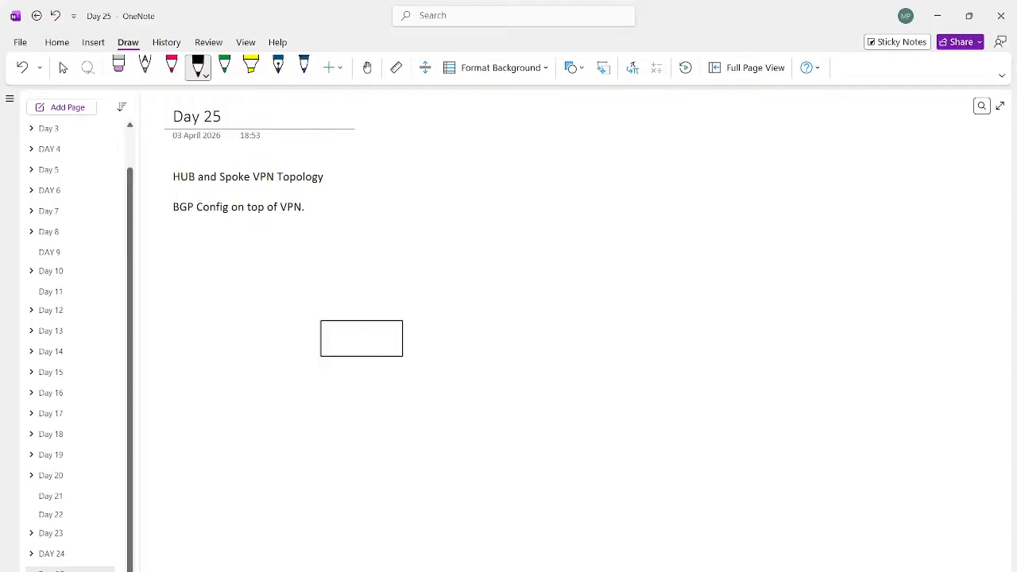
Step: Handwrite "FW" in black inside the existing rectangle and "DC" above it
drag(348, 341, 347, 353)
mouse_move(345, 346)
mouse_down()
mouse_move(360, 333)
mouse_move(354, 344)
mouse_up()
drag(363, 339, 376, 333)
drag(329, 301, 364, 300)
Step: Draw two black branch boxes to the right of the firewall, labelled BR-1 (upper) and BR-2 (lower)
mouse_move(748, 261)
mouse_down()
mouse_move(811, 224)
mouse_move(754, 261)
mouse_move(772, 235)
mouse_move(767, 253)
mouse_move(782, 246)
mouse_up()
drag(782, 235, 807, 242)
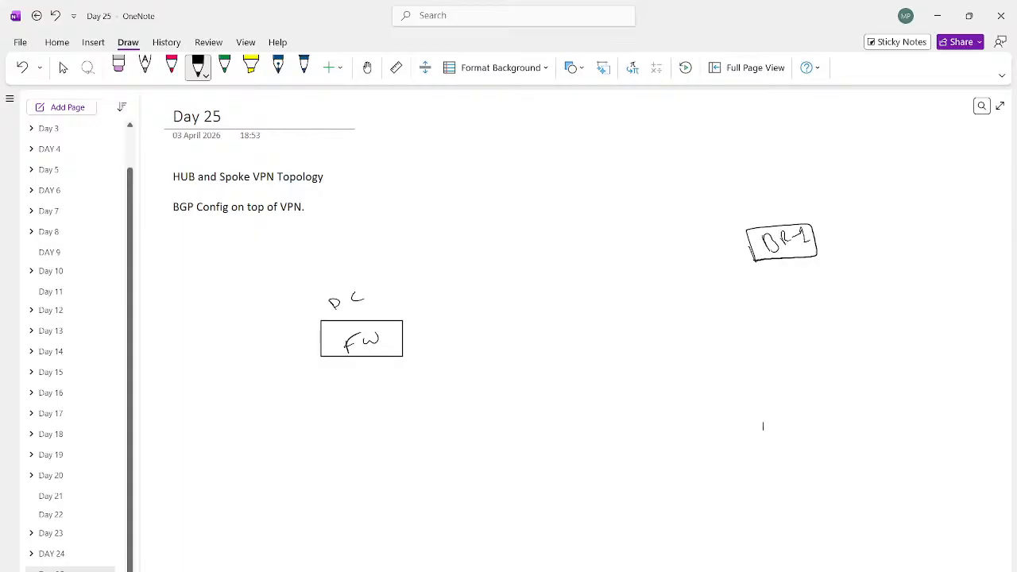
mouse_move(761, 435)
mouse_down()
mouse_move(847, 434)
mouse_move(771, 439)
mouse_move(788, 429)
mouse_up()
mouse_move(790, 428)
mouse_down()
mouse_move(798, 415)
mouse_move(801, 425)
mouse_up()
drag(807, 418, 822, 420)
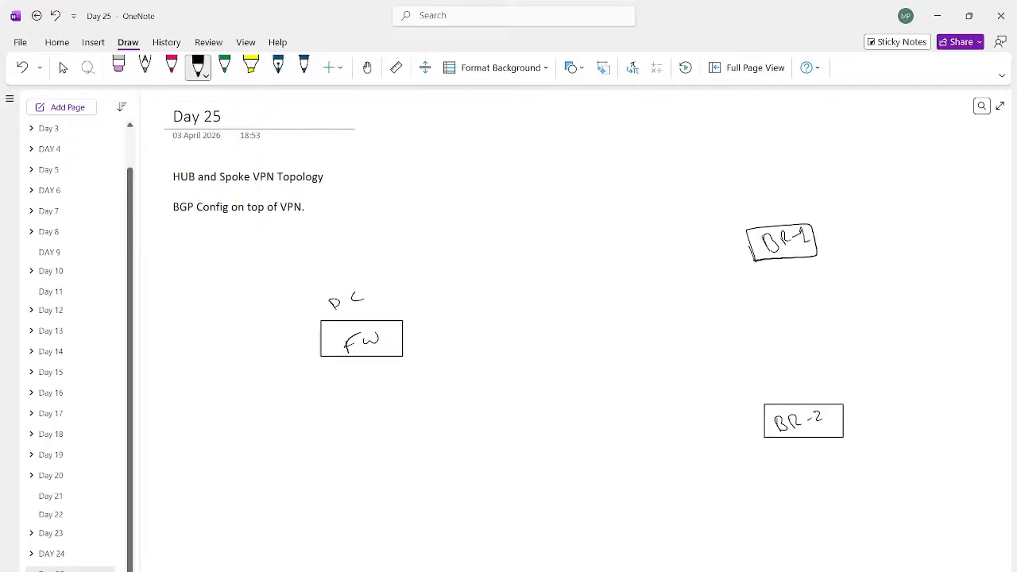
Step: Draw two separate pink double-line tunnels with rounded ends from the FW box to BR-1 and BR-2
click(171, 68)
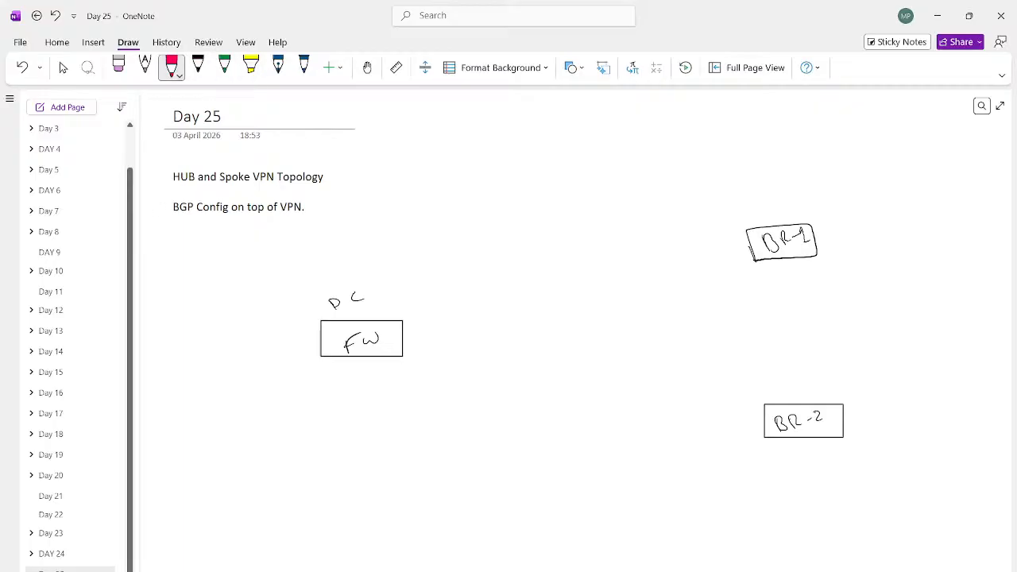
drag(419, 310, 741, 236)
drag(432, 317, 745, 242)
mouse_move(423, 346)
mouse_down()
mouse_move(419, 354)
mouse_move(529, 356)
mouse_move(761, 402)
mouse_up()
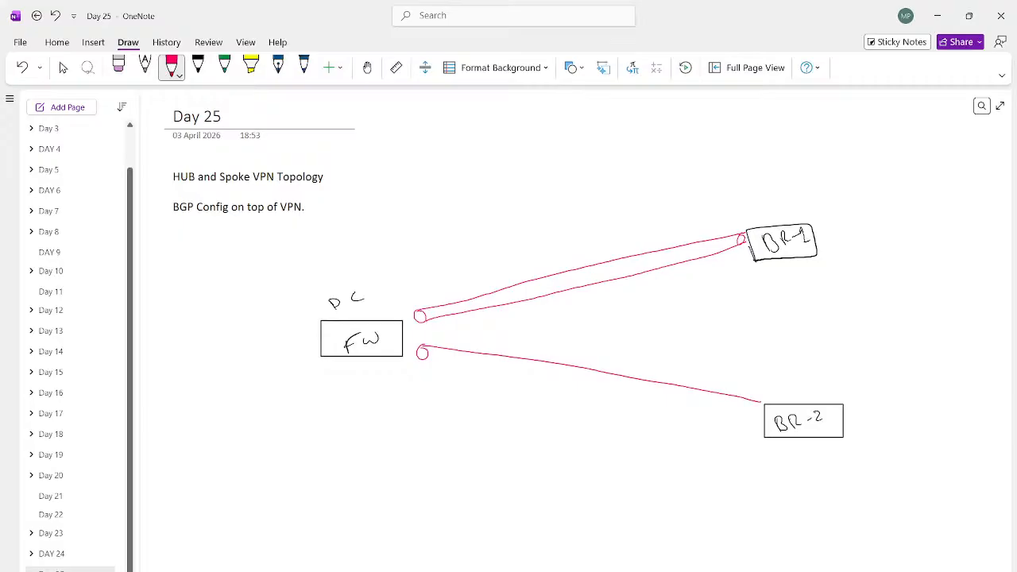
drag(422, 359, 757, 406)
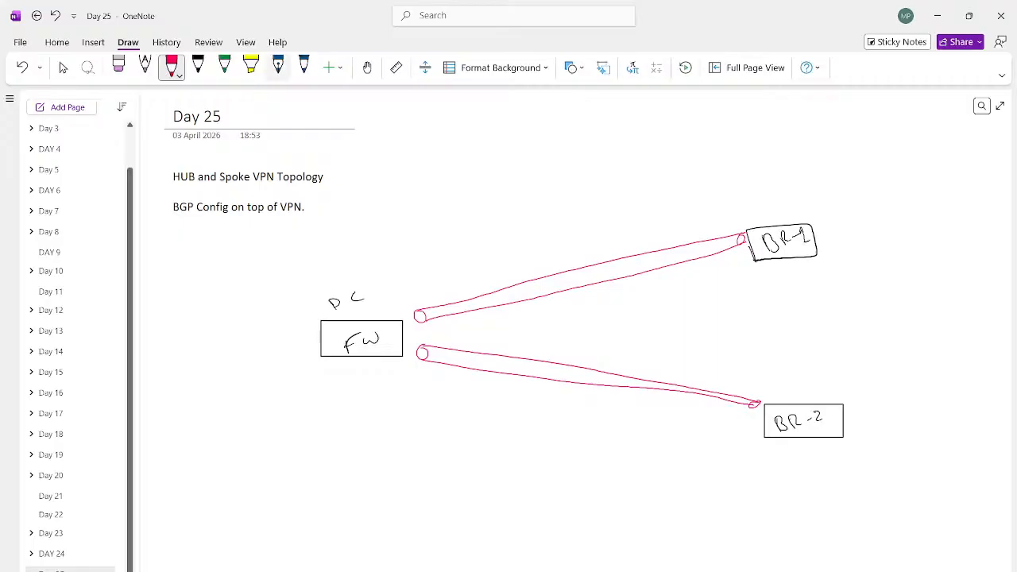
Step: Write "Point-to-Point" in blue above the upper tunnel and underline both "Point" words
click(303, 67)
drag(490, 261, 532, 264)
drag(540, 256, 555, 252)
drag(563, 245, 636, 237)
drag(498, 285, 558, 260)
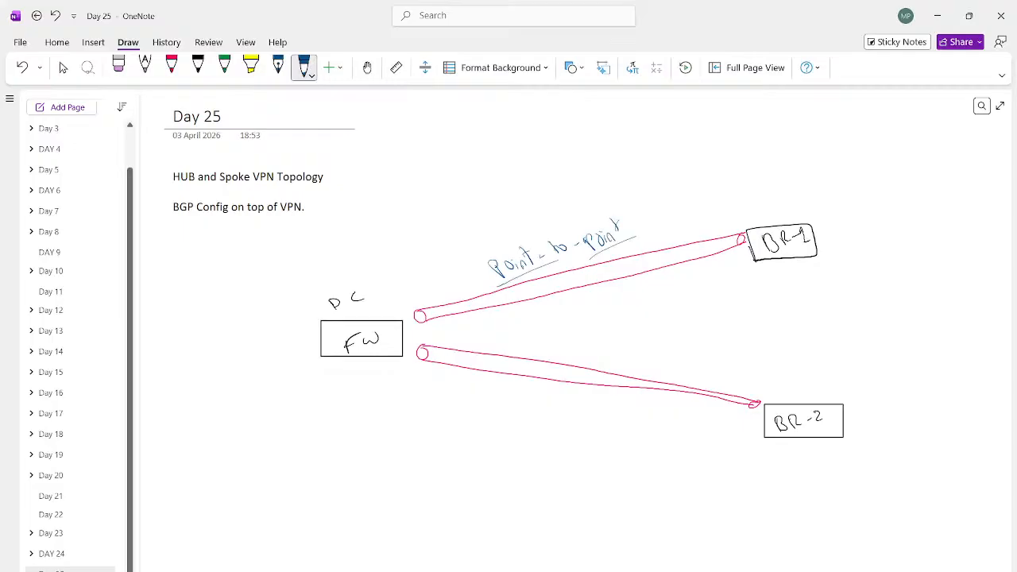
Step: Circle the FW end of the upper tunnel in blue, then add a boxed 50 below BR-2 and an underlined 50 below the lower tunnel
mouse_move(422, 309)
mouse_down()
mouse_move(417, 321)
mouse_move(426, 313)
mouse_up()
mouse_move(803, 478)
mouse_down()
mouse_move(796, 488)
mouse_move(818, 478)
mouse_move(793, 495)
mouse_up()
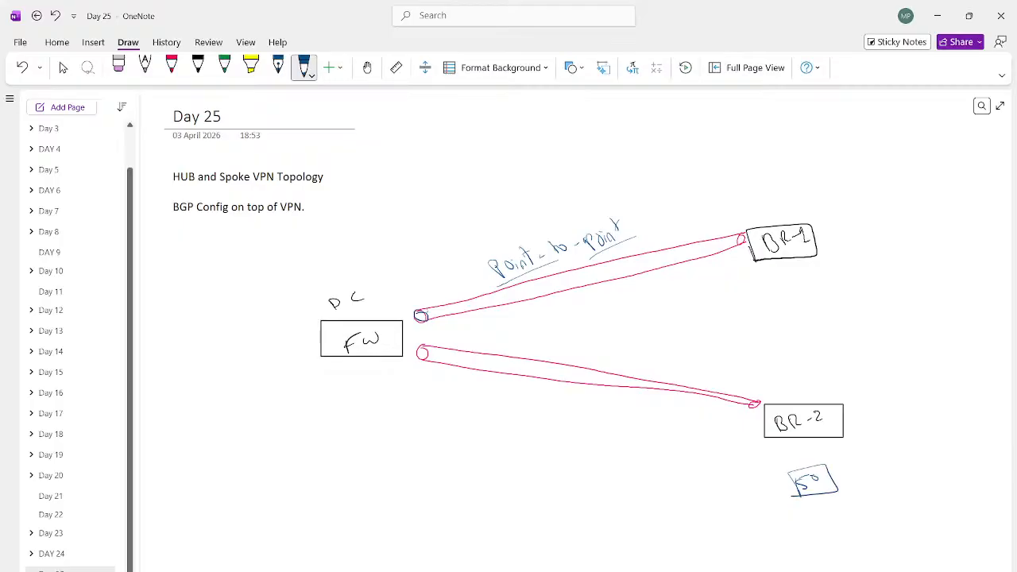
mouse_move(425, 380)
mouse_down()
mouse_move(418, 387)
mouse_move(434, 389)
mouse_up()
drag(408, 407, 440, 397)
Step: Write an underlined "Int" note above DC and number the FW ends of the two tunnels with circled 1 and 2
drag(372, 226, 373, 239)
drag(378, 237, 407, 208)
drag(405, 209, 415, 231)
mouse_move(408, 292)
mouse_down()
mouse_move(415, 305)
mouse_move(410, 288)
mouse_up()
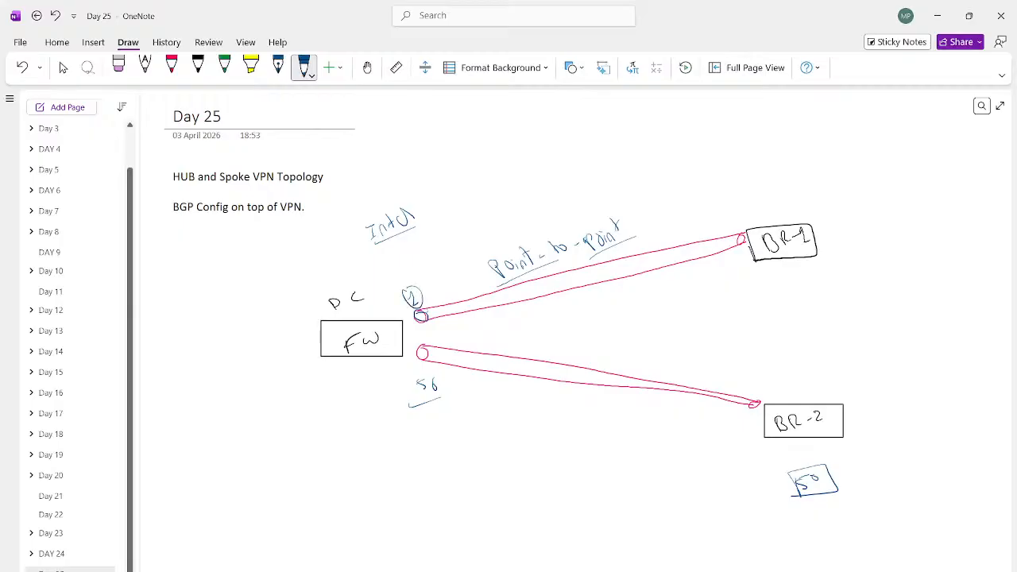
mouse_move(425, 336)
mouse_down()
mouse_move(435, 346)
mouse_move(431, 330)
mouse_up()
key(Escape)
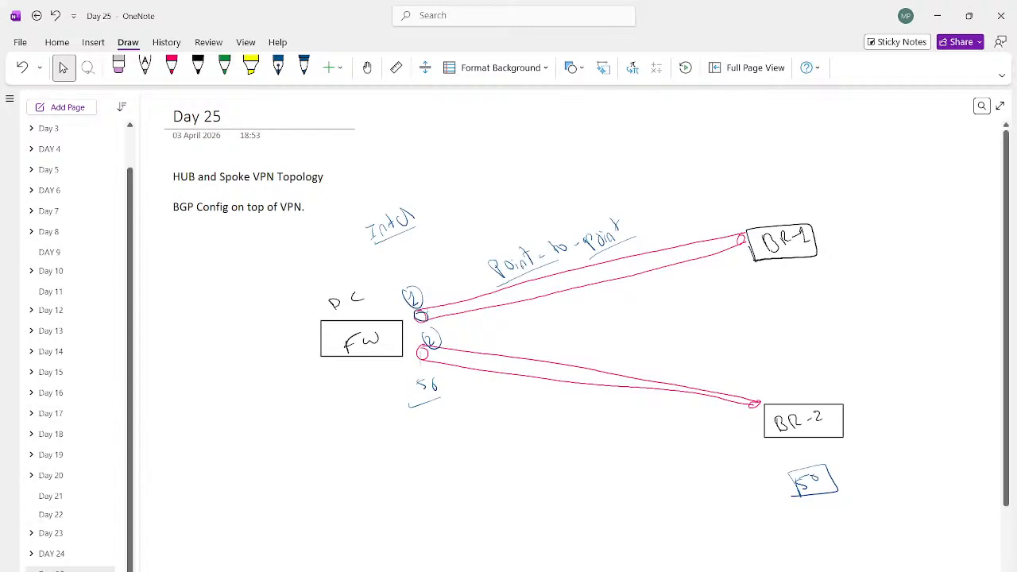
Step: Switch to the FortiManager login page in the remote session and log in as admin, entering the account password
click(683, 558)
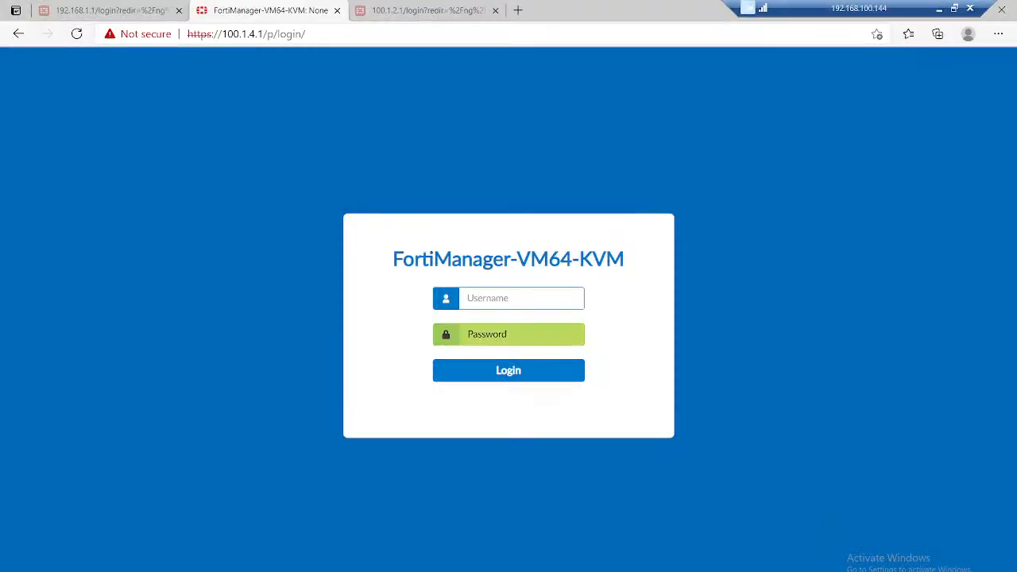
click(540, 298)
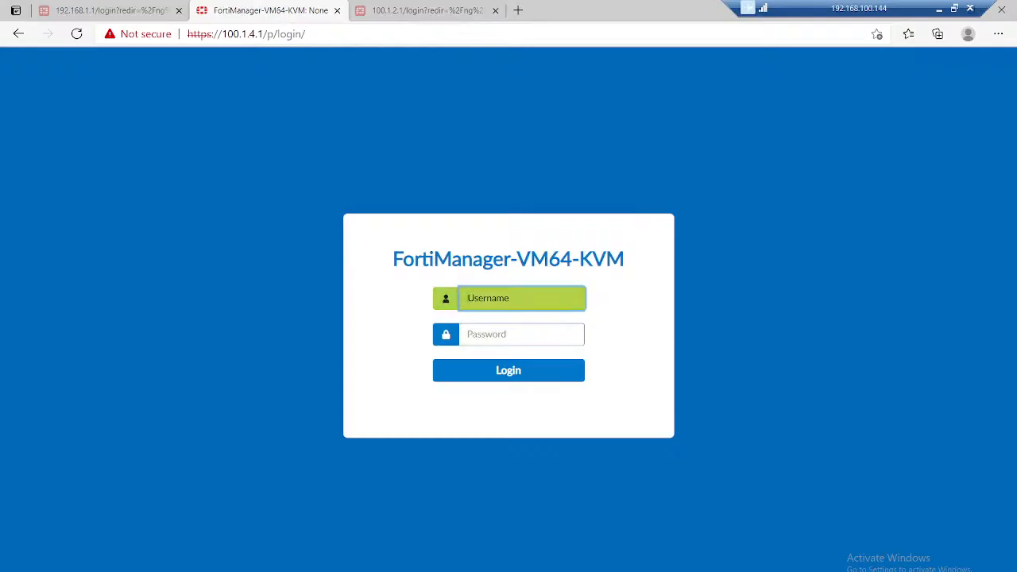
text(admin)
key(Tab)
text(admin)
key(Return)
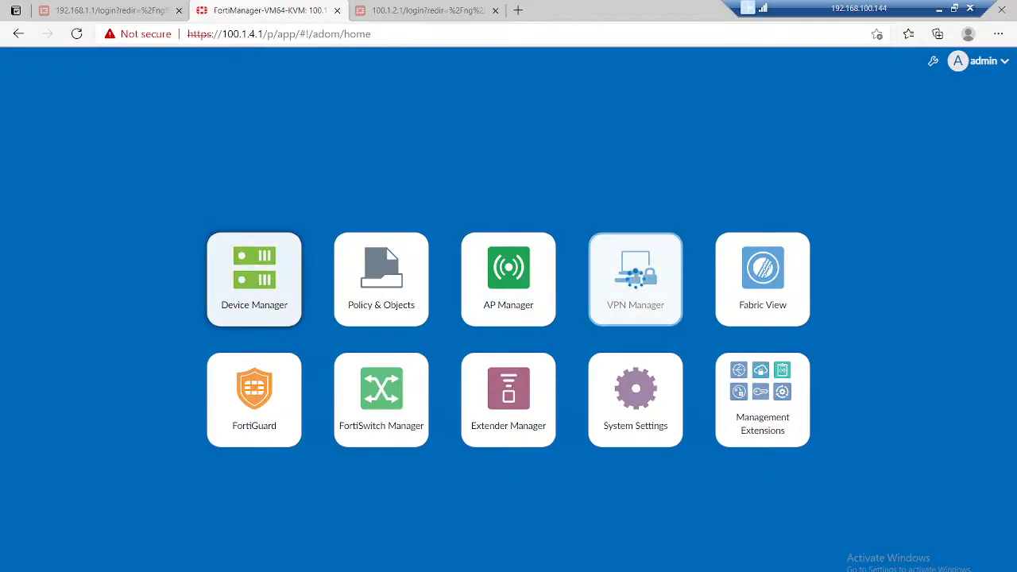
Step: Open the IPsec VPN monitor in VPN Manager to view the existing tunnels
click(638, 278)
click(35, 149)
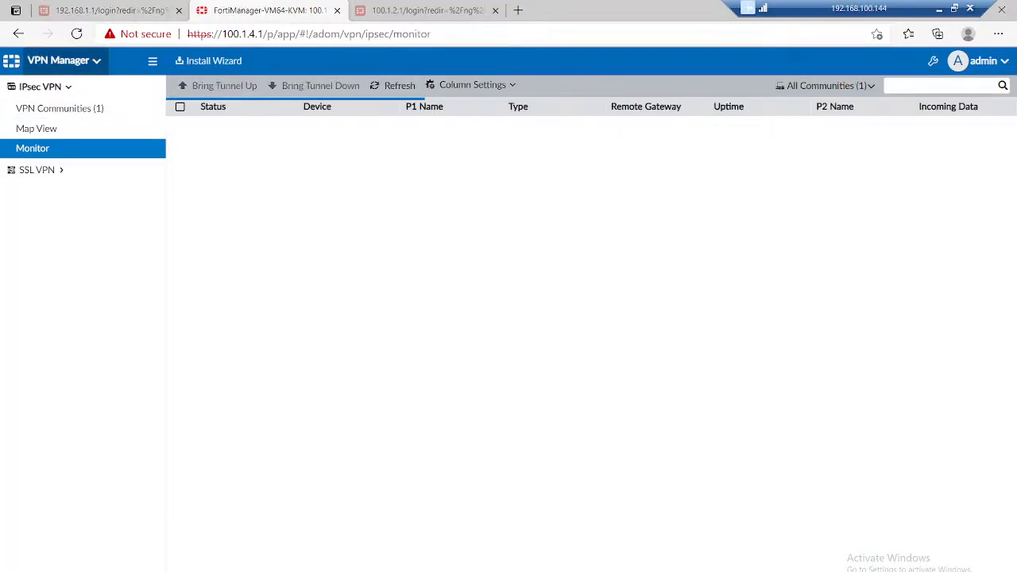
Step: Examine the system interfaces of DC-FW in Device Manager, including the settings of the HUB_2 tunnel interface
click(64, 61)
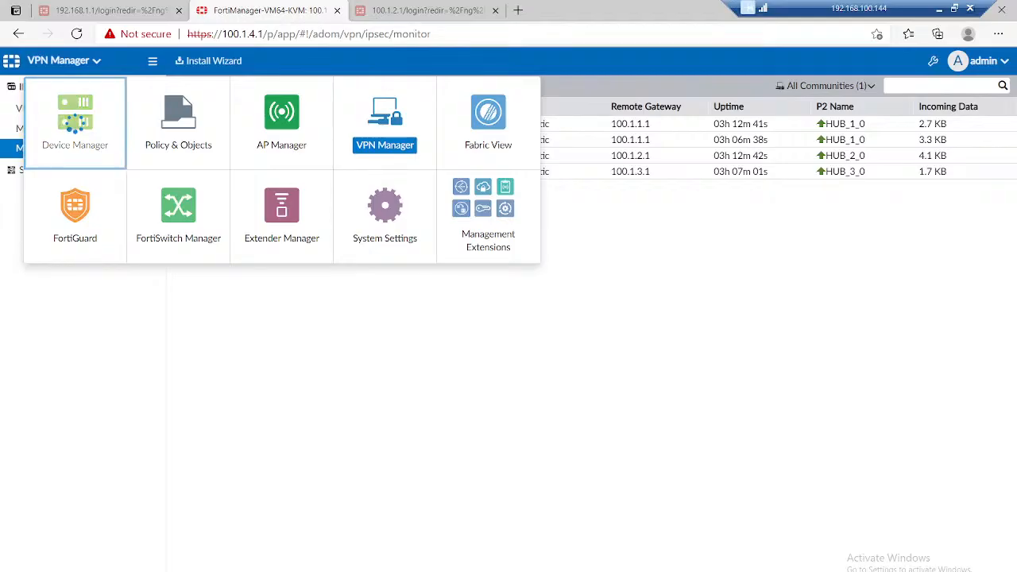
click(77, 125)
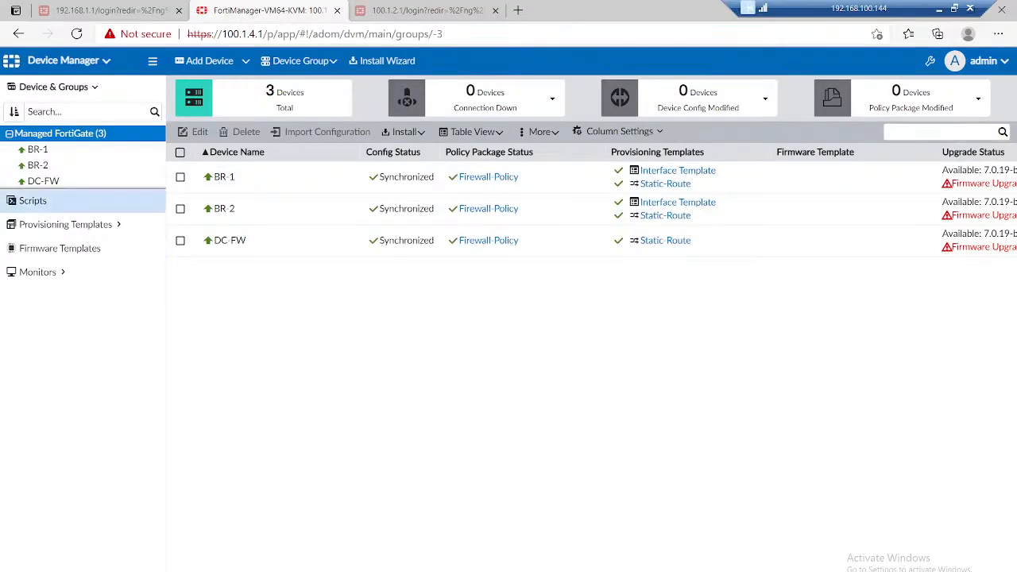
click(43, 181)
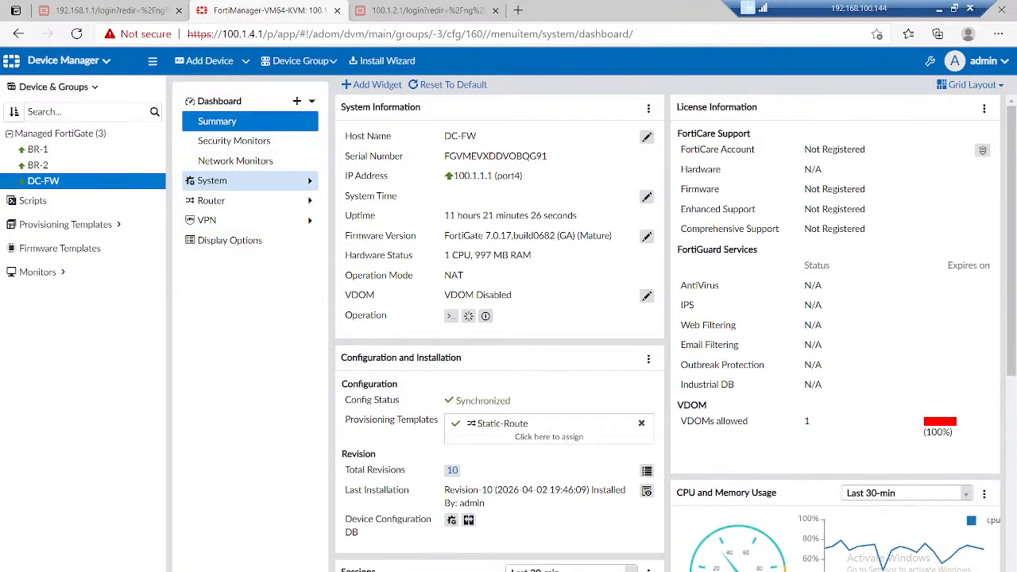
click(213, 181)
click(216, 200)
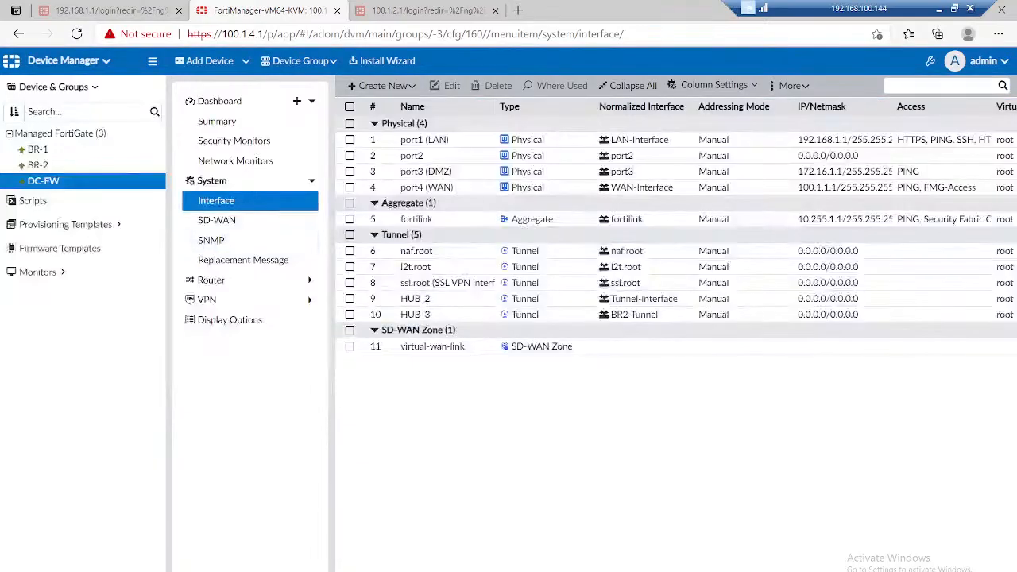
double_click(415, 299)
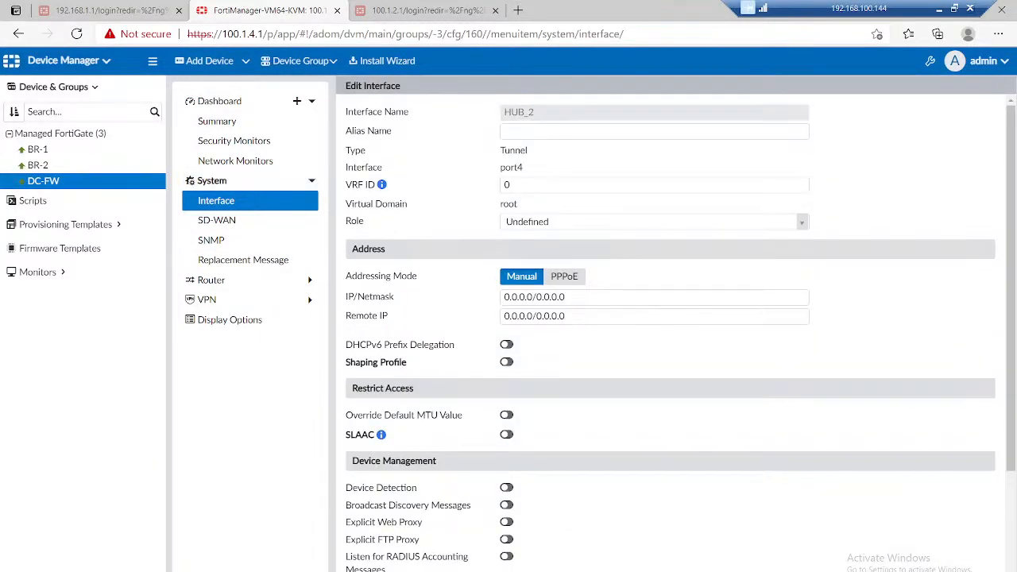
click(216, 201)
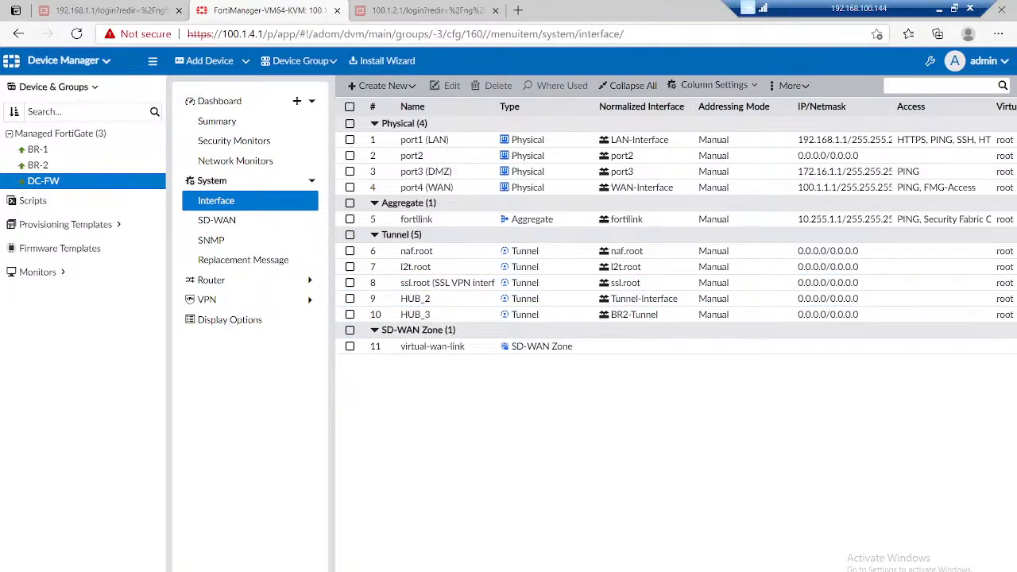
Step: Switch back to OneNote, erase both pink tunnels and all blue notes from the diagram, and select the black pen
click(939, 7)
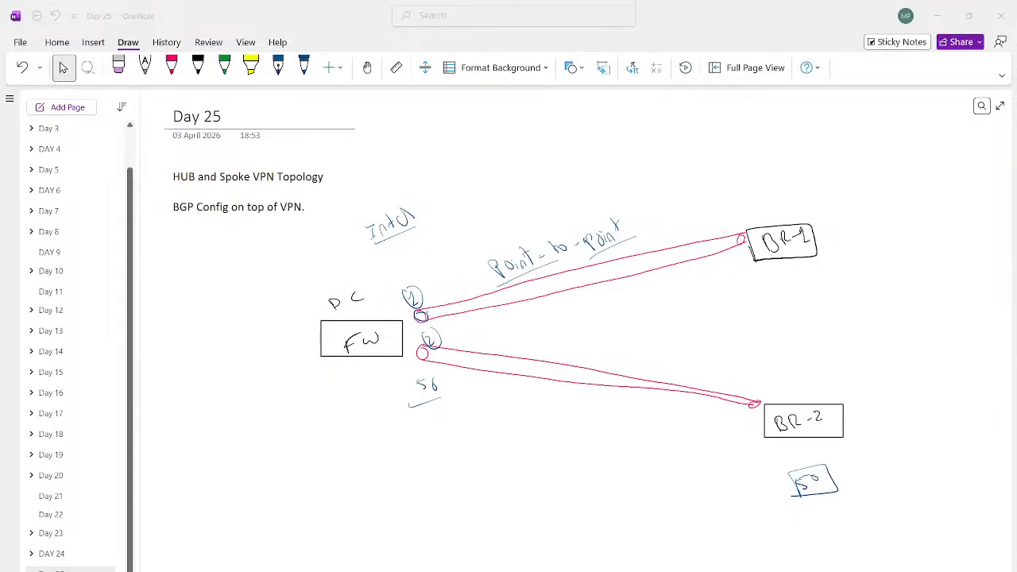
click(811, 481)
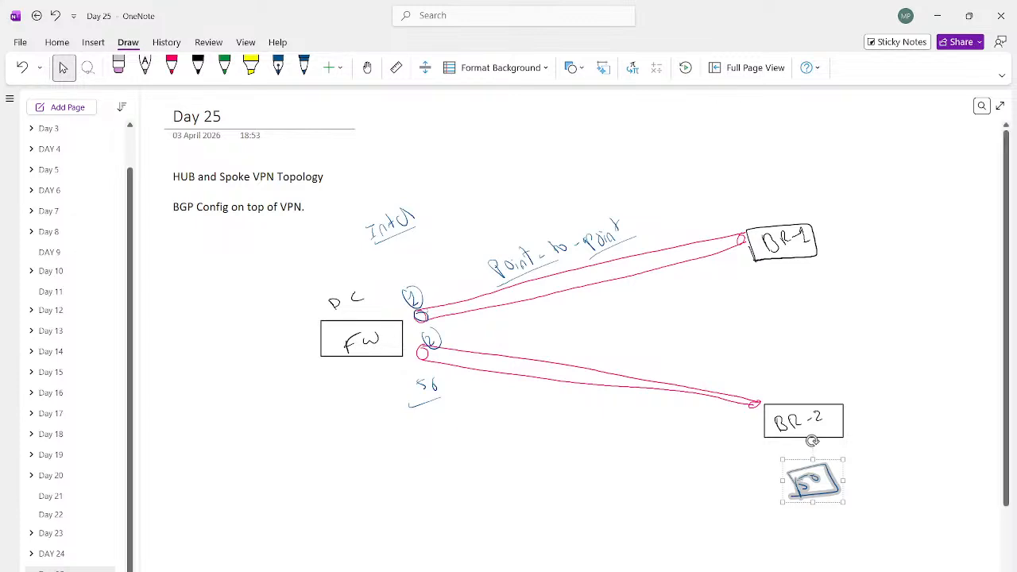
click(220, 272)
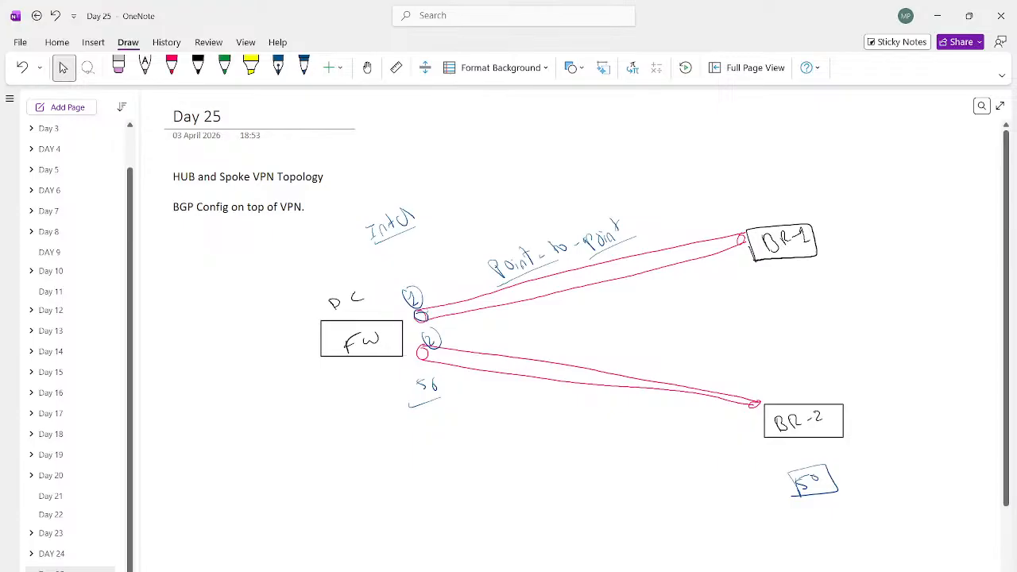
click(117, 67)
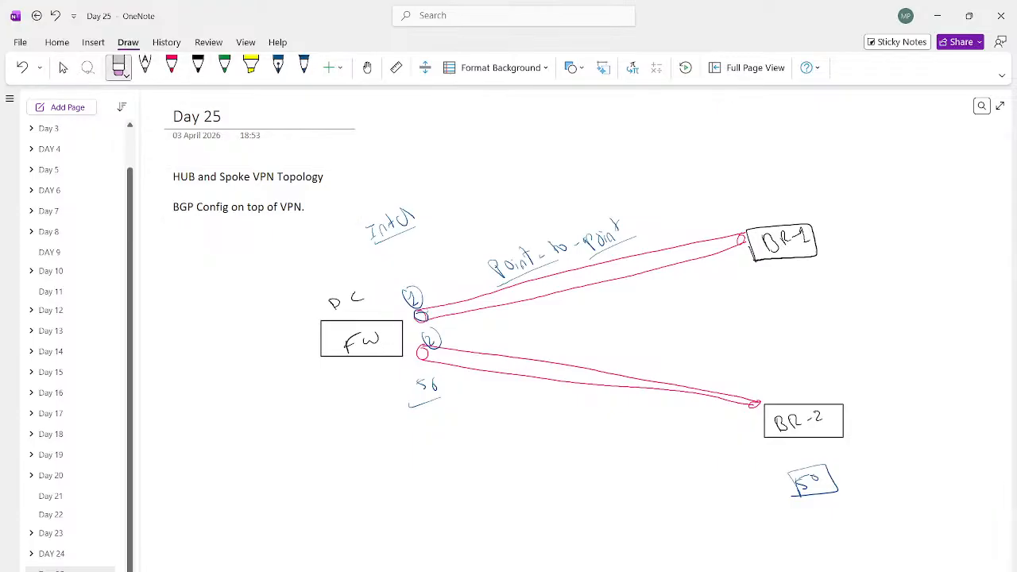
mouse_move(524, 266)
mouse_down()
mouse_move(434, 385)
mouse_move(421, 315)
mouse_move(425, 403)
mouse_up()
mouse_move(413, 213)
mouse_down()
mouse_move(380, 232)
mouse_move(524, 253)
mouse_move(628, 232)
mouse_up()
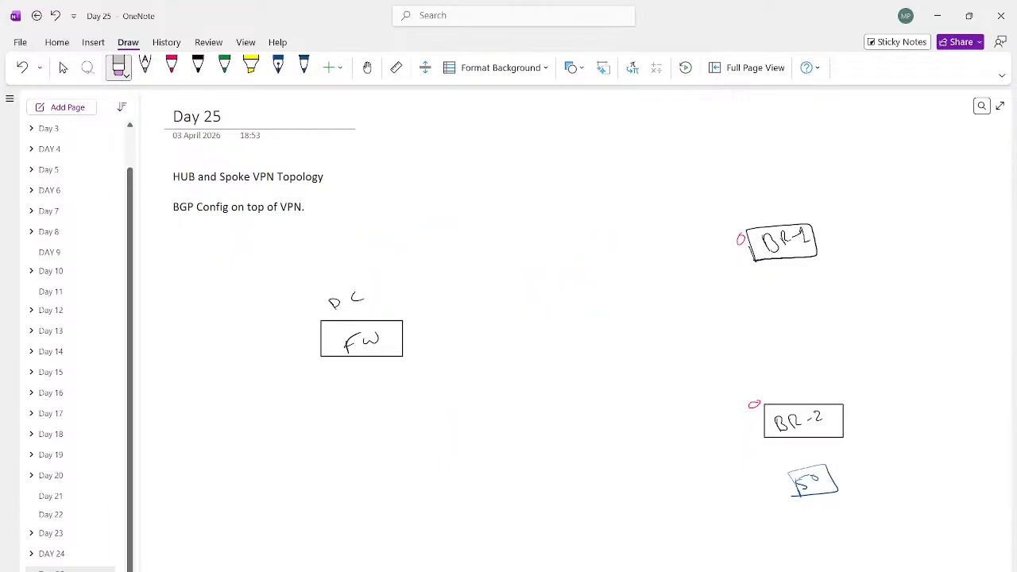
drag(740, 234, 741, 244)
drag(750, 402, 758, 406)
mouse_move(809, 475)
mouse_down()
mouse_move(817, 480)
mouse_move(795, 489)
mouse_up()
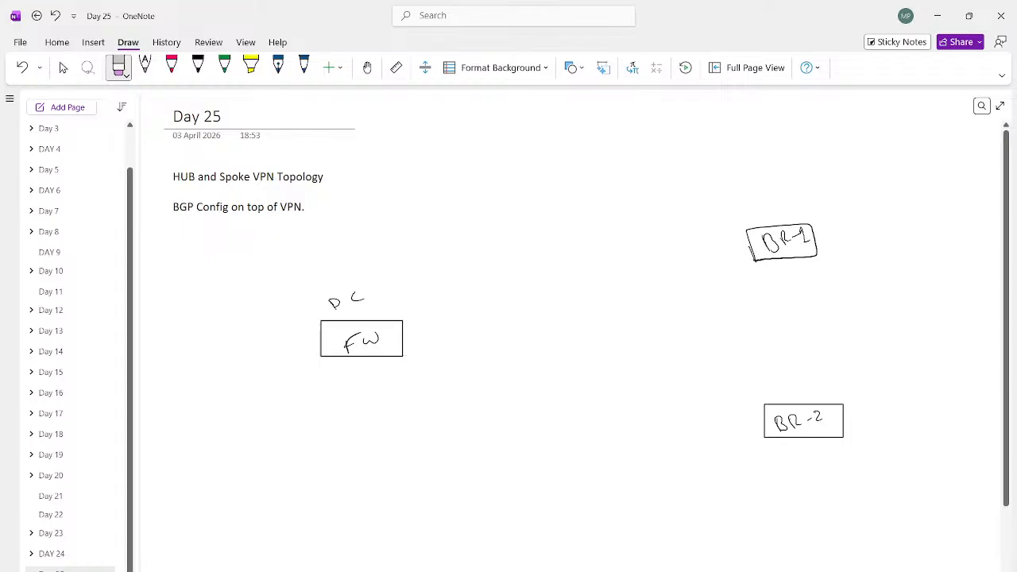
click(198, 67)
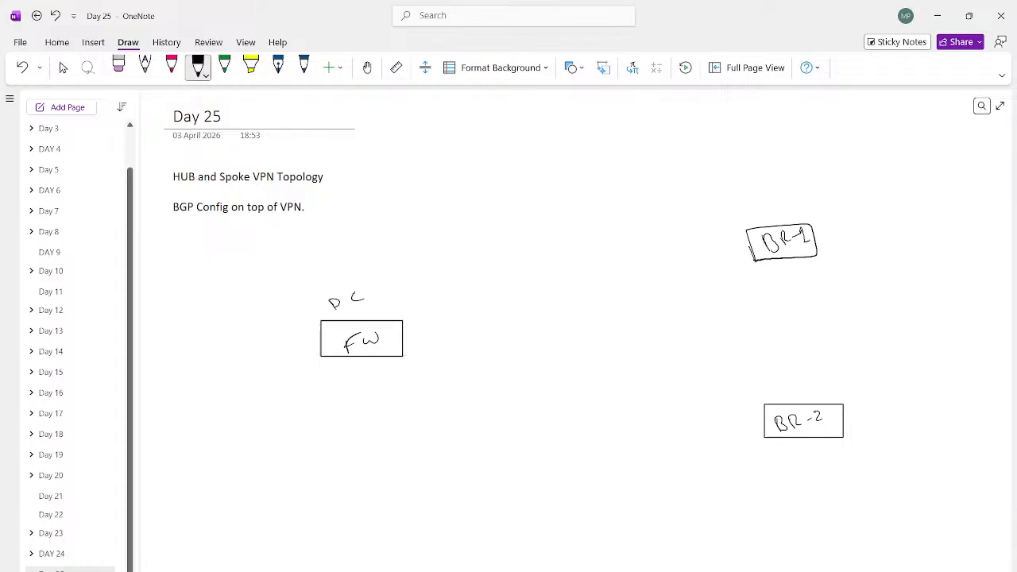
mouse_move(451, 189)
mouse_down()
mouse_move(457, 175)
mouse_move(464, 182)
mouse_up()
drag(474, 173, 480, 184)
key(ctrl+z)
key(ctrl+z)
key(ctrl+z)
key(ctrl+z)
key(ctrl+z)
Step: Write "Point-to-Multipoint" in black above the diagram and underline its words
drag(442, 175, 442, 191)
drag(441, 176, 478, 186)
mouse_move(477, 165)
mouse_down()
mouse_move(479, 186)
mouse_move(482, 171)
mouse_up()
mouse_move(499, 177)
mouse_down()
mouse_move(565, 159)
mouse_move(572, 169)
mouse_up()
drag(575, 162, 585, 167)
mouse_move(591, 146)
mouse_down()
mouse_move(590, 165)
mouse_move(606, 164)
mouse_up()
drag(605, 153, 628, 160)
drag(631, 157, 643, 156)
drag(639, 146, 649, 143)
drag(435, 199, 670, 156)
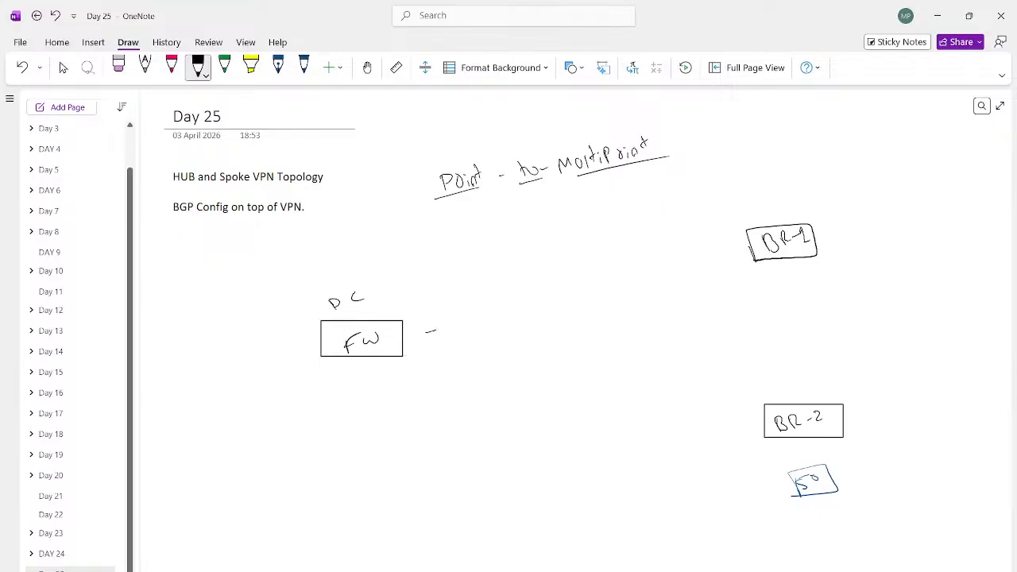
Step: Draw one black line from the FW box that forks into branches to BR-1 and BR-2
mouse_move(435, 329)
mouse_down()
mouse_move(500, 324)
mouse_move(744, 237)
mouse_up()
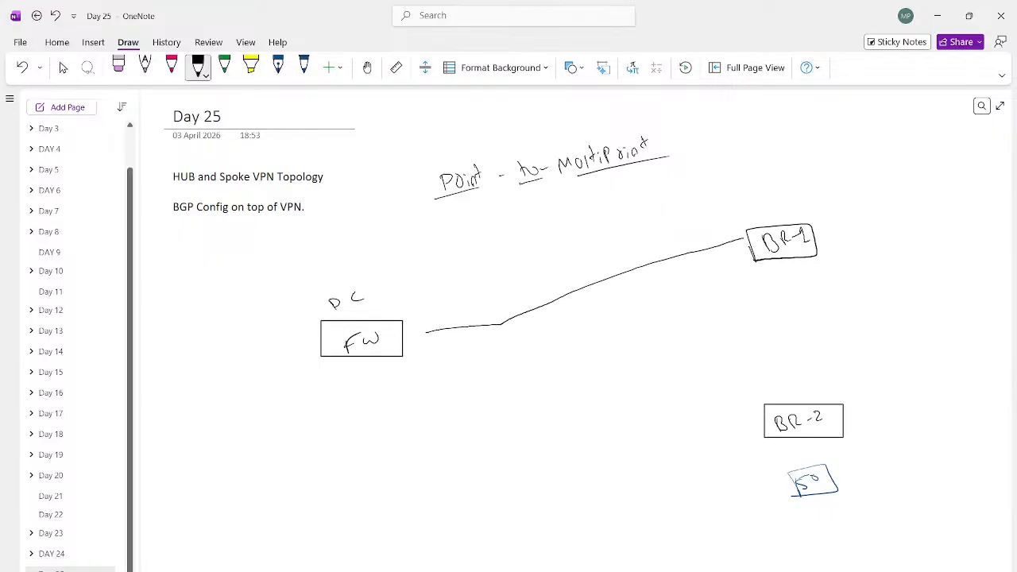
drag(500, 324, 761, 409)
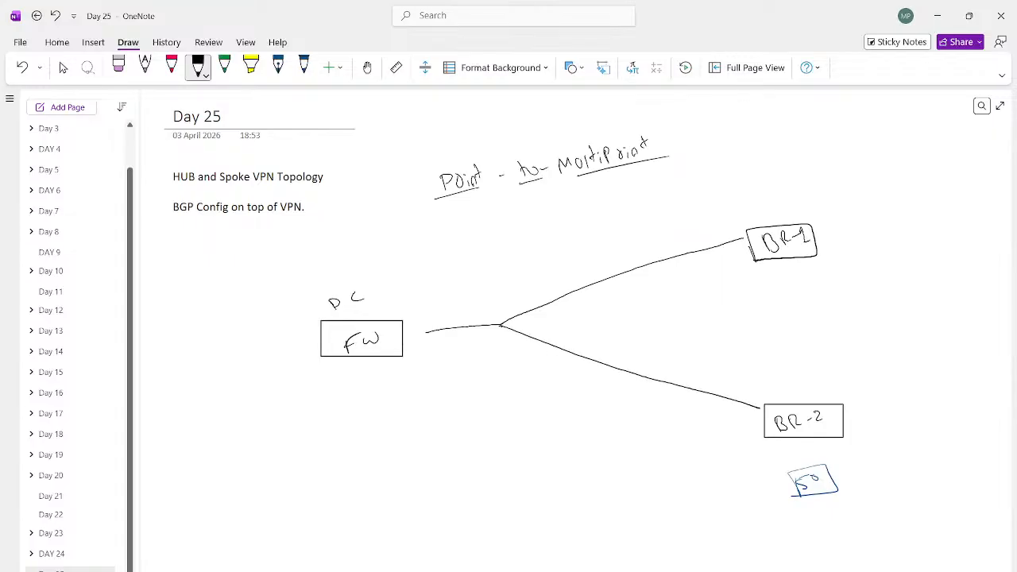
Step: Mark the link ends in blue and write an underlined "VPN" label beside FW, BR-1 and BR-2
click(303, 67)
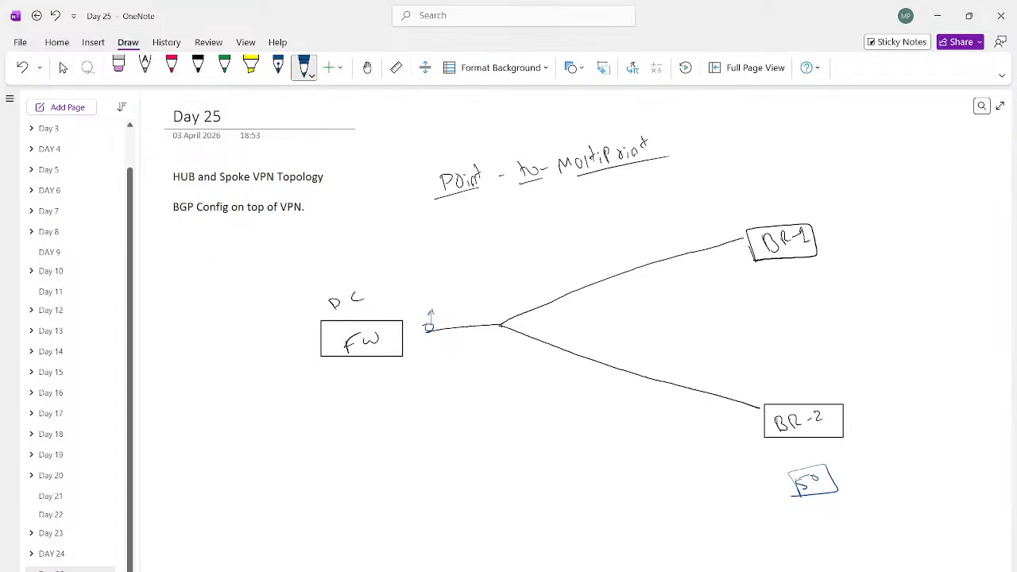
drag(411, 275, 444, 262)
drag(413, 297, 464, 275)
drag(716, 219, 723, 215)
mouse_move(725, 226)
mouse_down()
mouse_move(741, 208)
mouse_move(751, 226)
mouse_up()
drag(716, 424, 747, 414)
drag(741, 437, 702, 450)
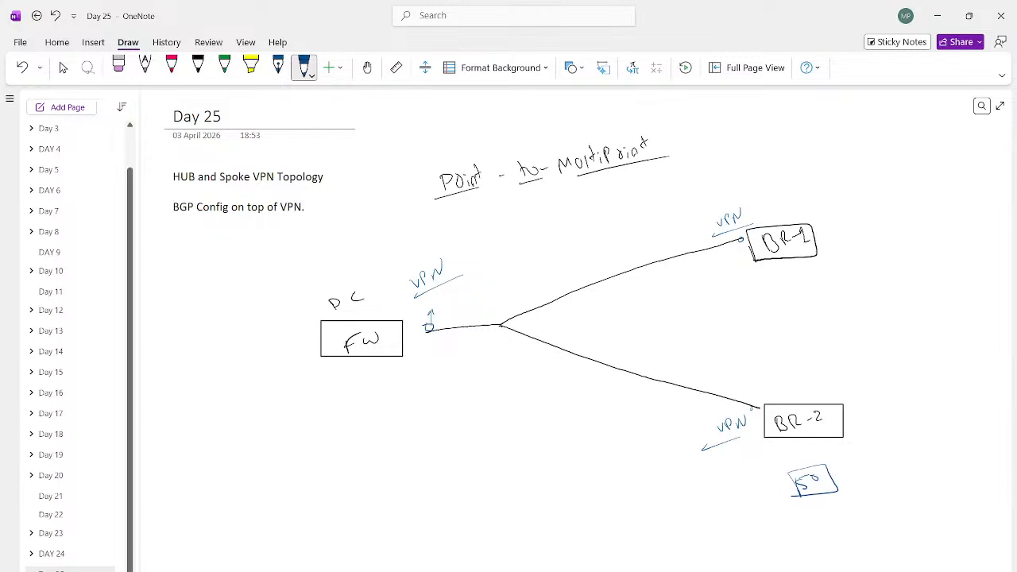
Step: Write an underlined "BGP" in blue above the fork and add an "x" to each VPN label
mouse_move(505, 238)
mouse_down()
mouse_move(509, 251)
mouse_move(529, 221)
mouse_up()
drag(509, 255, 539, 243)
drag(447, 267, 459, 263)
drag(696, 437, 707, 433)
Step: Erase the boxed 50 below BR-2 and draw black boxes labelled BR-3 and BR-4 in the space below
click(119, 66)
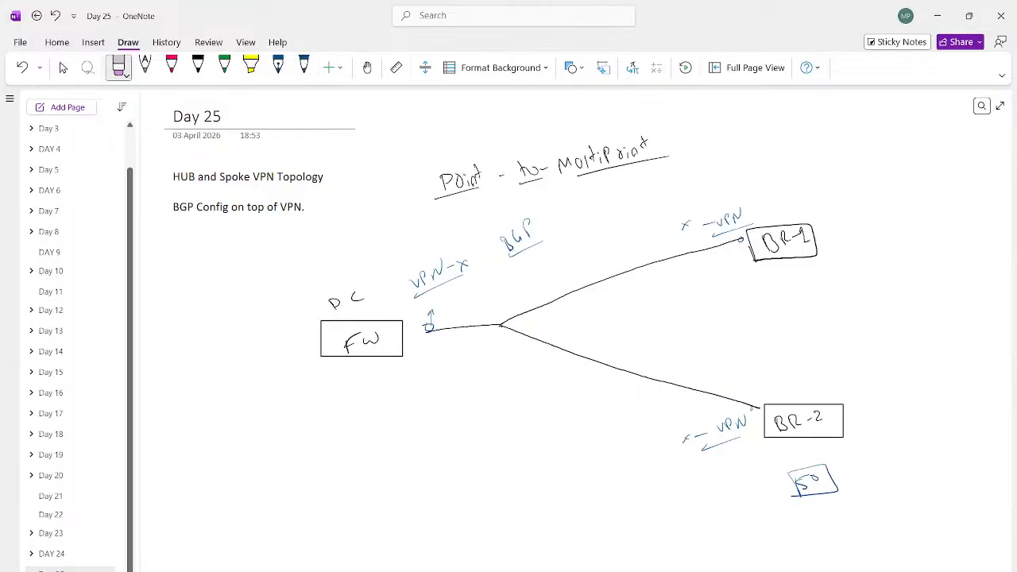
mouse_move(826, 472)
mouse_down()
mouse_move(801, 488)
mouse_move(810, 476)
mouse_up()
click(197, 67)
mouse_move(742, 515)
mouse_down()
mouse_move(740, 499)
mouse_move(814, 503)
mouse_move(744, 515)
mouse_move(790, 504)
mouse_up()
drag(648, 566, 681, 564)
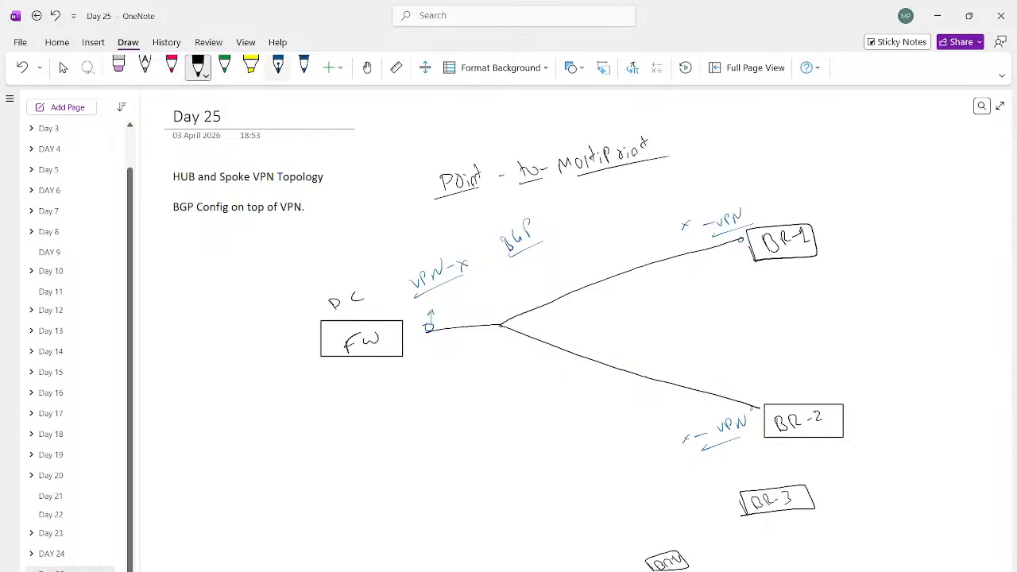
Step: Draw a black branch line from the fork point to the BR-3 box
click(198, 67)
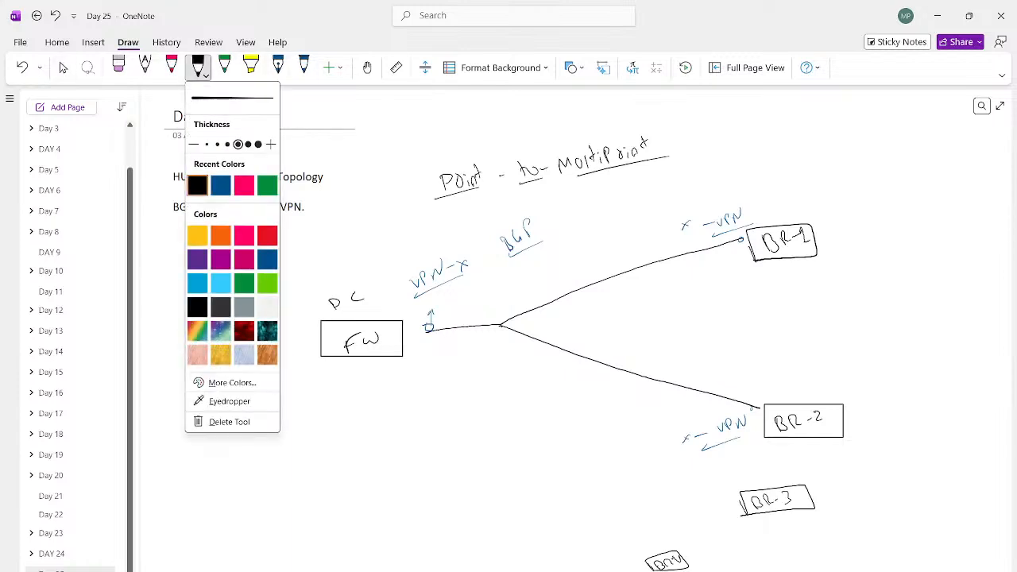
mouse_move(501, 325)
mouse_down()
mouse_move(674, 448)
mouse_move(751, 484)
mouse_up()
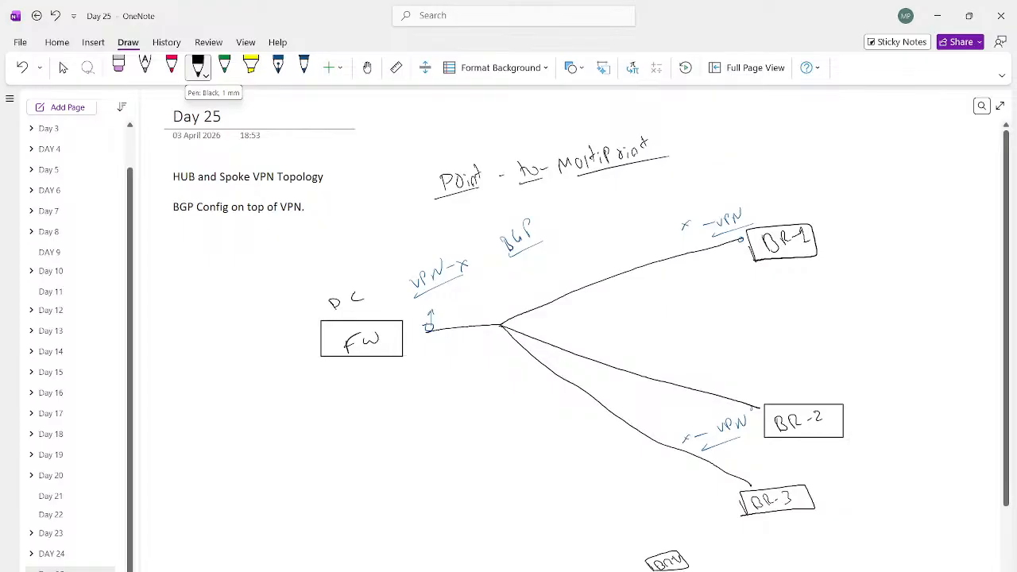
Step: Draw a black branch line from the fork point to the BR-4 box and a short arrow pointing out below BR-3
drag(500, 326, 683, 548)
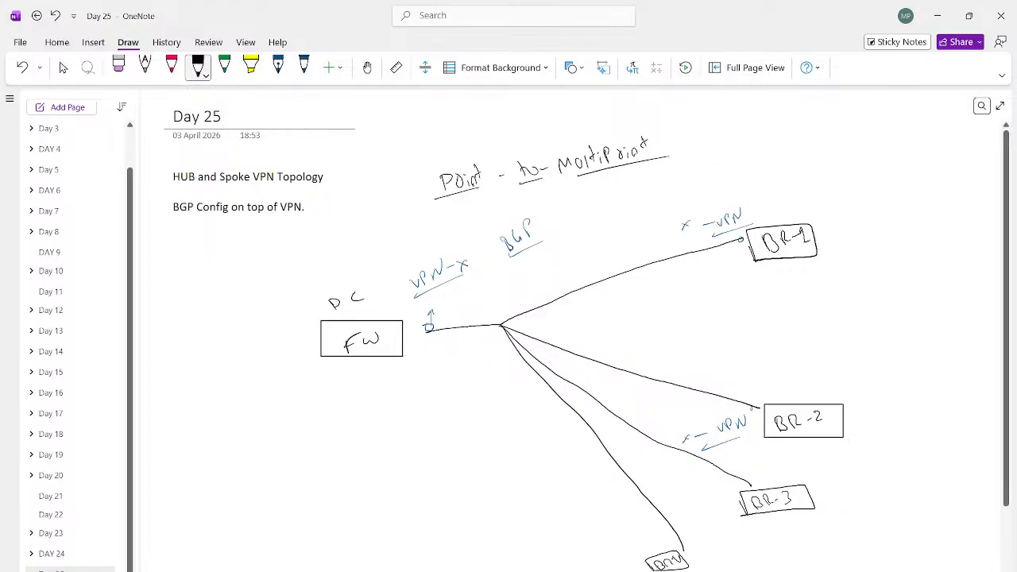
drag(782, 507, 804, 521)
Step: Write an arrow and underlined "Dial-up-tunnel" after the Point-to-Multipoint heading, and draw a downward arrow below the FW box
drag(668, 140, 821, 108)
drag(701, 149, 822, 123)
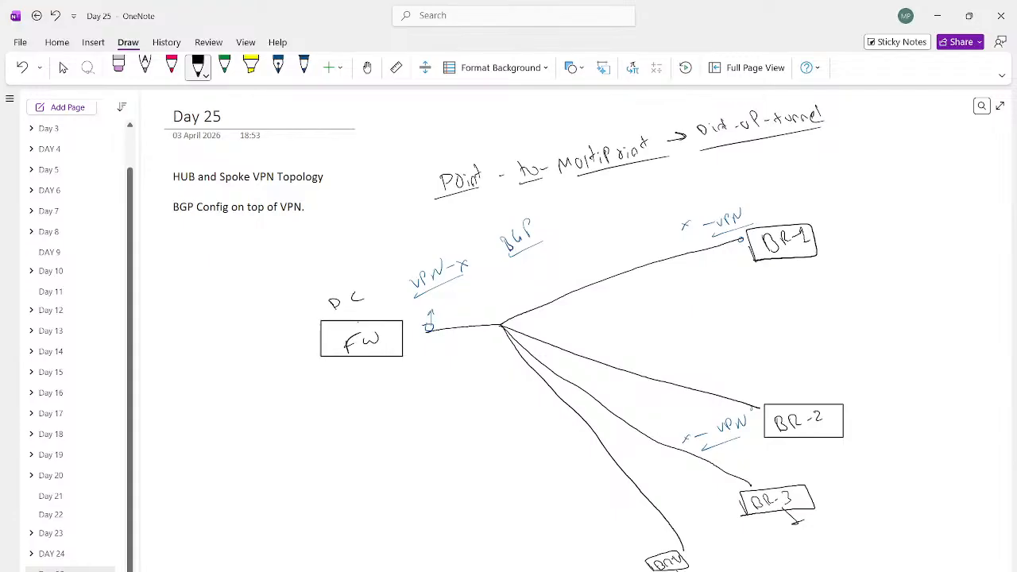
mouse_move(359, 357)
mouse_down()
mouse_move(360, 383)
mouse_move(366, 372)
mouse_up()
Step: Write an underlined "Dial-up client" label in black above the BR-1 box
drag(816, 199, 828, 210)
drag(833, 208, 917, 184)
mouse_move(922, 186)
mouse_down()
mouse_move(928, 166)
mouse_move(934, 172)
mouse_up()
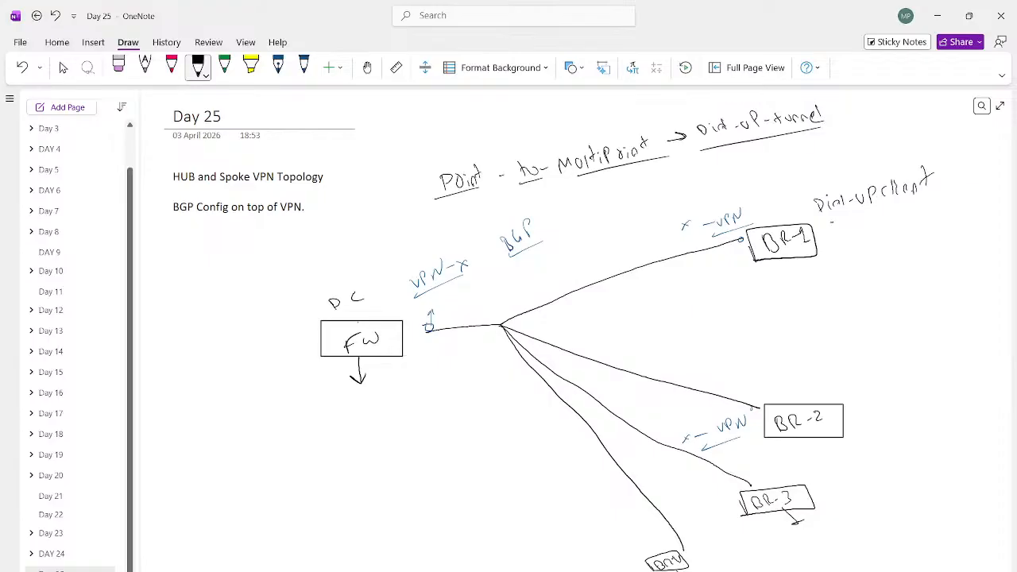
drag(832, 222, 944, 202)
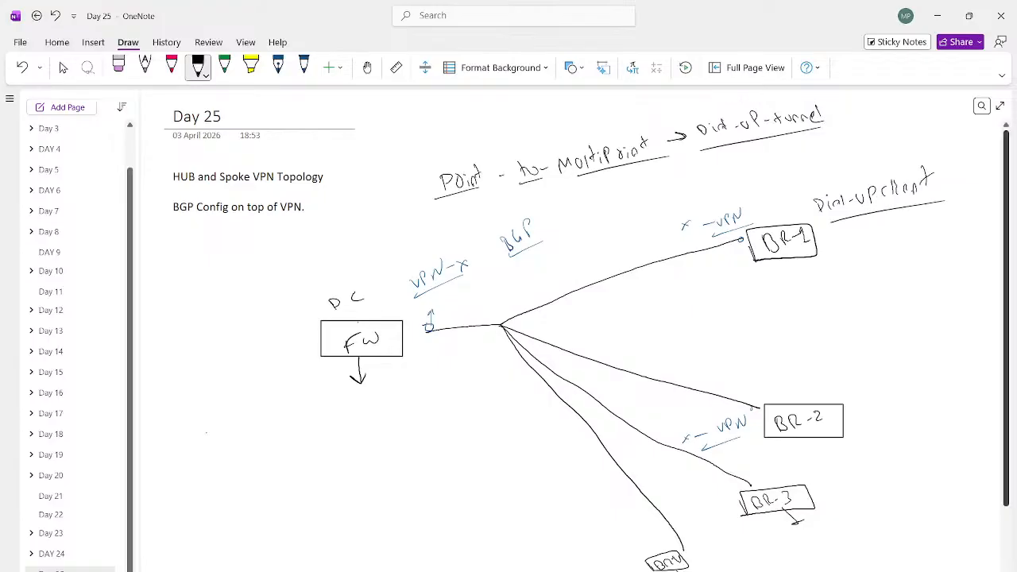
Step: Write underlined "RA-VPN" and "client" labels in black in the empty area below and left of the FW box
drag(205, 437, 268, 399)
drag(198, 451, 251, 429)
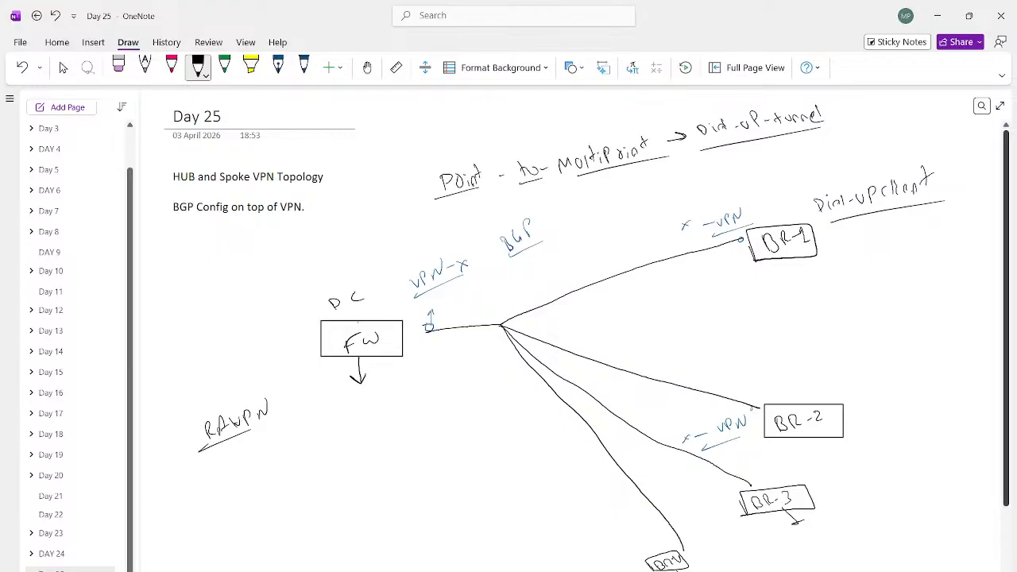
drag(235, 467, 268, 449)
drag(271, 453, 277, 443)
drag(197, 487, 261, 469)
Step: Draw an upward arrow from the FW box to an underlined "server" label, and stop inking
drag(371, 319, 369, 277)
mouse_move(361, 285)
mouse_down()
mouse_move(373, 283)
mouse_move(348, 263)
mouse_move(372, 245)
mouse_move(386, 252)
mouse_up()
drag(347, 272, 384, 265)
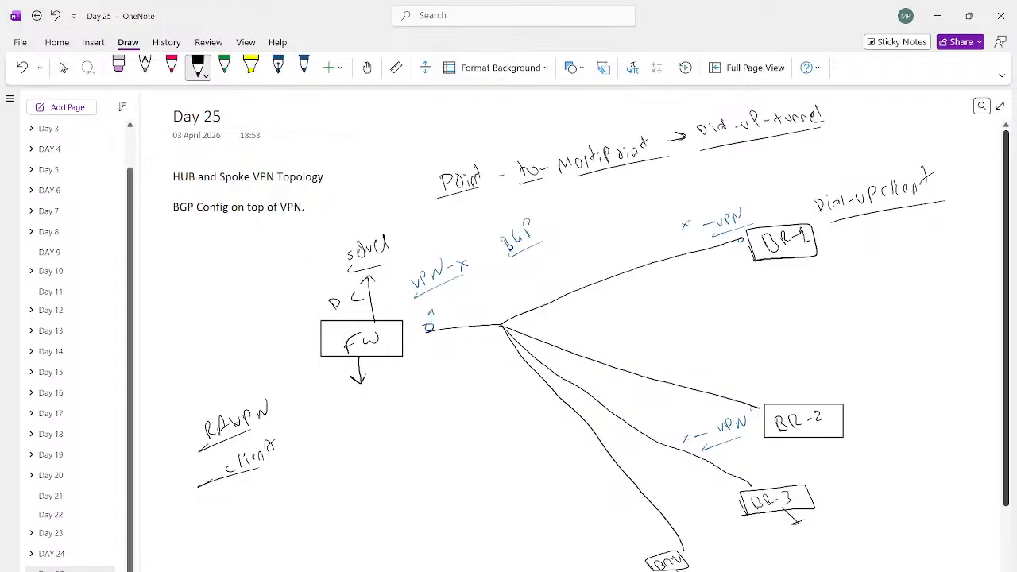
click(64, 67)
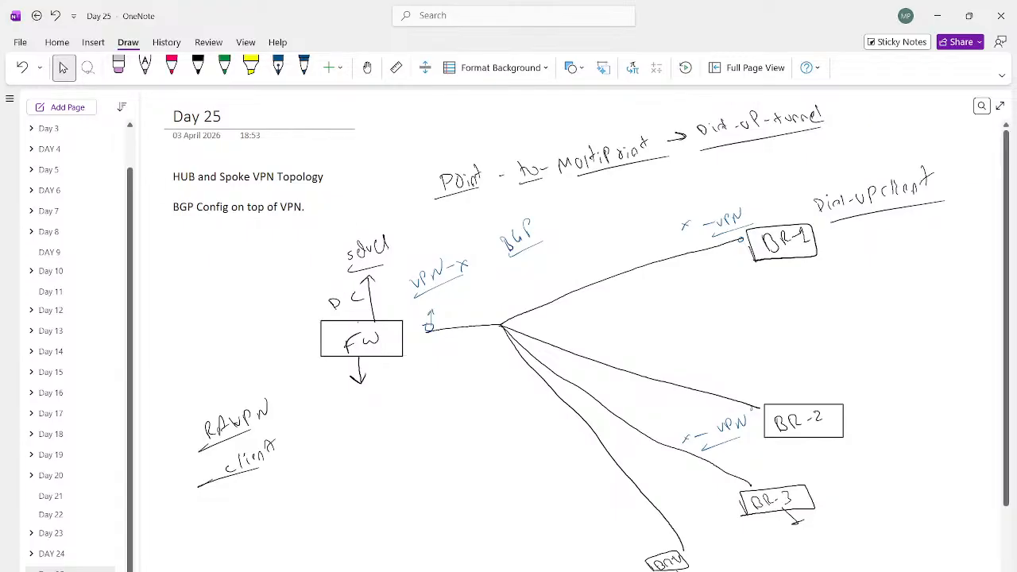
Step: Switch to FortiManager and remove the normalized interface mapping from DC-FW's HUB_2 tunnel interface, saving the change
click(660, 568)
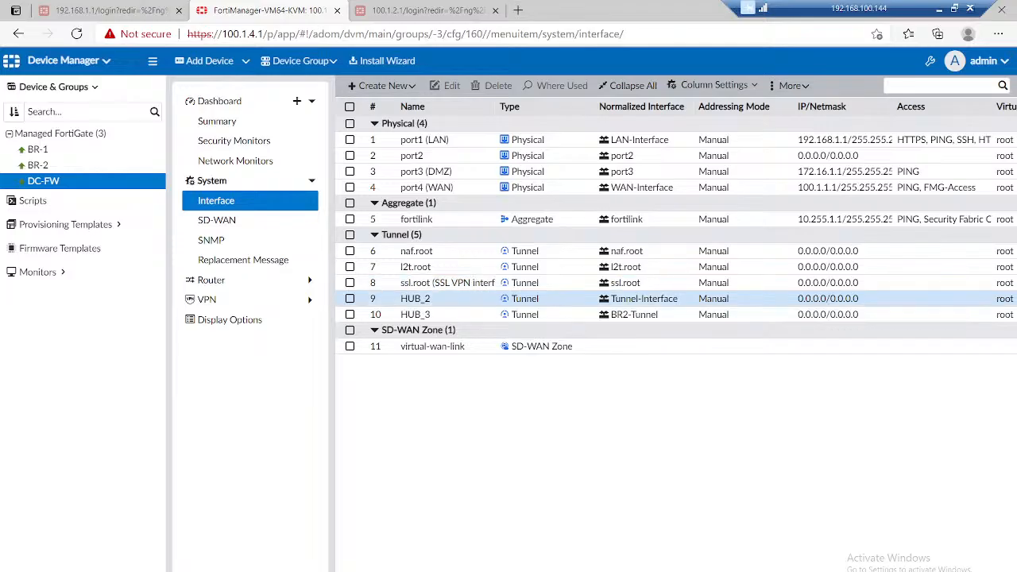
click(350, 299)
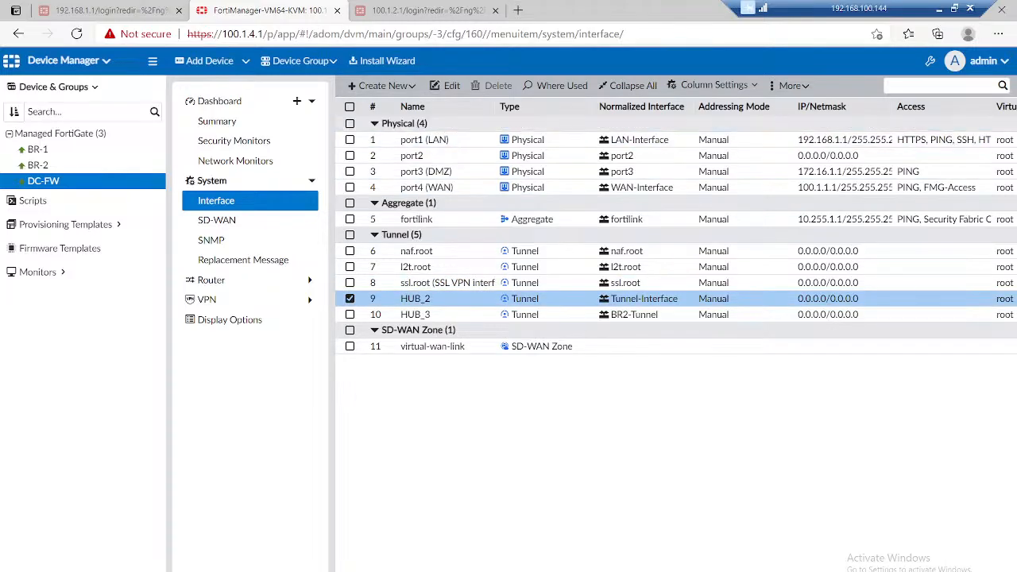
click(448, 85)
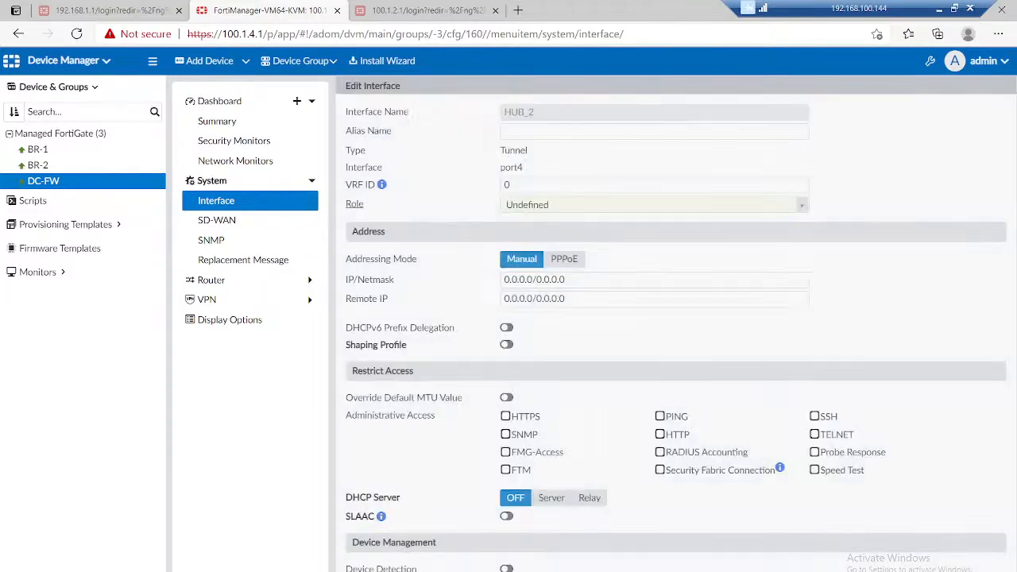
scroll(668, 318, down, 2)
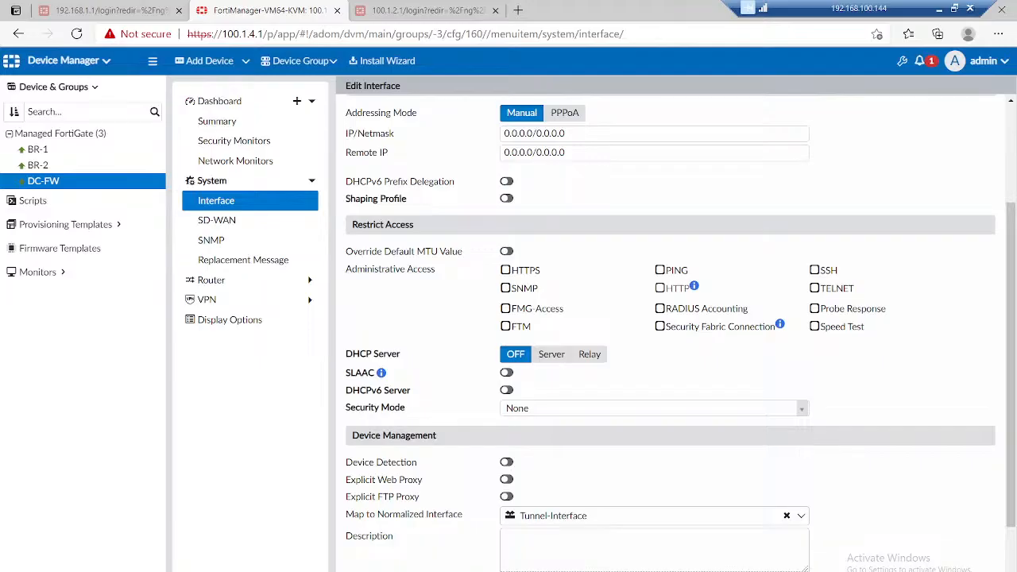
click(787, 516)
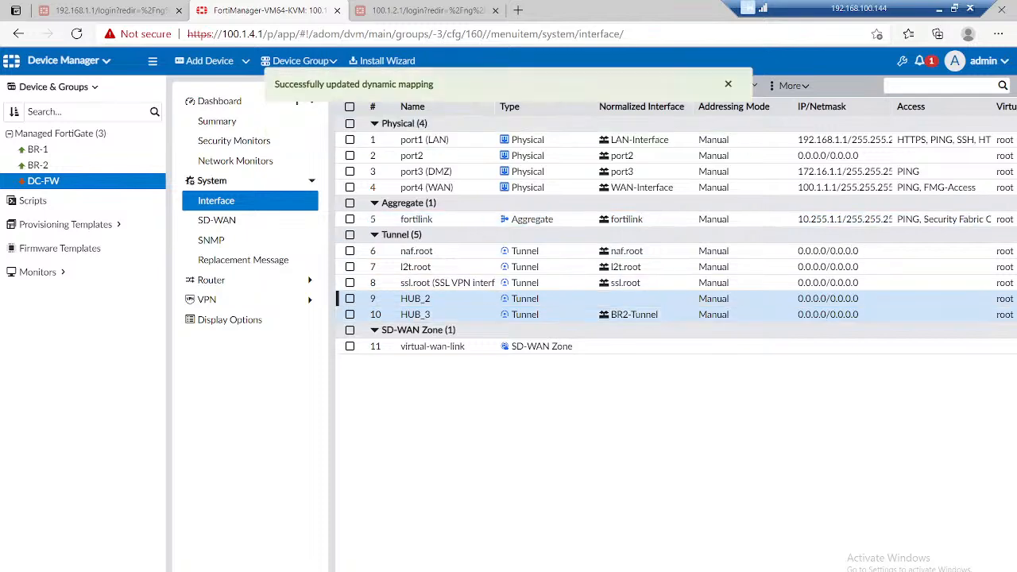
Step: Clear the BR2-Tunnel normalized interface mapping from DC-FW's HUB_3 tunnel interface and save it
click(417, 315)
click(445, 86)
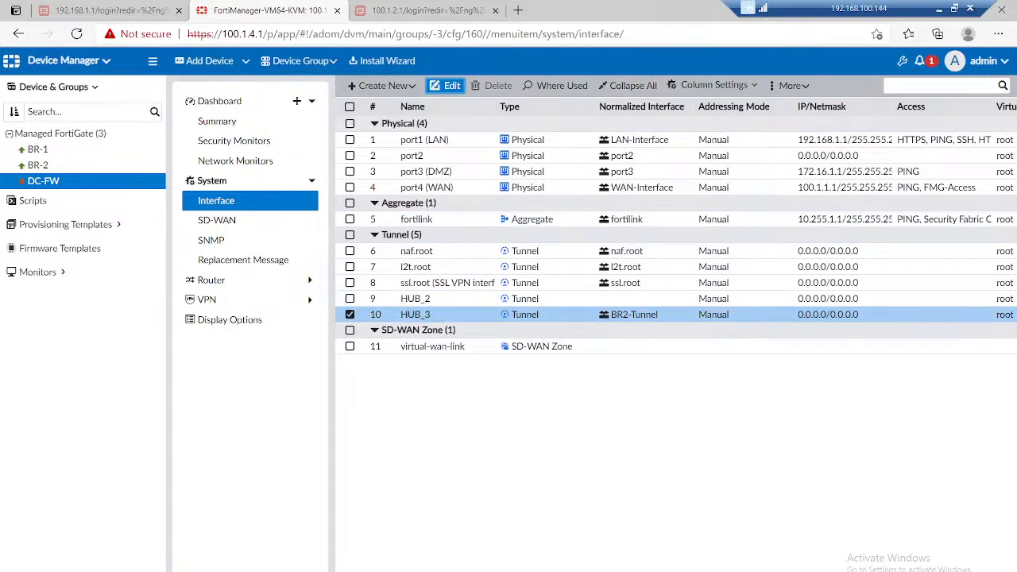
scroll(667, 318, down, 2)
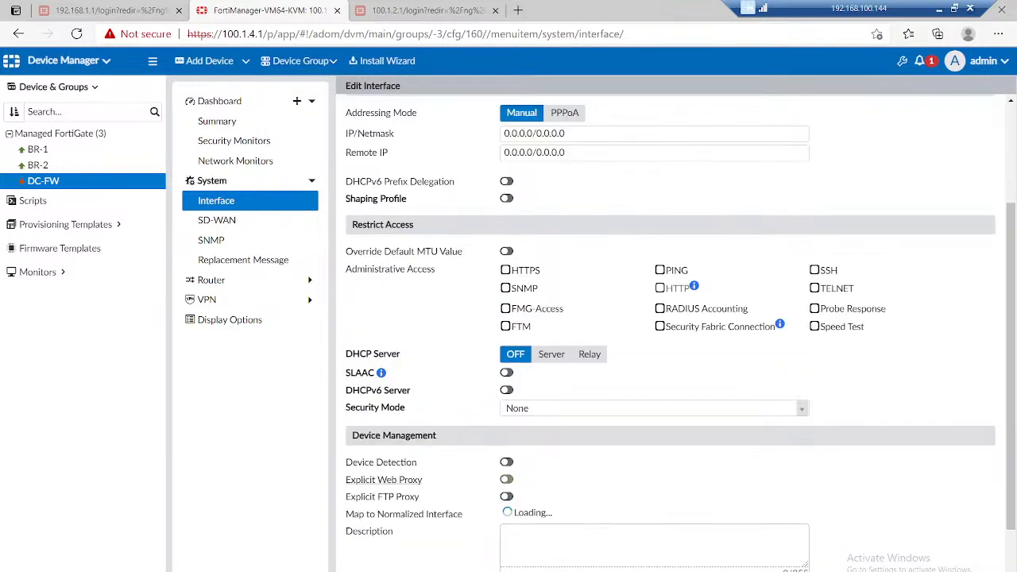
scroll(668, 318, down, 1)
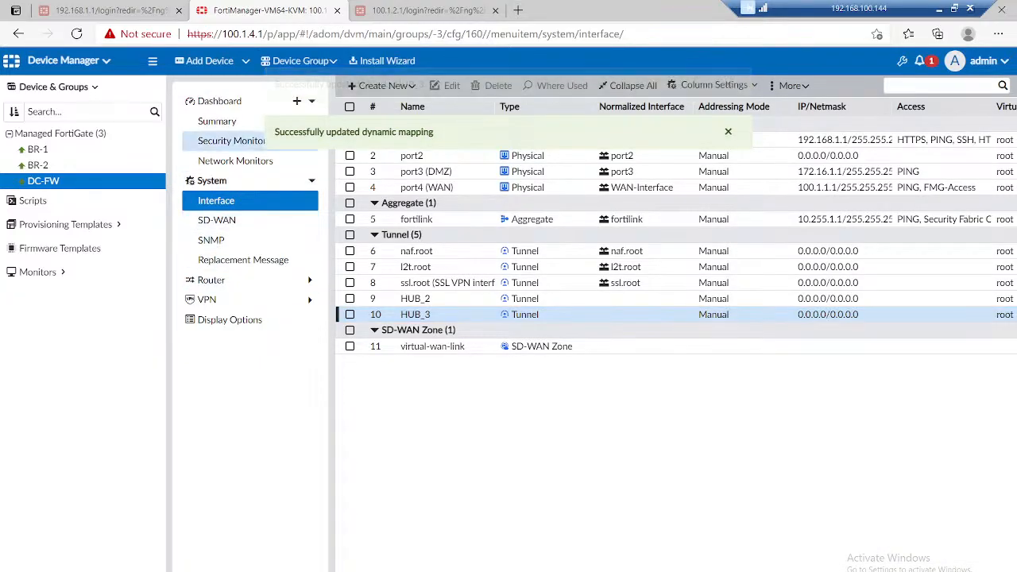
Step: Delete DC-FW's two static routes that use the HUB_2 and HUB_3 interfaces
click(210, 280)
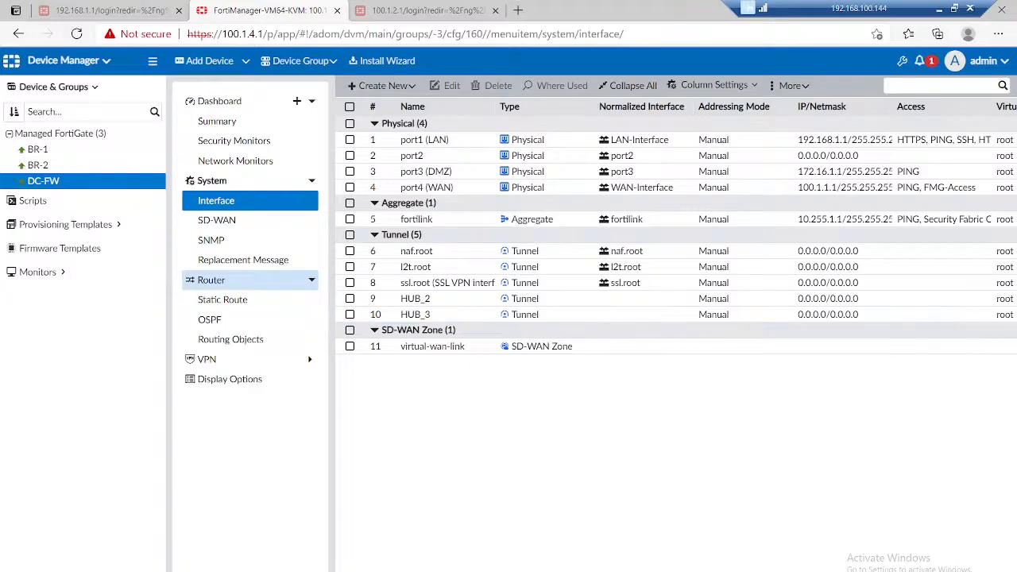
click(222, 299)
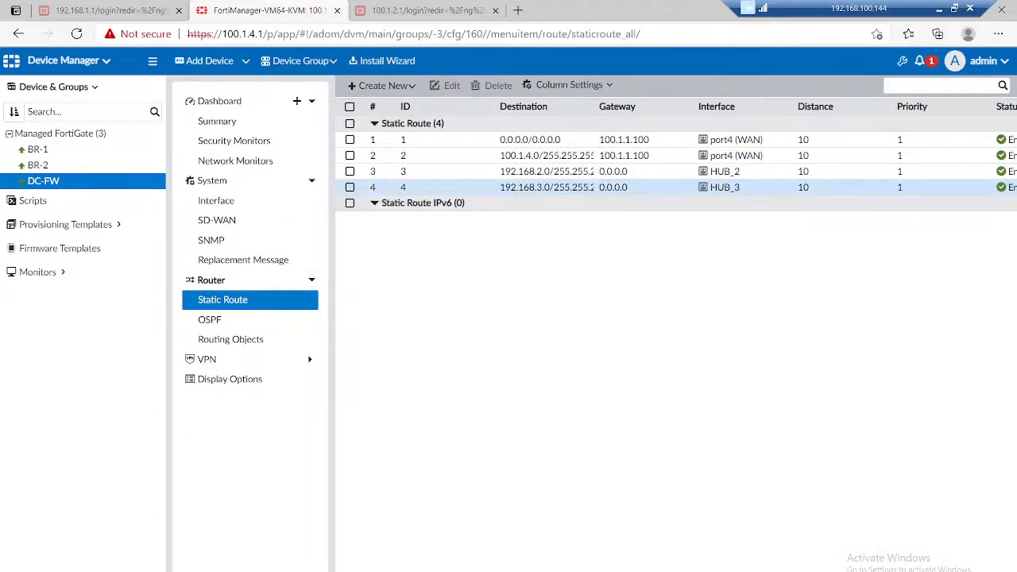
click(548, 188)
click(548, 172)
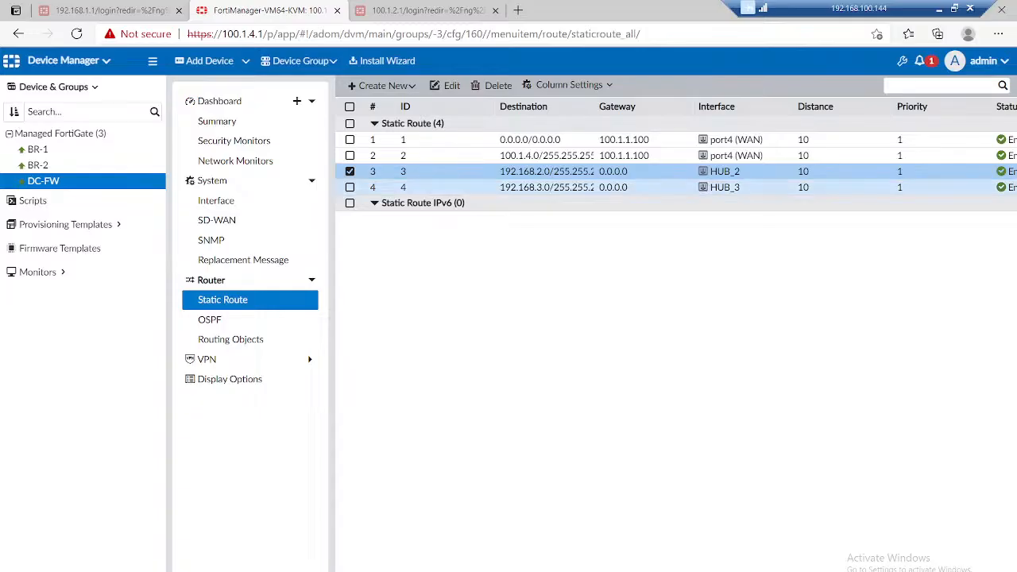
click(349, 187)
click(493, 85)
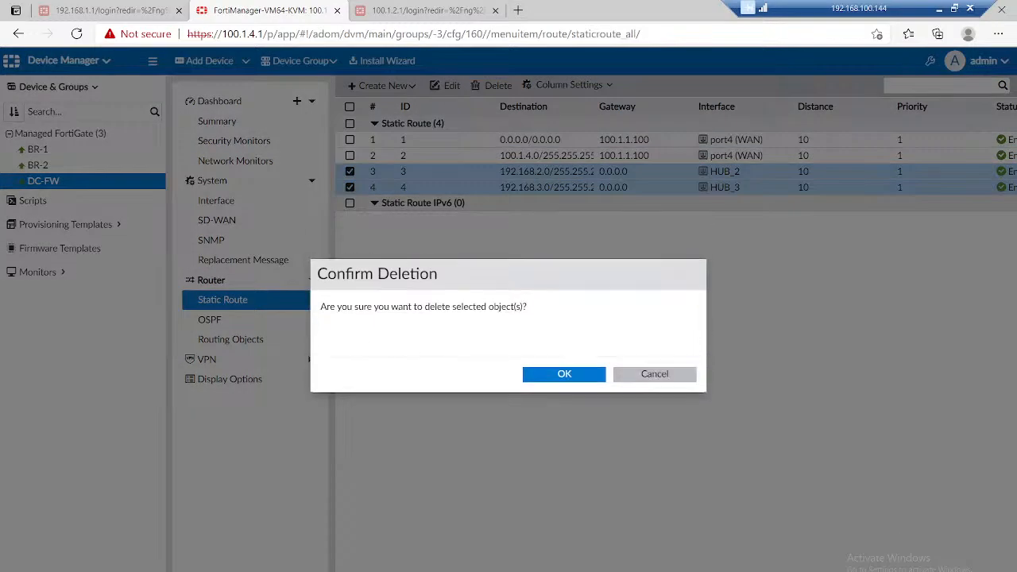
click(564, 340)
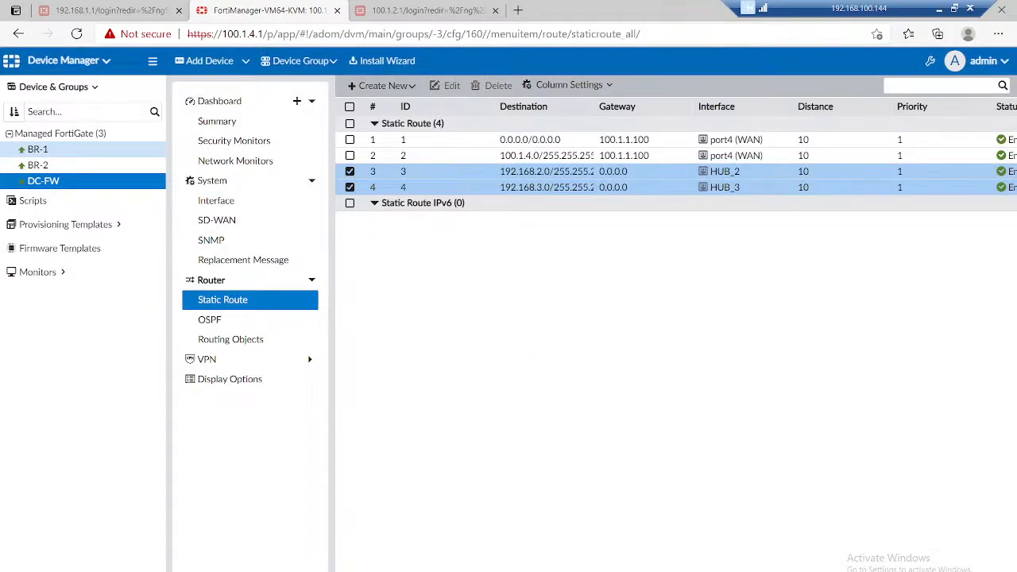
Step: Remove the Tunnel-Interface normalized mapping from the HUB_1 tunnel interface on BR-1 and save it
click(38, 150)
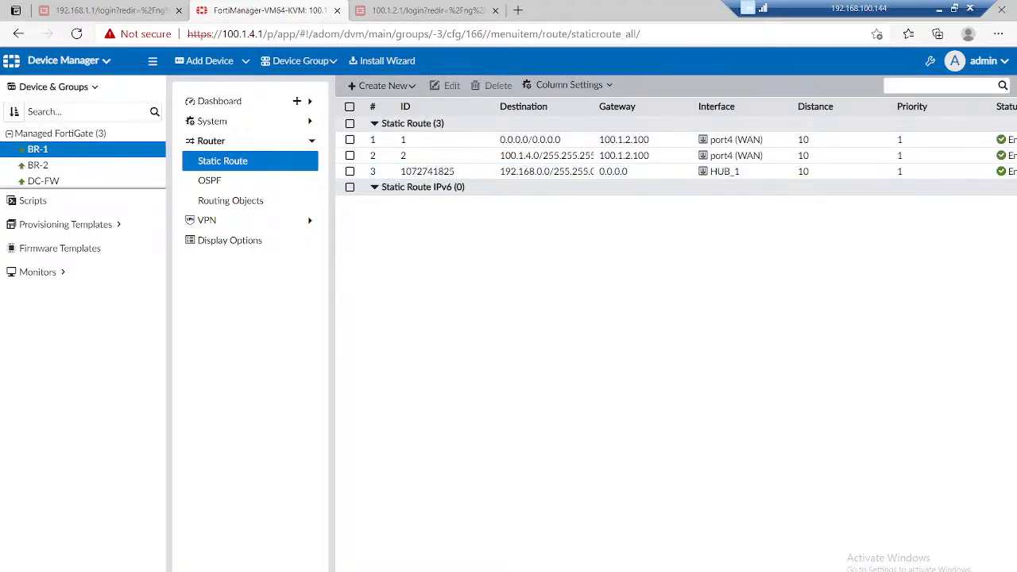
click(212, 121)
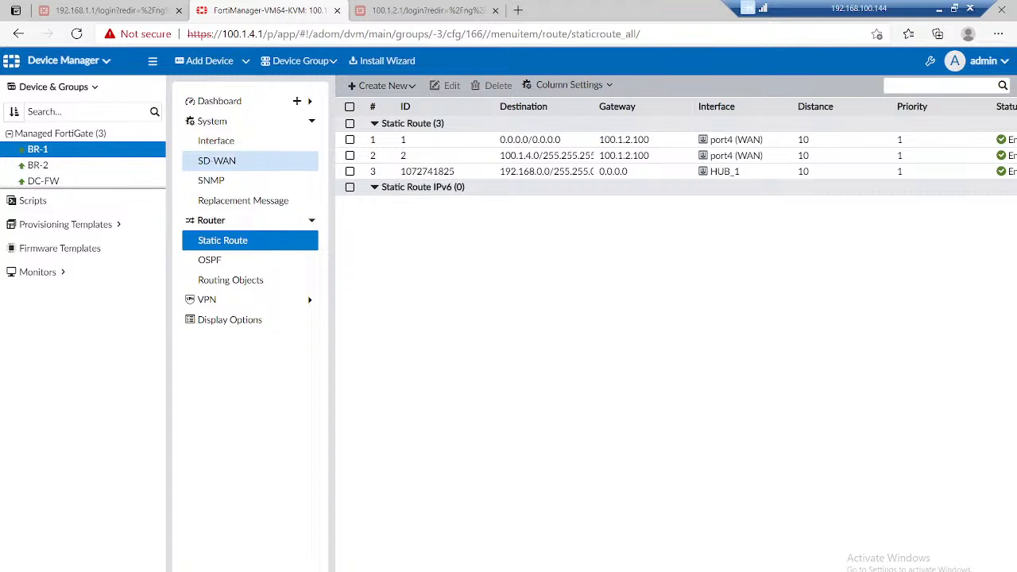
click(216, 141)
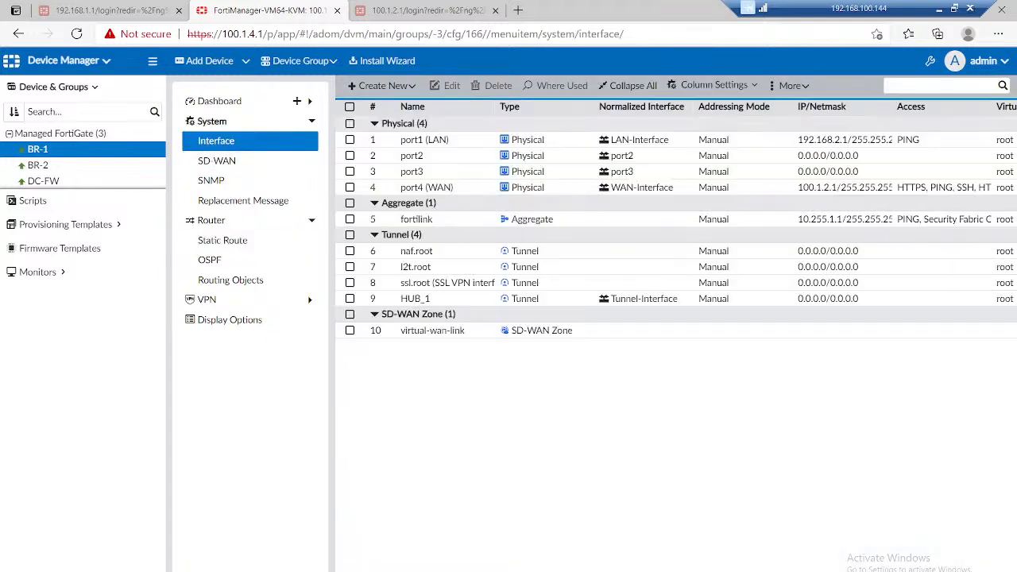
click(416, 299)
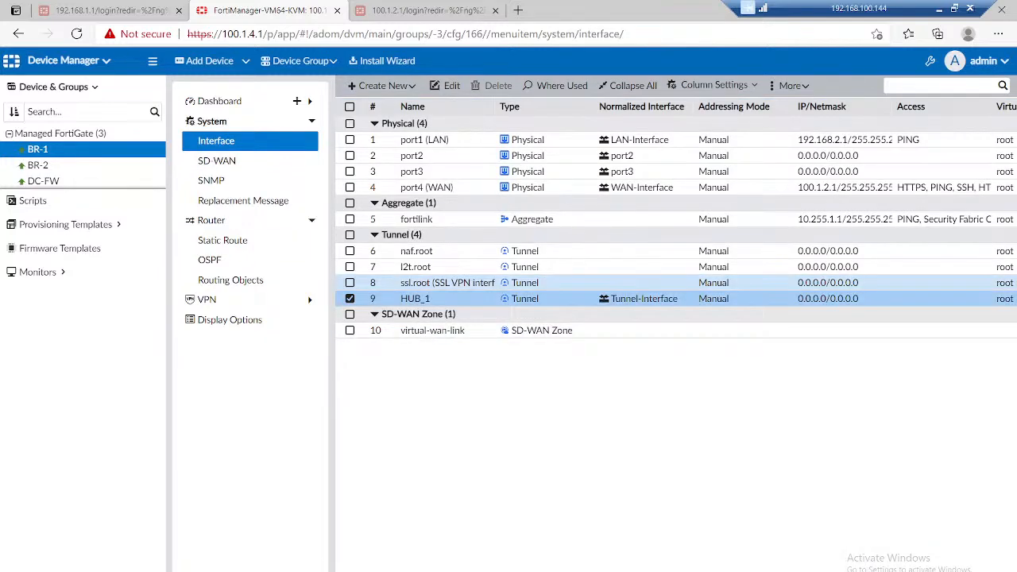
click(446, 85)
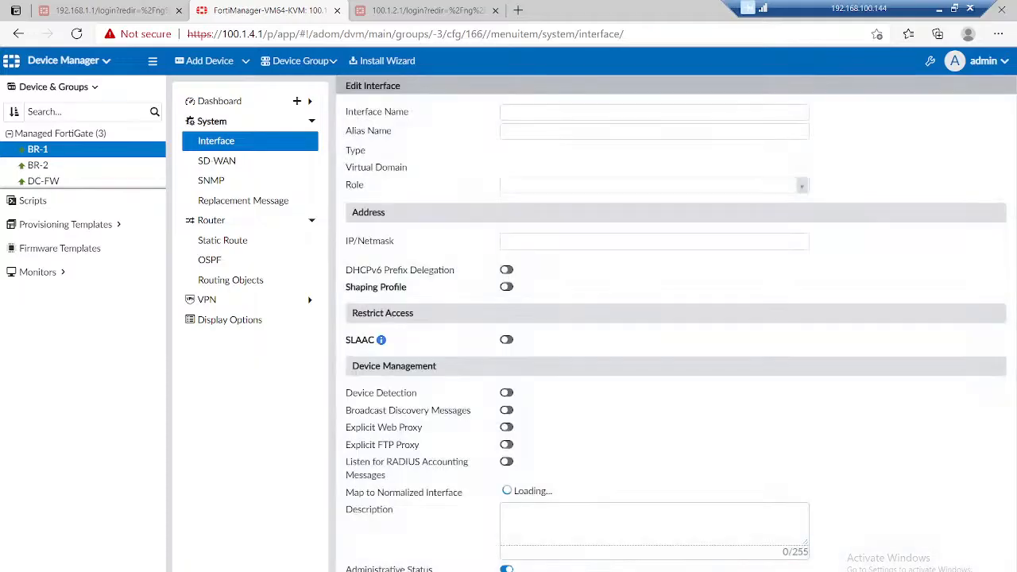
scroll(675, 333, down, 2)
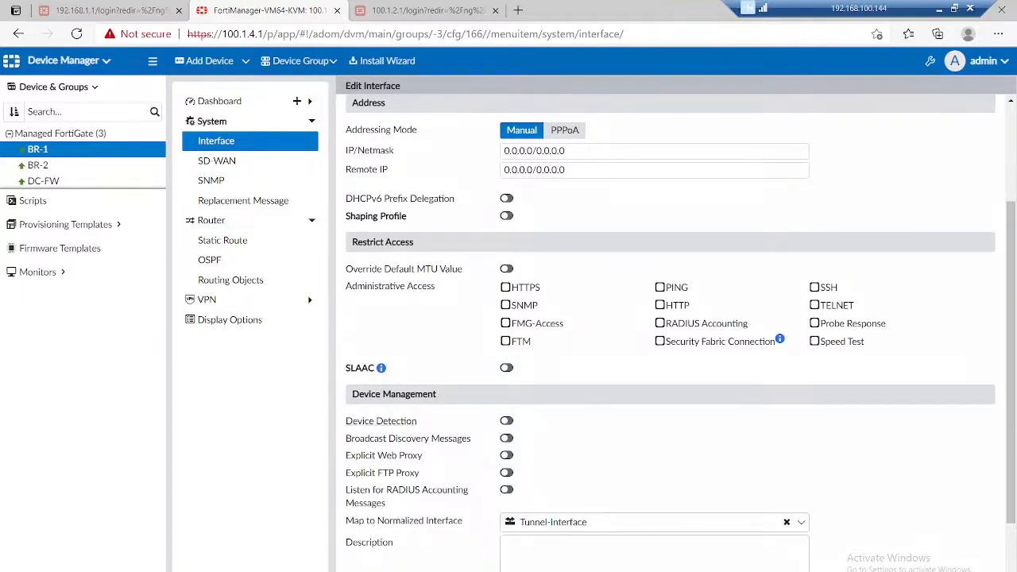
scroll(670, 334, down, 1)
click(786, 466)
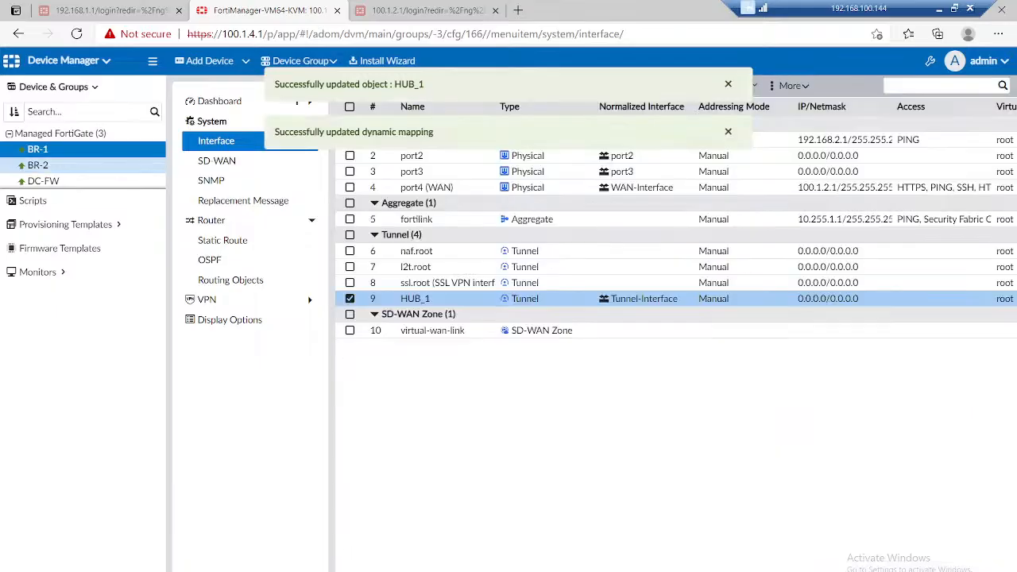
Step: Clear the normalized interface mapping of BR-2's HUB_1 tunnel interface and save the change
click(38, 165)
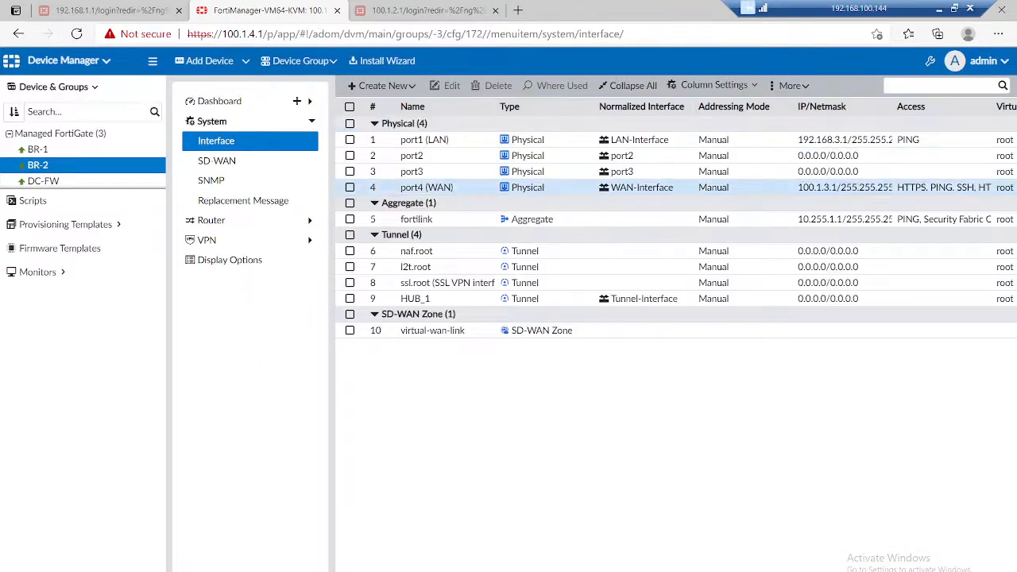
click(416, 298)
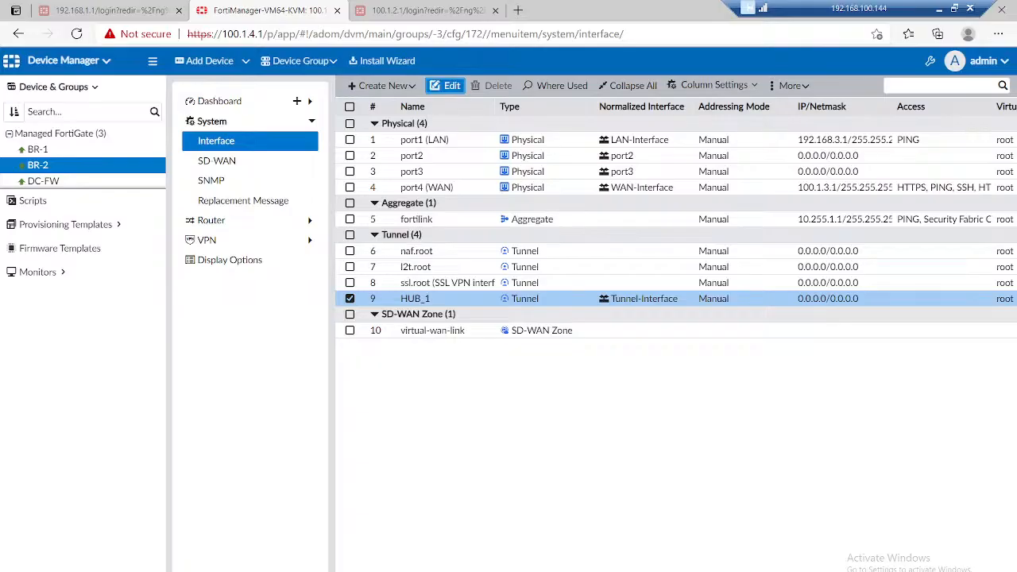
click(448, 86)
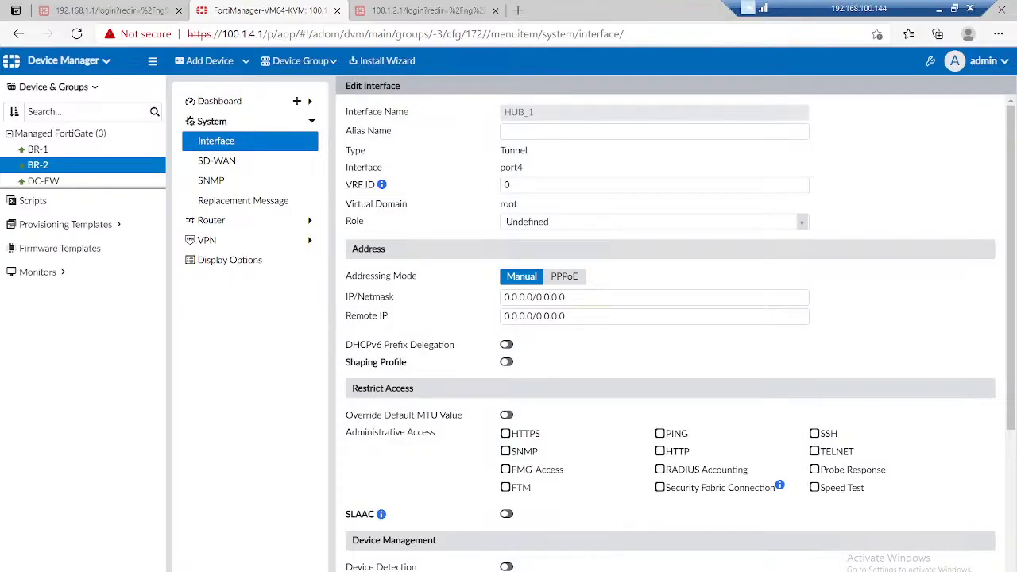
scroll(667, 317, down, 2)
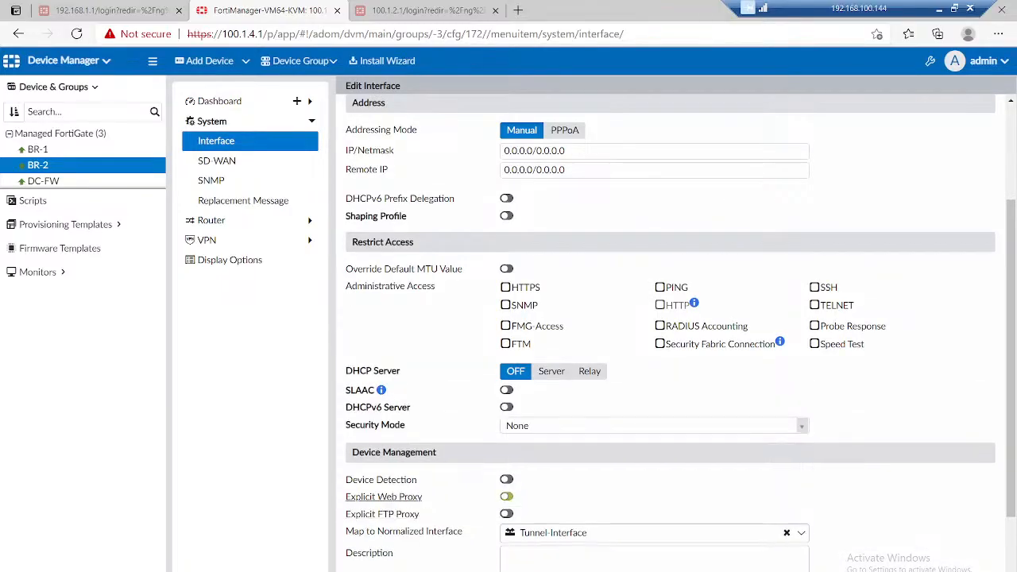
click(787, 533)
click(648, 570)
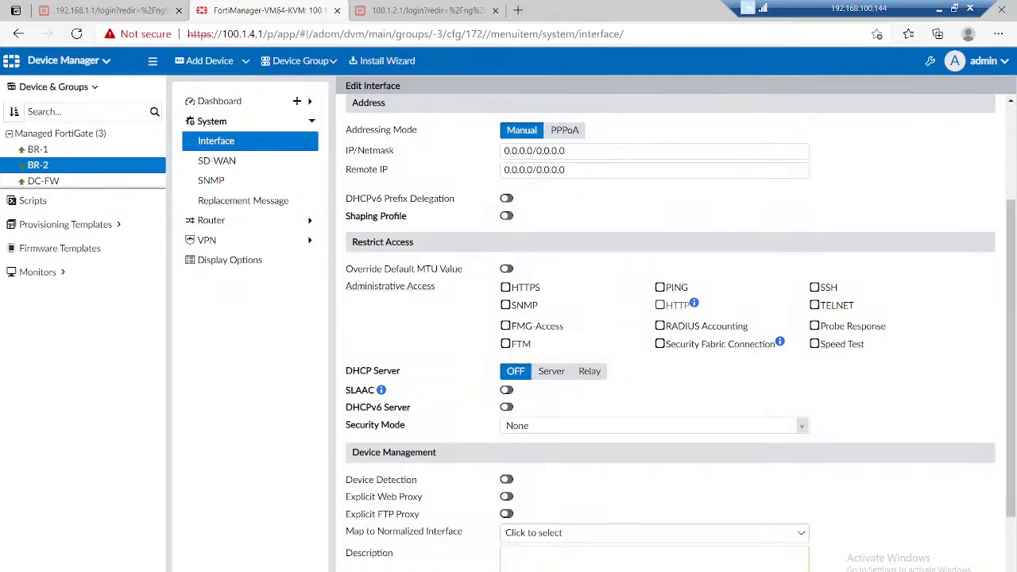
Step: Delete the LAN-BR1, LAN-BR2 and Tunnel-Tunnel policies from the Firewall-Policy package
click(70, 60)
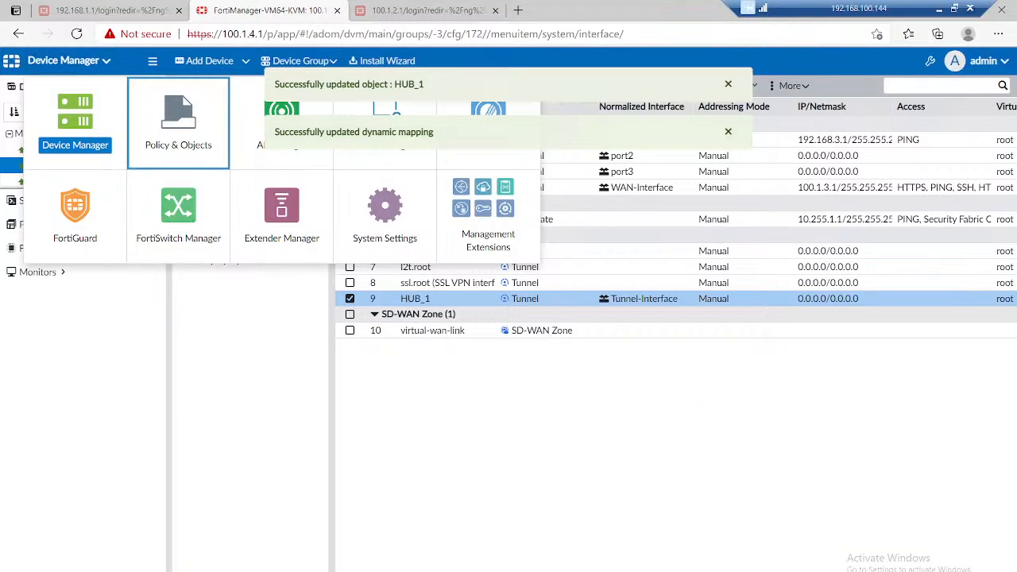
click(178, 121)
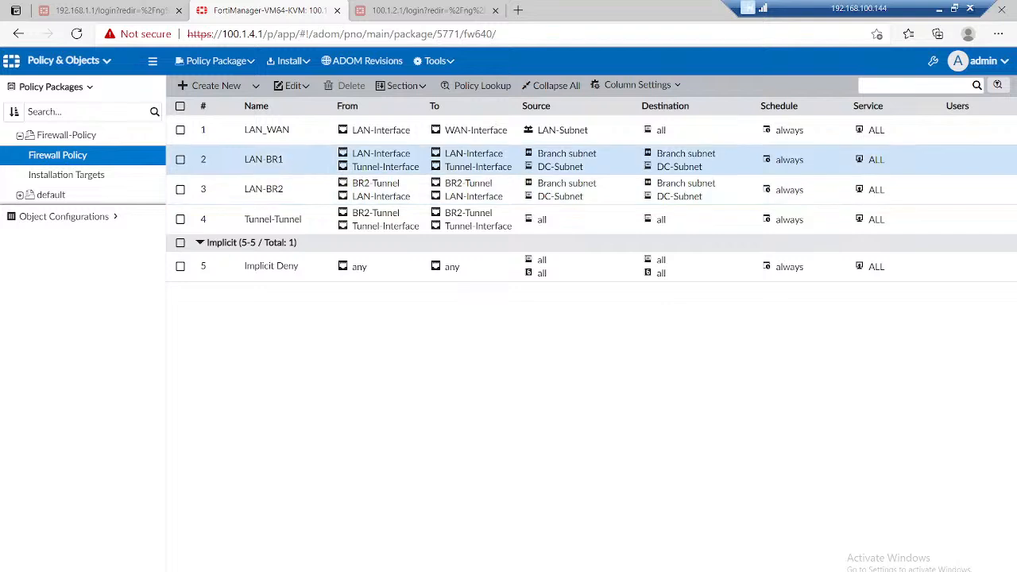
click(181, 159)
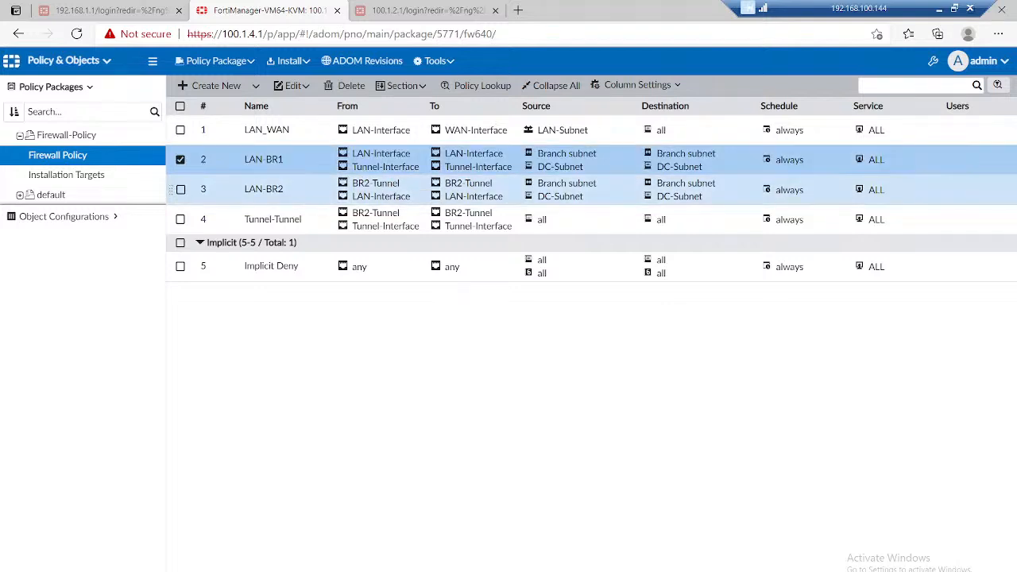
click(180, 189)
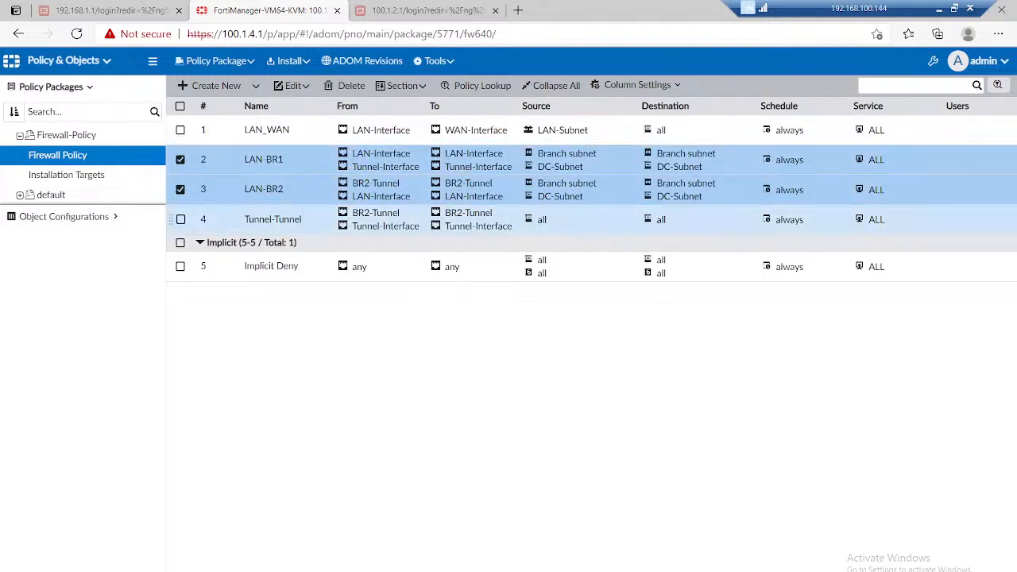
click(180, 220)
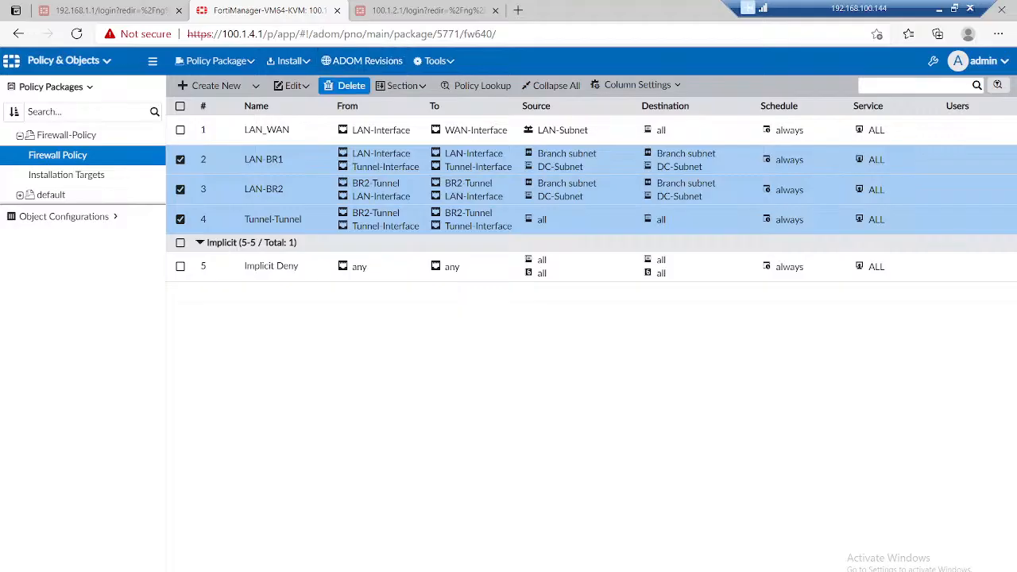
click(347, 85)
click(564, 374)
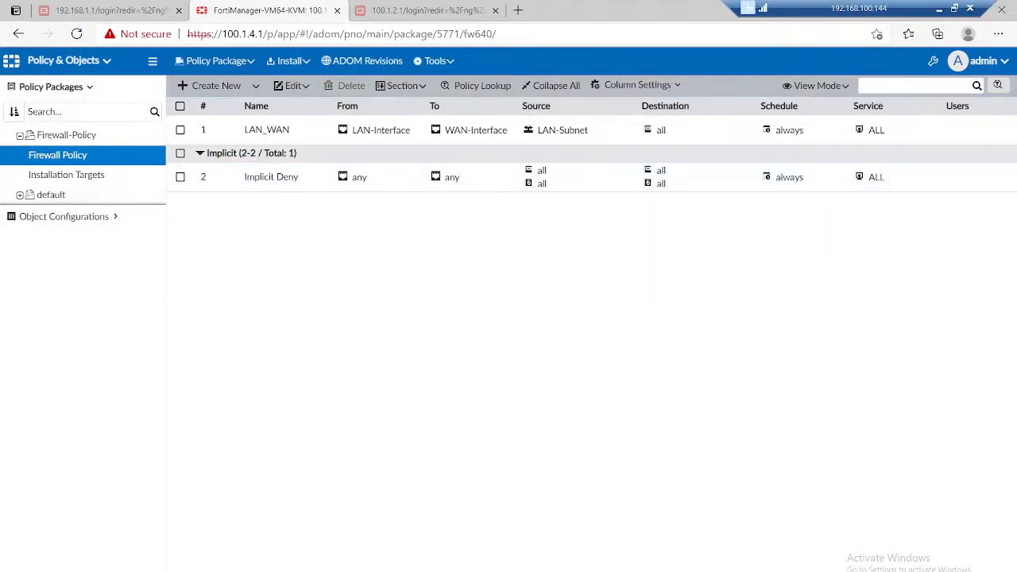
Step: Install the Firewall-Policy package and device settings on BR-1, BR-2 and DC-FW
click(289, 60)
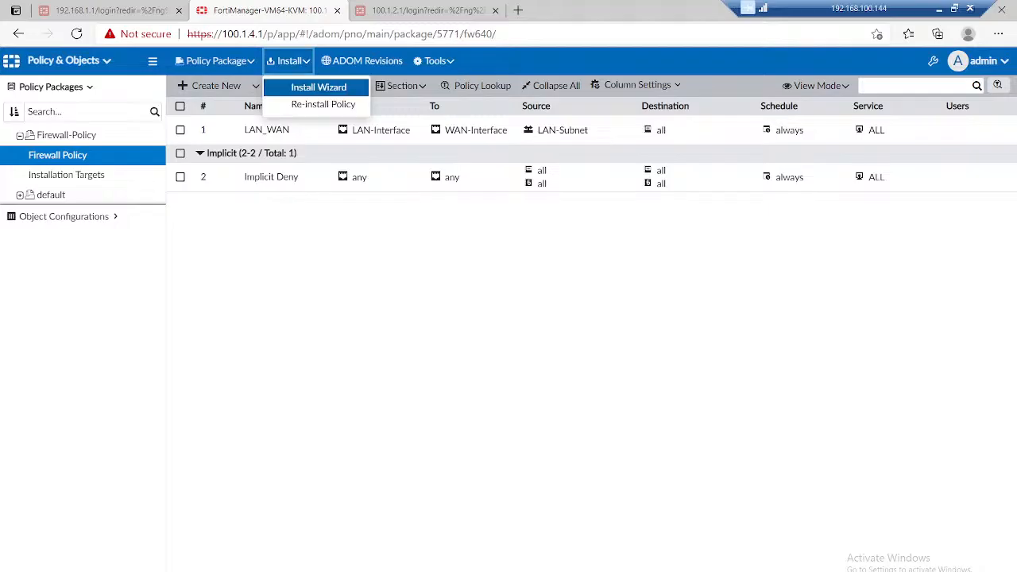
click(318, 86)
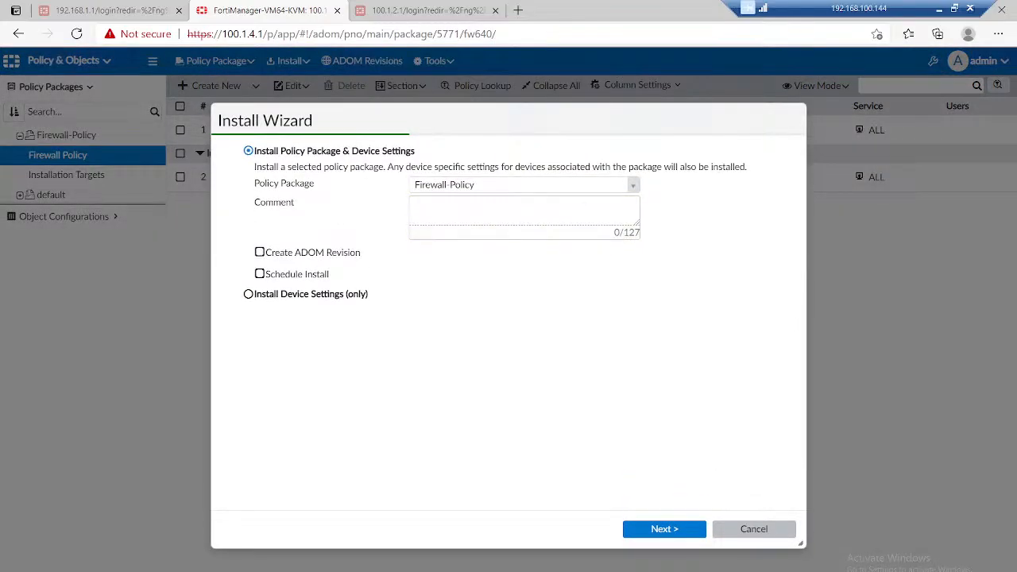
click(664, 528)
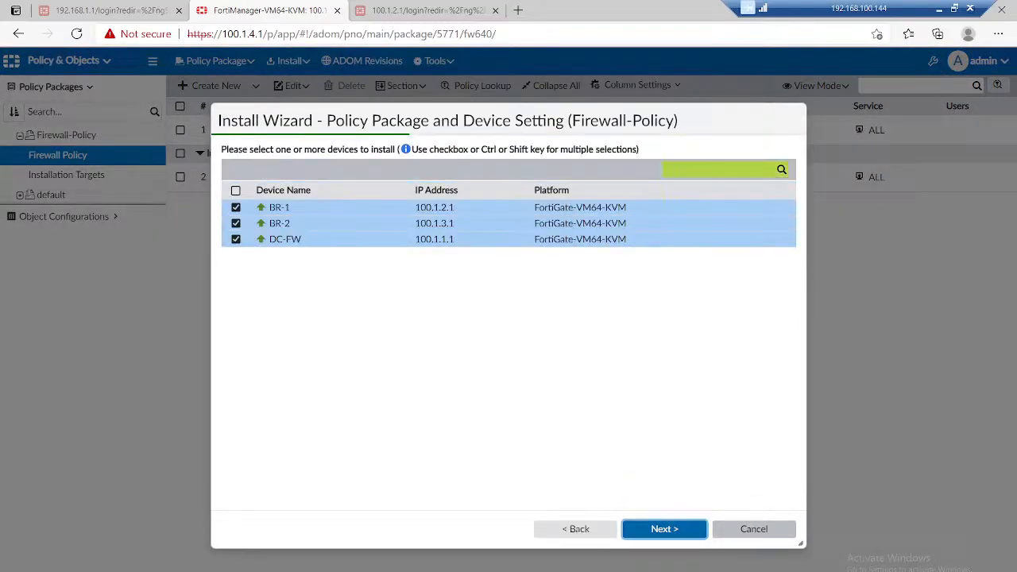
click(664, 528)
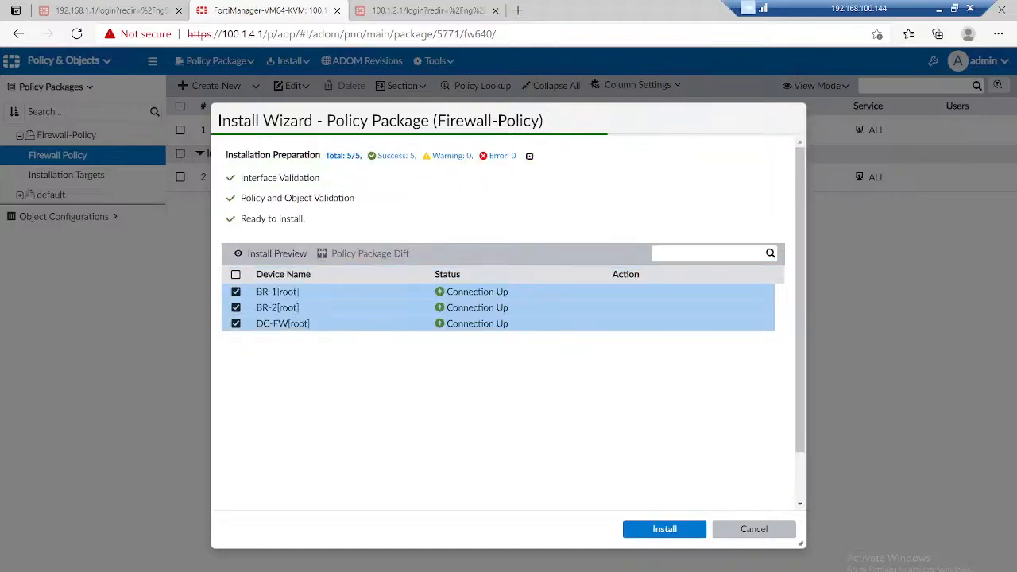
click(664, 528)
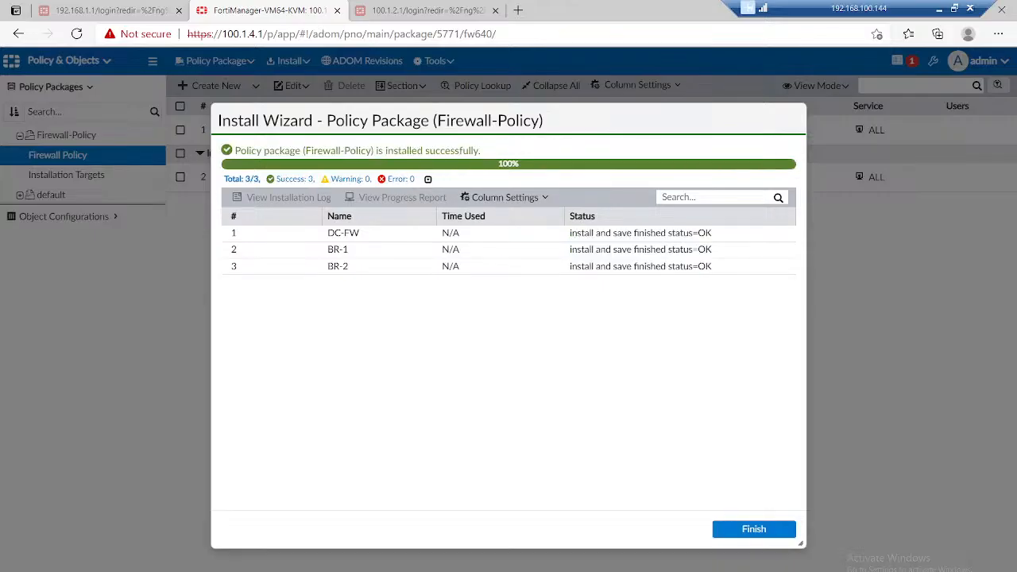
click(755, 528)
Step: Delete the DC-FW, BR-1 and BR-2 gateways from the HUB IPsec VPN community
click(68, 61)
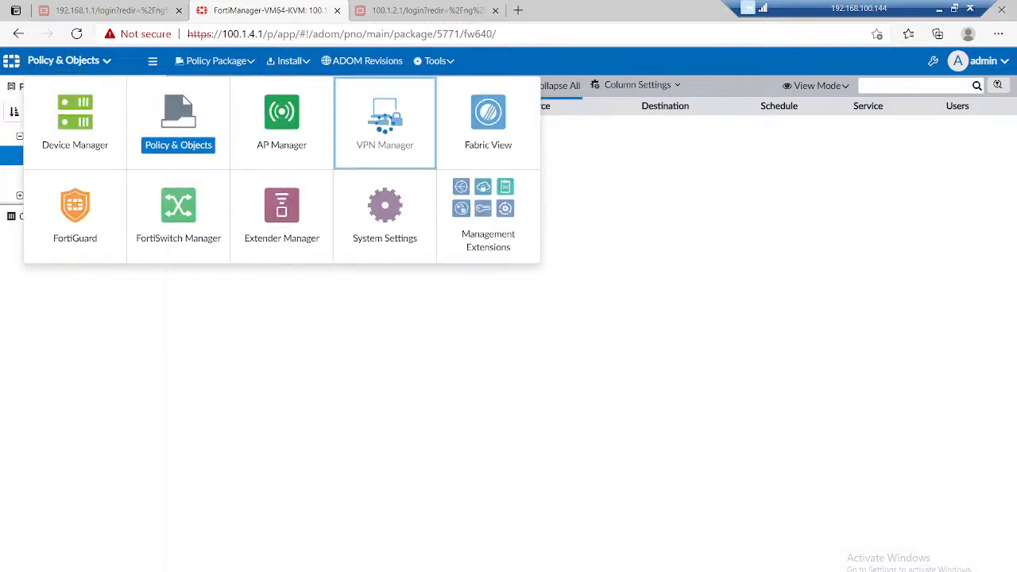
click(384, 125)
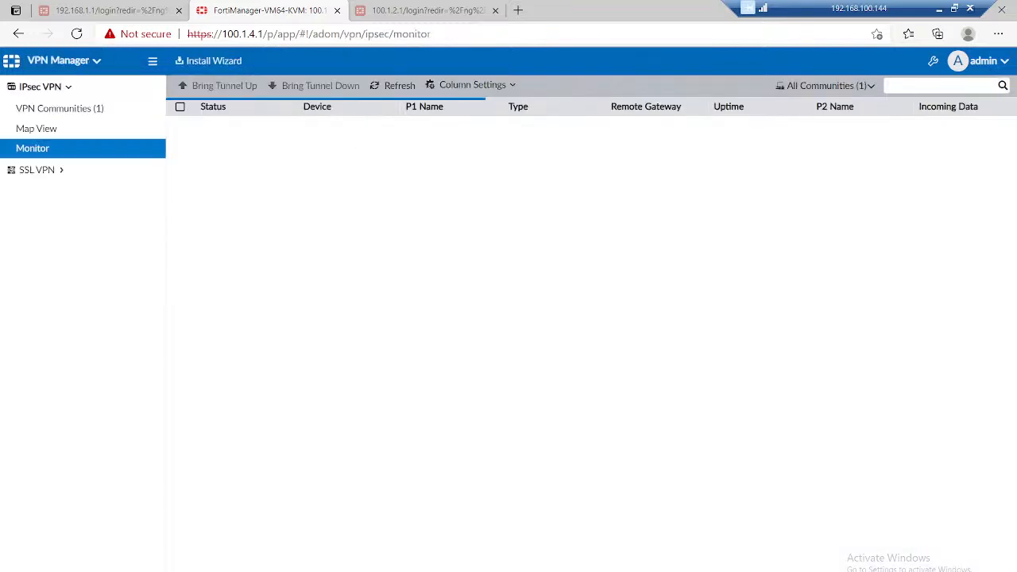
click(59, 109)
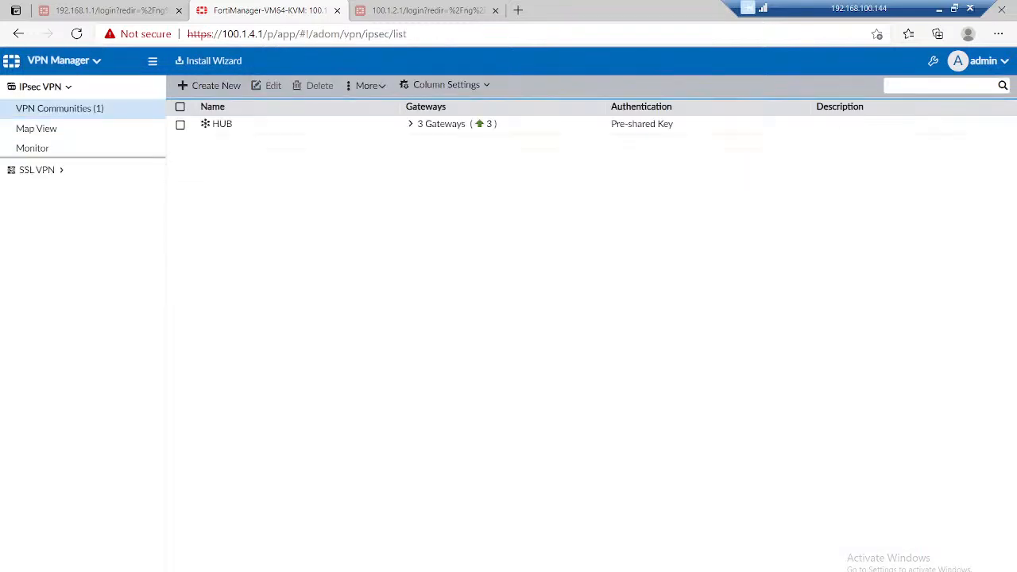
double_click(222, 125)
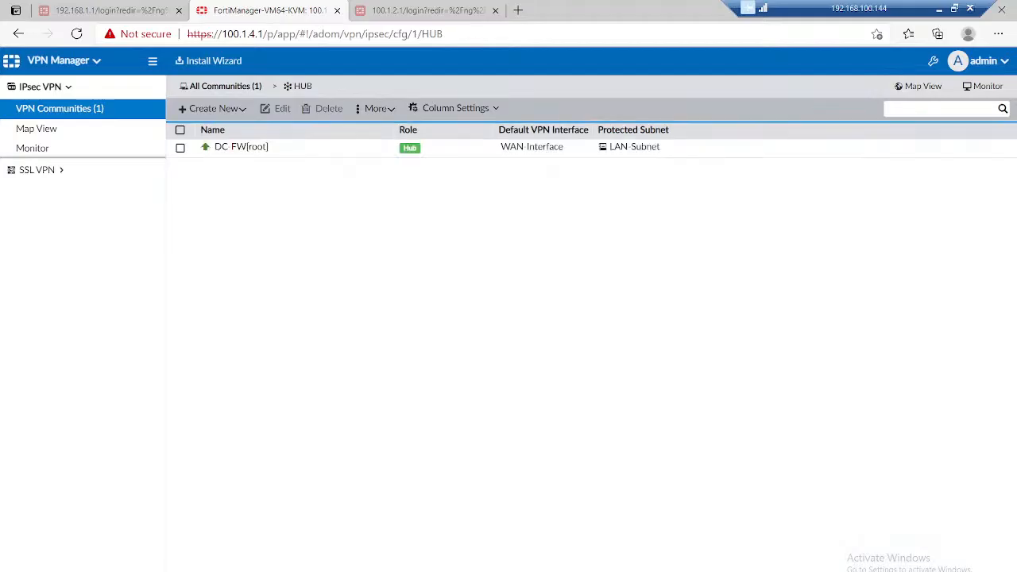
click(180, 130)
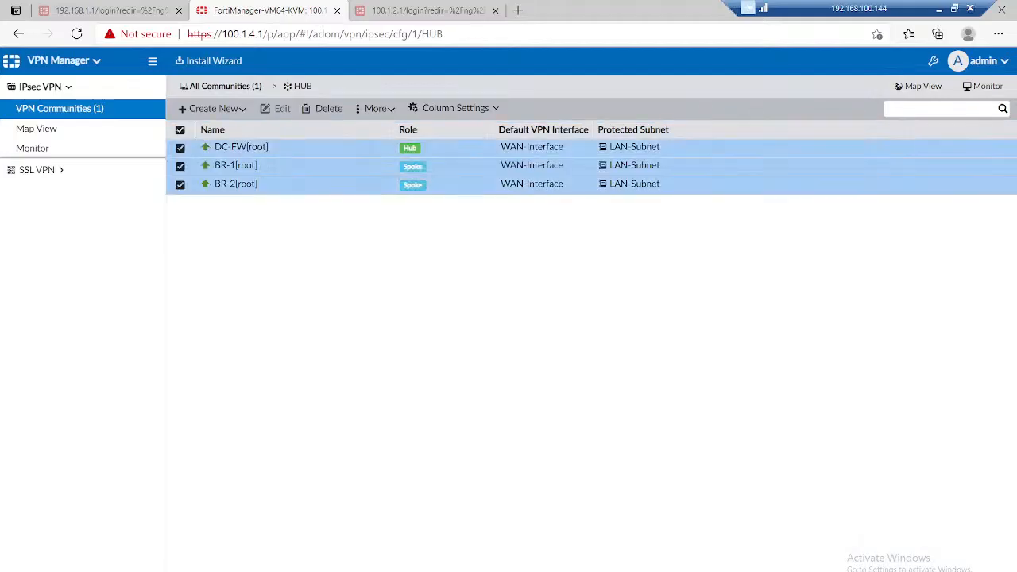
click(322, 109)
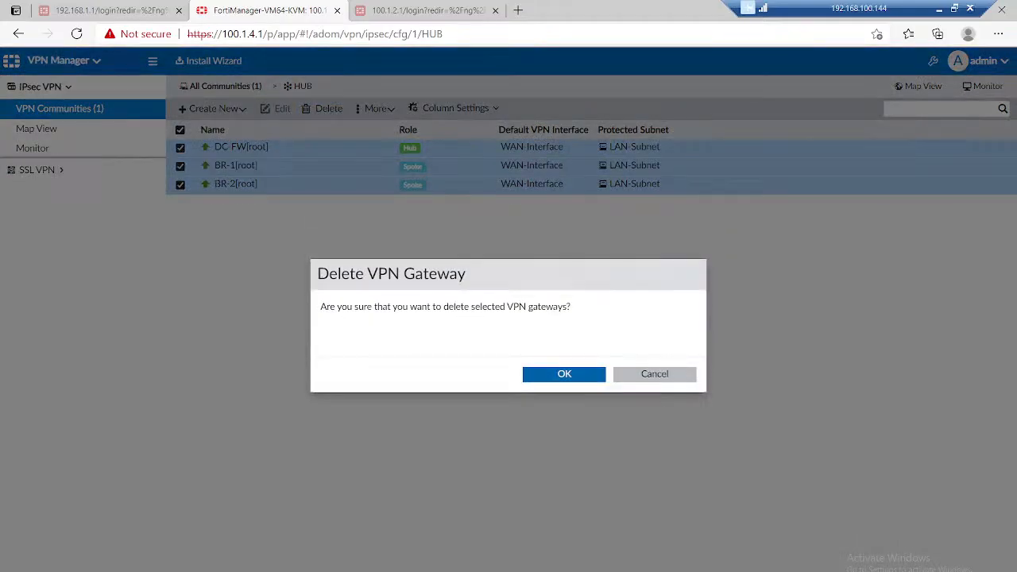
click(563, 374)
Step: Delete the HUB community from the IPsec VPN communities
click(60, 109)
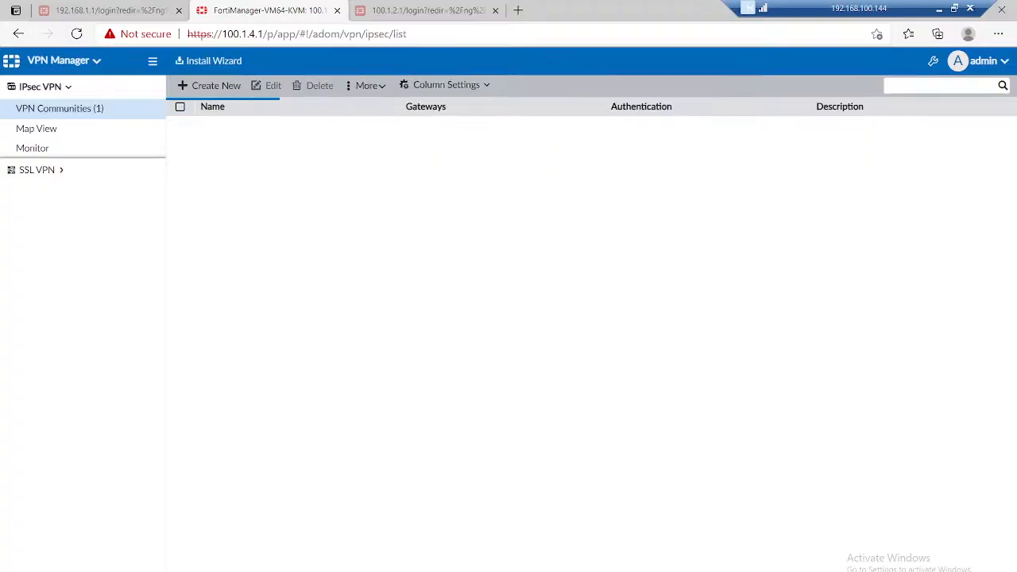
click(181, 124)
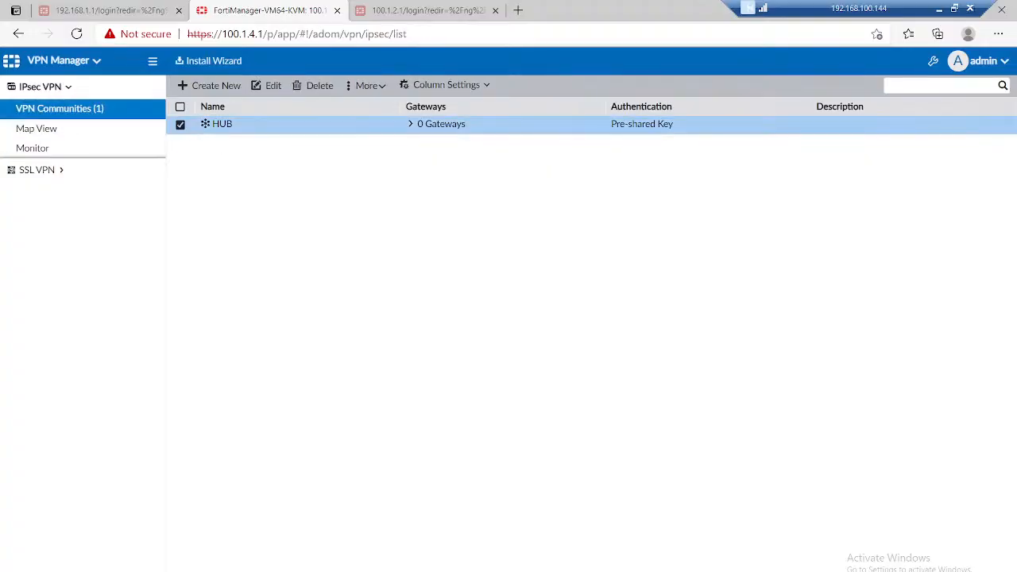
click(314, 85)
click(563, 374)
Step: Push the VPN community removal to BR-1, BR-2 and DC-FW by installing the Firewall-Policy package with device settings
click(209, 60)
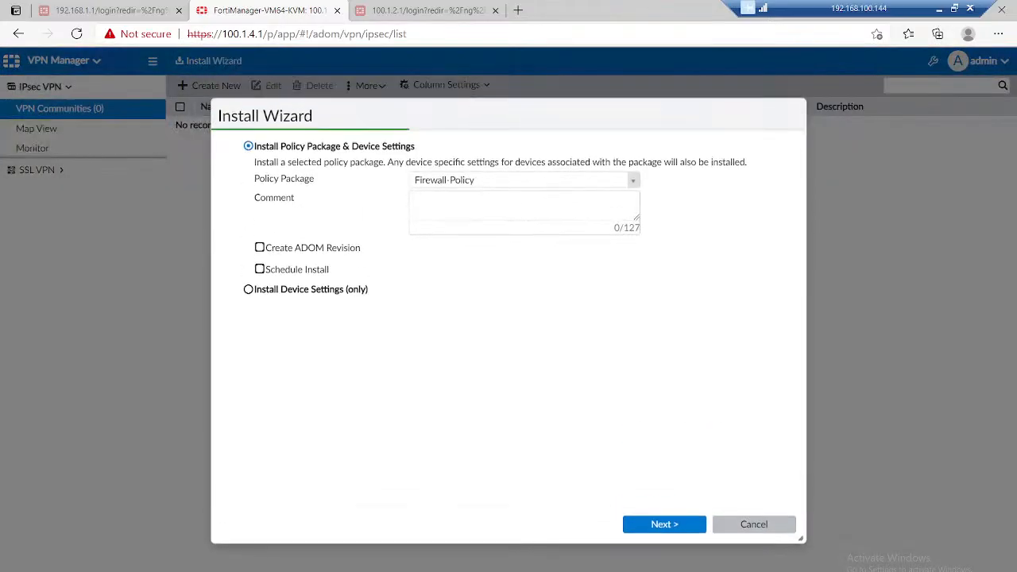
click(665, 524)
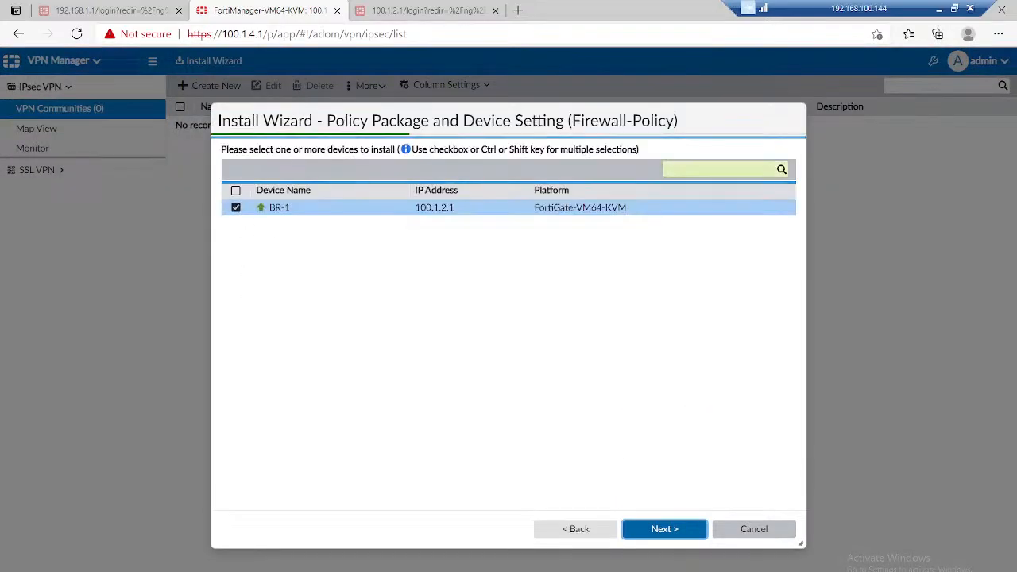
click(664, 529)
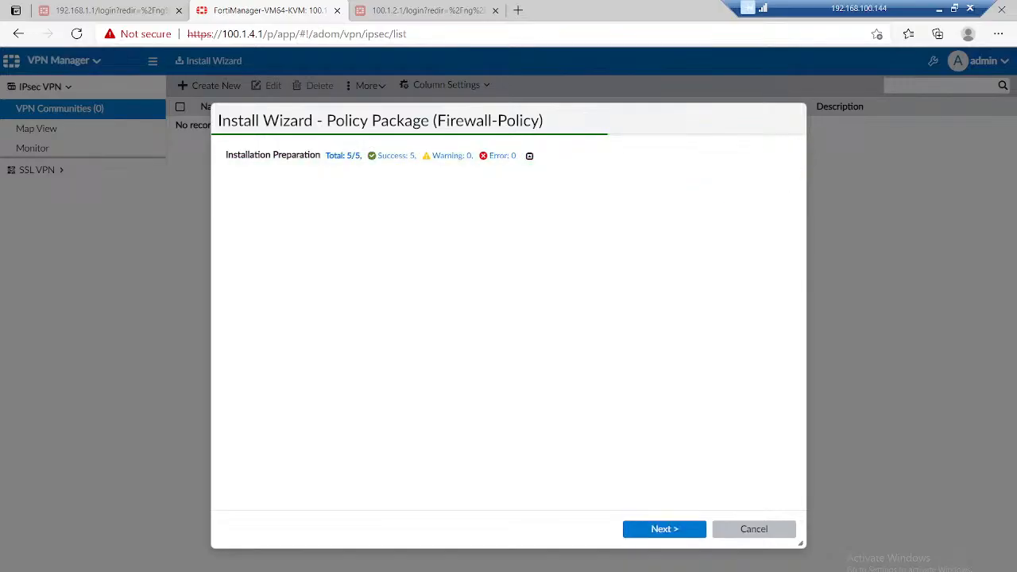
click(664, 529)
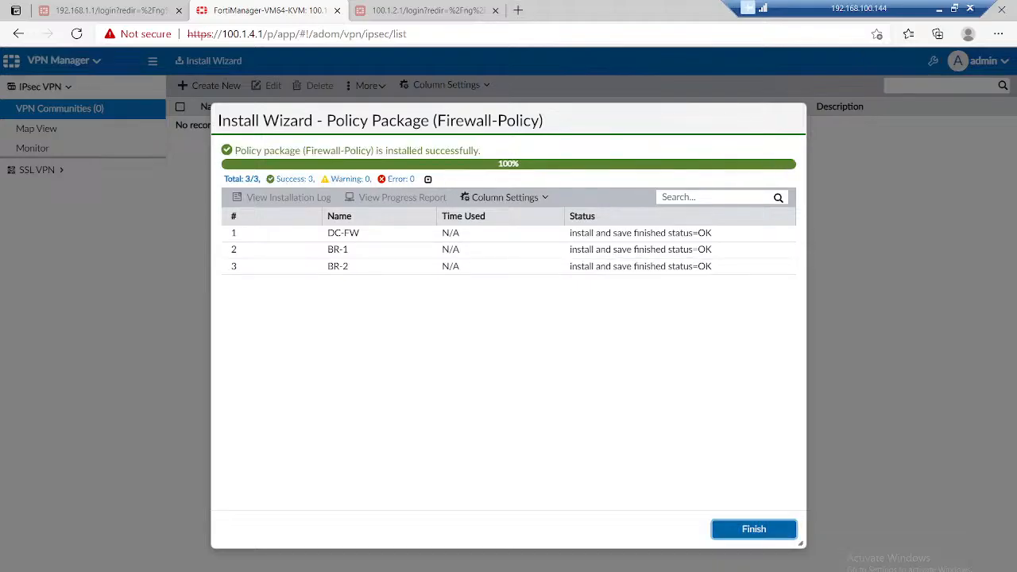
click(753, 529)
Step: Check the IPsec phase 1 and phase 2 configurations on BR-2, BR-1 and DC-FW for leftover tunnels
click(64, 61)
click(68, 107)
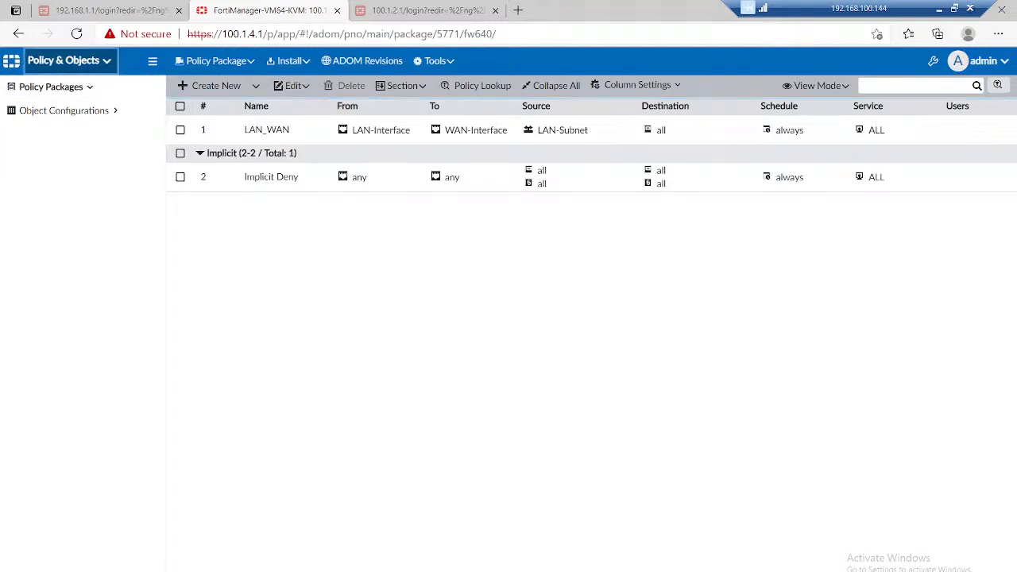
click(64, 61)
click(75, 123)
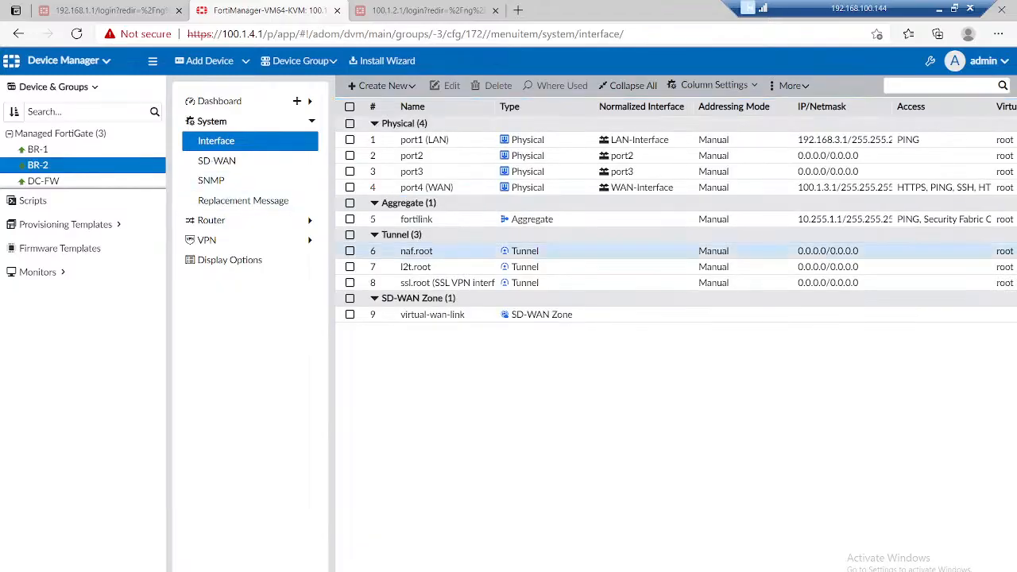
click(208, 240)
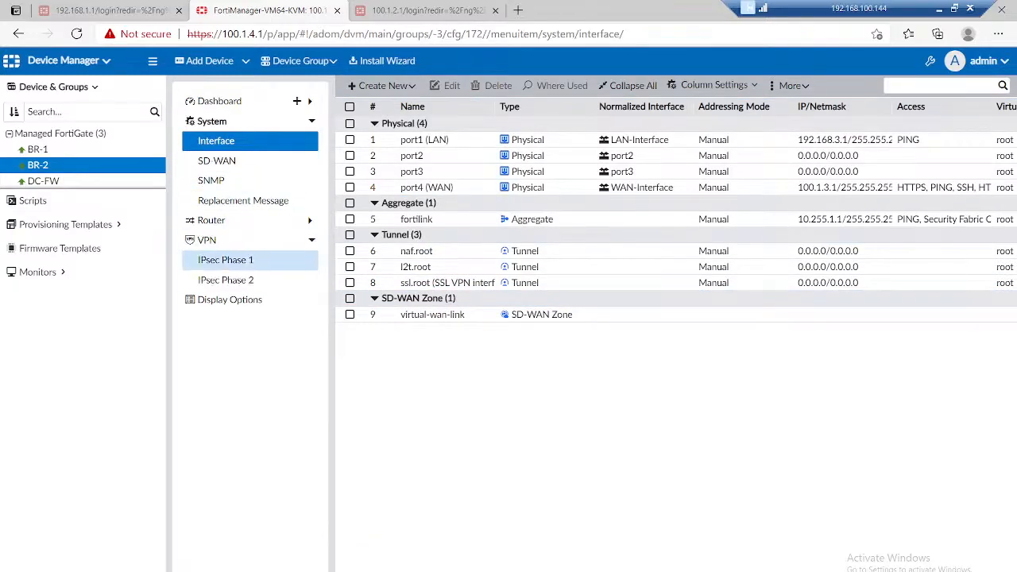
click(226, 260)
click(226, 280)
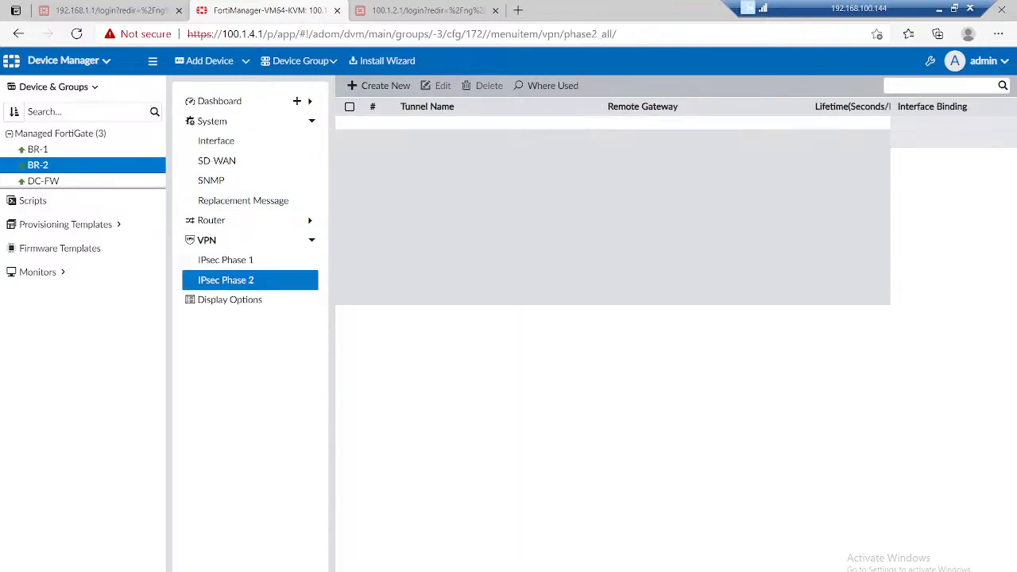
click(37, 149)
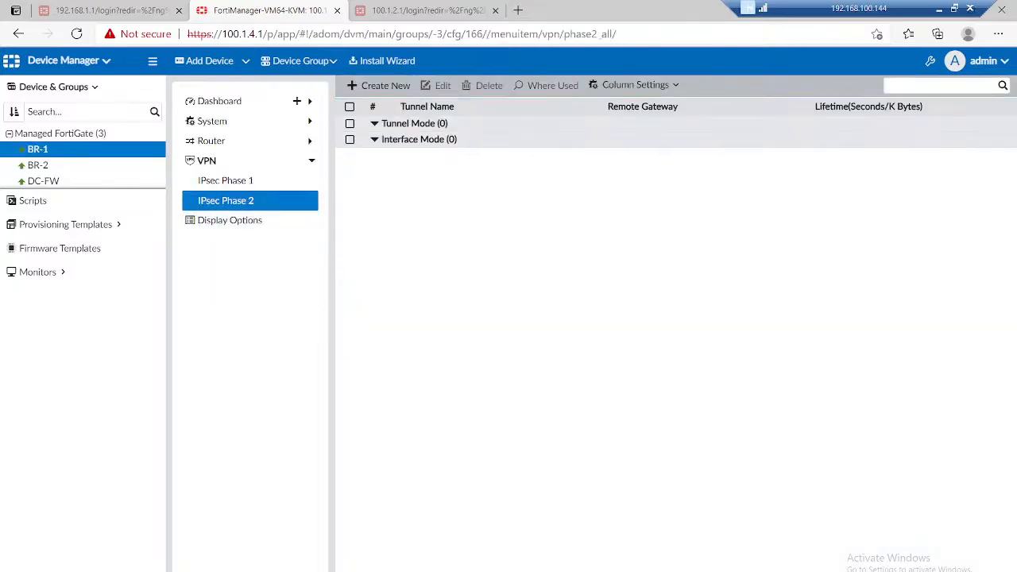
click(225, 182)
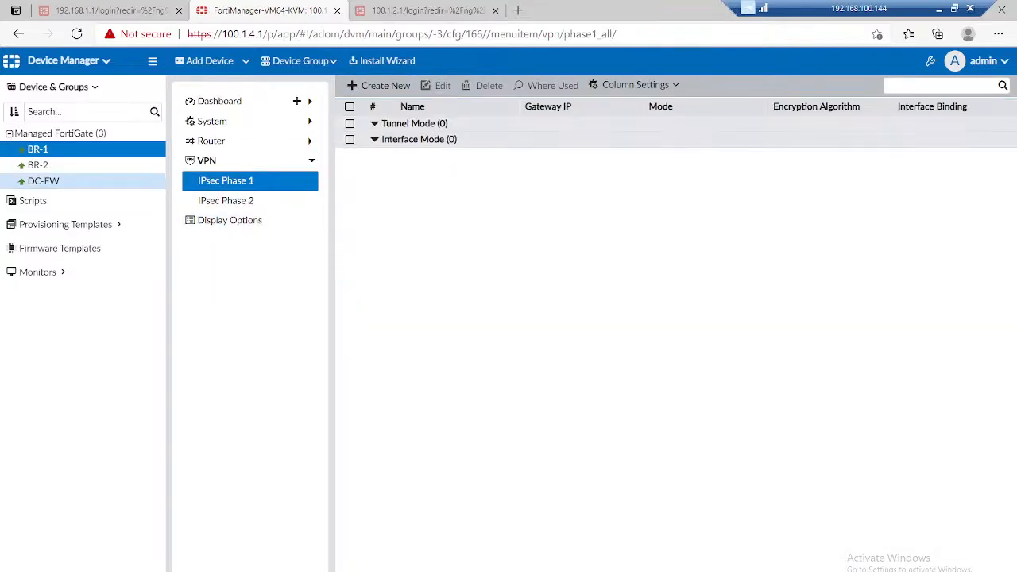
click(43, 181)
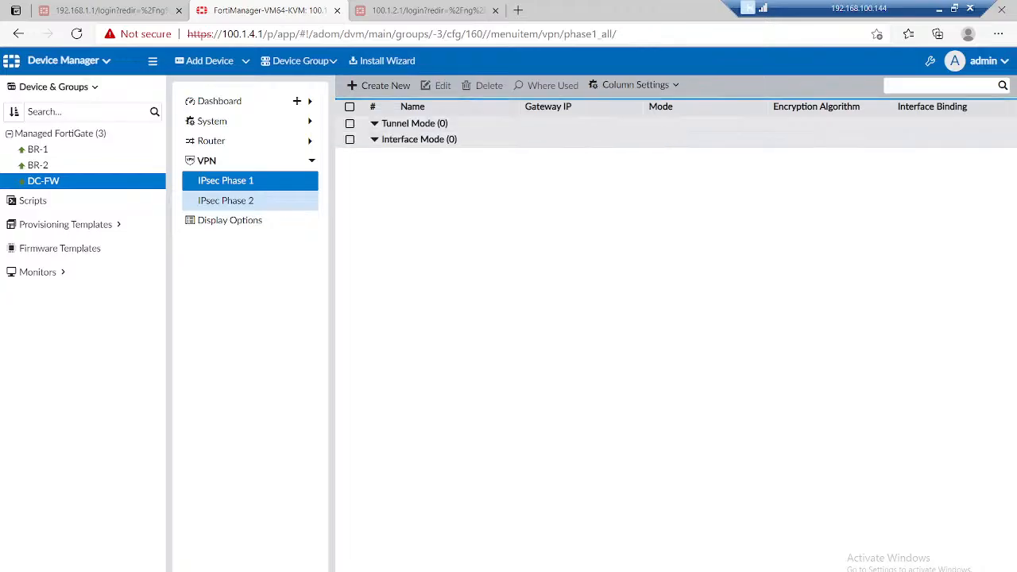
click(225, 200)
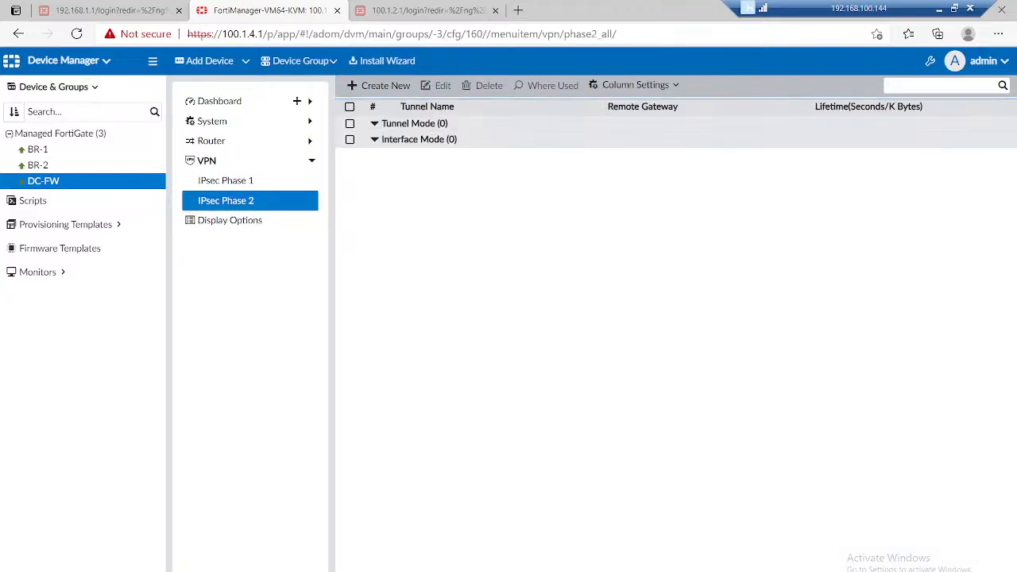
Step: Review the static routes of BR-1 and BR-2 for leftover tunnel routes
click(38, 149)
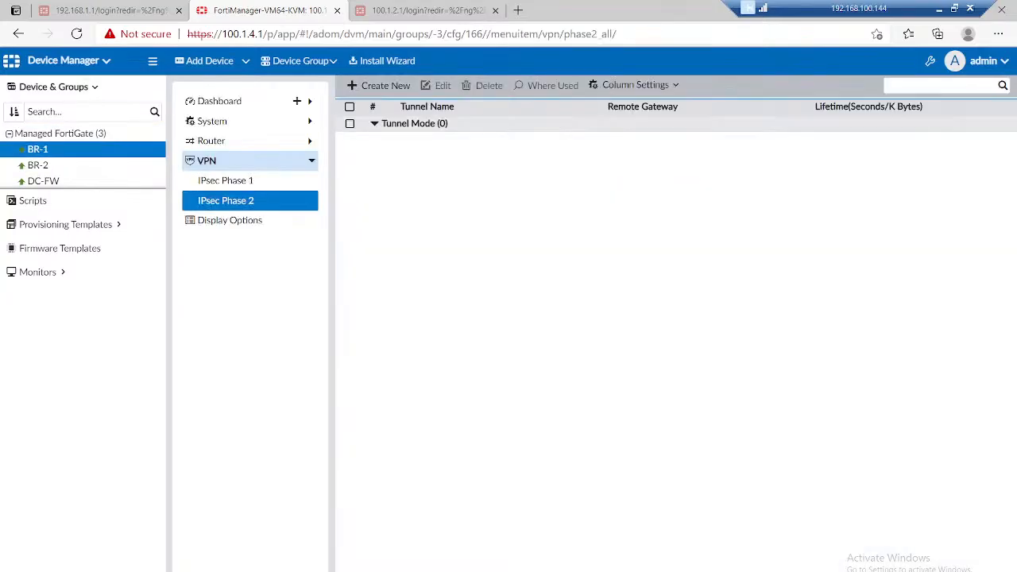
click(211, 141)
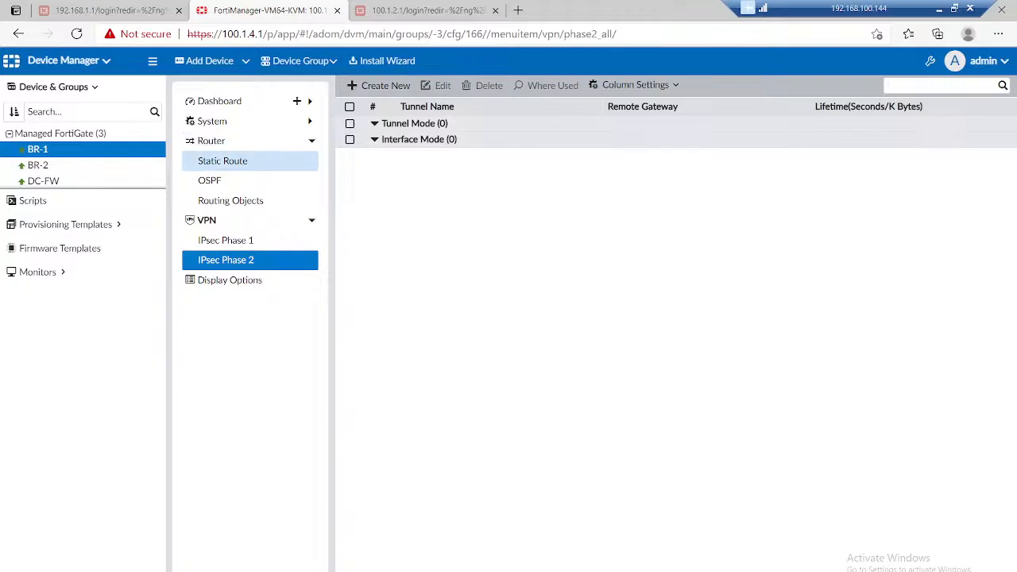
click(223, 160)
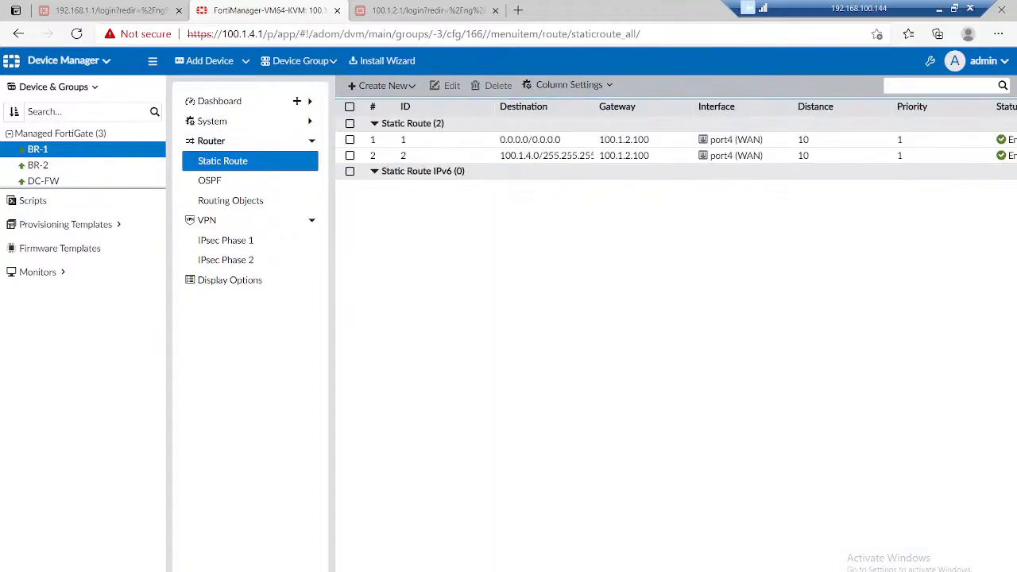
click(38, 165)
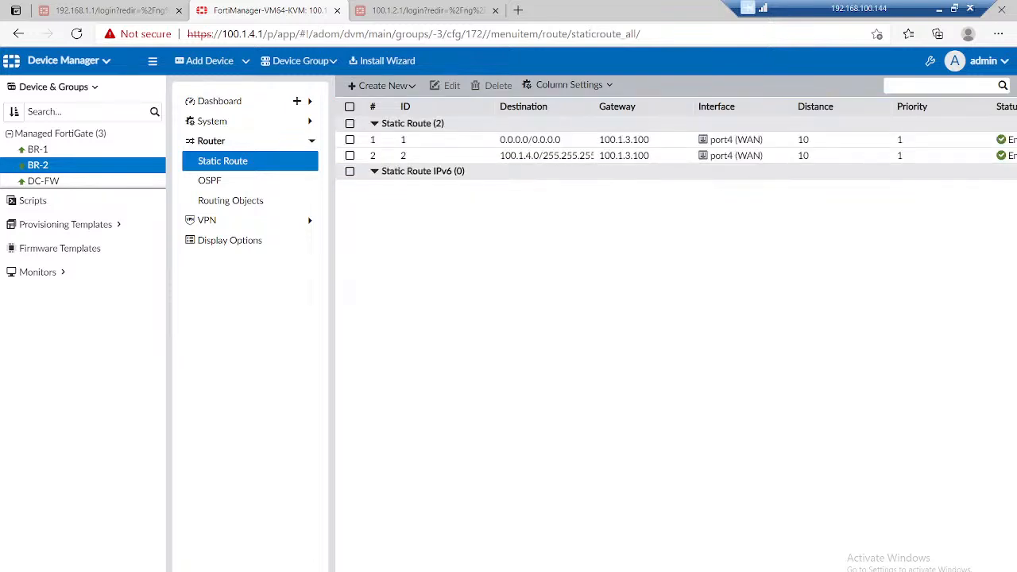
Step: Switch to the OneNote Day 25 page and note "VPN community" with an indented "Topology - dial up." in the empty area beside the topology sketch
click(939, 9)
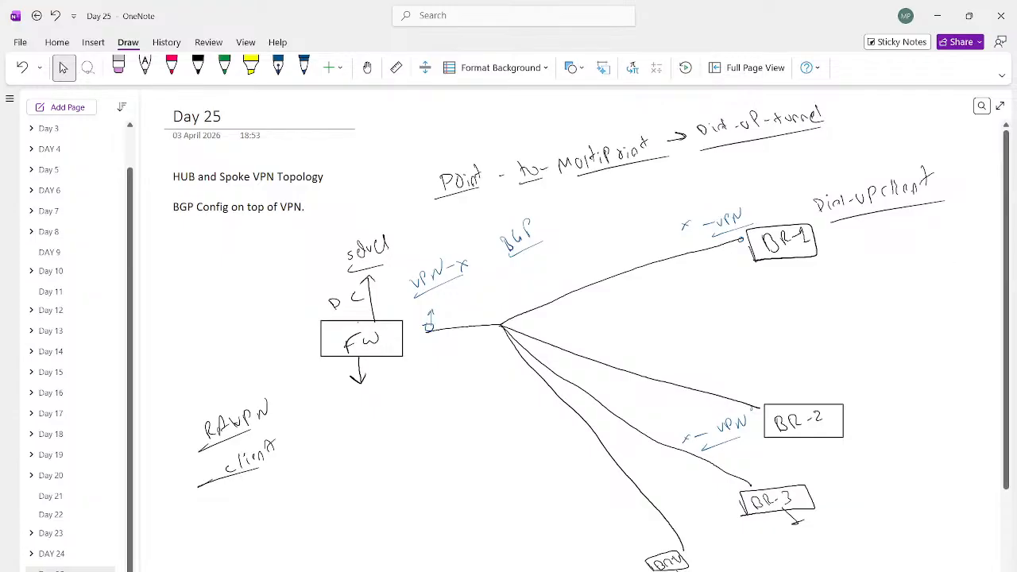
scroll(568, 333, right, 10)
scroll(997, 255, right, 3)
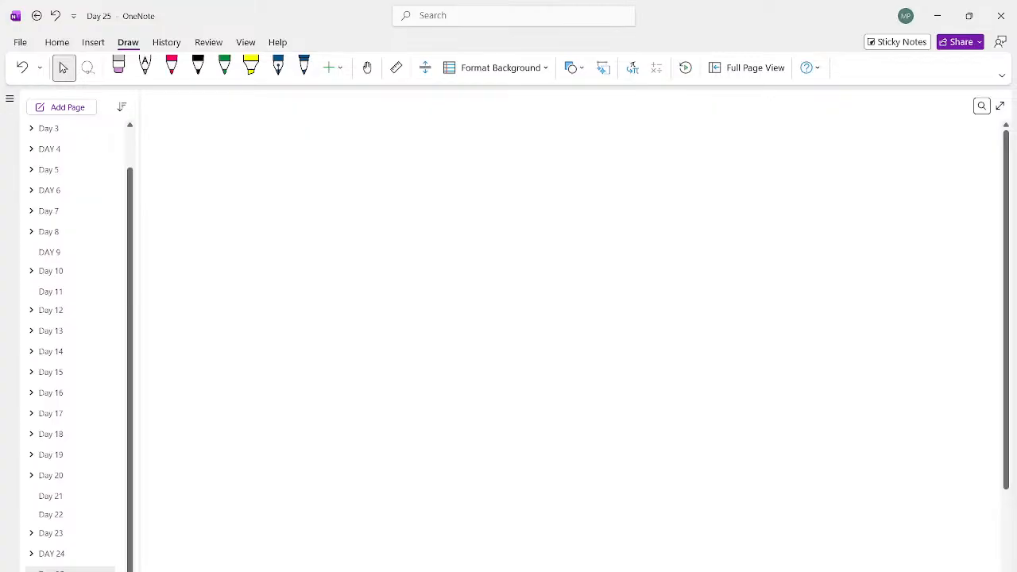
text(VPN )
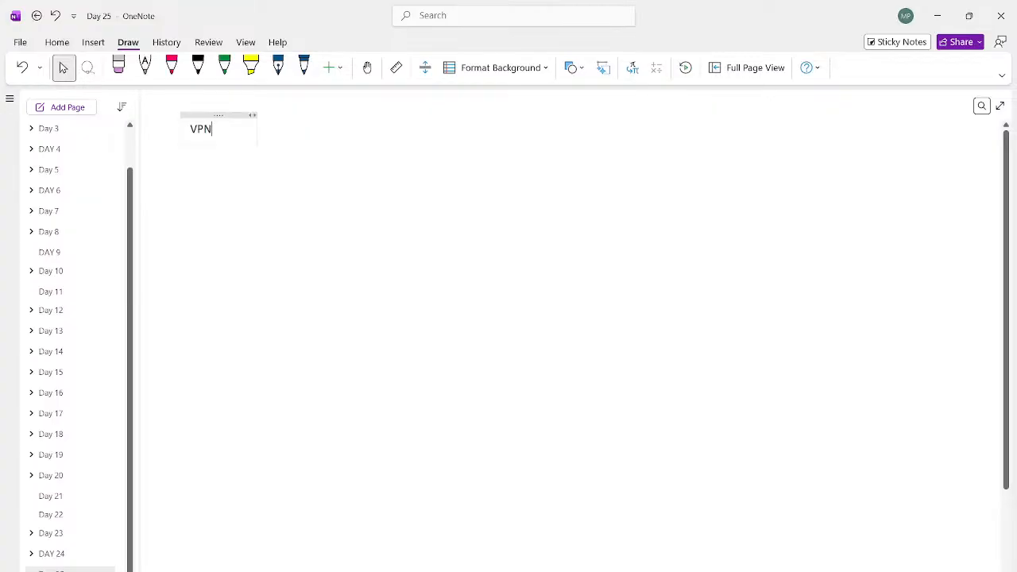
text(community)
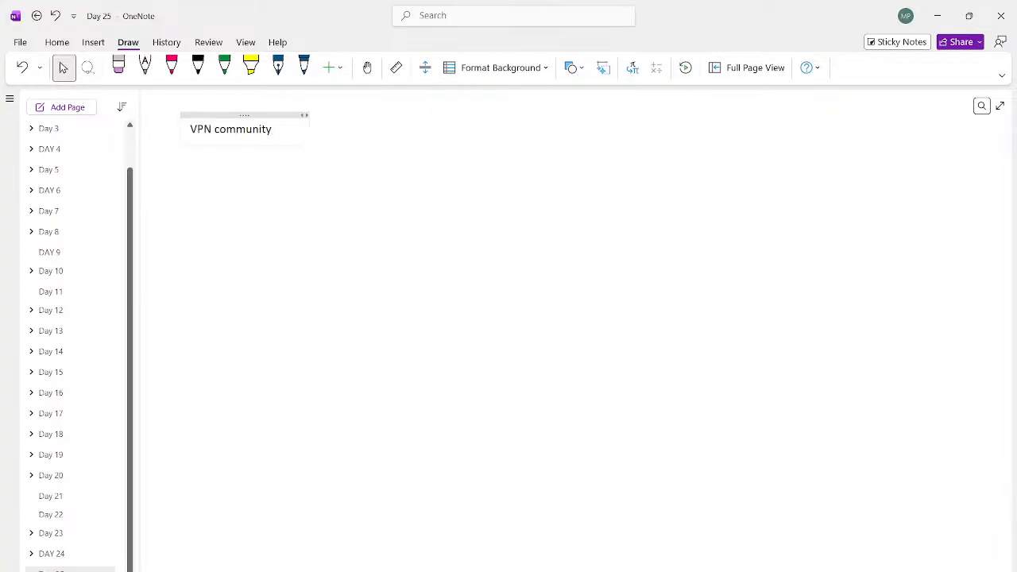
key(Return)
key(Tab)
text(Topology - a)
key(BackSpace)
text(dial )
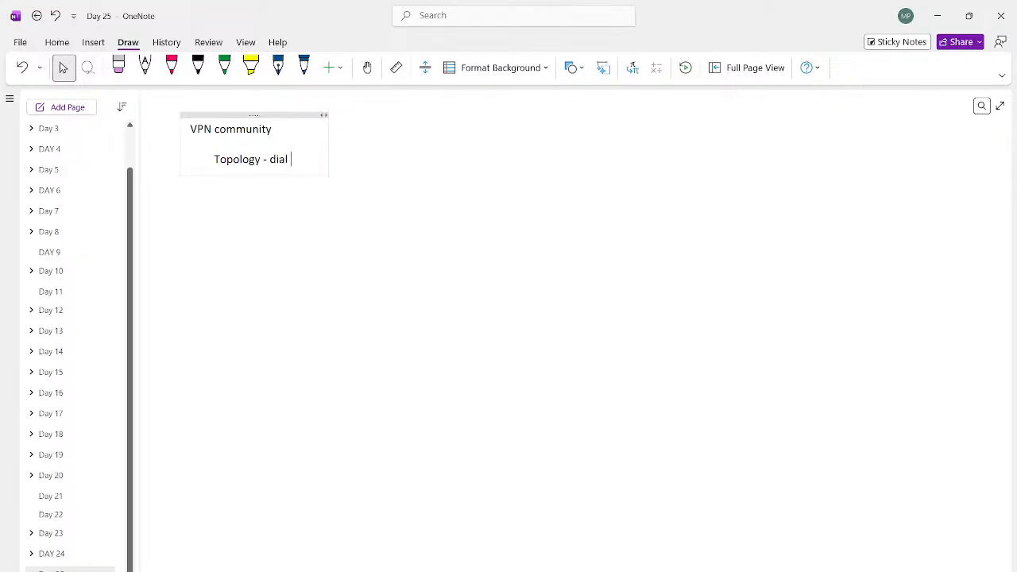
text(up.)
Step: Add the unindented line "Subnet - tunnel ip / tunnel-interface IP - 10.10.1.0/24" to the VPN community note
key(Return)
key(shift+Tab)
text(Subnet)
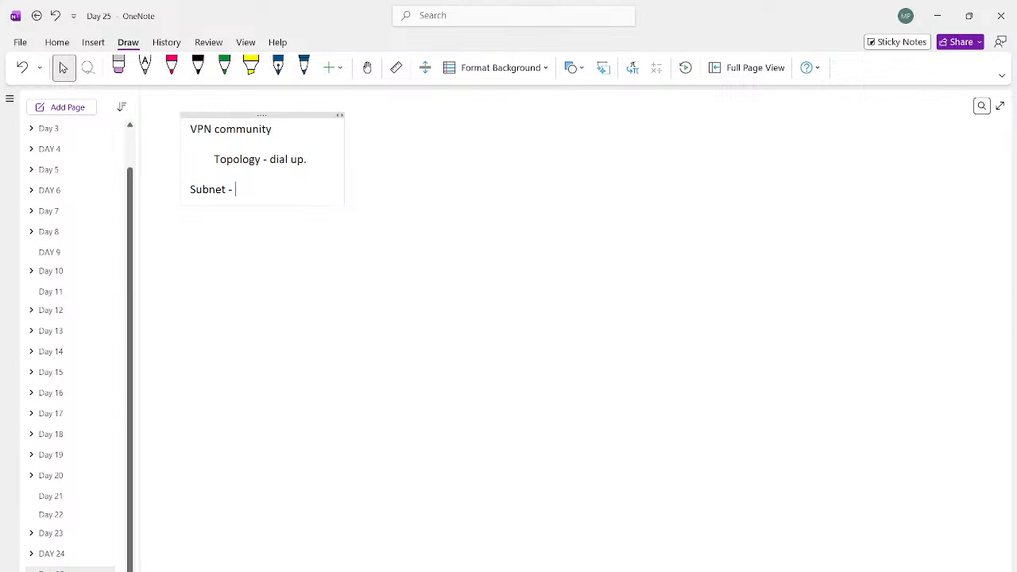
text(- tunnel ip / tunnel)
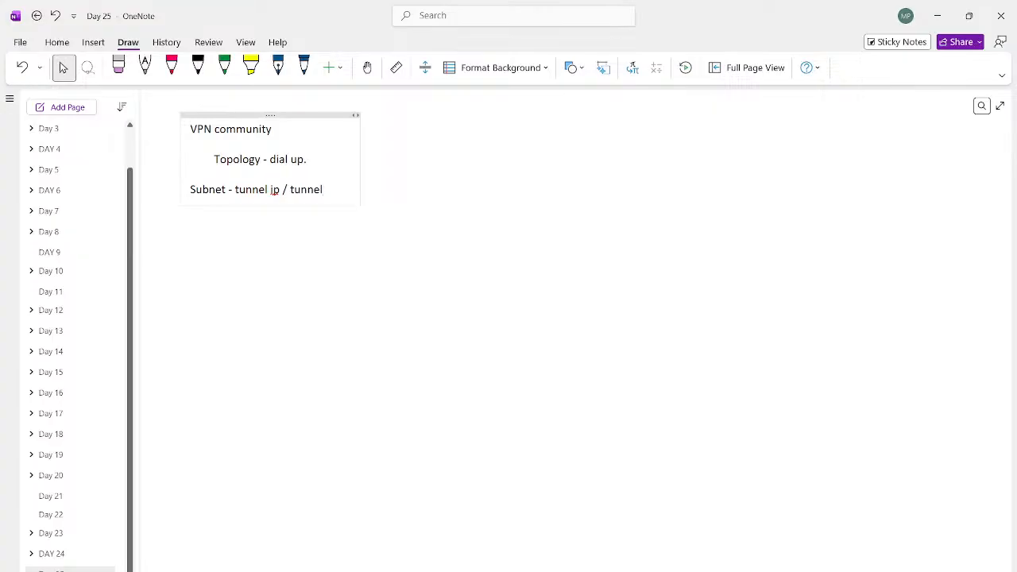
text(-interface )
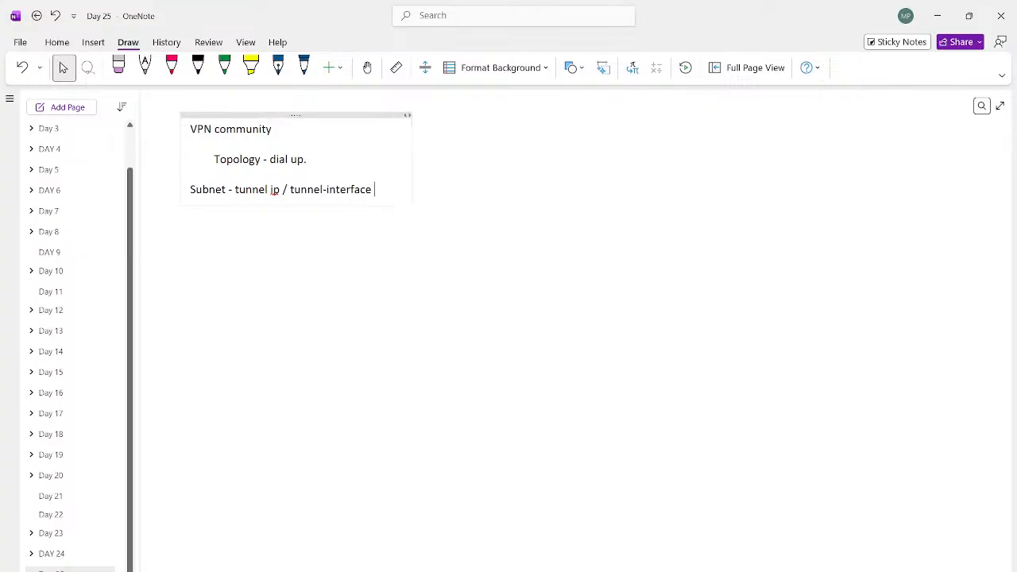
text(IP - )
text(10.10)
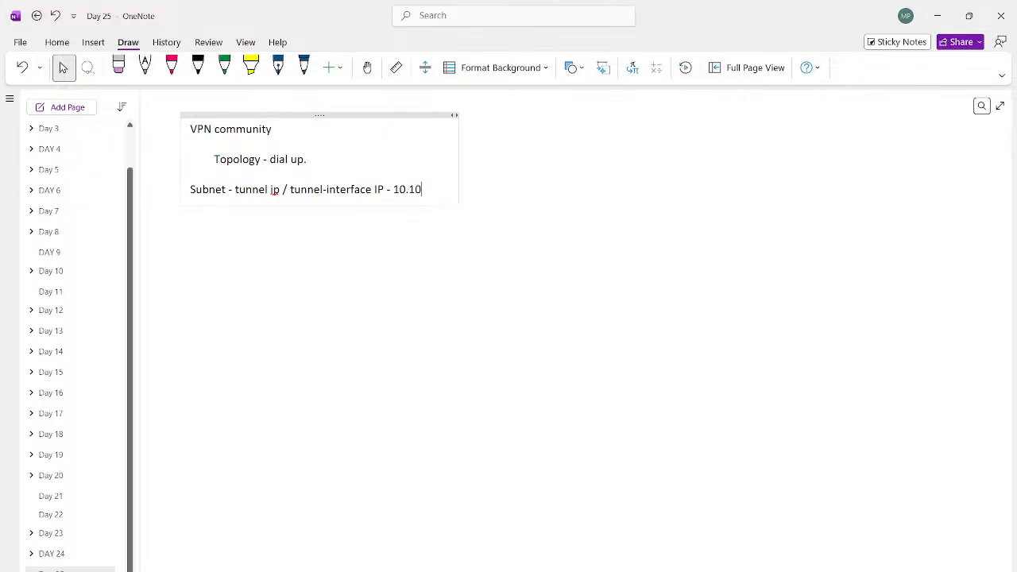
text(.1.0/24)
Step: Add the line "DC - 10.10.1.1" under the subnet in the VPN community note
key(Return)
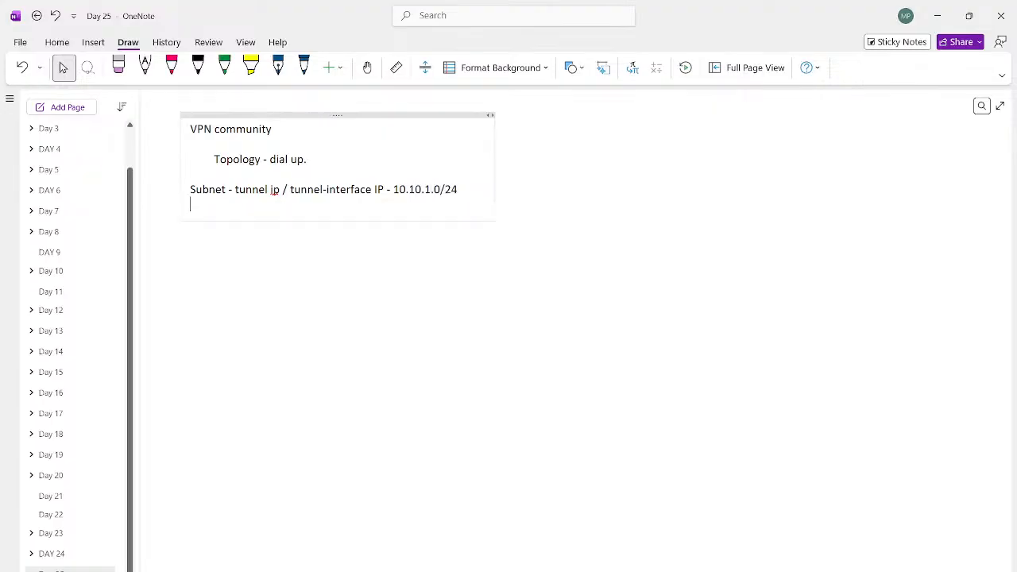
text(DC - 10.10.1.1)
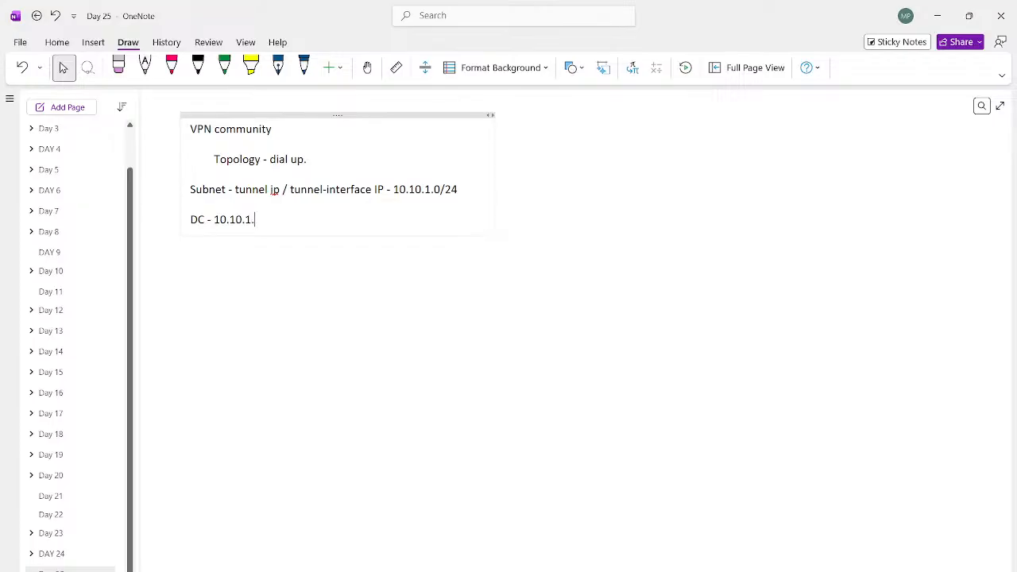
key(Return)
key(Return)
Step: Add the branch address range line "Branch - 10.10.1.3 to 10.10.1.200." below the DC line
text(Branch)
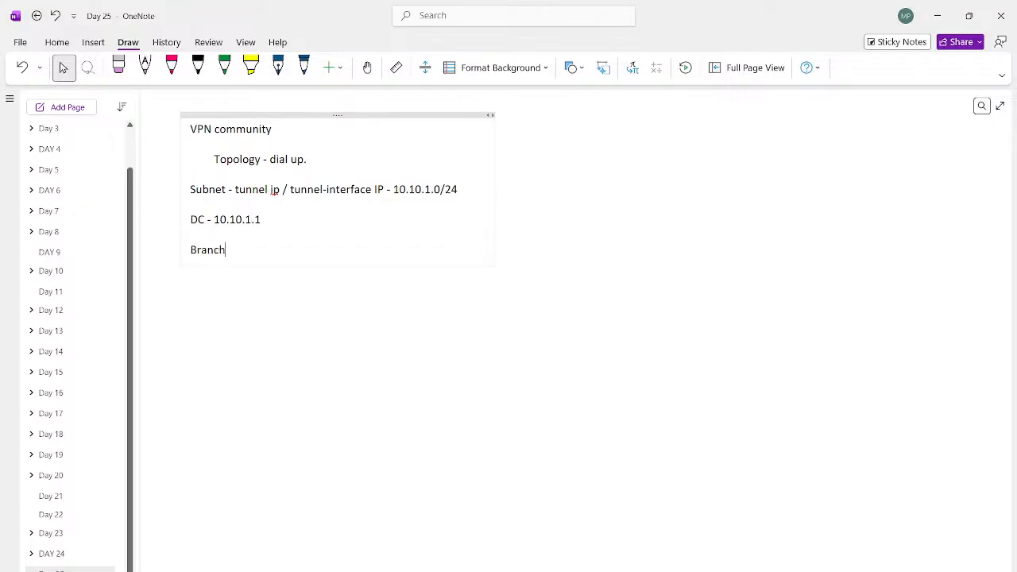
text( - 10.10.1.3 to 10.10.1.200)
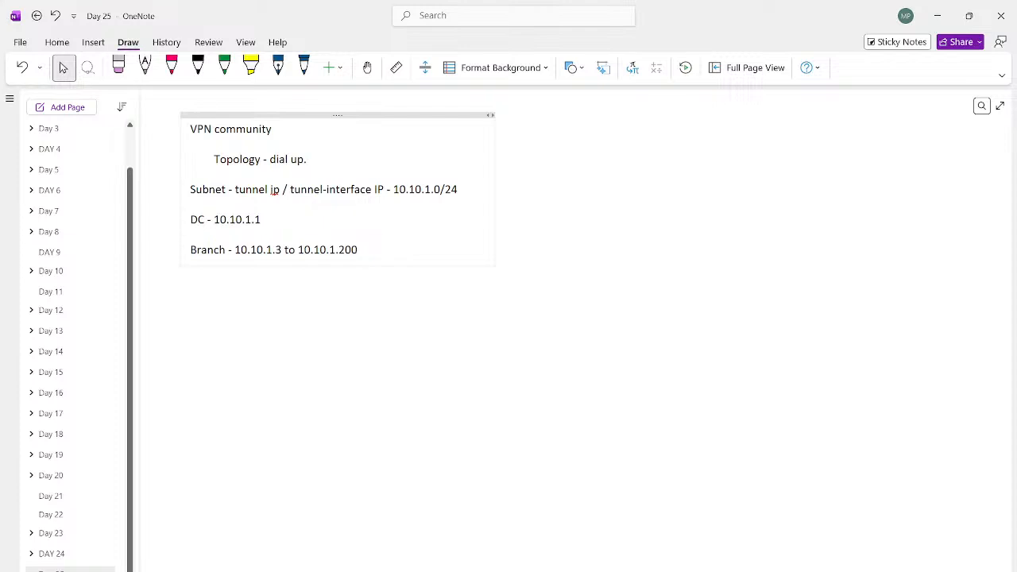
text(.)
key(Return)
key(shift+Up)
key(shift+Up)
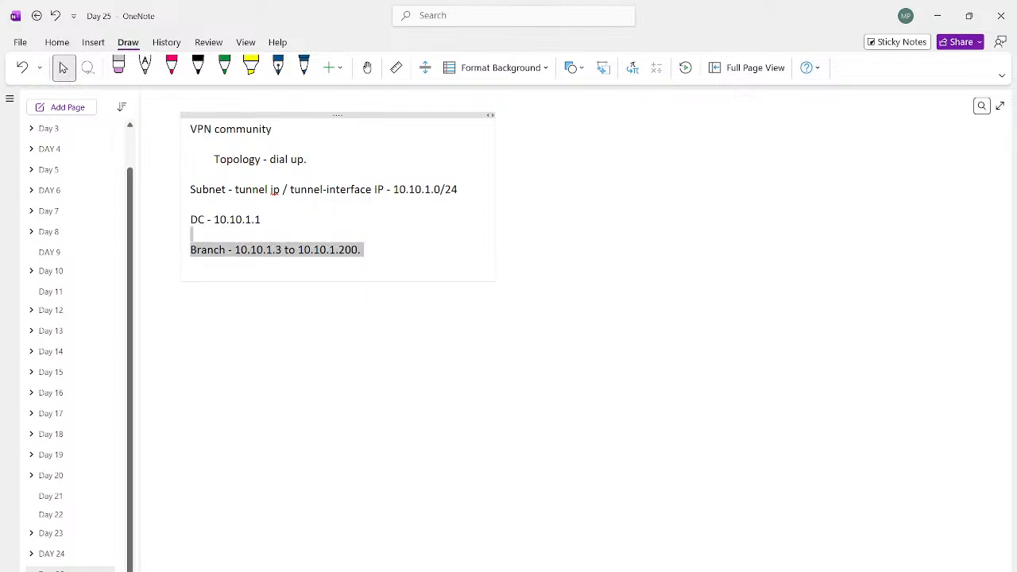
key(Up)
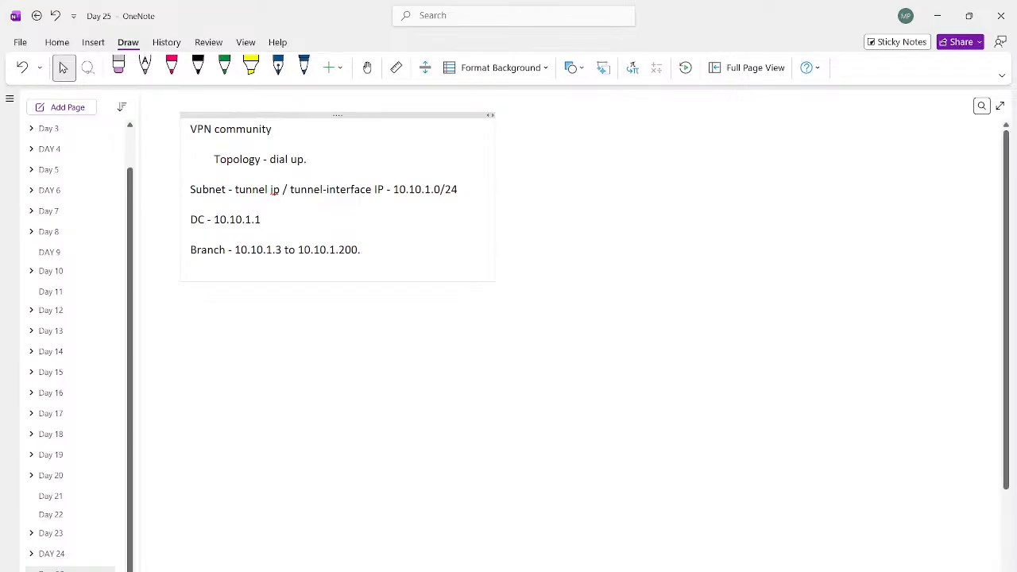
Step: Handwrite "DHCP server" and an underlined "tunnel" in black ink below the DC firewall in the topology sketch
scroll(572, 318, left, 5)
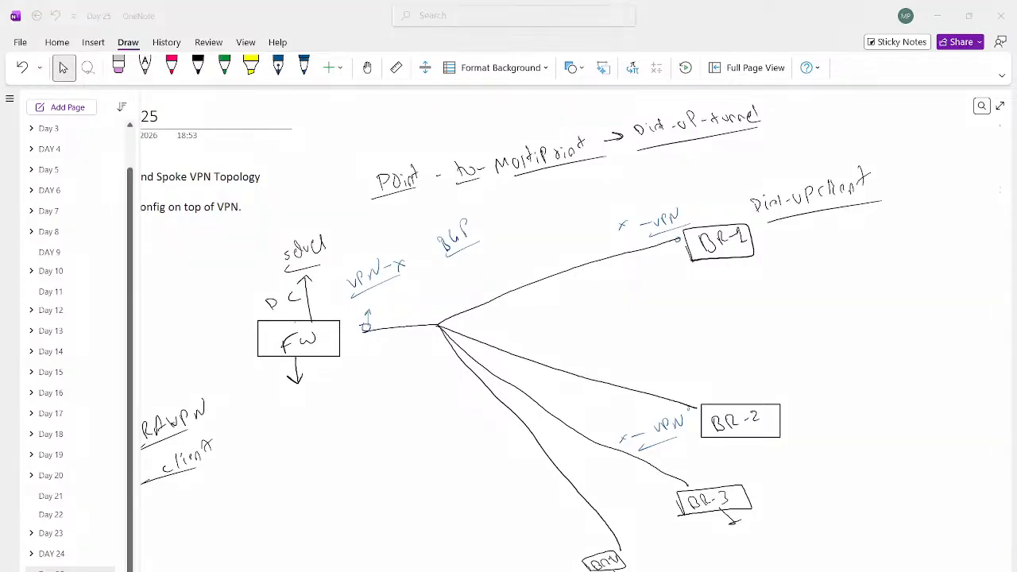
click(198, 67)
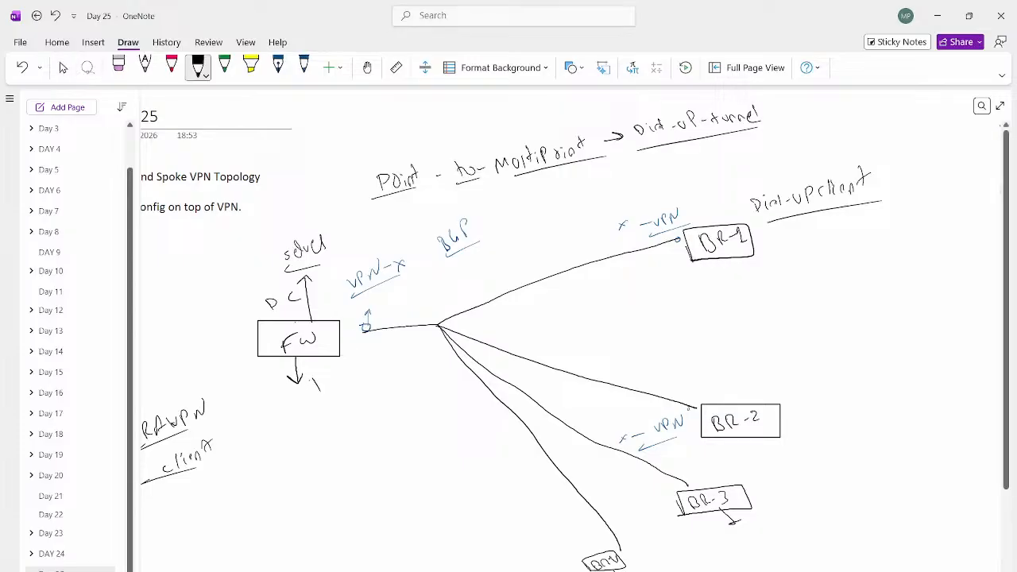
mouse_move(312, 379)
mouse_down()
mouse_move(313, 391)
mouse_move(341, 380)
mouse_up()
mouse_move(347, 364)
mouse_down()
mouse_move(343, 404)
mouse_move(375, 383)
mouse_up()
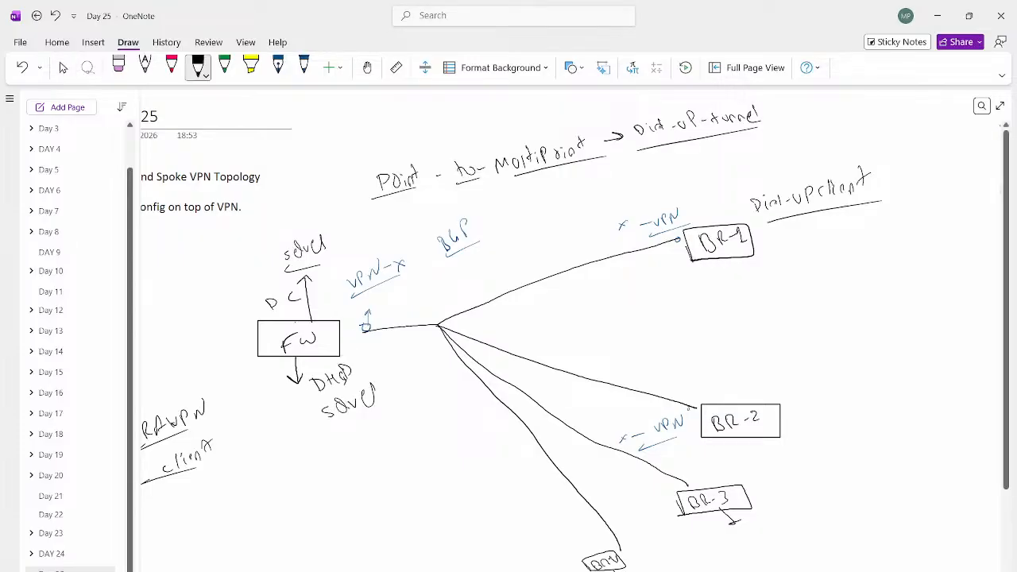
mouse_move(327, 442)
mouse_down()
mouse_move(344, 452)
mouse_move(383, 436)
mouse_up()
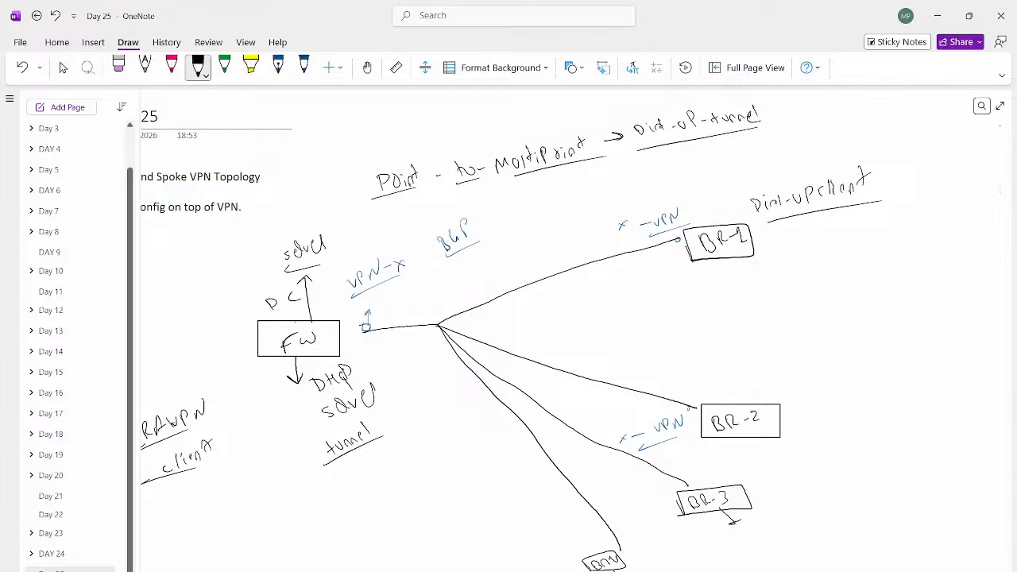
Step: Switch back to FortiManager and start a new IPsec VPN community named HUB with the Dial up topology in VPN Manager
key(alt+Tab)
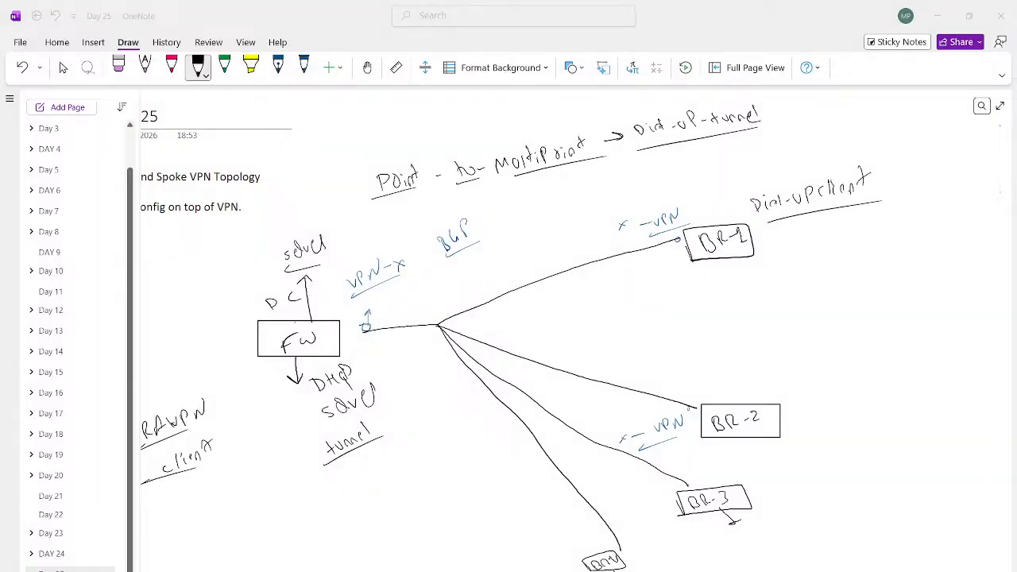
click(937, 16)
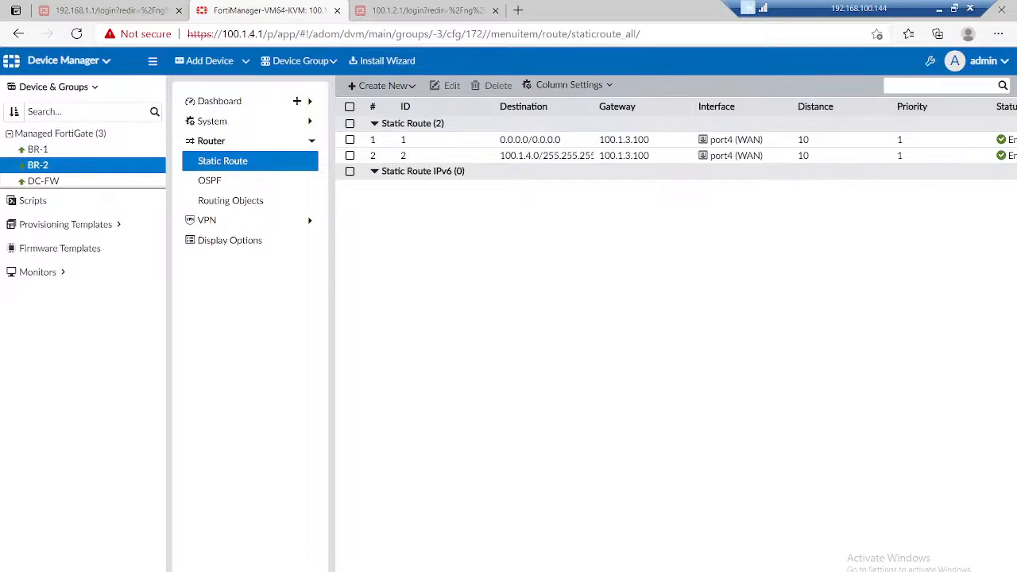
click(69, 62)
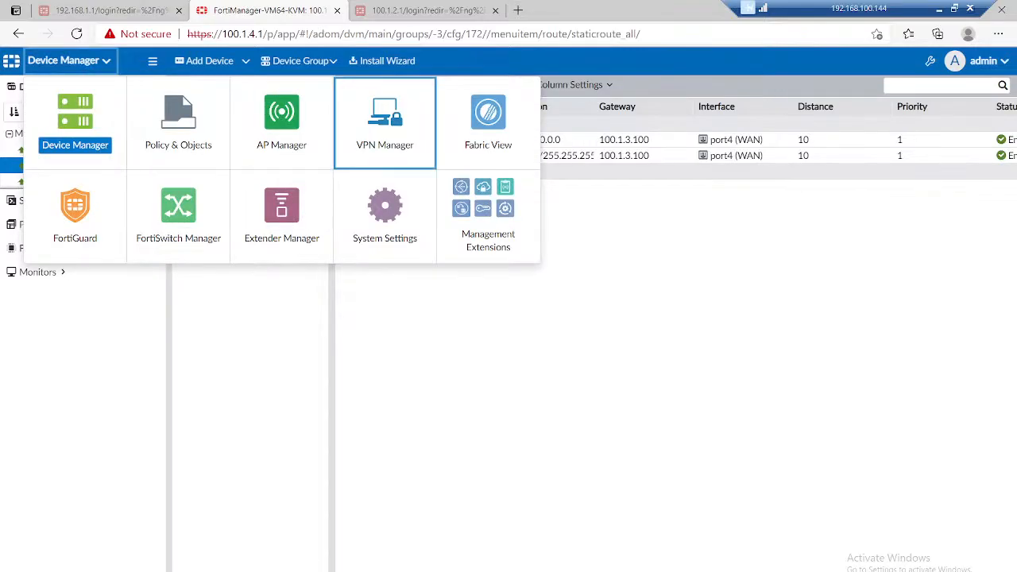
click(385, 123)
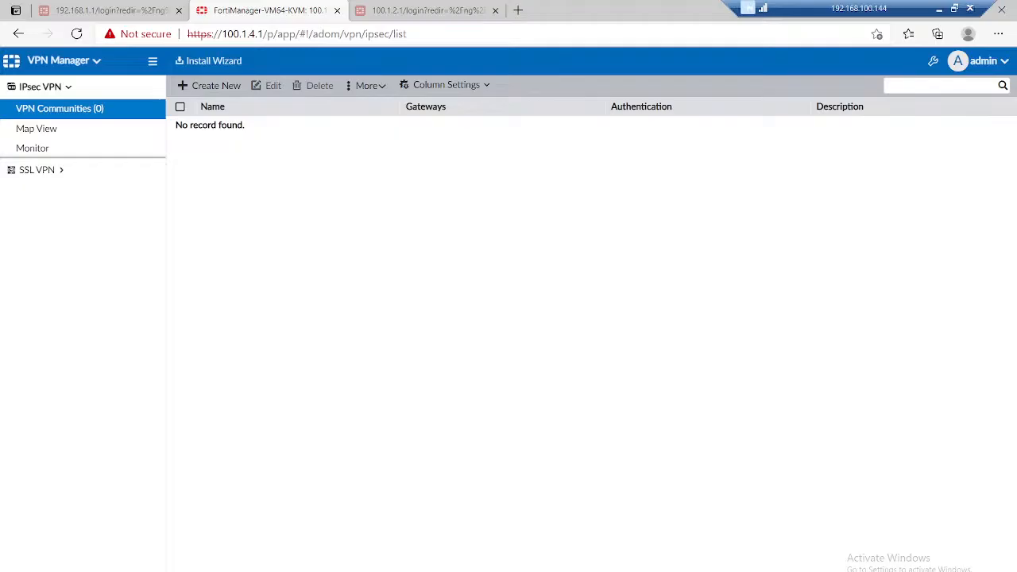
click(209, 85)
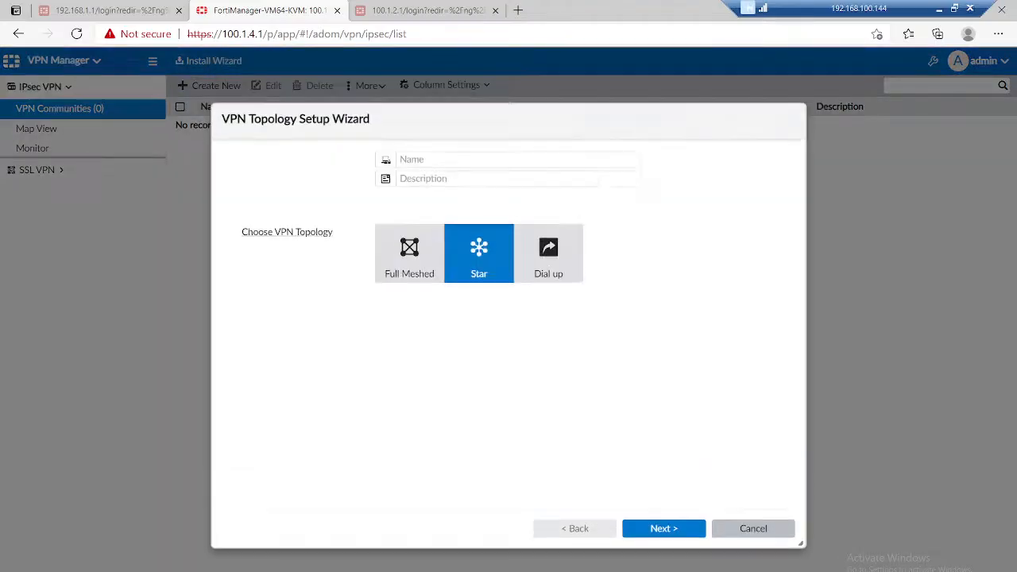
click(548, 253)
click(516, 160)
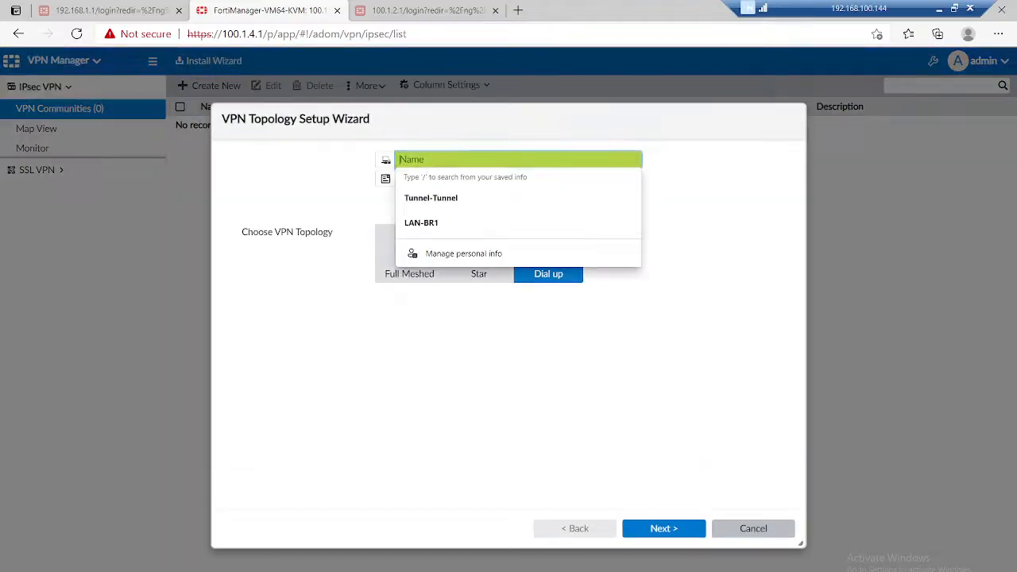
text(HUB)
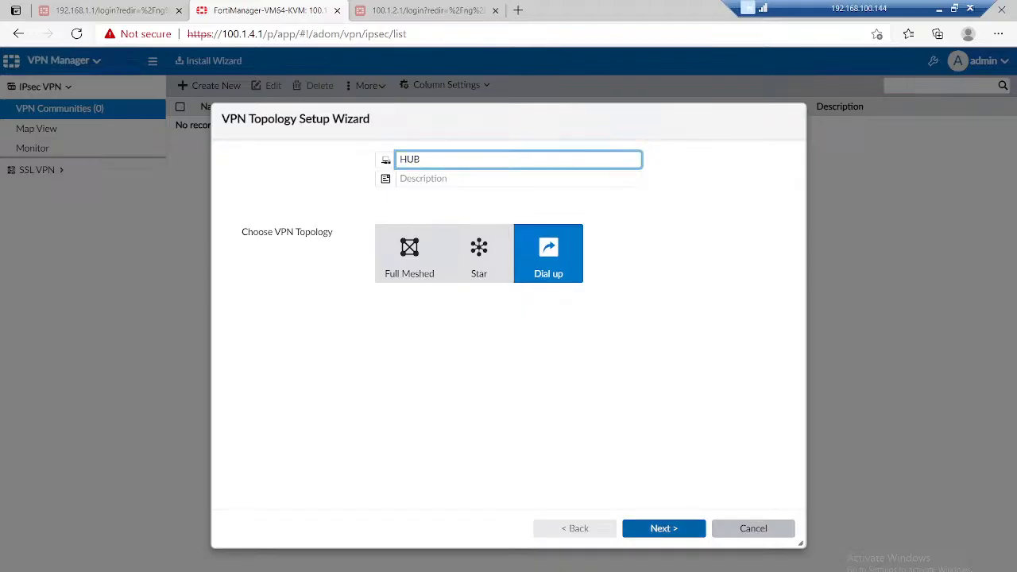
click(664, 528)
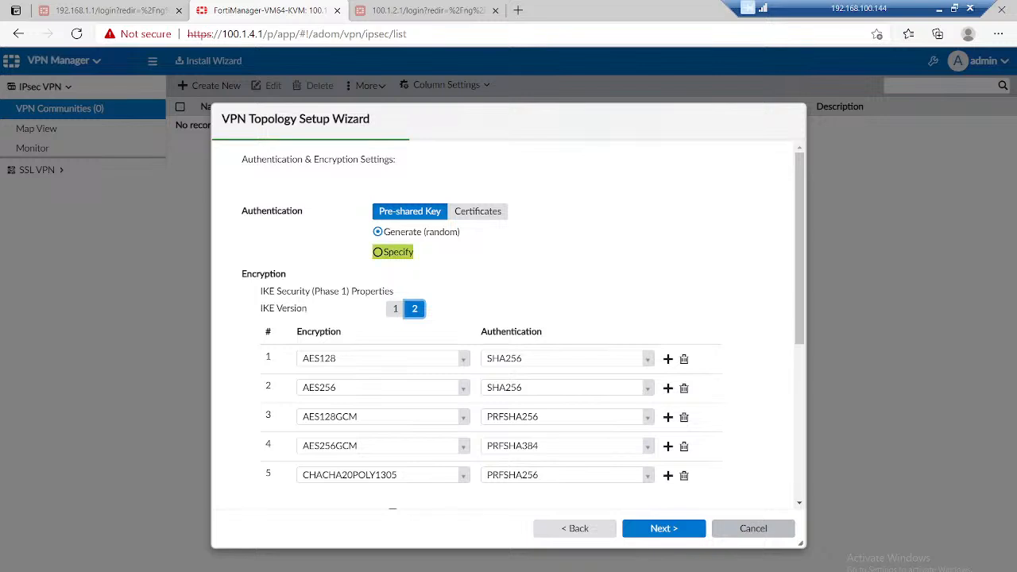
Step: Choose to specify the pre-shared key for the HUB community and enter the key
click(393, 252)
click(528, 252)
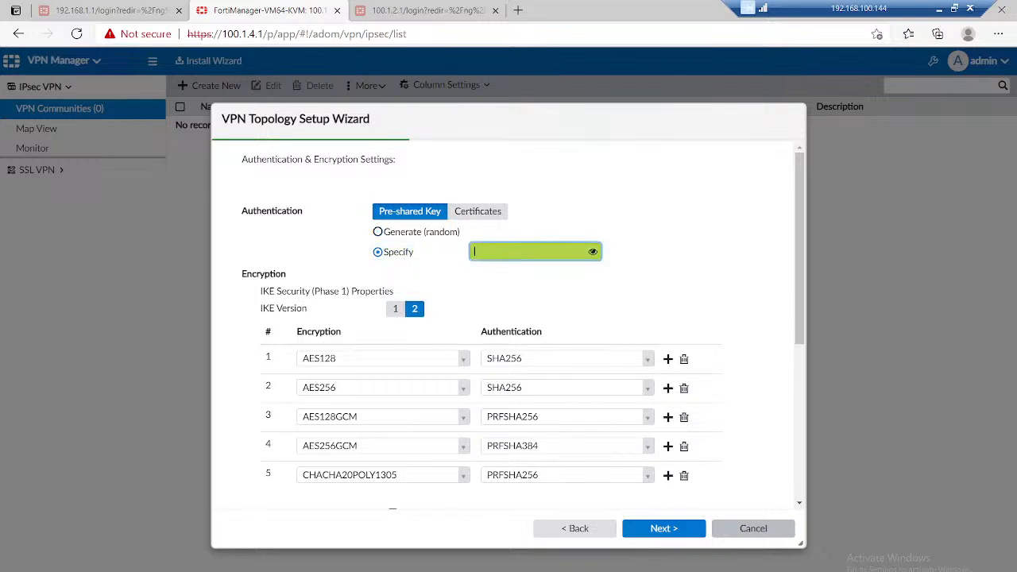
text(•••••••••)
Step: Reduce the IKE phase 1 proposals to a single row with DES encryption and MD5 authentication
click(684, 359)
click(684, 359)
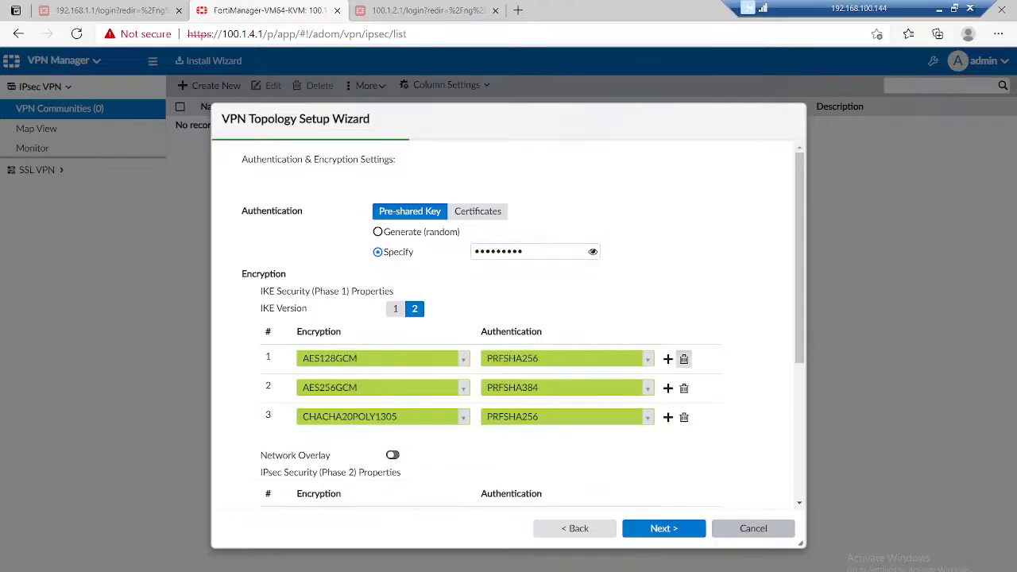
click(684, 360)
click(684, 359)
click(684, 359)
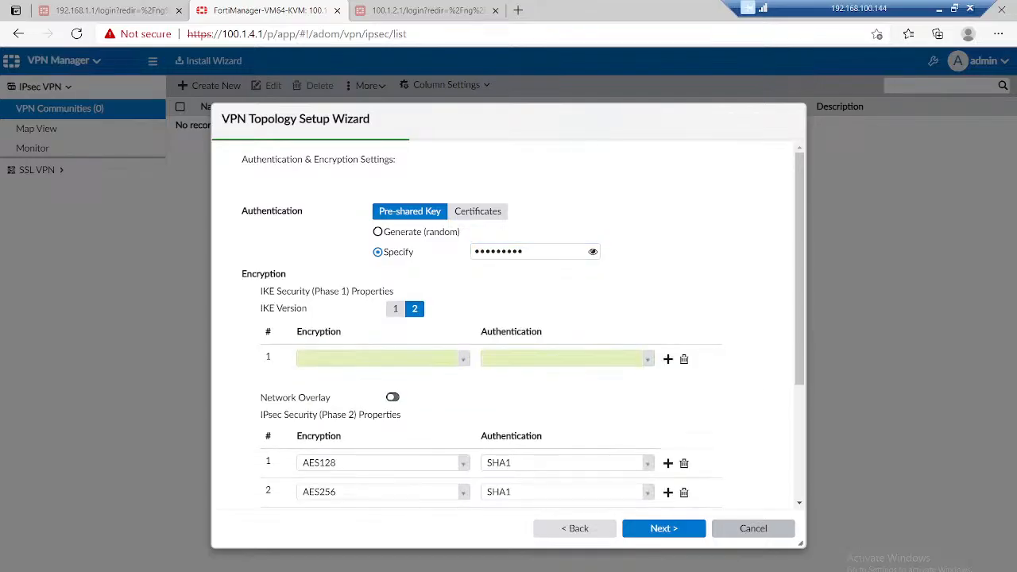
click(383, 358)
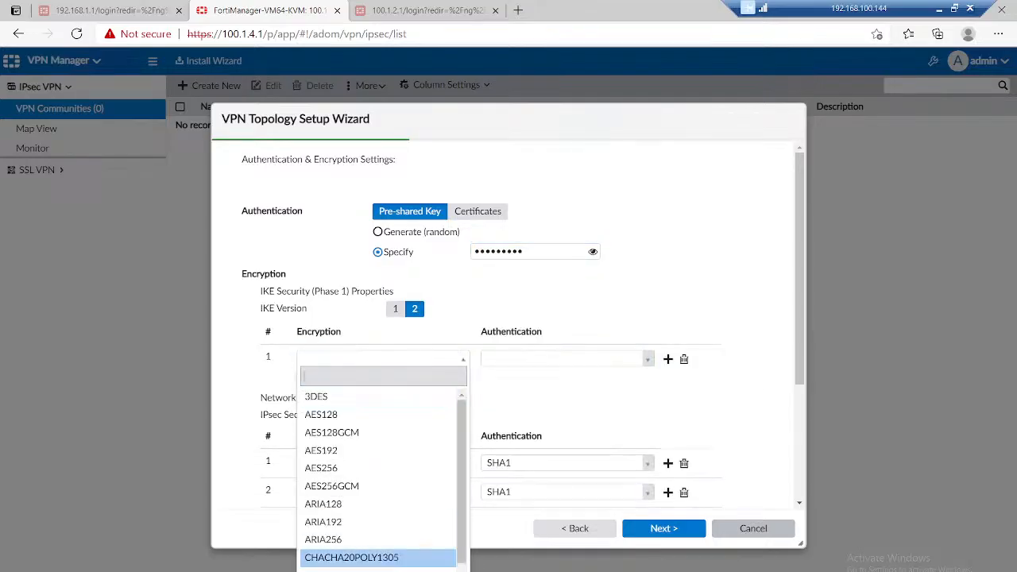
click(350, 570)
click(568, 358)
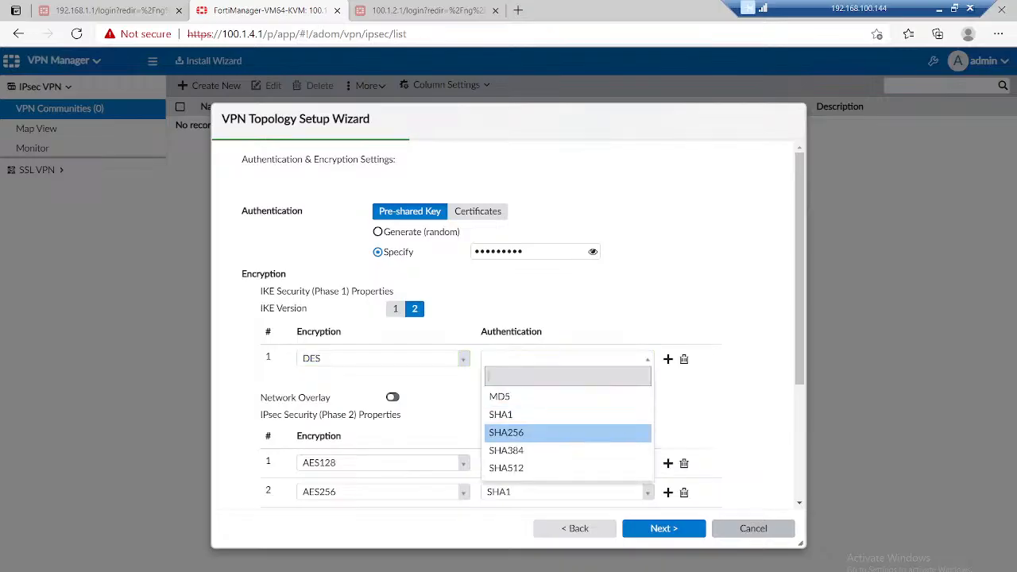
click(567, 393)
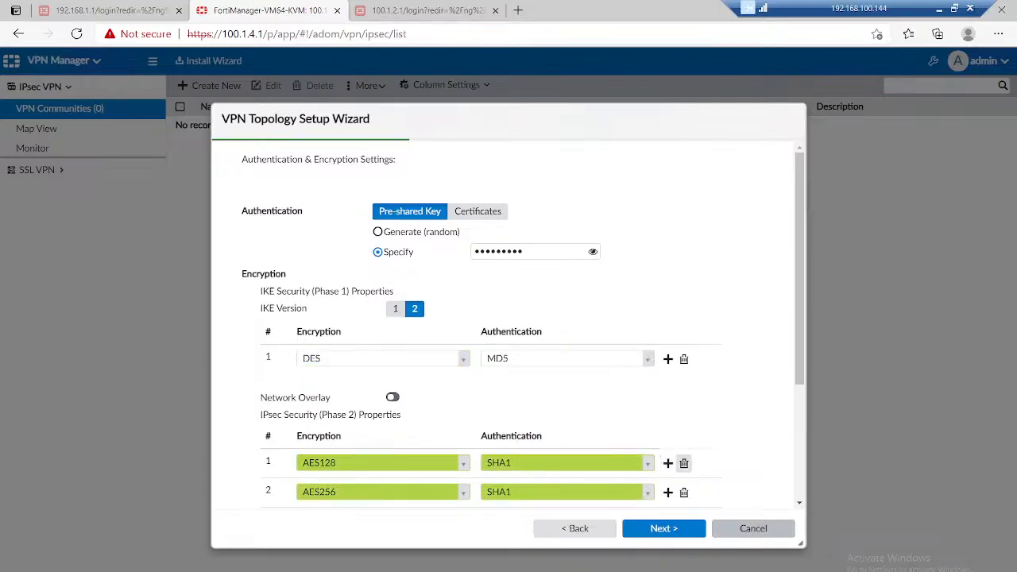
Step: Reduce the IPsec phase 2 proposals to a single row with DES encryption and MD5 authentication, and proceed with the wizard
click(684, 464)
click(684, 464)
click(684, 463)
click(684, 464)
click(684, 463)
click(684, 463)
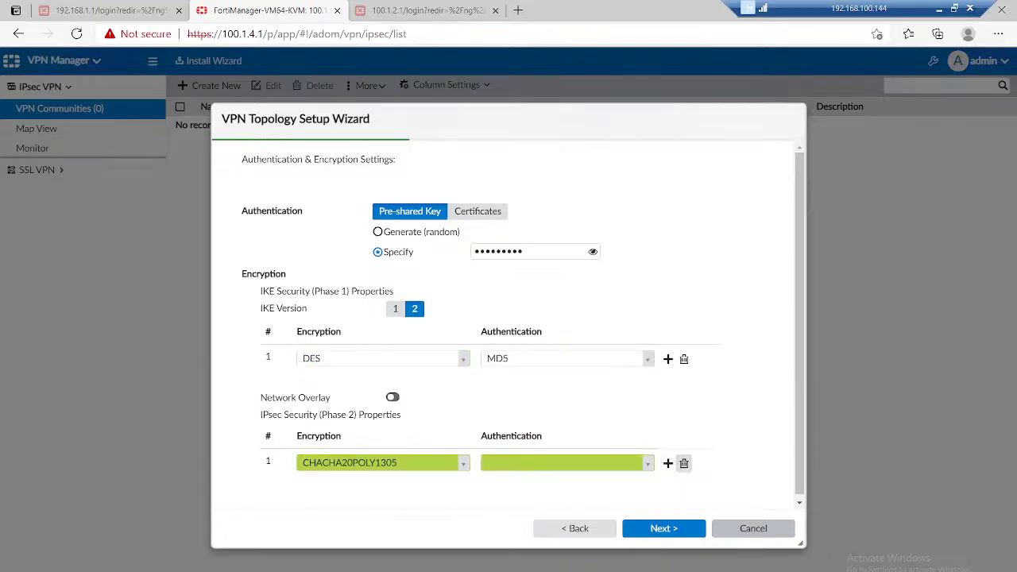
click(684, 463)
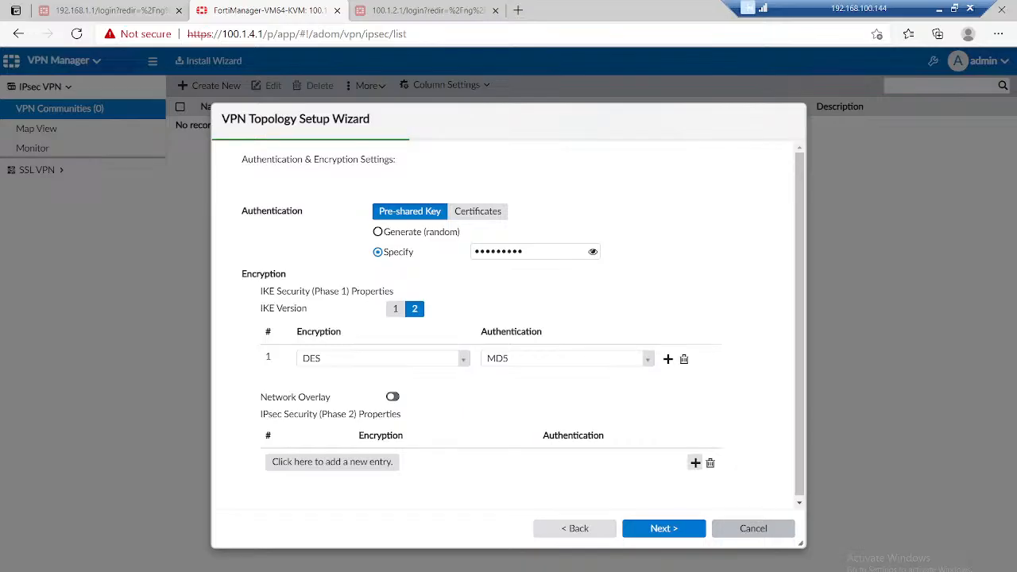
click(692, 463)
click(383, 463)
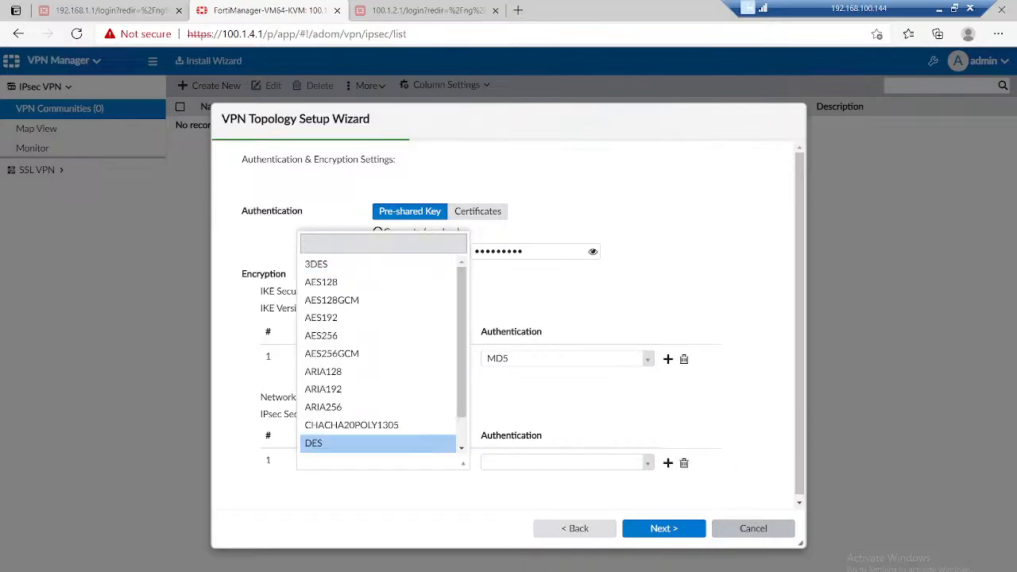
click(358, 443)
click(567, 462)
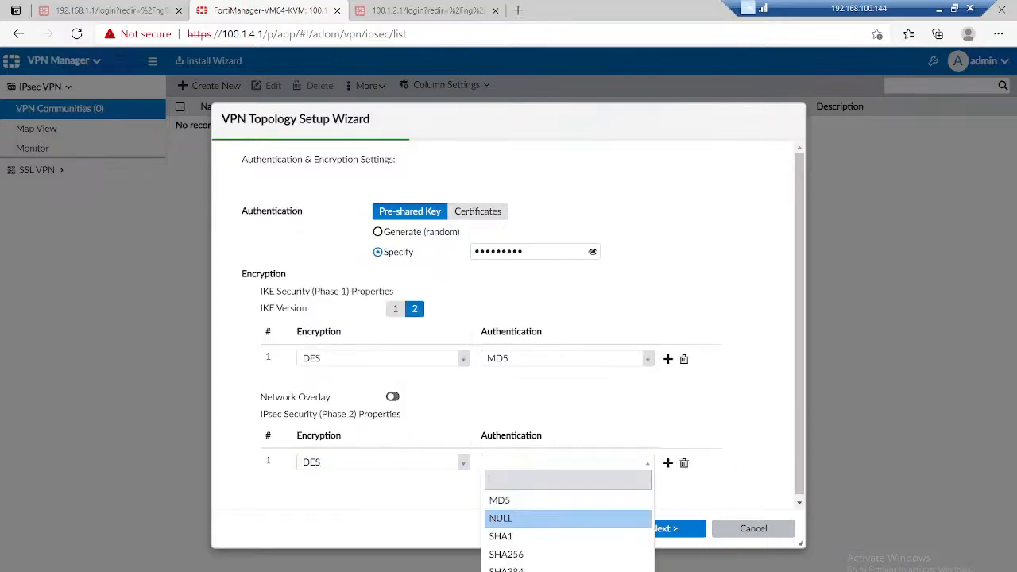
click(524, 501)
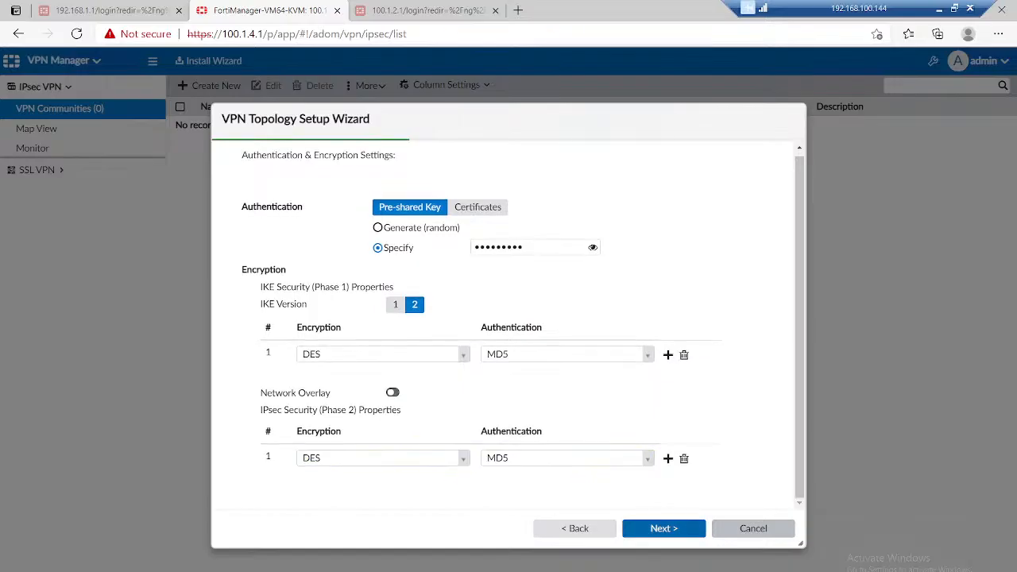
click(663, 528)
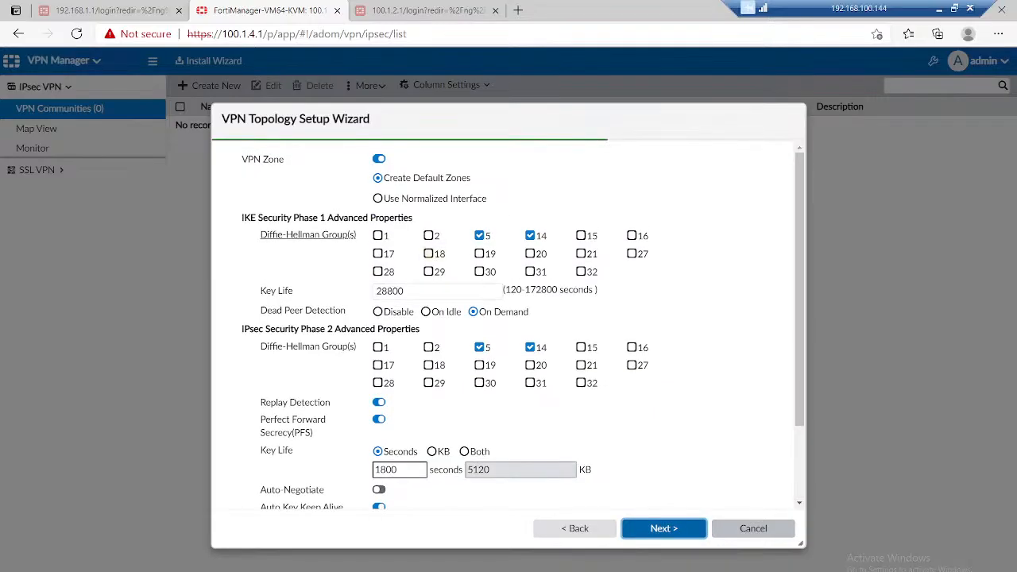
Step: Disable the VPN zone, keep only Diffie-Hellman group 5 for both phases, and finish creating the HUB community
click(379, 159)
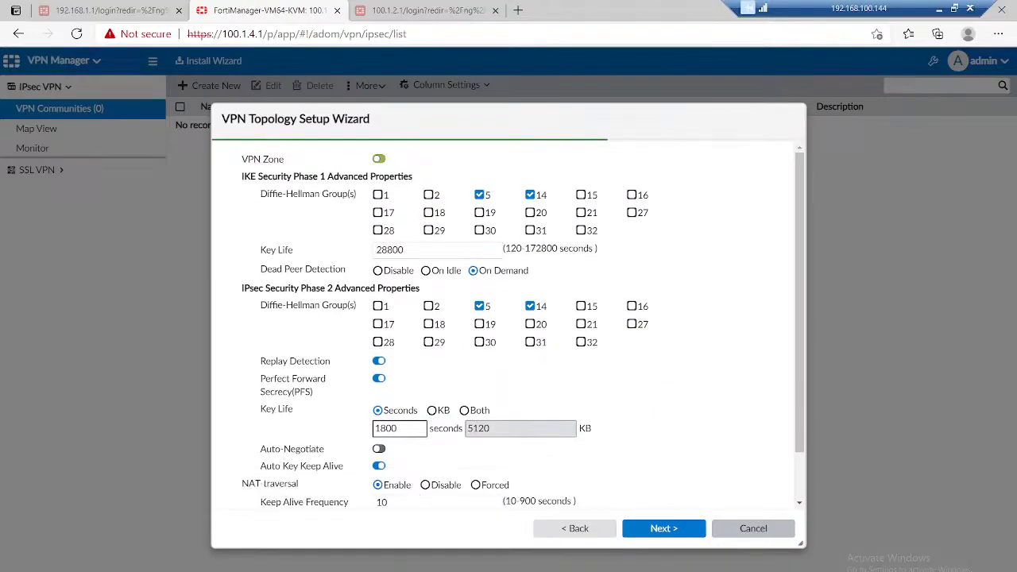
click(530, 194)
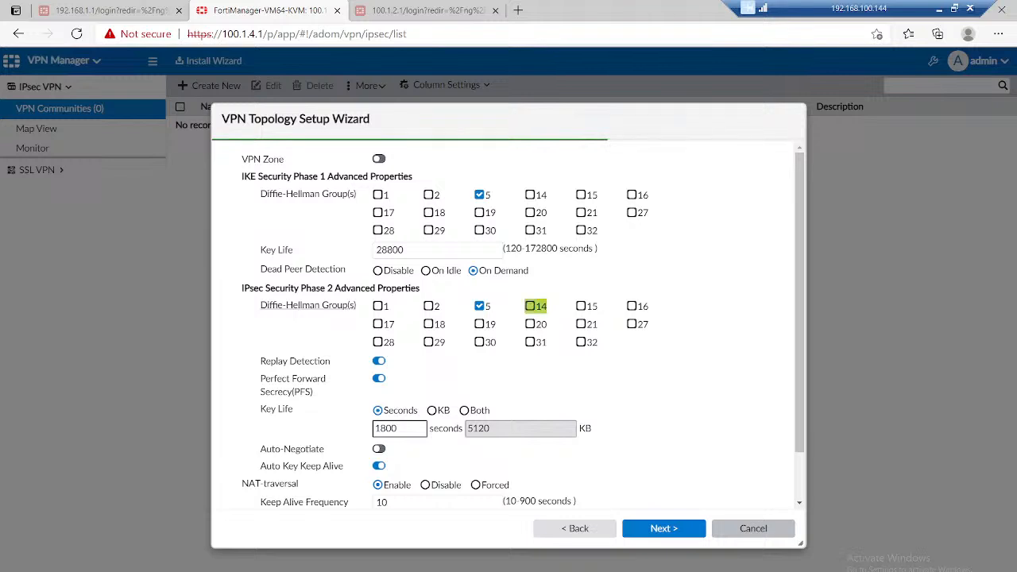
click(530, 306)
scroll(509, 325, down, 2)
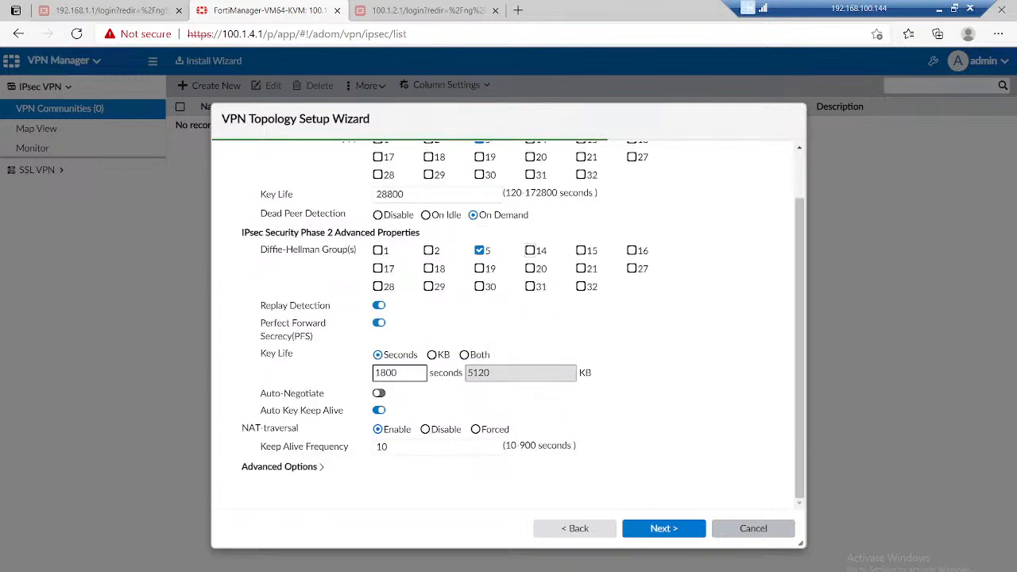
click(663, 529)
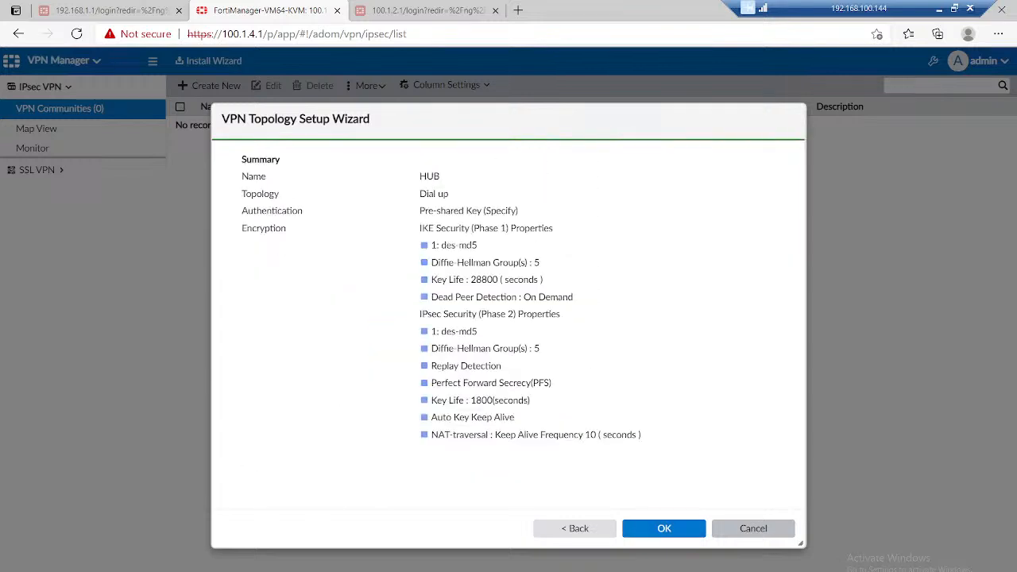
click(663, 528)
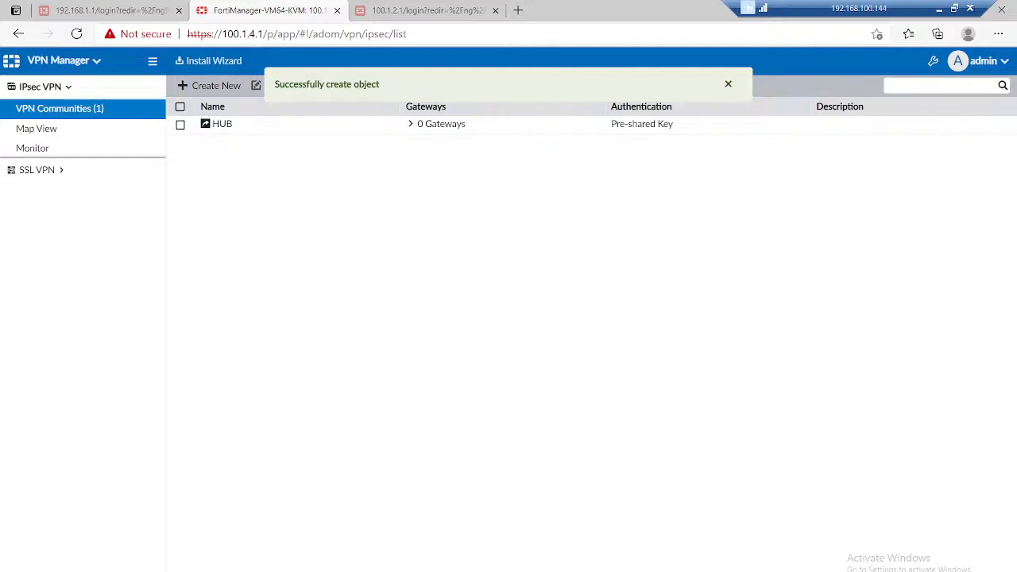
Step: Start a new managed gateway in the HUB community with LAN-Subnet as its protected subnet
click(208, 124)
click(211, 108)
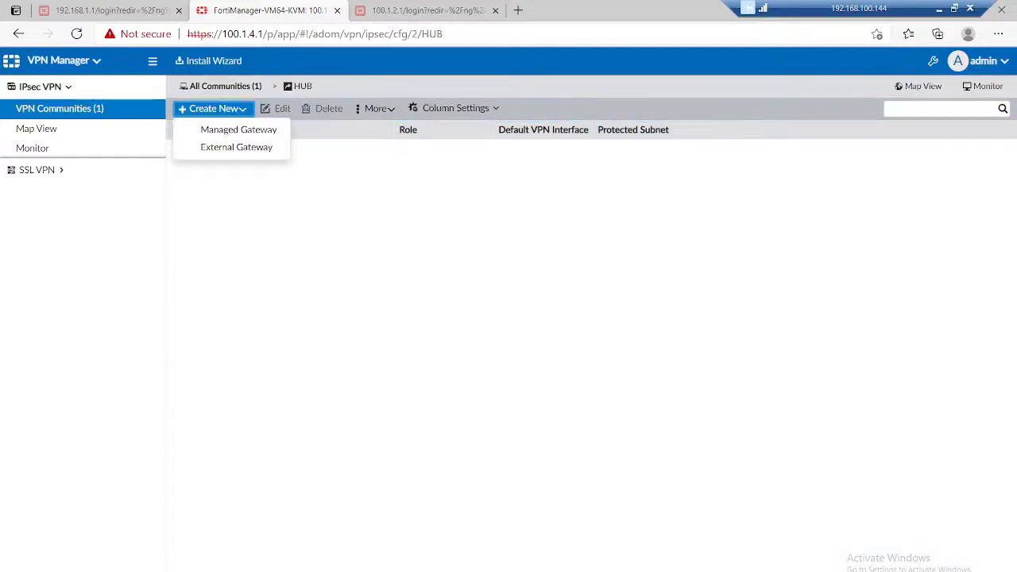
click(239, 130)
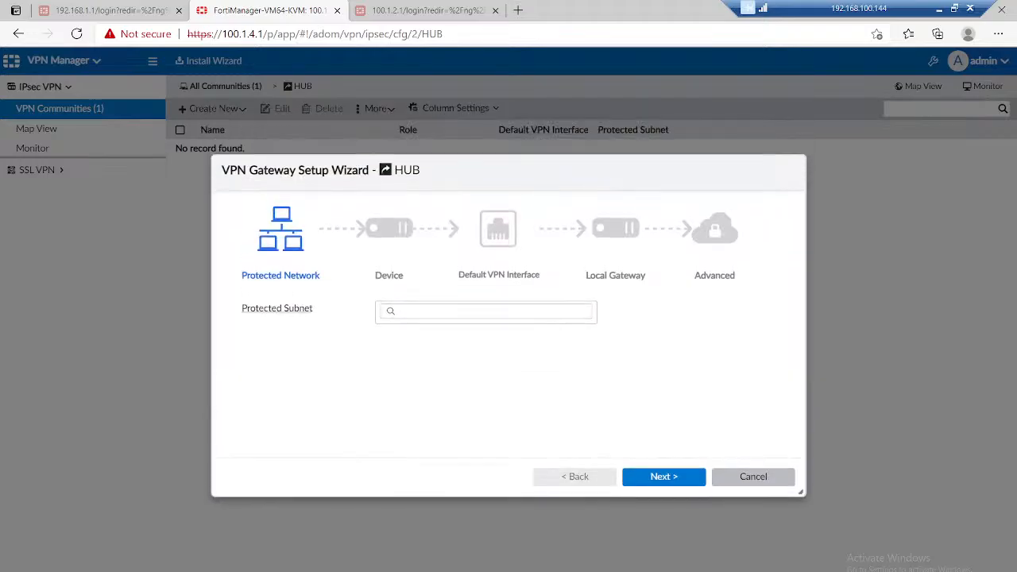
click(485, 309)
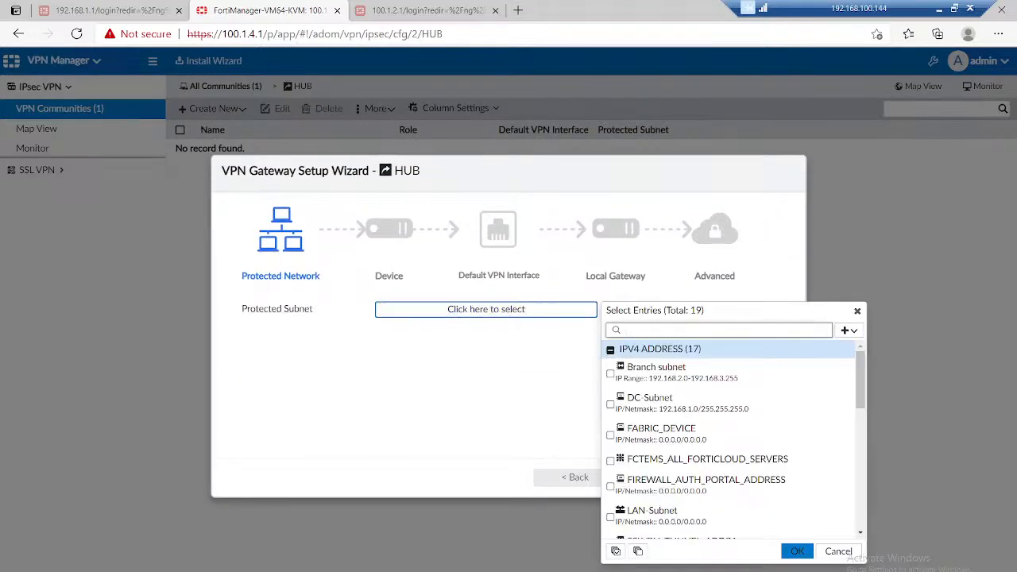
click(667, 516)
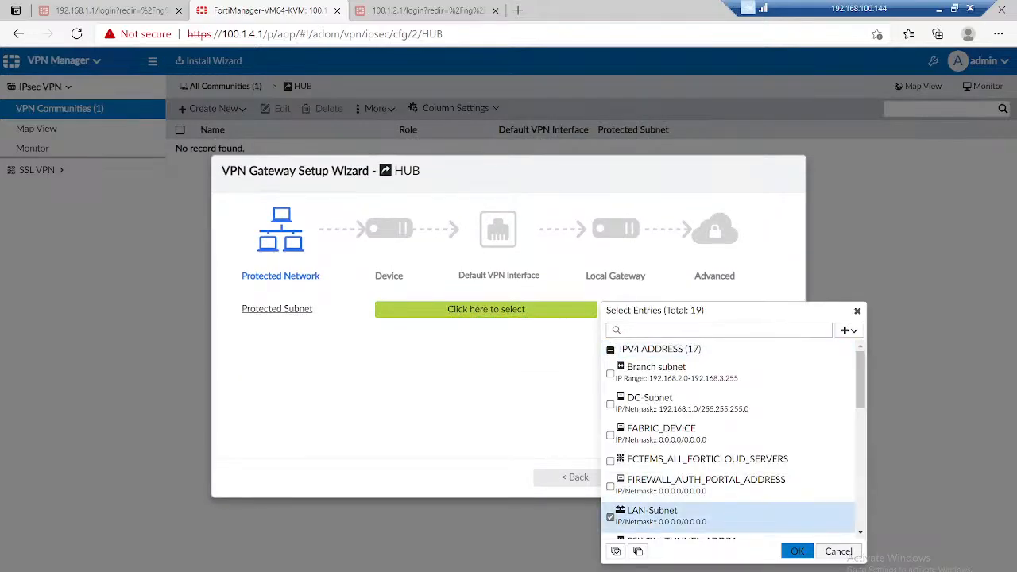
click(797, 551)
click(664, 477)
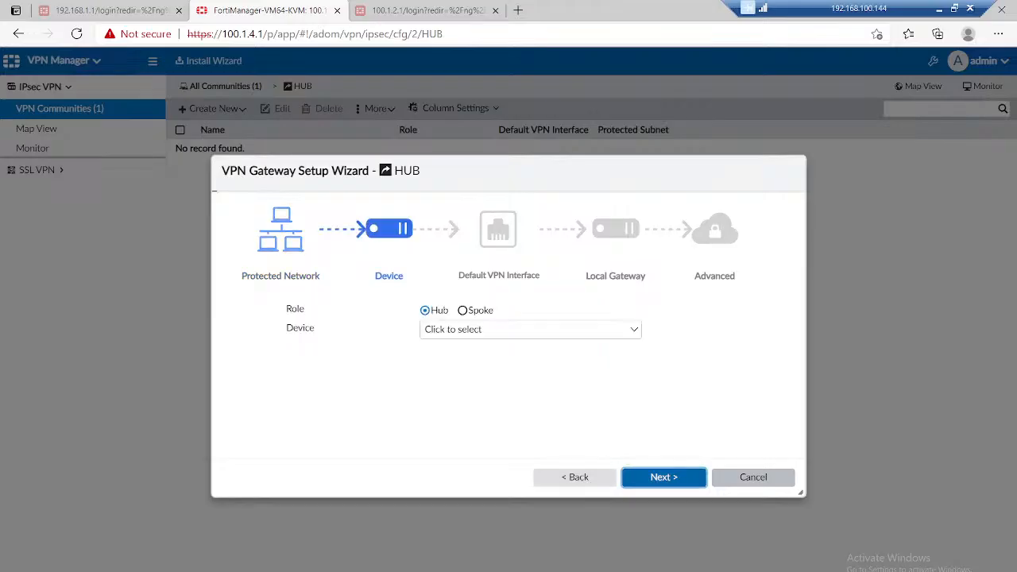
Step: Assign DC-FW as the hub device with WAN-Interface as its default VPN interface, and continue to the gateway's advanced settings
click(556, 329)
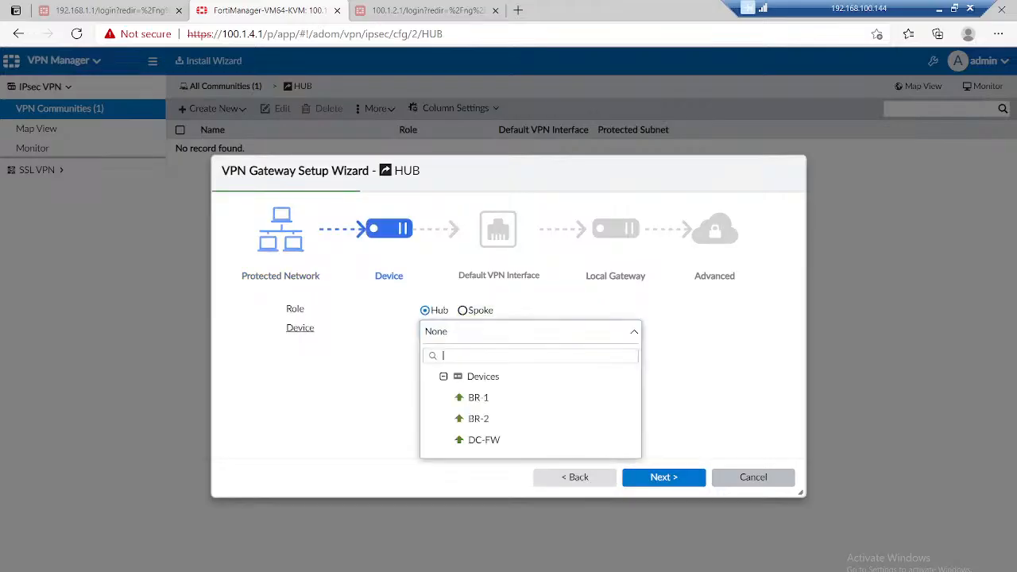
click(493, 441)
click(663, 477)
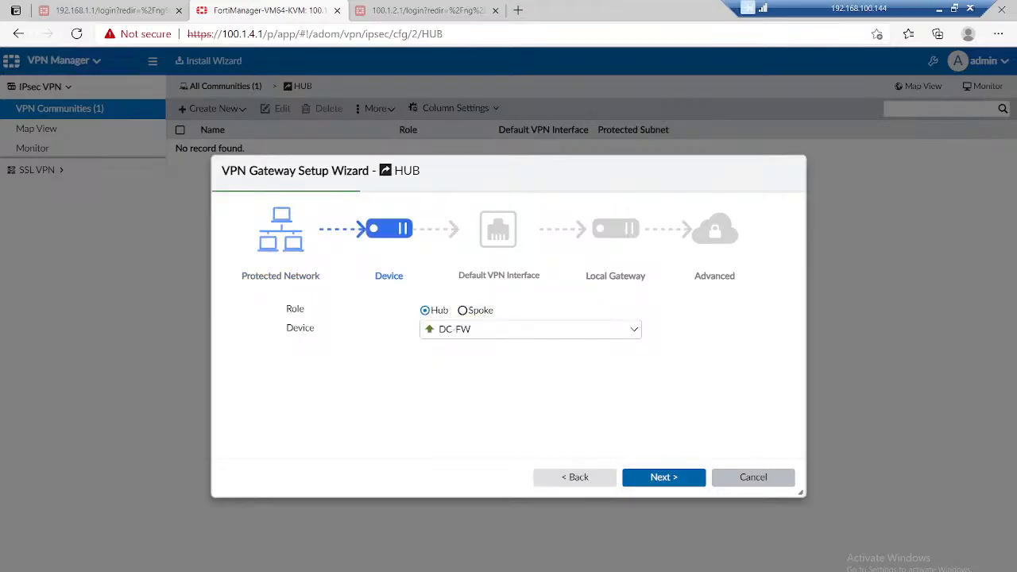
click(486, 310)
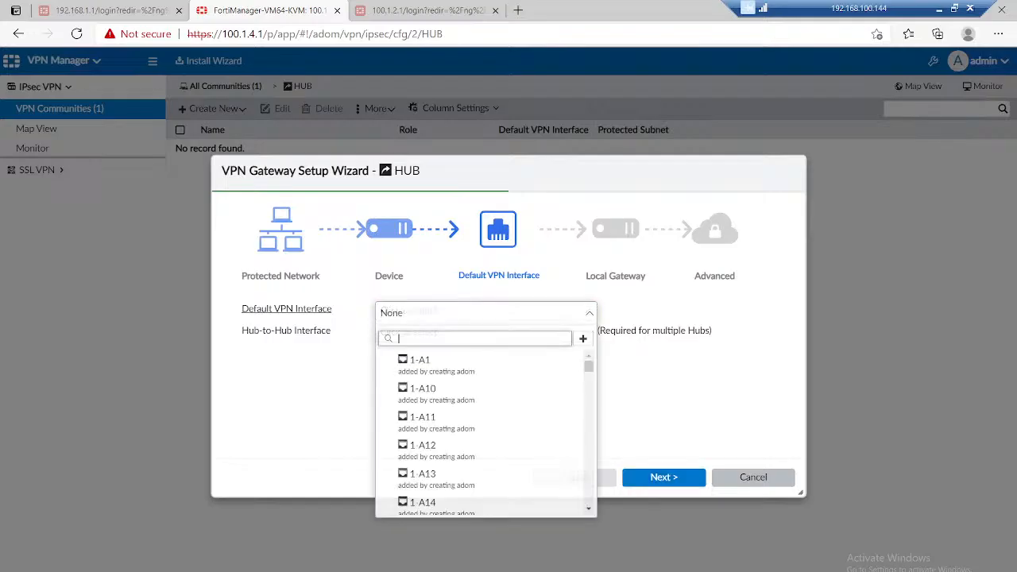
text(wan)
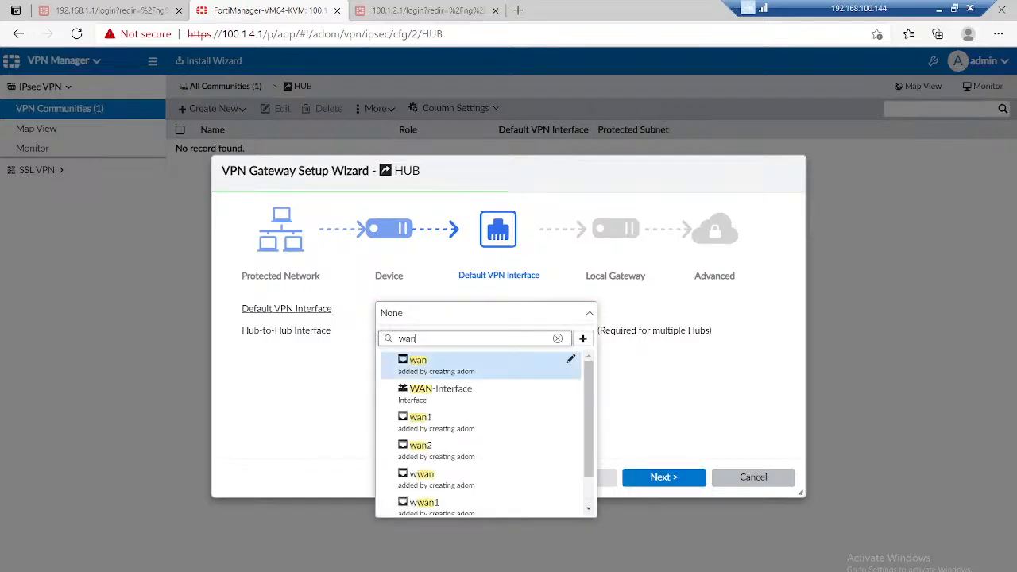
click(441, 391)
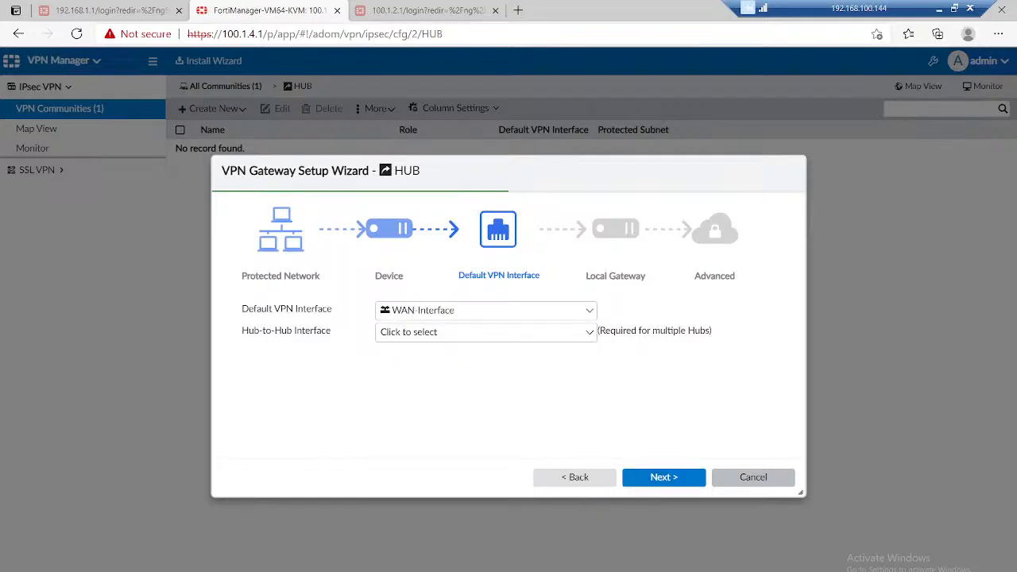
click(663, 477)
key(Return)
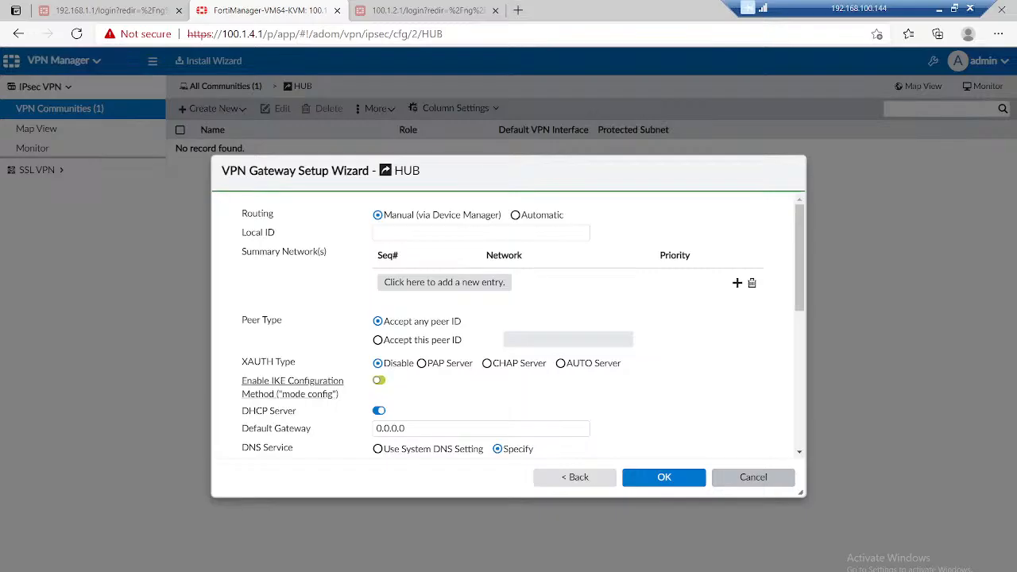
Step: Enable IKE mode config on the hub gateway with IPv4 range 10.10.1.3 to 10.10.1.200 and netmask 255.255.255.0
click(379, 381)
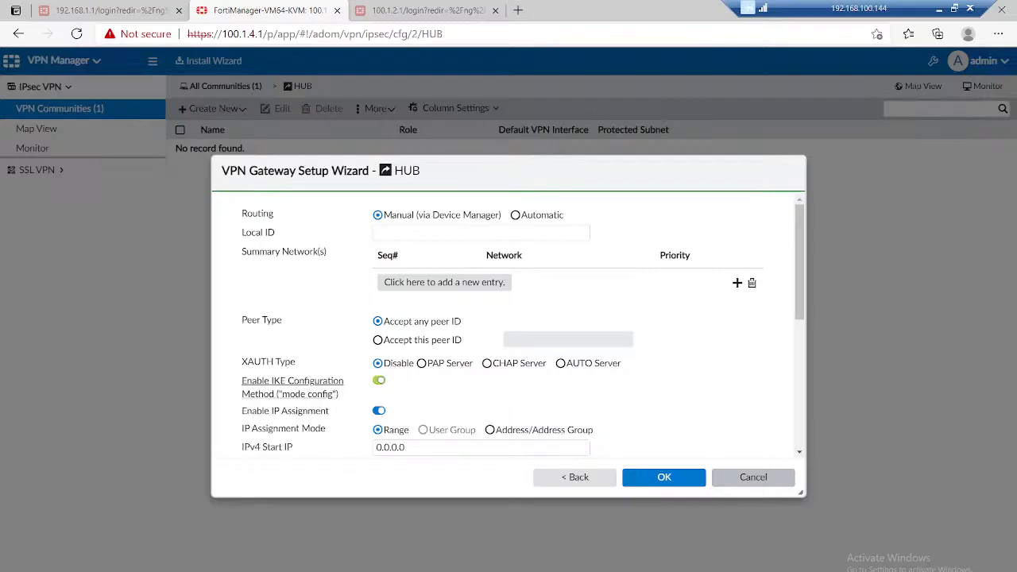
scroll(379, 381, down, 1)
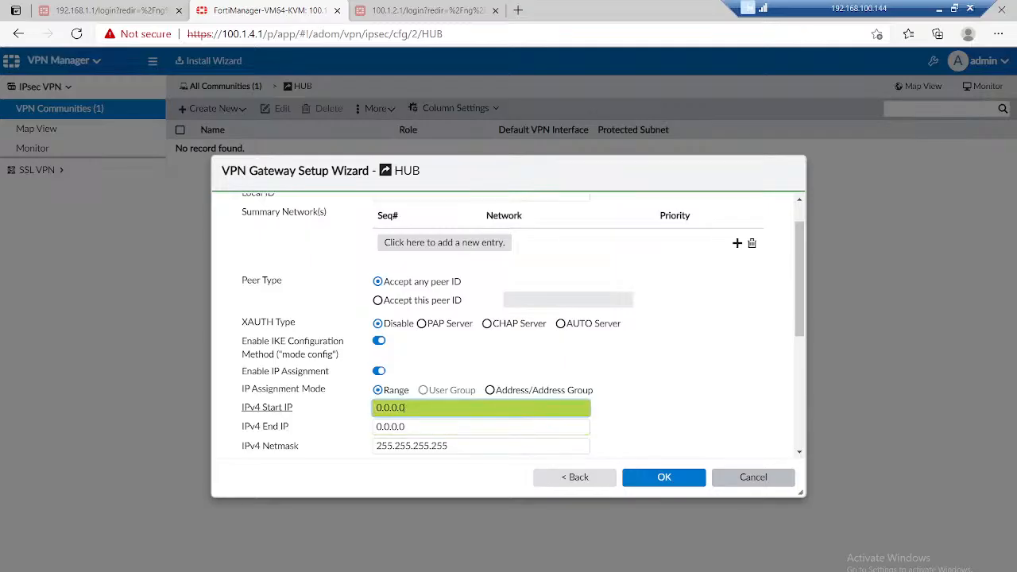
double_click(390, 407)
text(10.10.1.3)
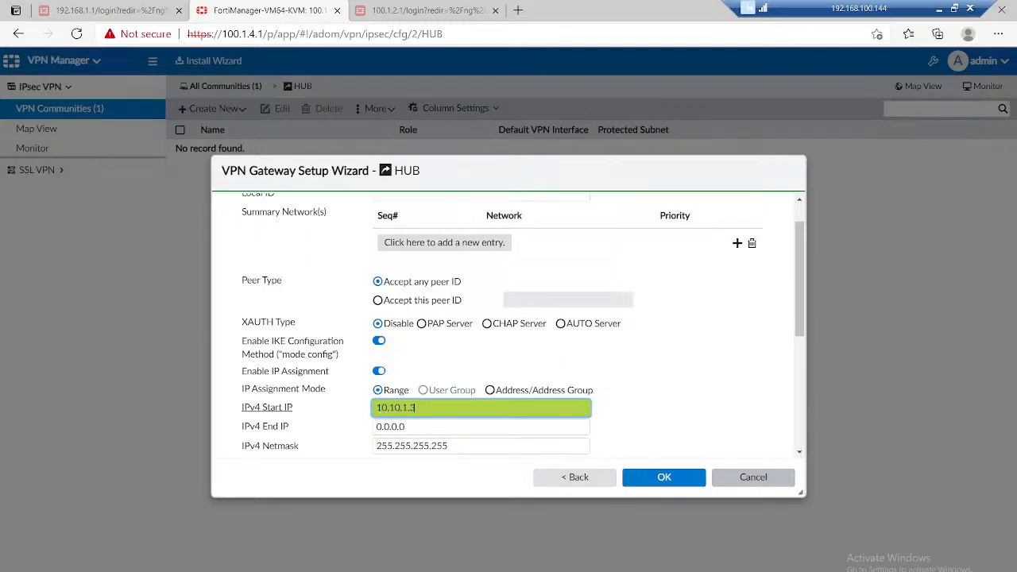
key(Tab)
text(10.1)
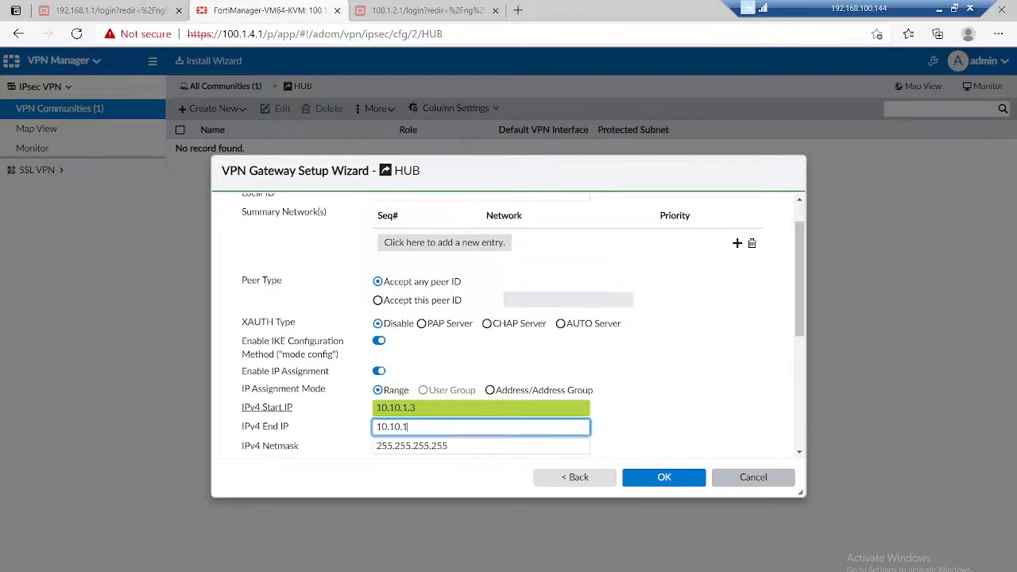
text(0.1.200)
key(Tab)
key(End)
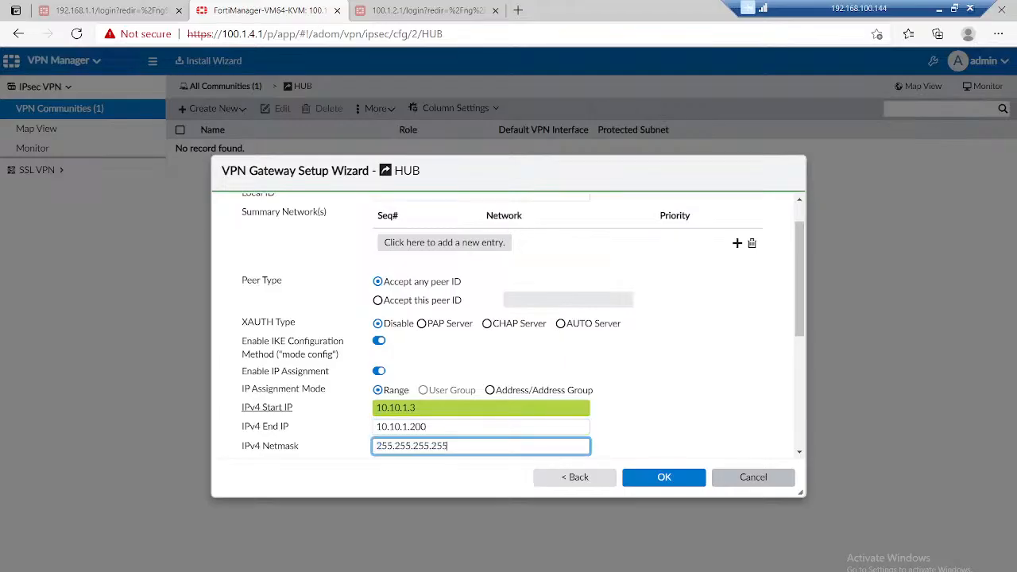
key(BackSpace)
key(BackSpace)
key(BackSpace)
Step: Turn off Add Route for the hub gateway and set DNS Server #1 to 8.8.8.8
scroll(296, 370, down, 1)
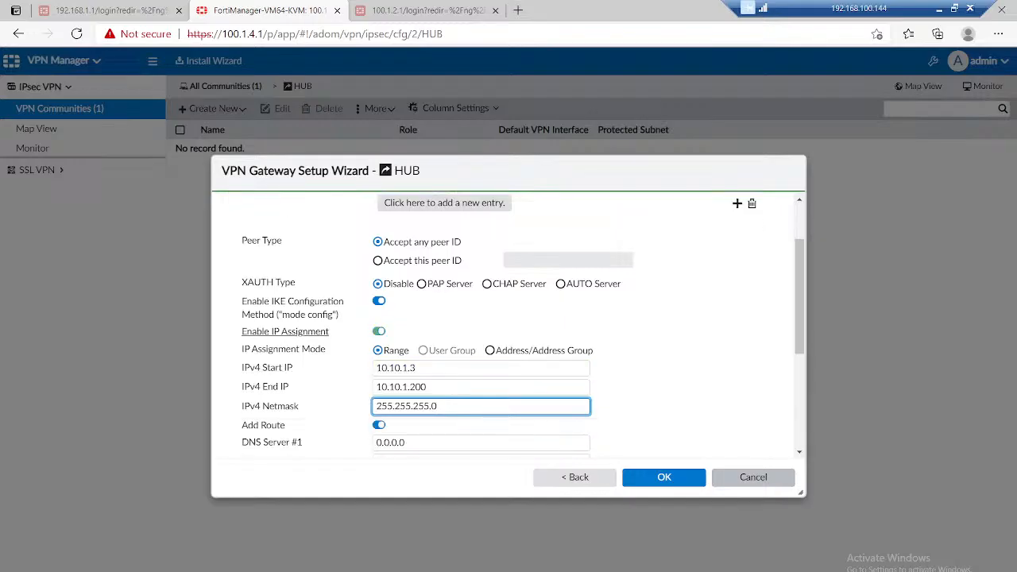
scroll(379, 308, down, 1)
click(379, 385)
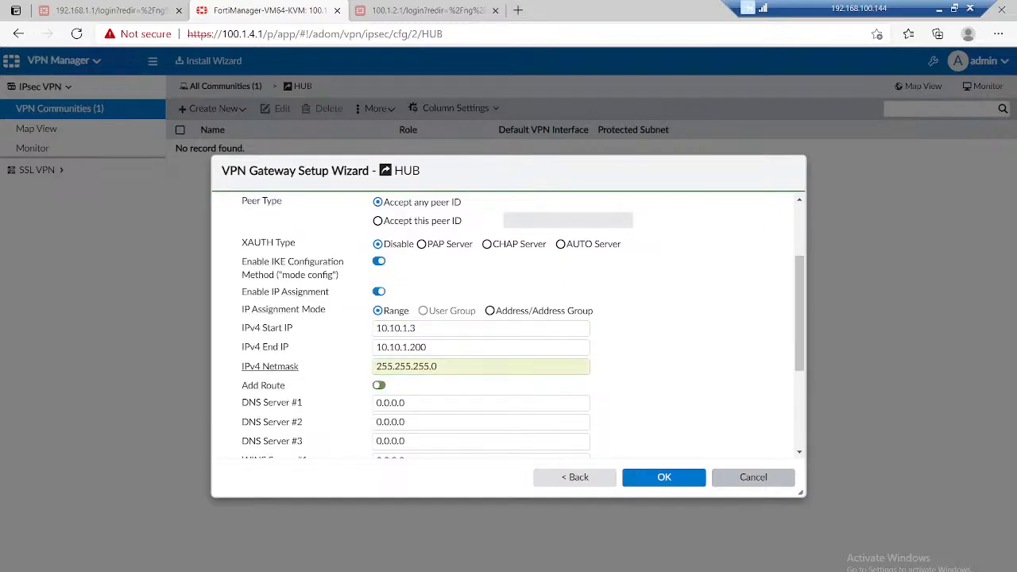
scroll(509, 325, down, 3)
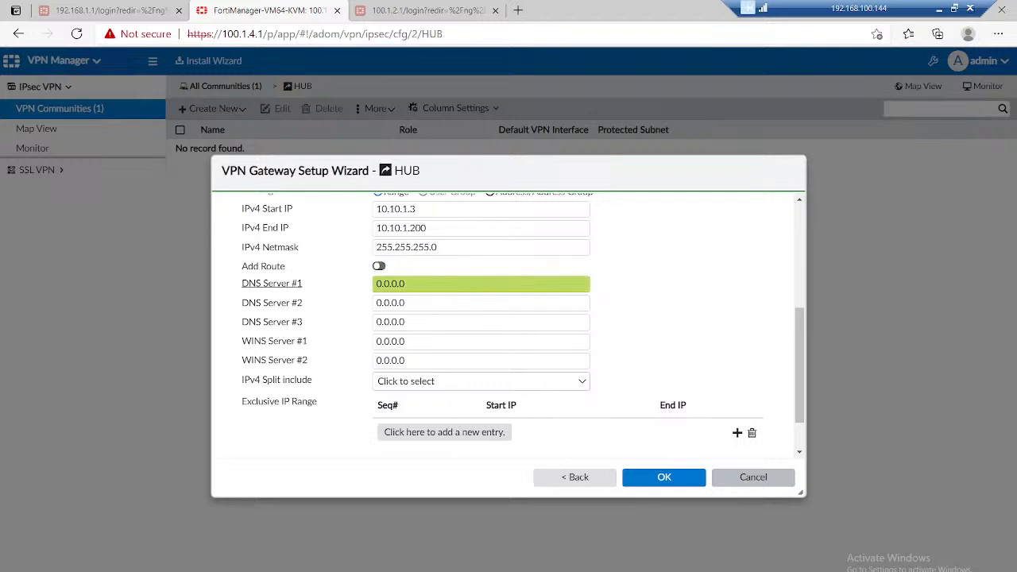
double_click(391, 283)
text(8.8.8.8)
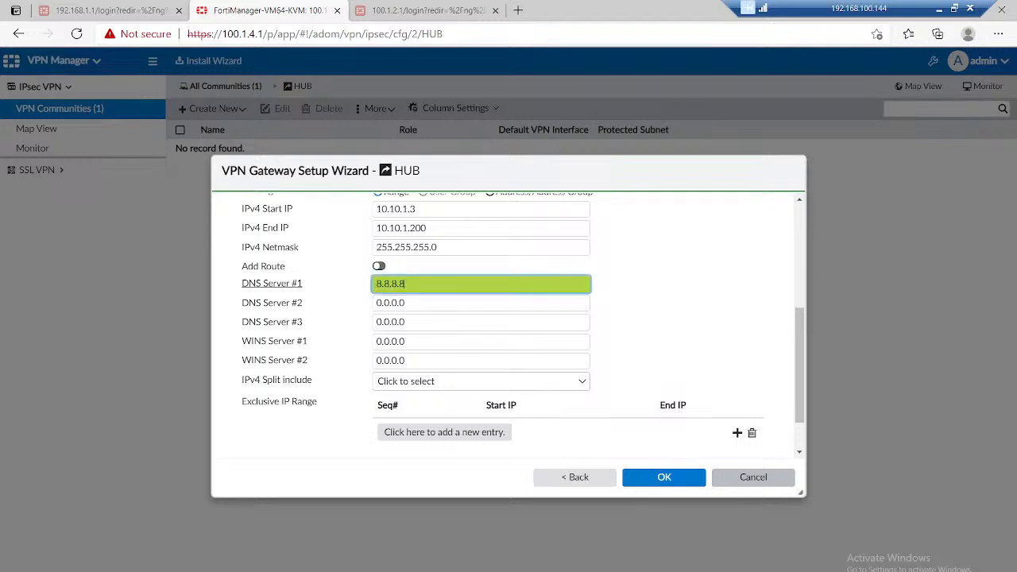
Step: Expand the hub gateway's Advanced Options and review the available settings, including net-device and auto-discovery
scroll(523, 320, down, 1)
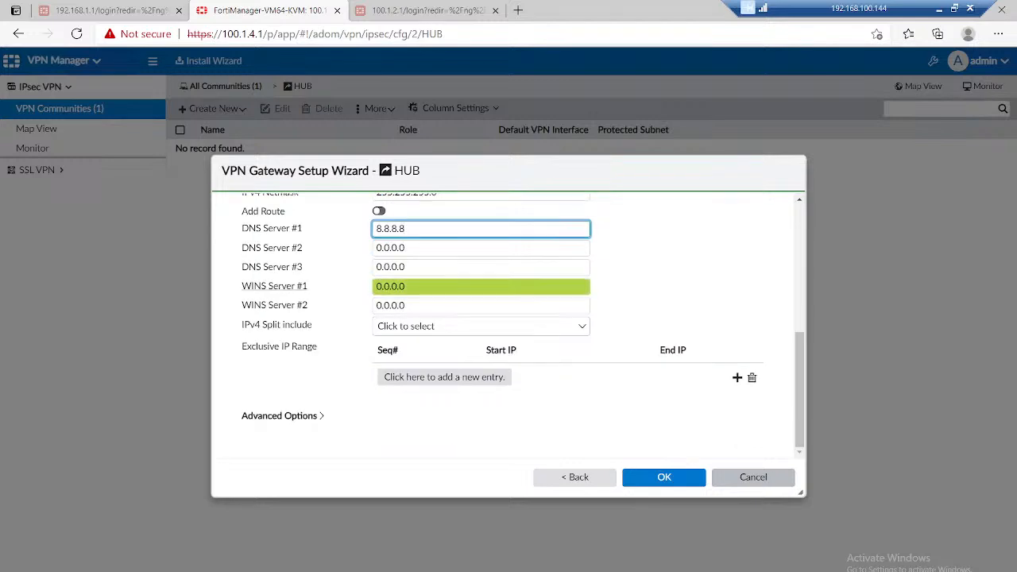
click(282, 416)
scroll(403, 245, down, 6)
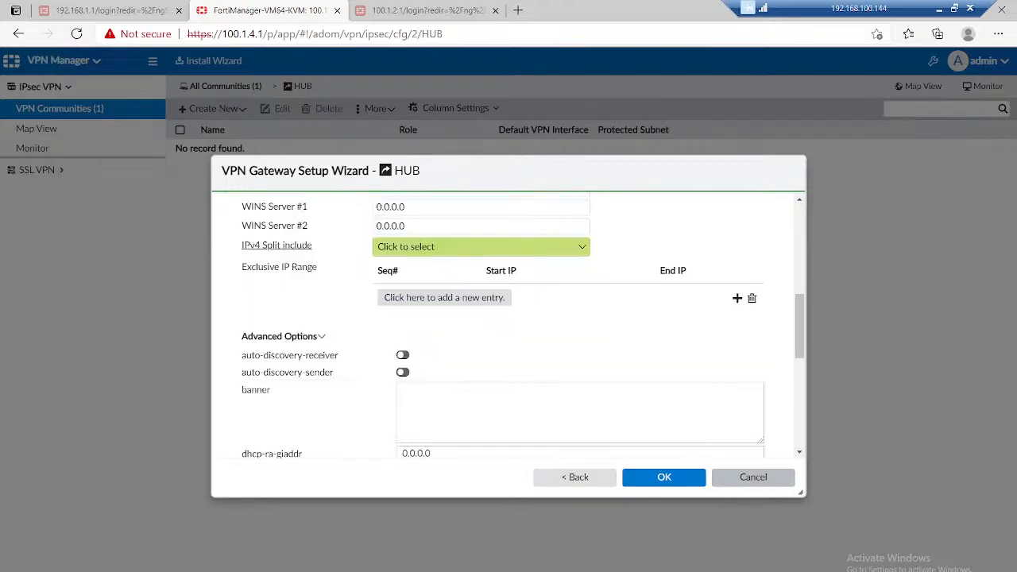
scroll(404, 214, down, 2)
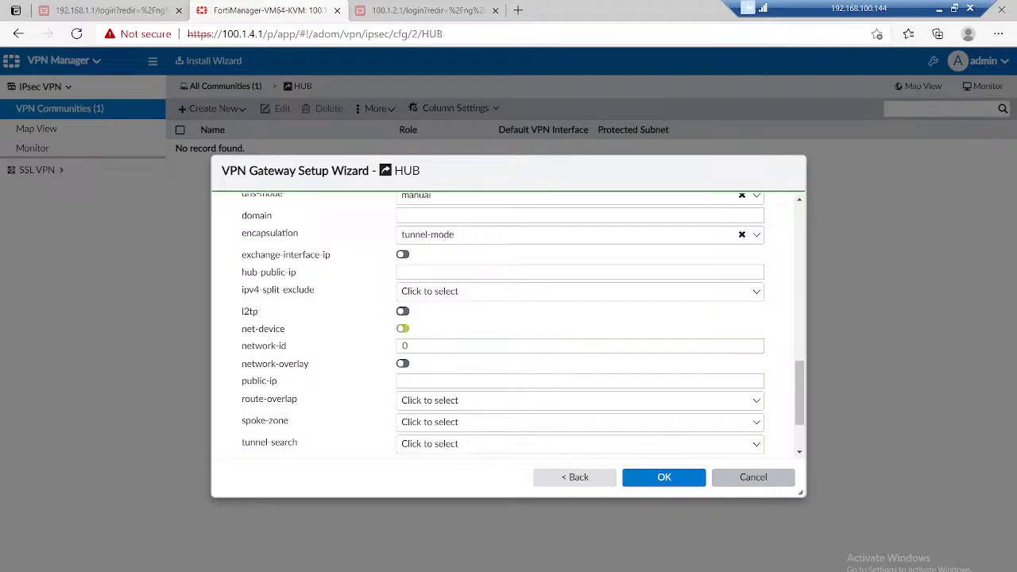
scroll(477, 342, up, 6)
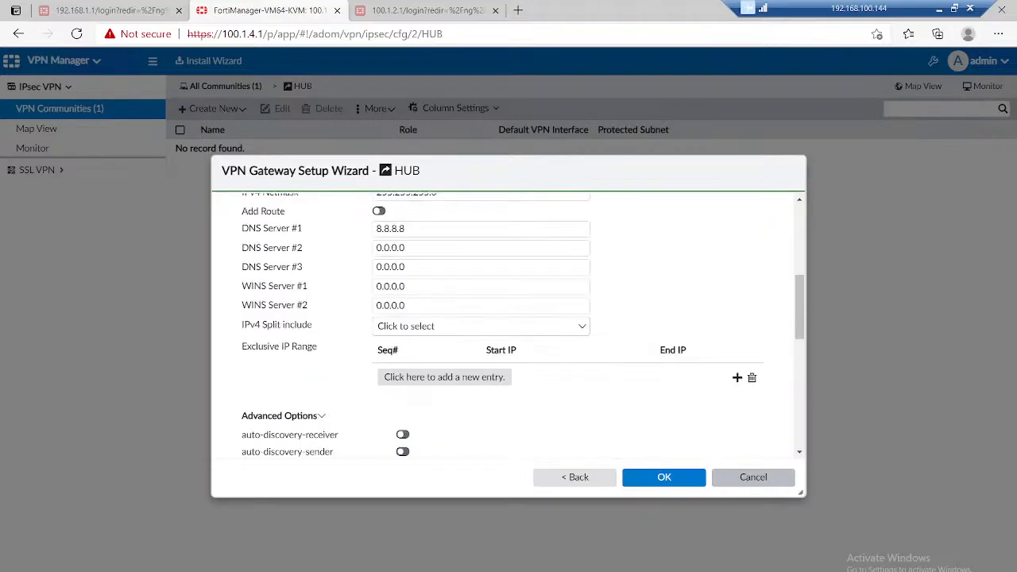
Step: Finish the gateway setup and save DC-FW as the hub of the HUB community
scroll(509, 326, up, 5)
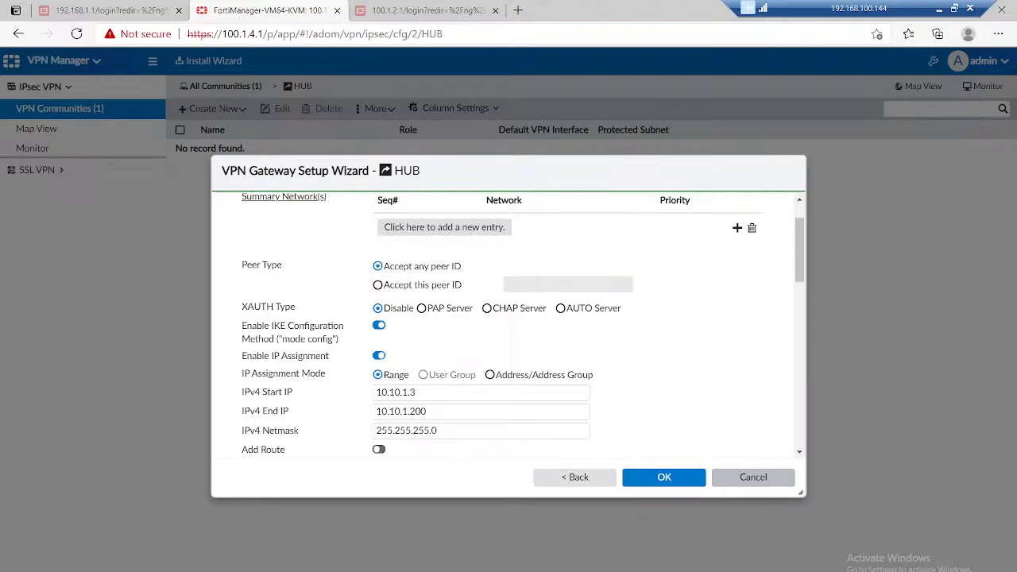
scroll(509, 326, up, 1)
click(664, 477)
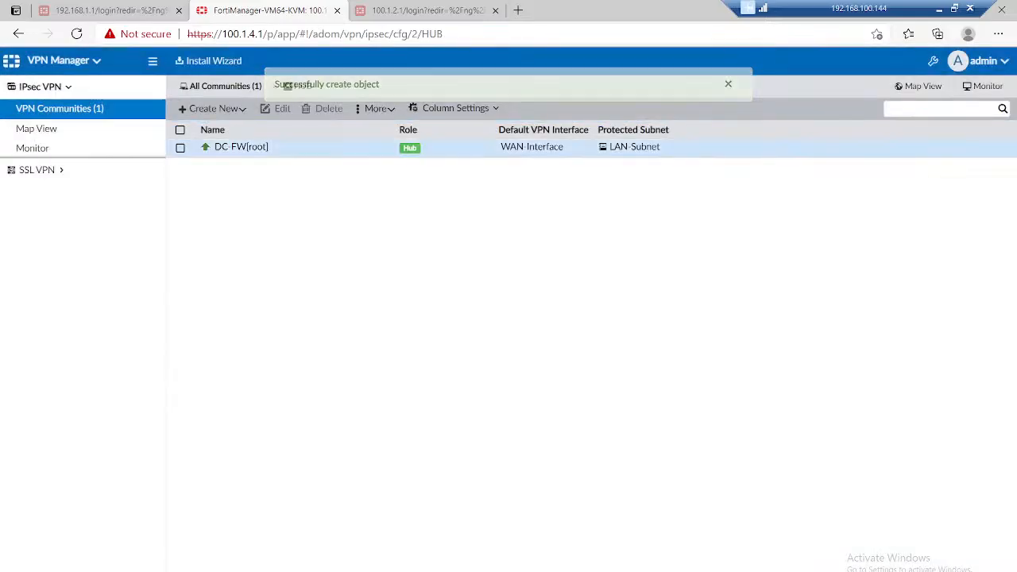
Step: Start a second managed gateway in the HUB community with LAN-Subnet as its protected subnet
click(212, 109)
click(238, 129)
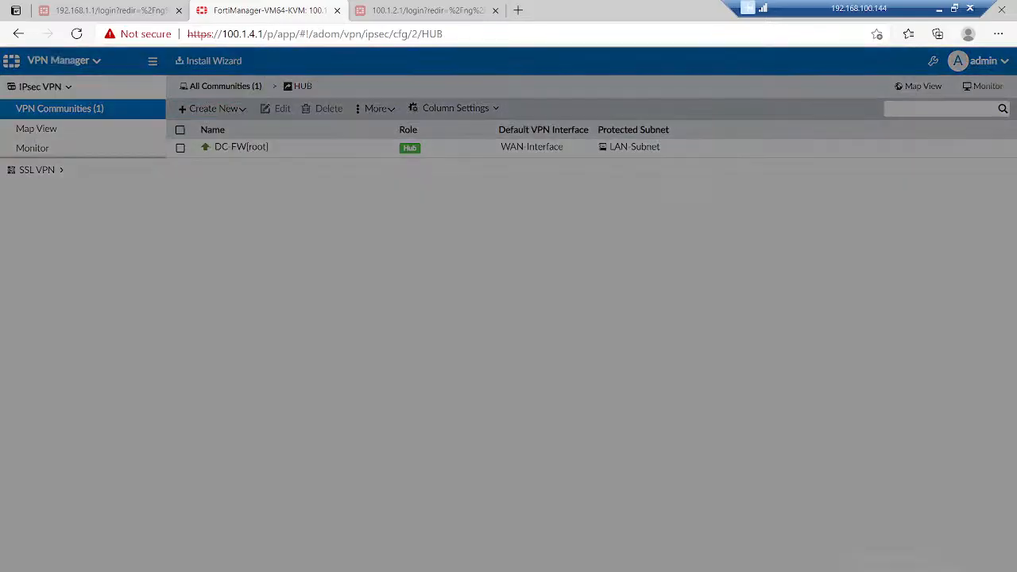
click(486, 309)
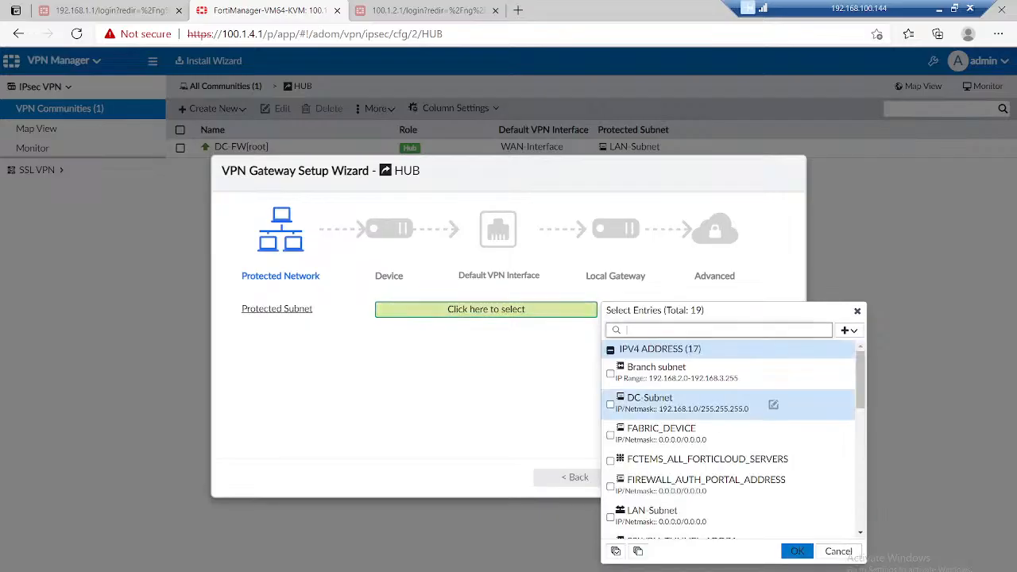
click(715, 516)
click(797, 551)
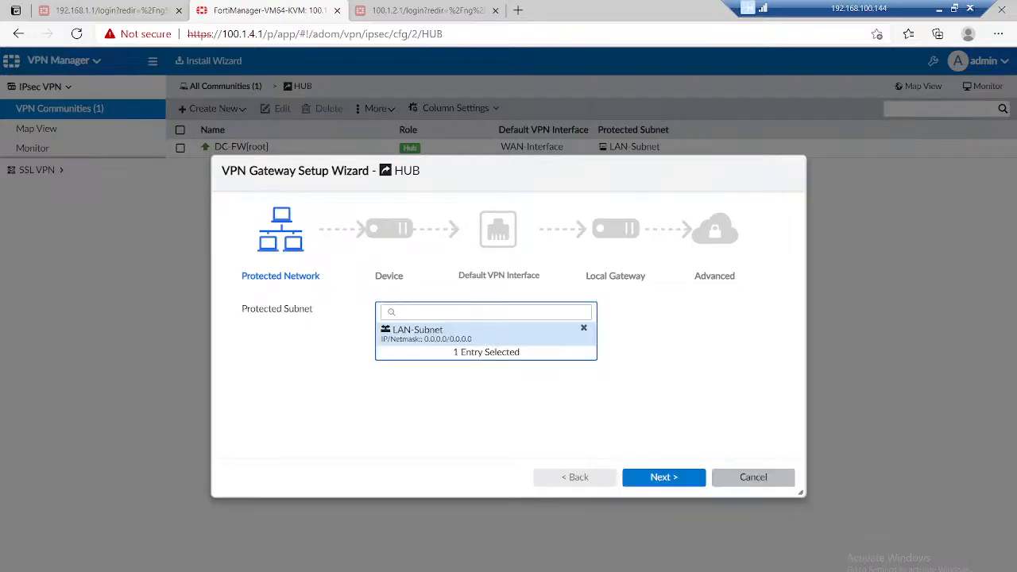
click(663, 477)
Step: Assign BR-1 as a spoke device with WAN-Interface as its default VPN interface, and continue to the gateway's advanced settings
click(475, 310)
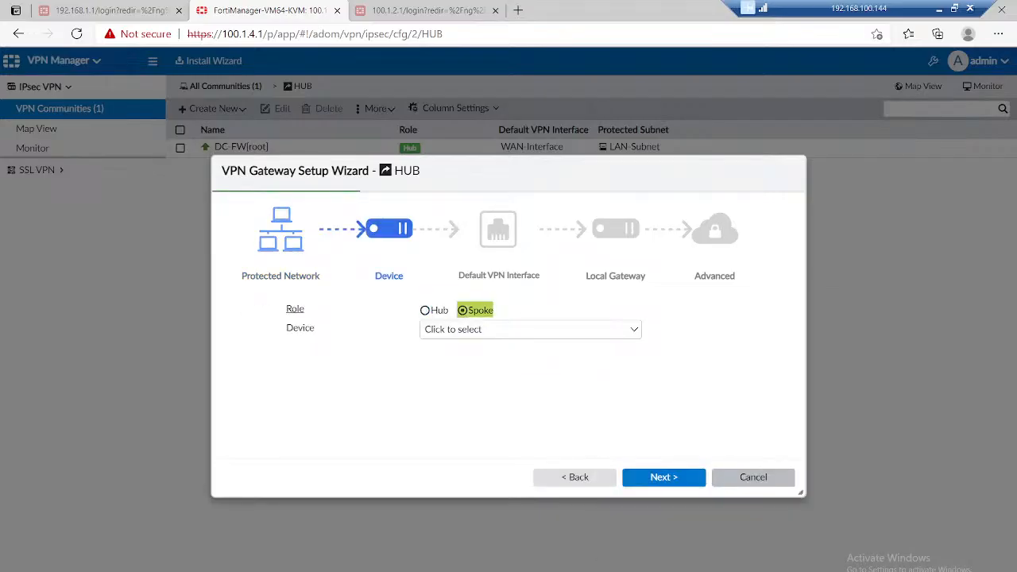
click(530, 329)
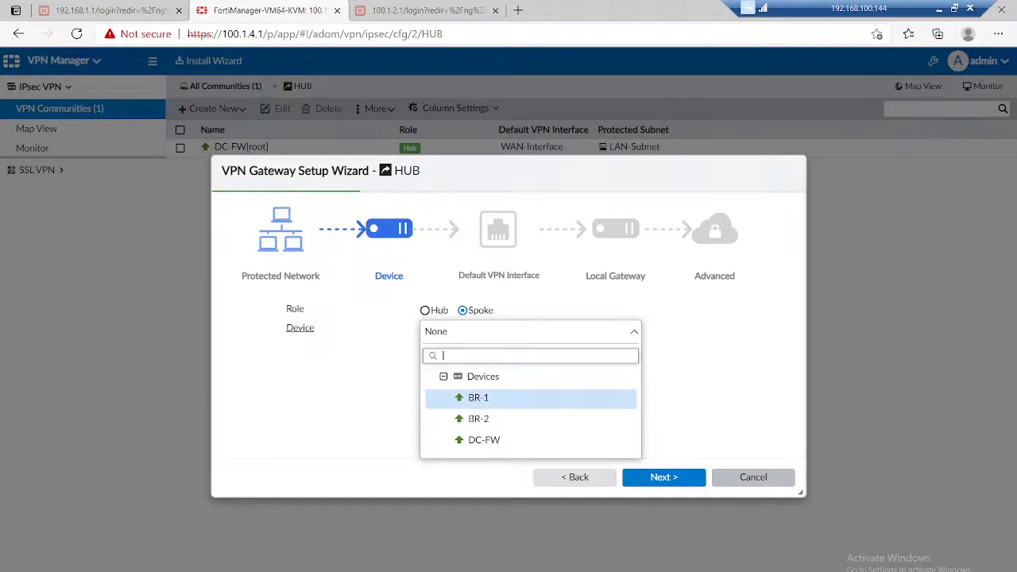
click(477, 398)
click(664, 477)
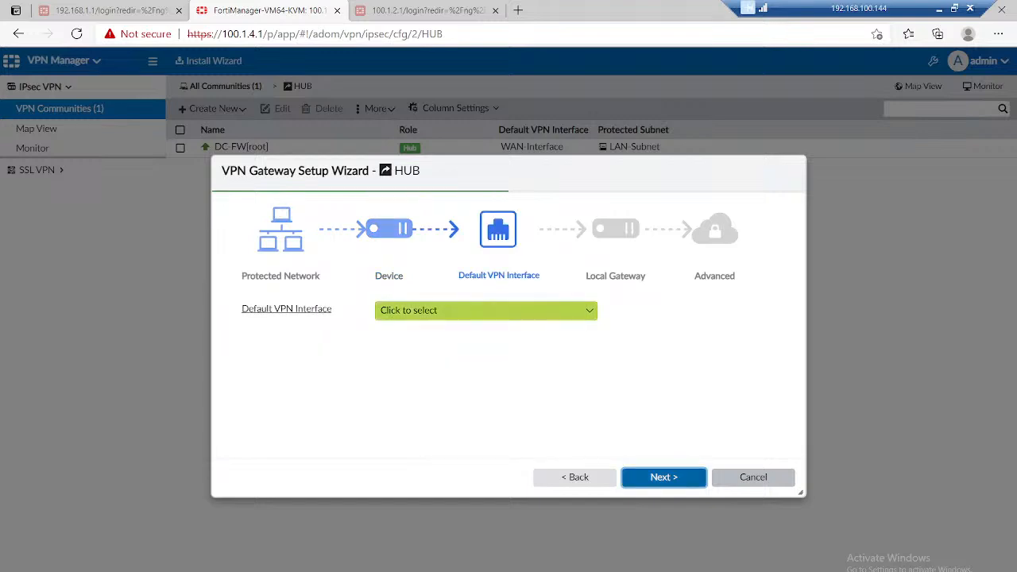
click(485, 311)
text(wa)
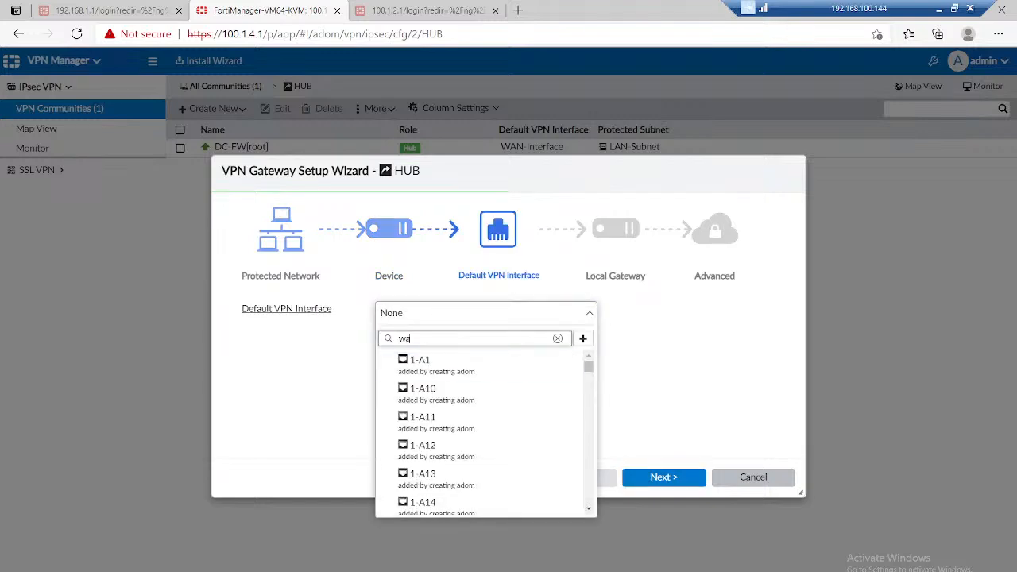
click(445, 388)
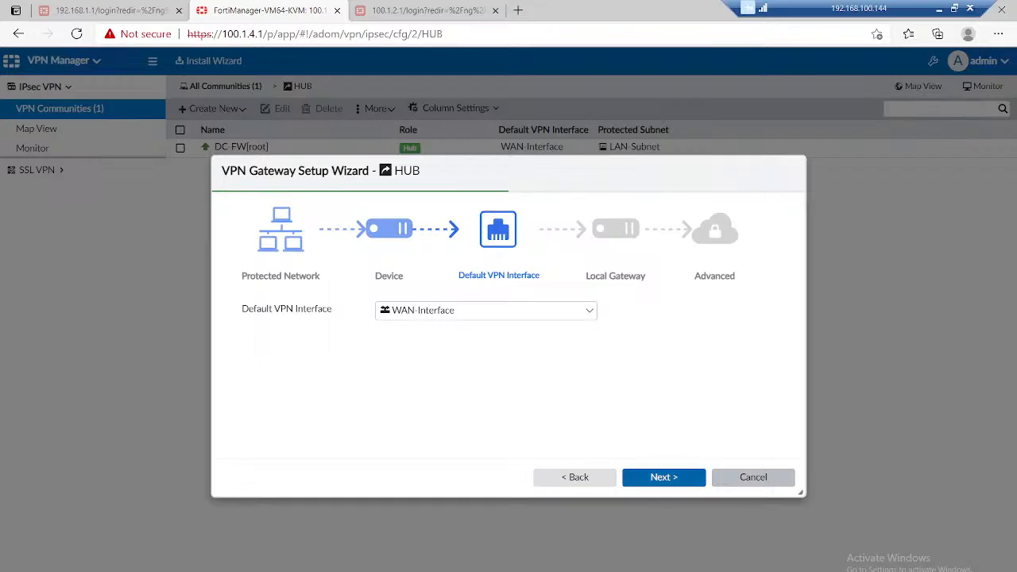
click(663, 477)
click(663, 476)
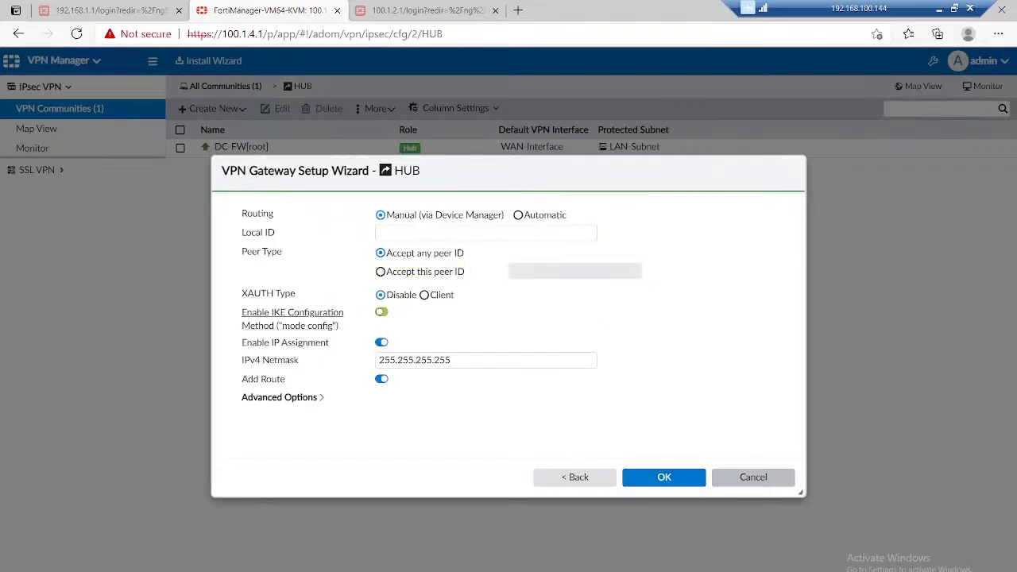
Step: Enable IKE mode config on the BR-1 spoke gateway with IPv4 netmask 255.255.255.0, and turn off Add Route
click(382, 312)
click(486, 361)
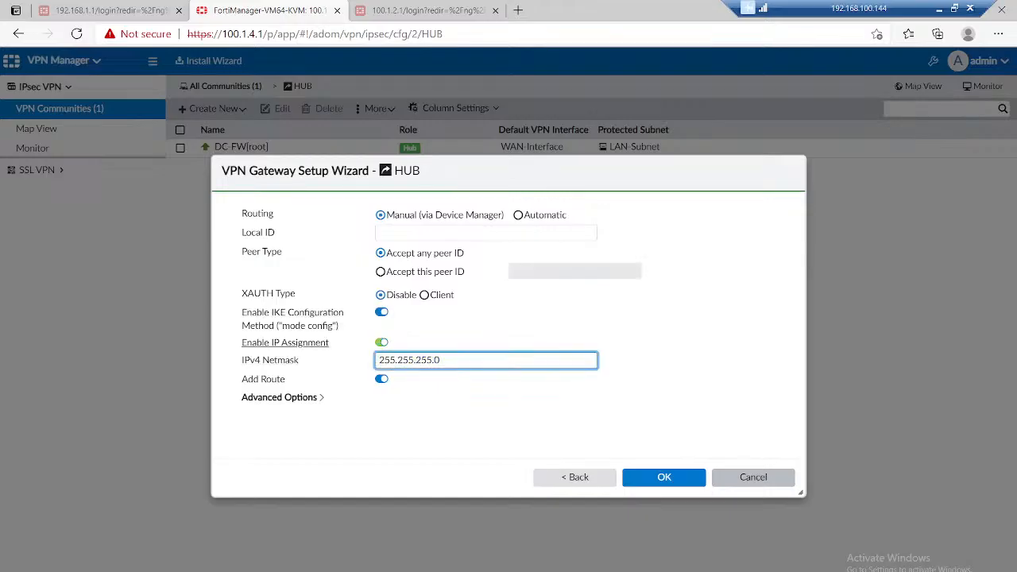
click(402, 321)
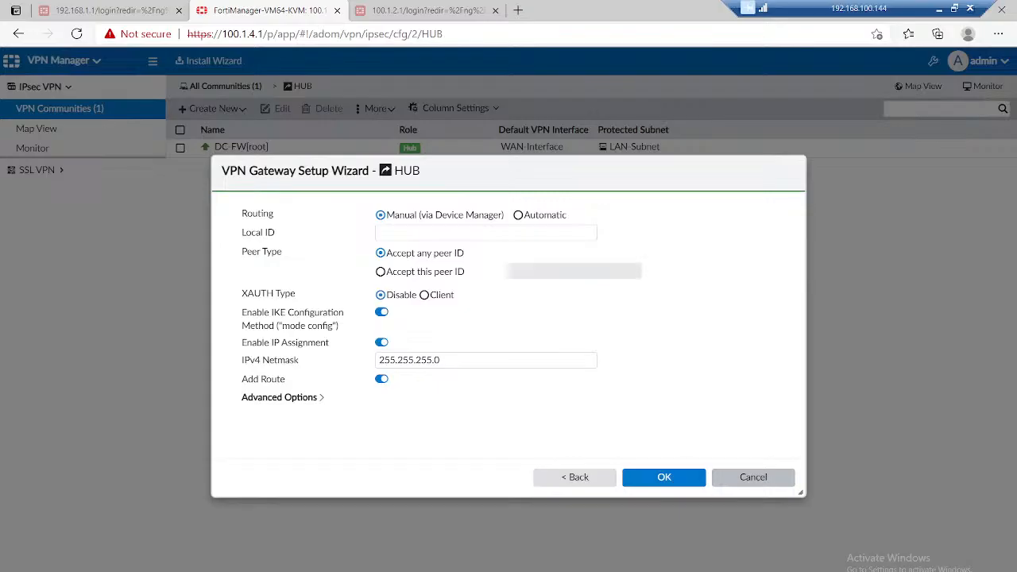
click(381, 379)
Step: Enable net-device in the BR-1 gateway's Advanced Options and save the spoke gateway
click(279, 397)
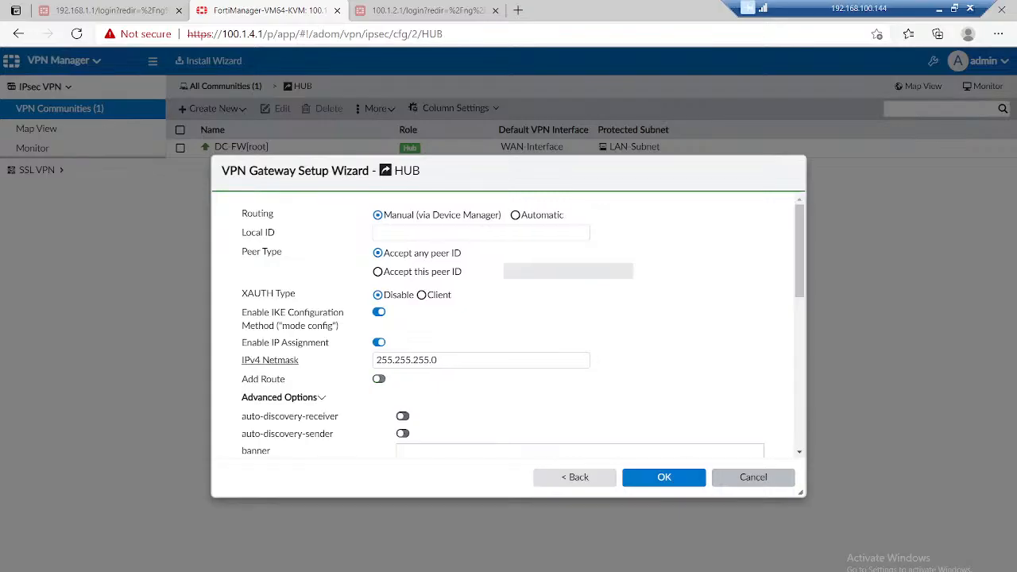
scroll(509, 334, down, 5)
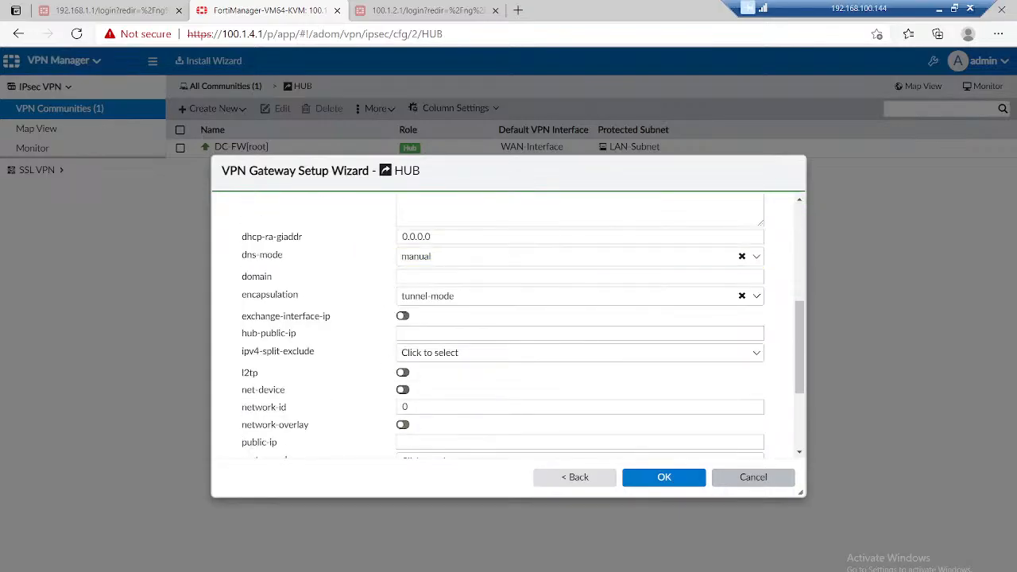
scroll(402, 373, down, 1)
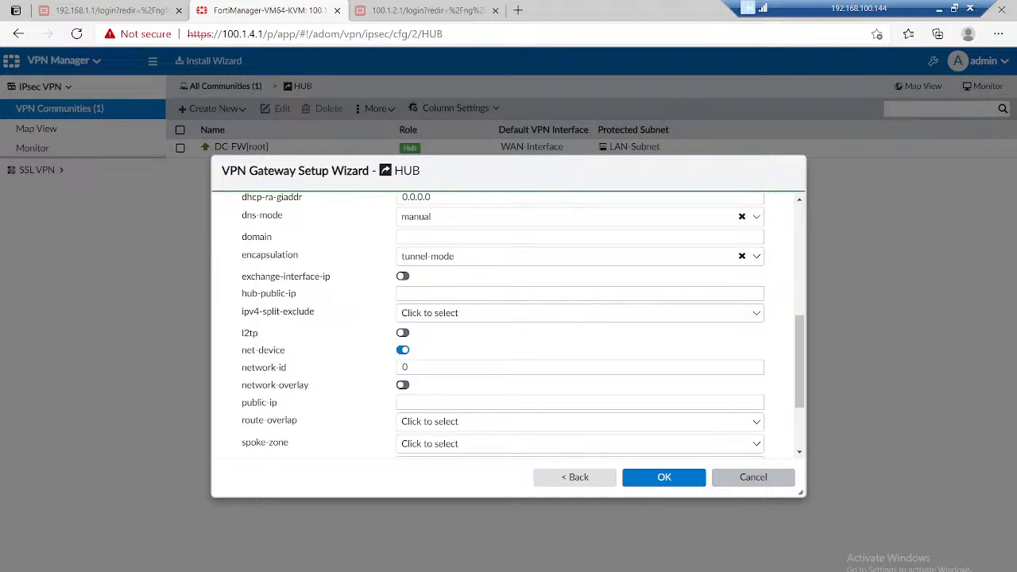
scroll(267, 355, up, 4)
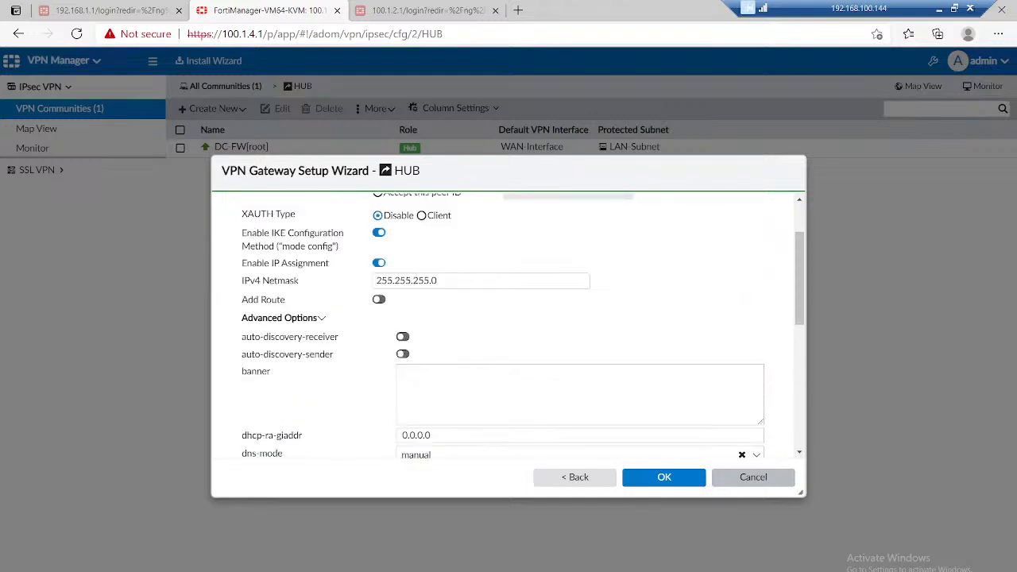
click(664, 476)
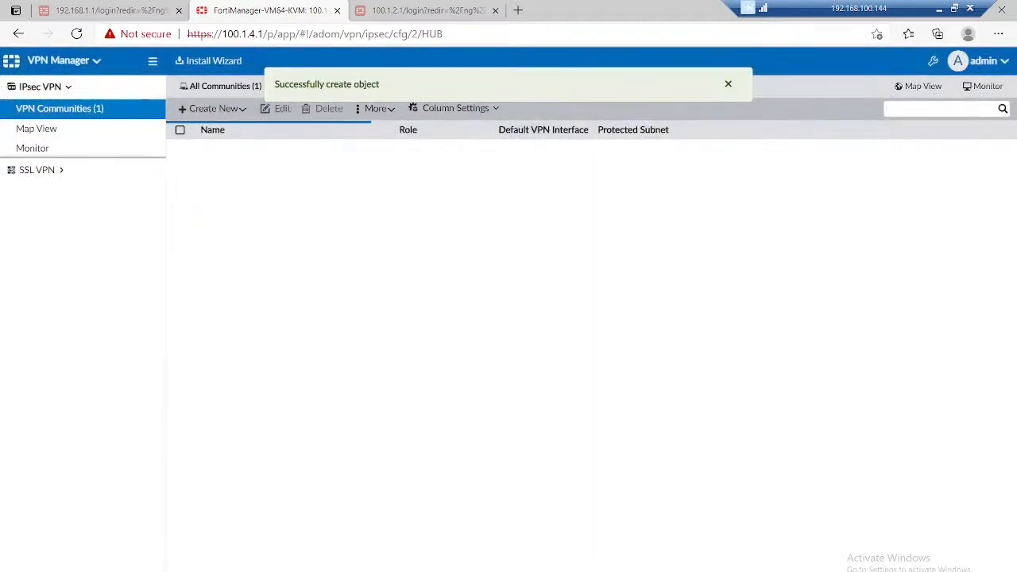
Step: Start a third managed gateway in the HUB community and set LAN-Subnet as its protected subnet
click(212, 108)
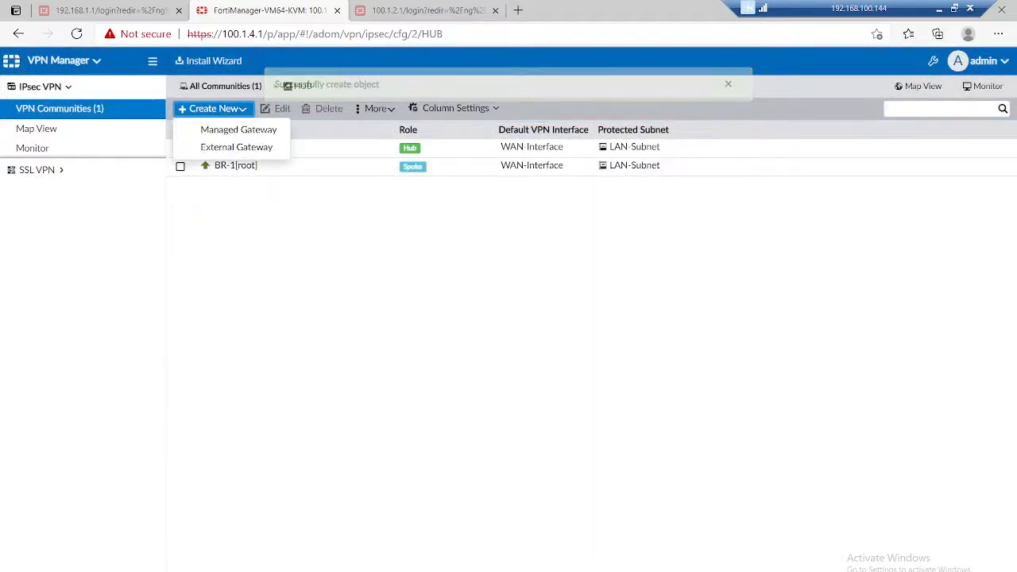
click(239, 129)
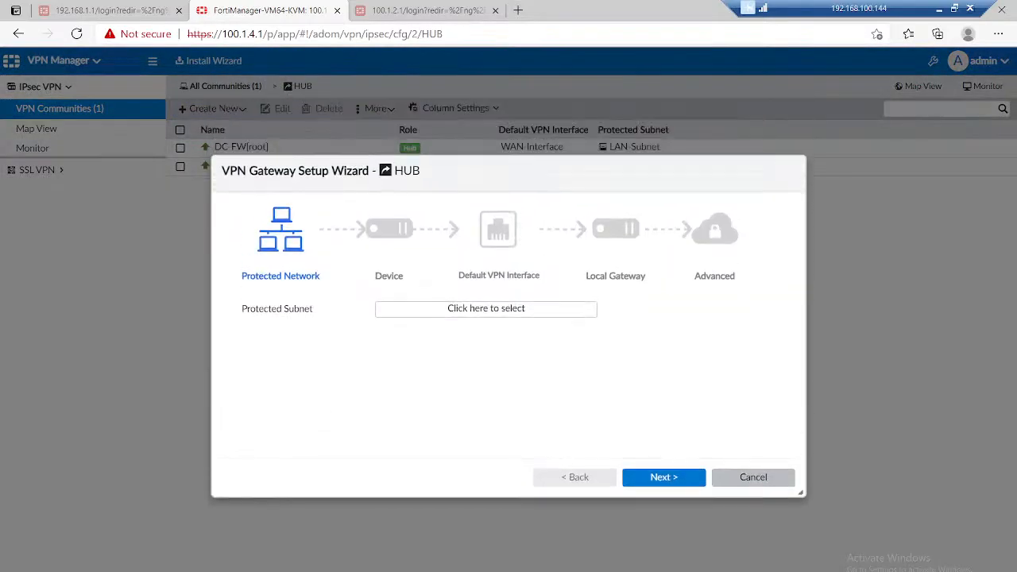
click(486, 308)
scroll(767, 372, down, 1)
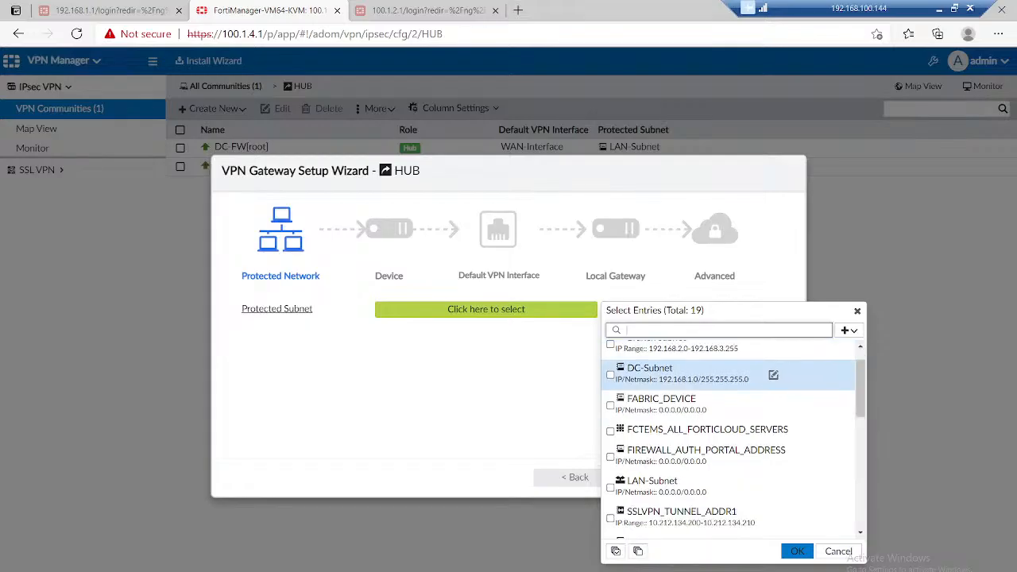
click(768, 483)
click(797, 551)
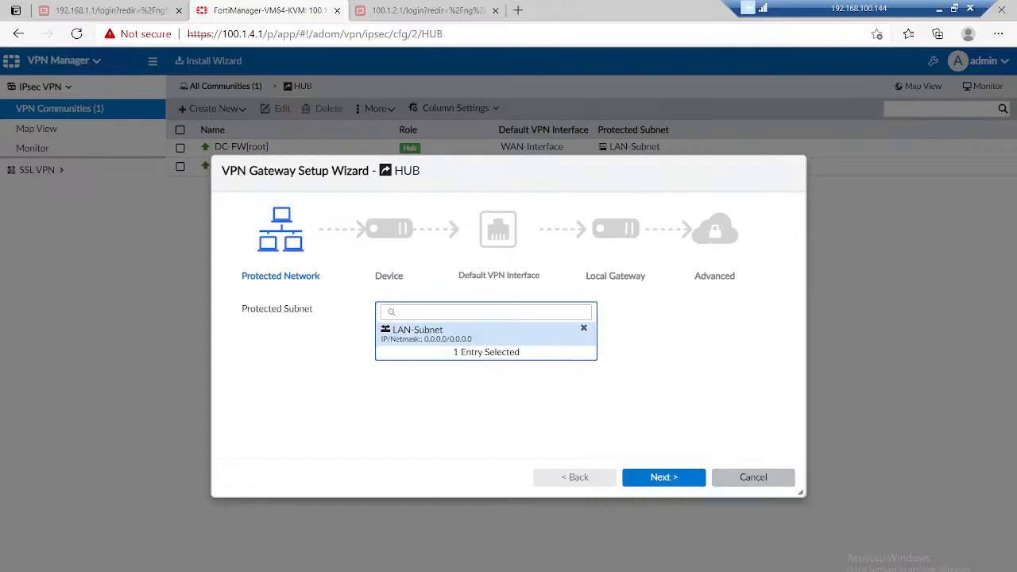
click(663, 476)
Step: Assign BR-2 as a spoke device with WAN-Interface as its default VPN interface, and continue to the gateway's advanced settings
click(462, 310)
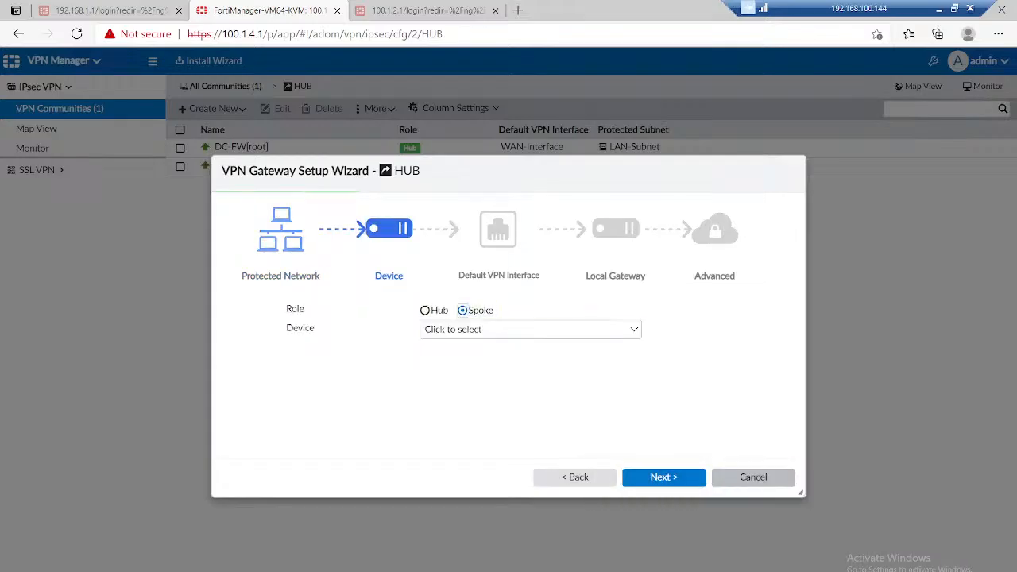
click(531, 329)
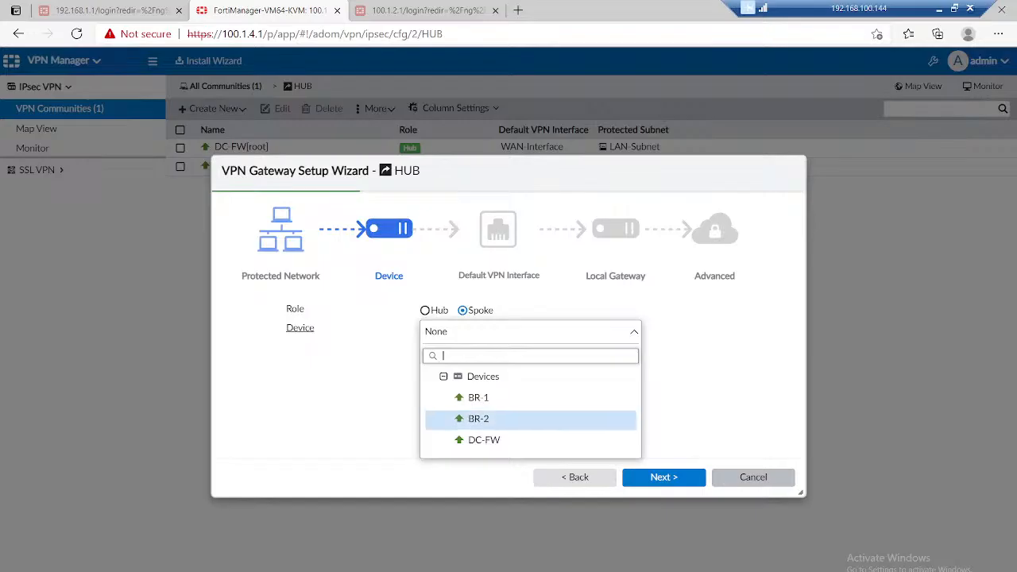
click(478, 418)
click(663, 476)
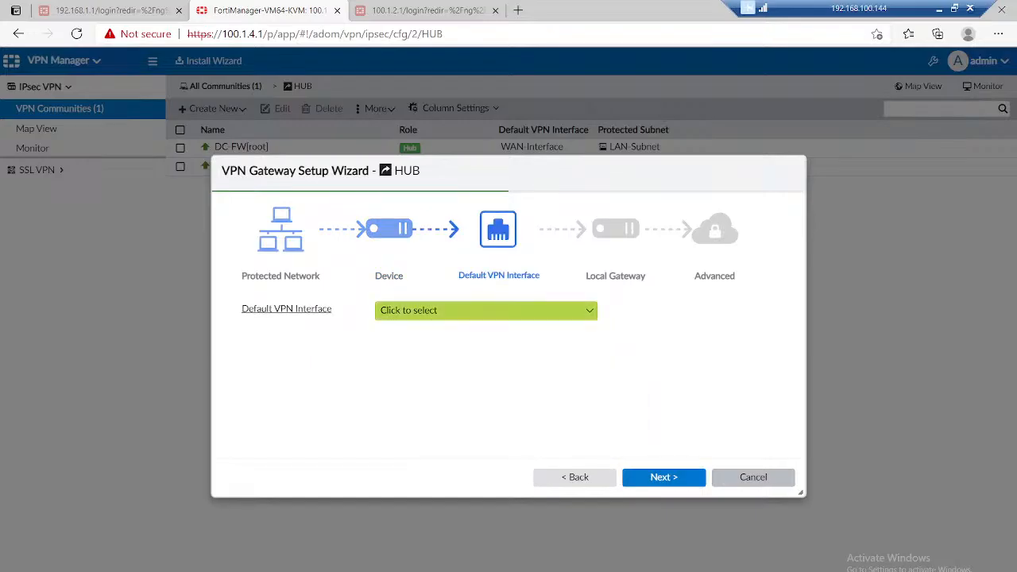
click(486, 310)
text(wan)
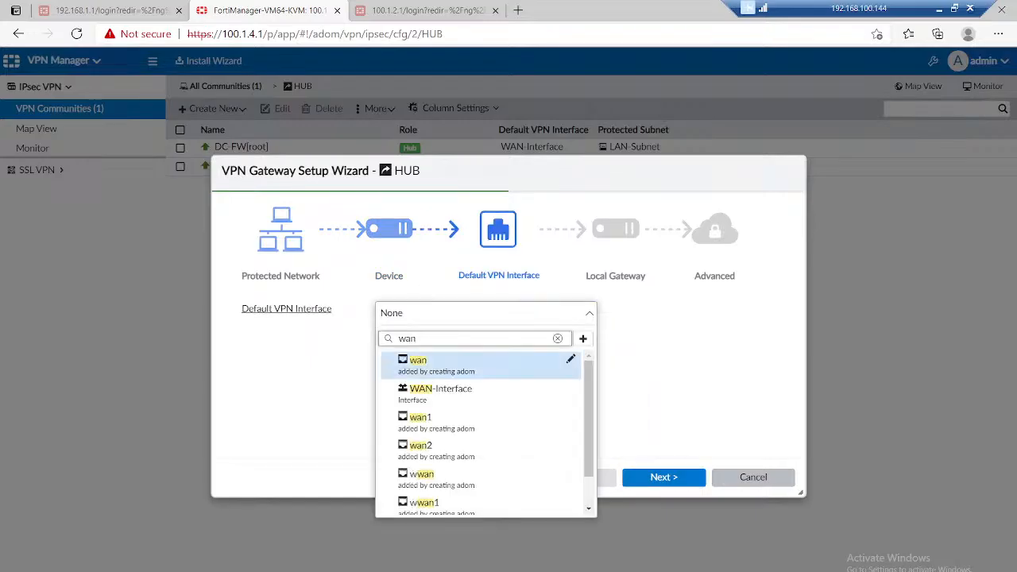
click(445, 391)
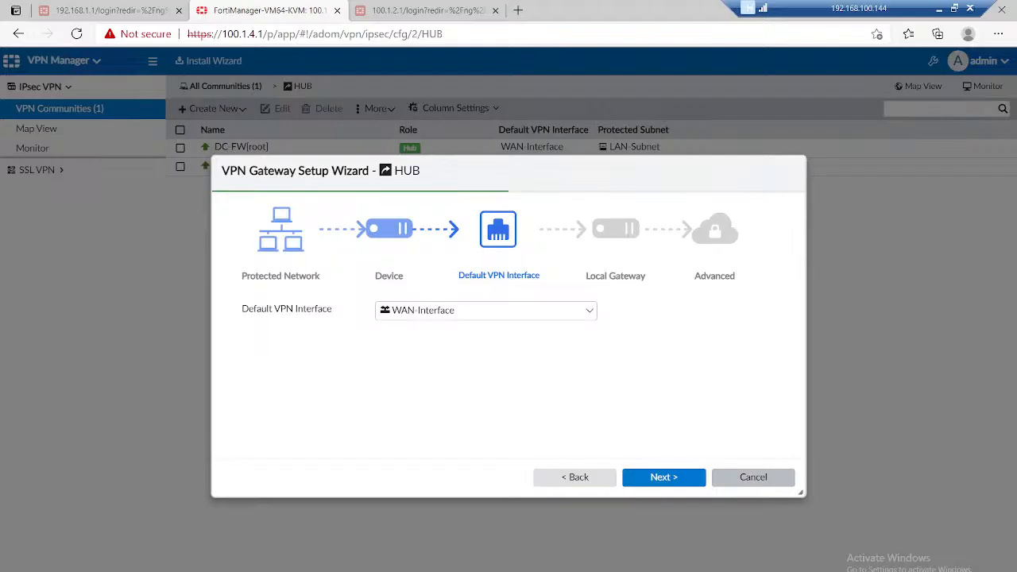
click(663, 477)
click(663, 476)
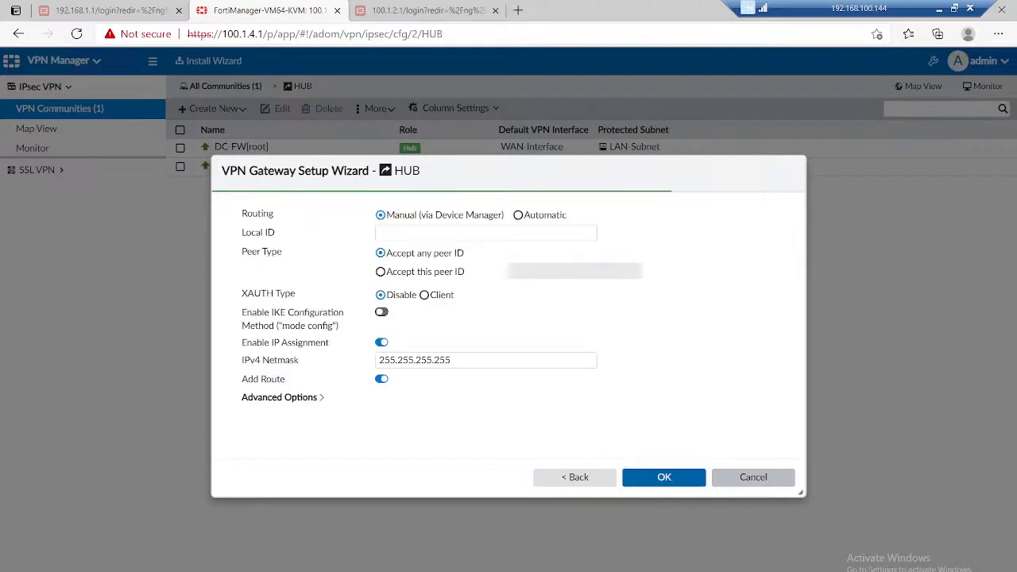
Step: Enable IKE mode config on the BR-2 spoke gateway with IPv4 netmask 255.255.255.0, and turn off Add Route
click(381, 312)
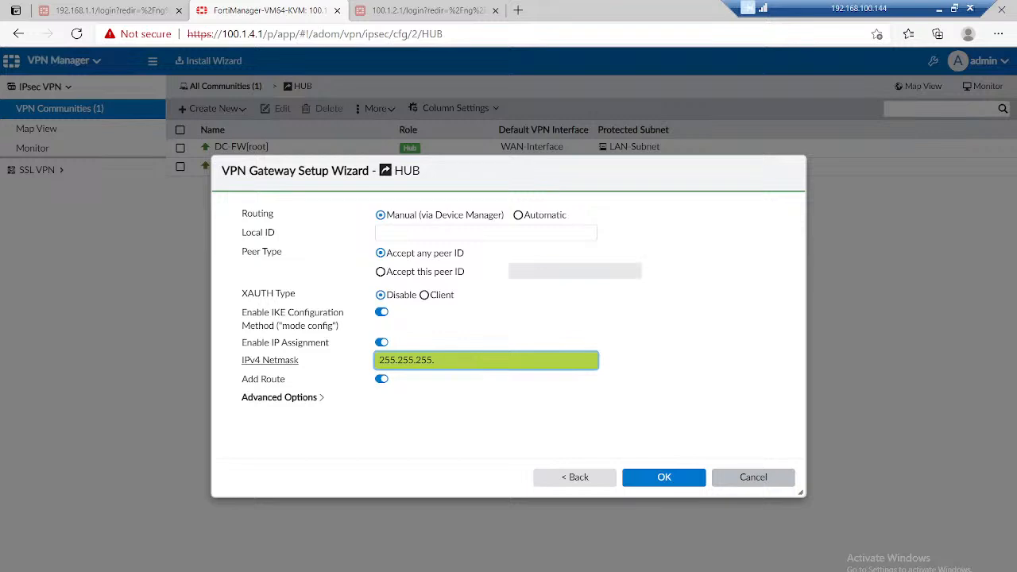
click(381, 379)
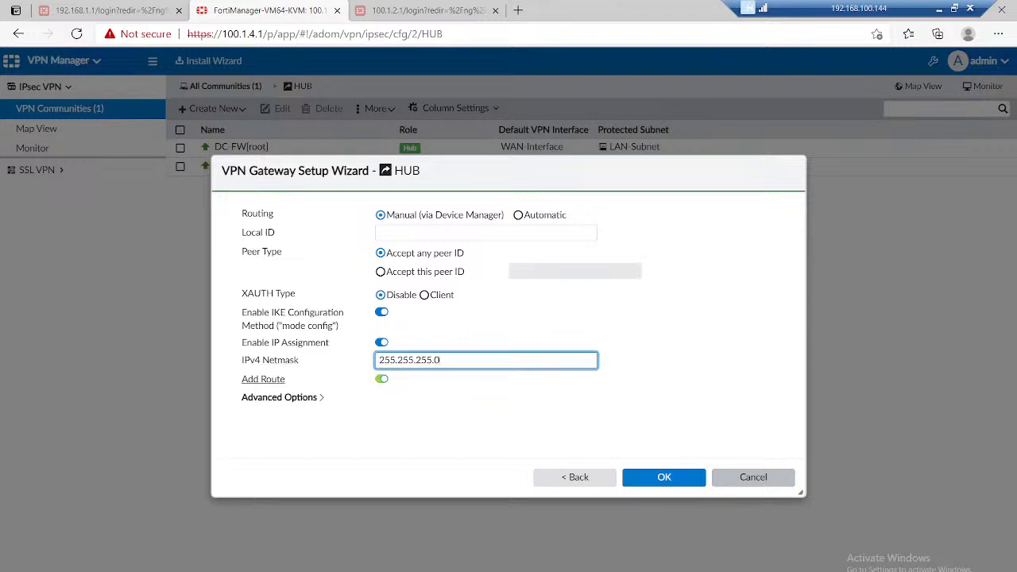
Step: Enable net-device in the BR-2 gateway's Advanced Options and save the spoke gateway
click(282, 397)
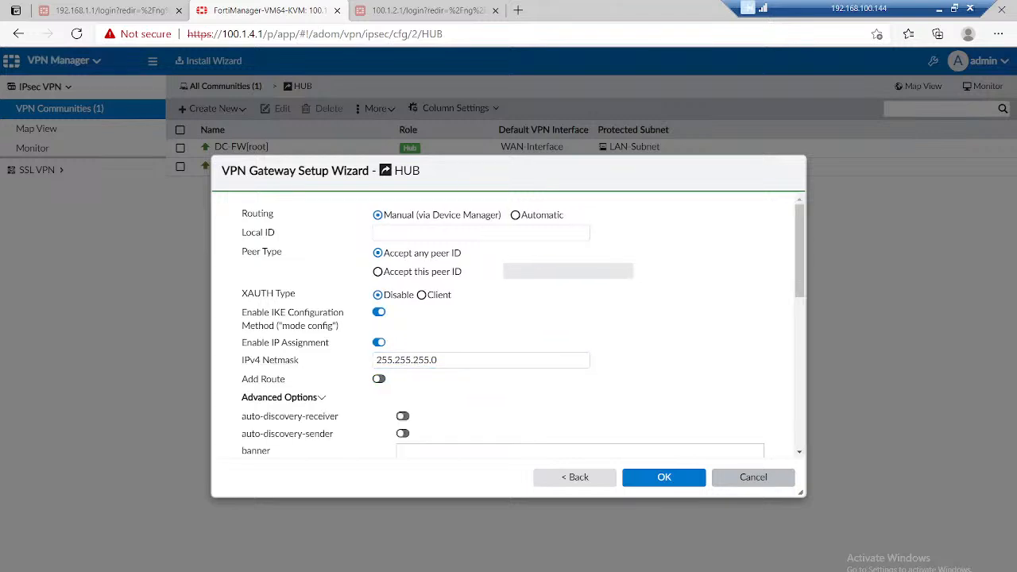
scroll(508, 318, down, 3)
scroll(580, 318, down, 1)
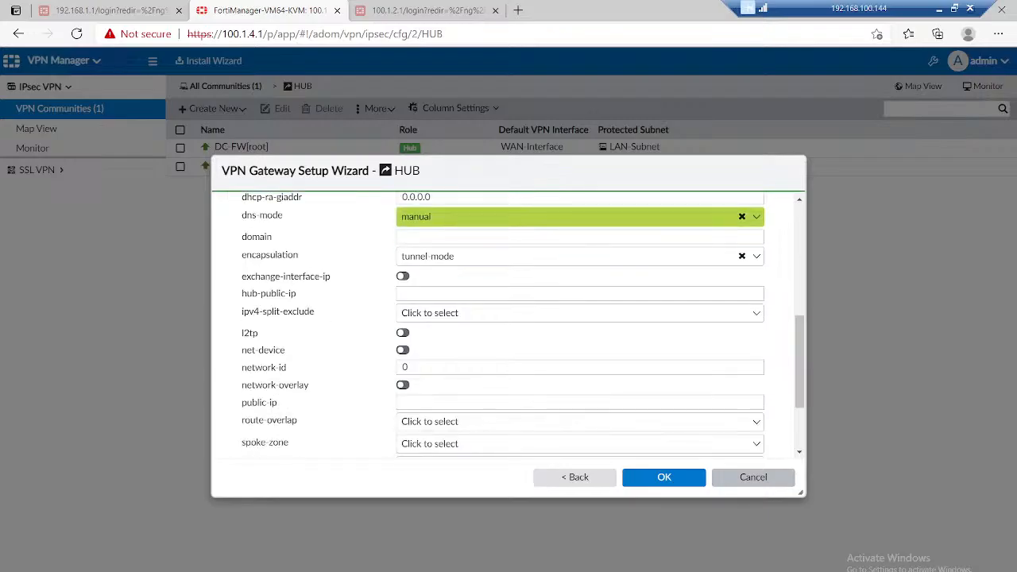
click(403, 350)
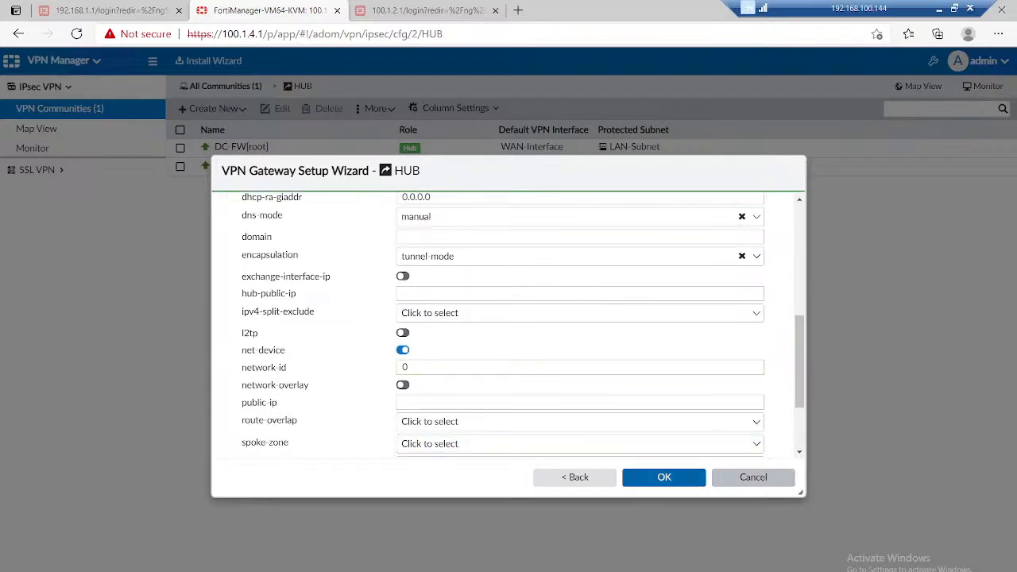
click(664, 477)
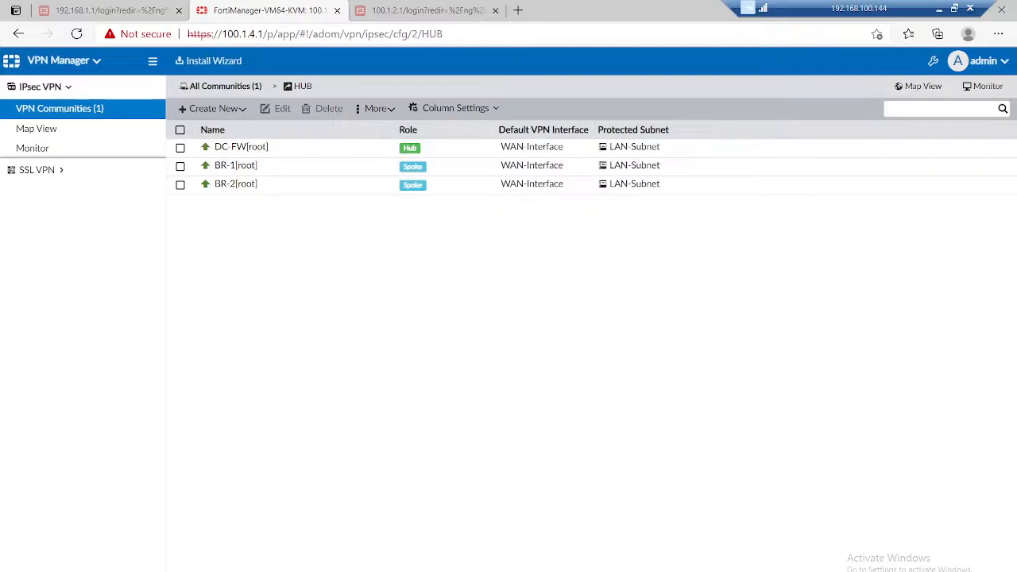
Step: Try to prepare the Firewall-Policy package and device settings for installation on BR-1, BR-2 and DC-FW
click(208, 60)
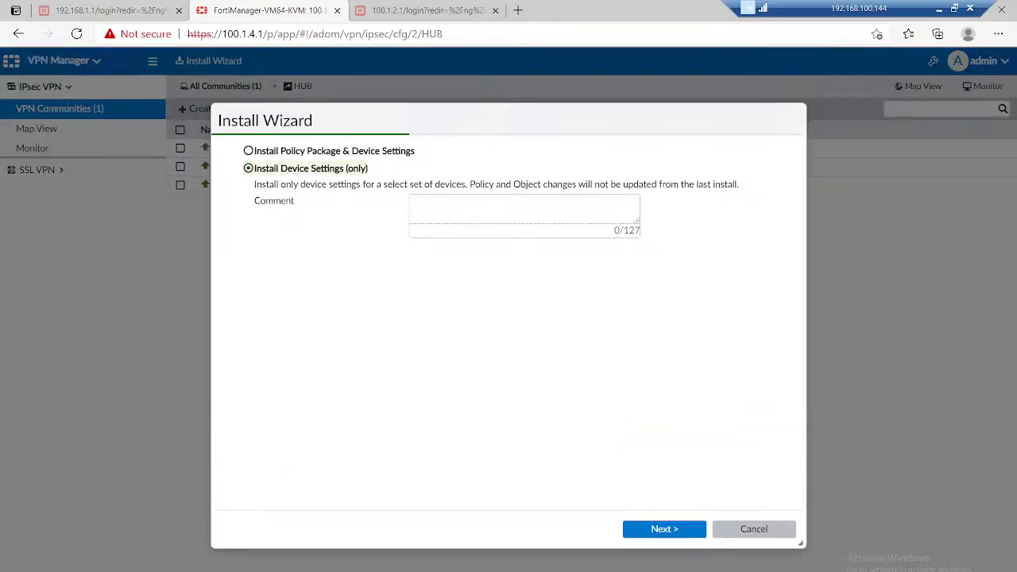
click(262, 151)
click(524, 210)
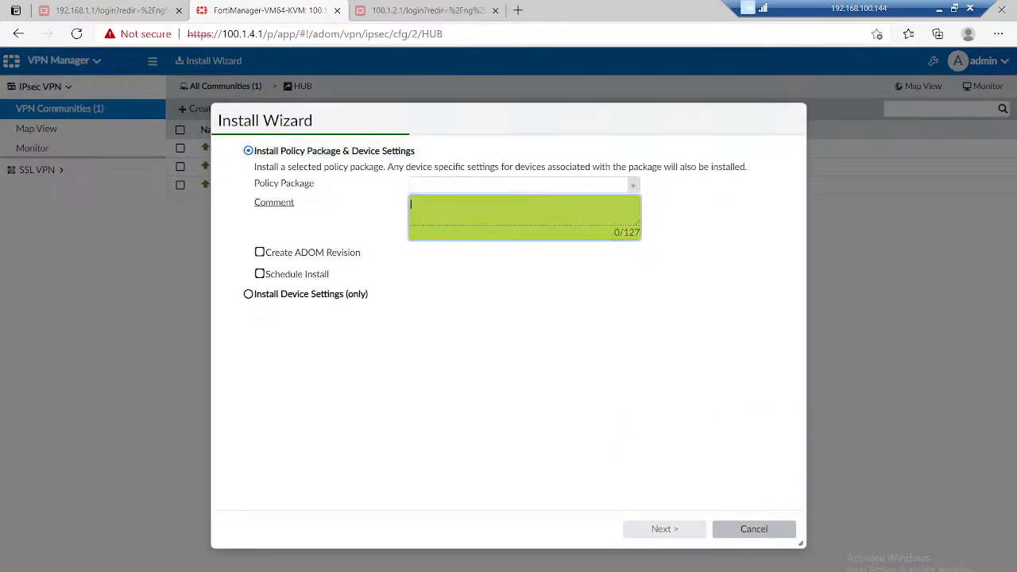
click(524, 185)
click(446, 204)
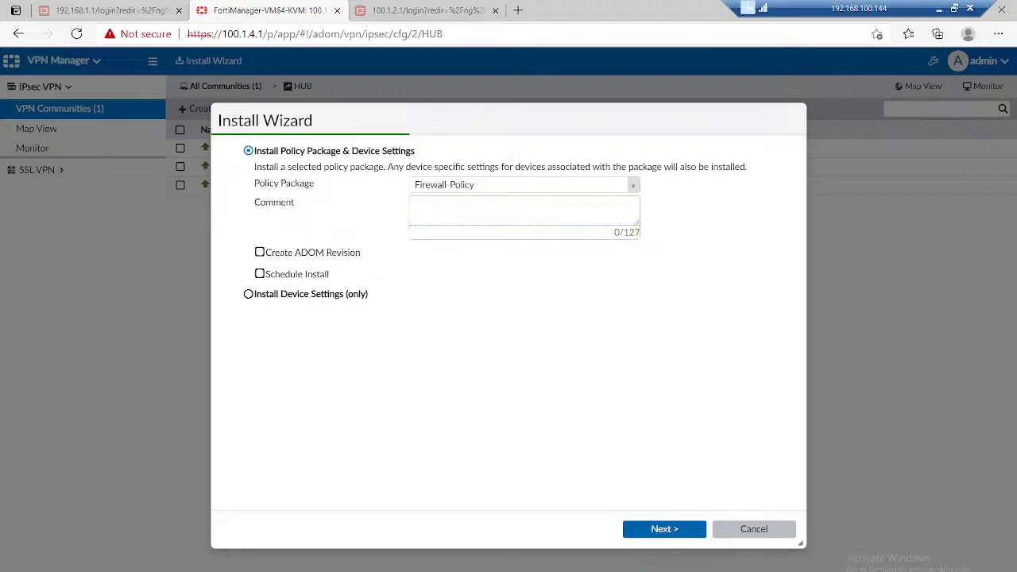
click(664, 529)
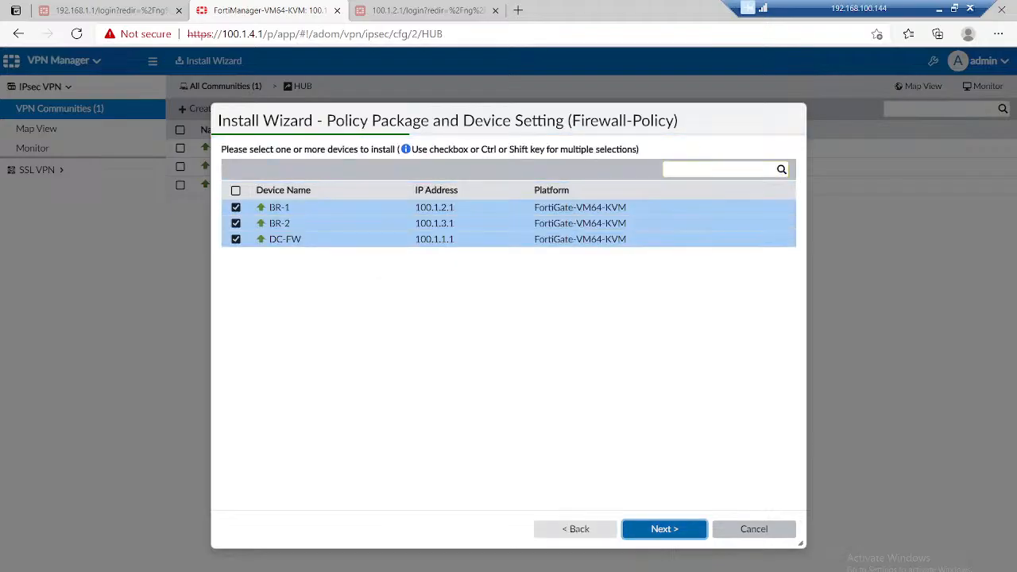
click(664, 529)
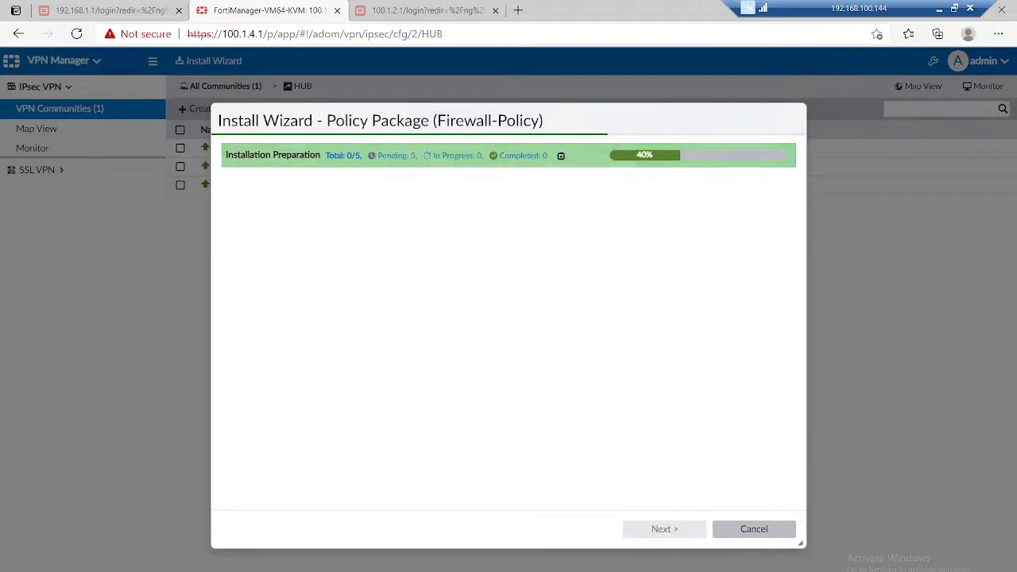
mouse_move(654, 570)
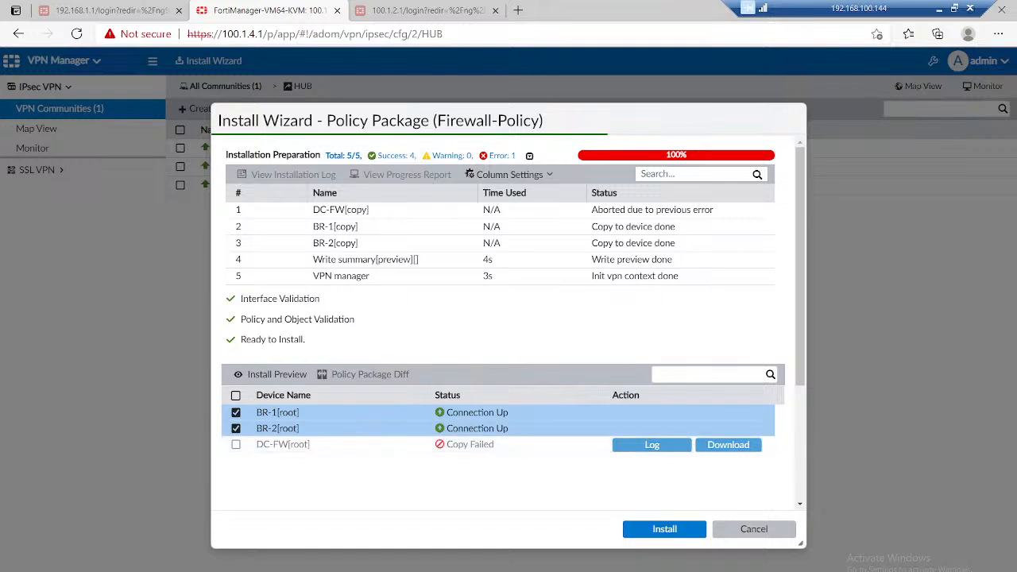
Step: Read the full installation log for DC-FW, and cancel the pending installation
click(652, 445)
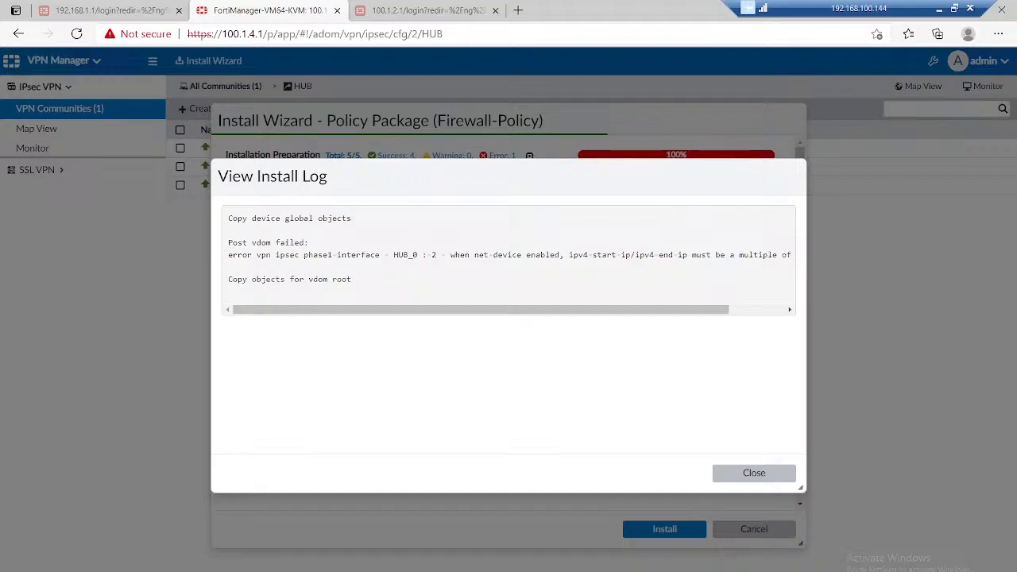
mouse_move(667, 310)
mouse_down()
mouse_move(719, 310)
mouse_move(668, 310)
mouse_up()
click(754, 473)
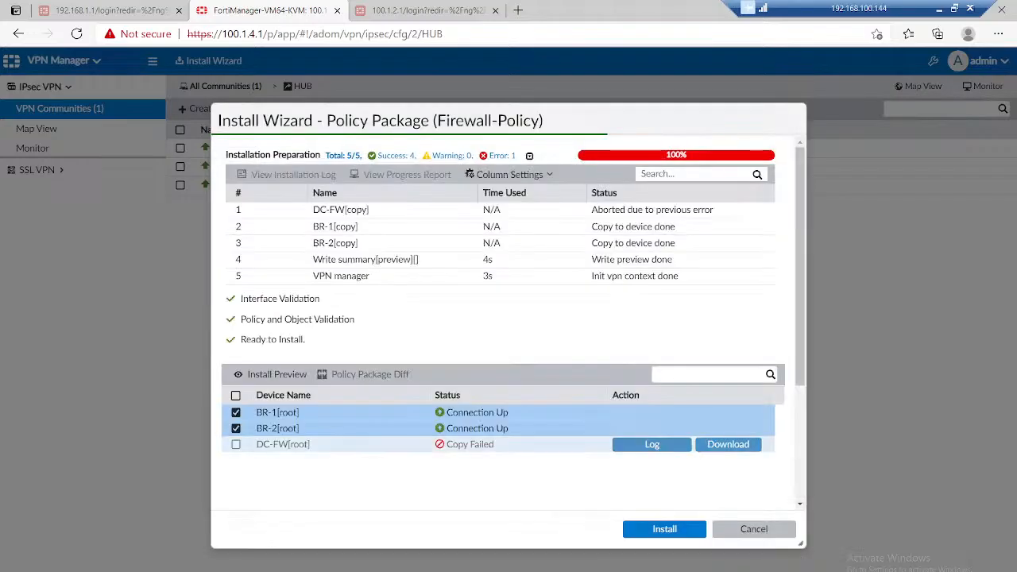
click(754, 529)
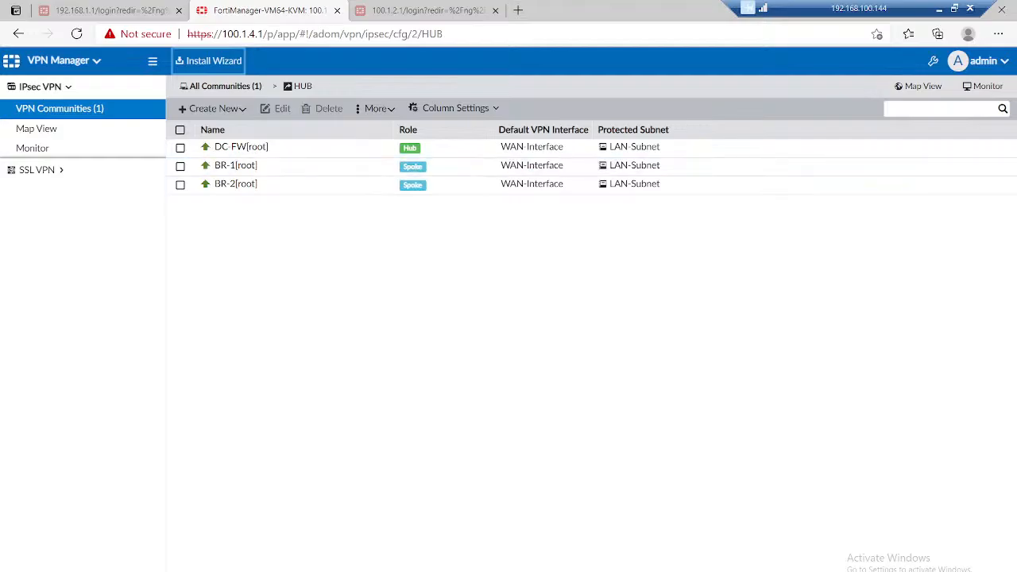
Step: Turn off net-device in the DC-FW hub gateway's Advanced Options and save the gateway
click(180, 147)
click(276, 108)
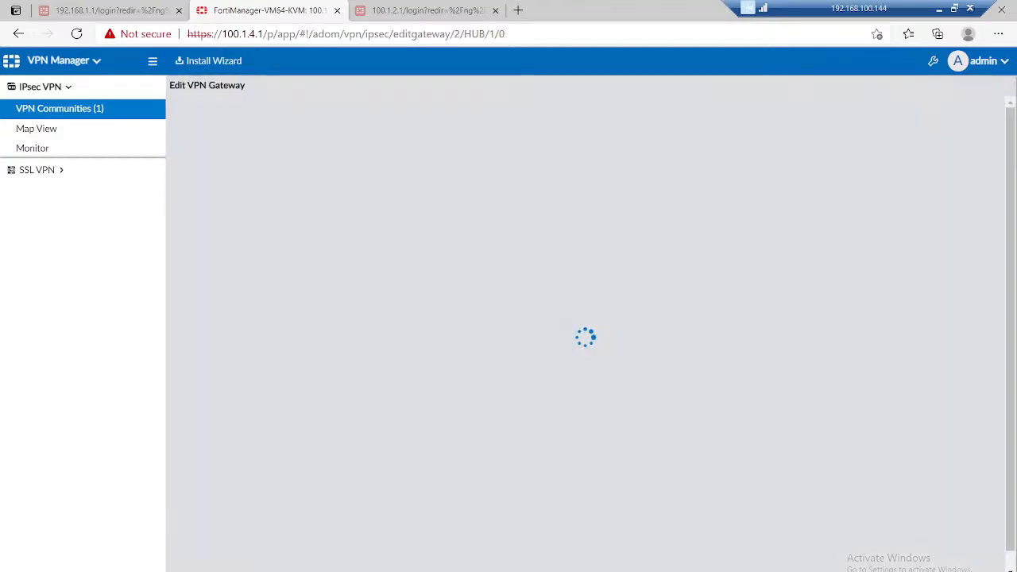
scroll(585, 334, down, 2)
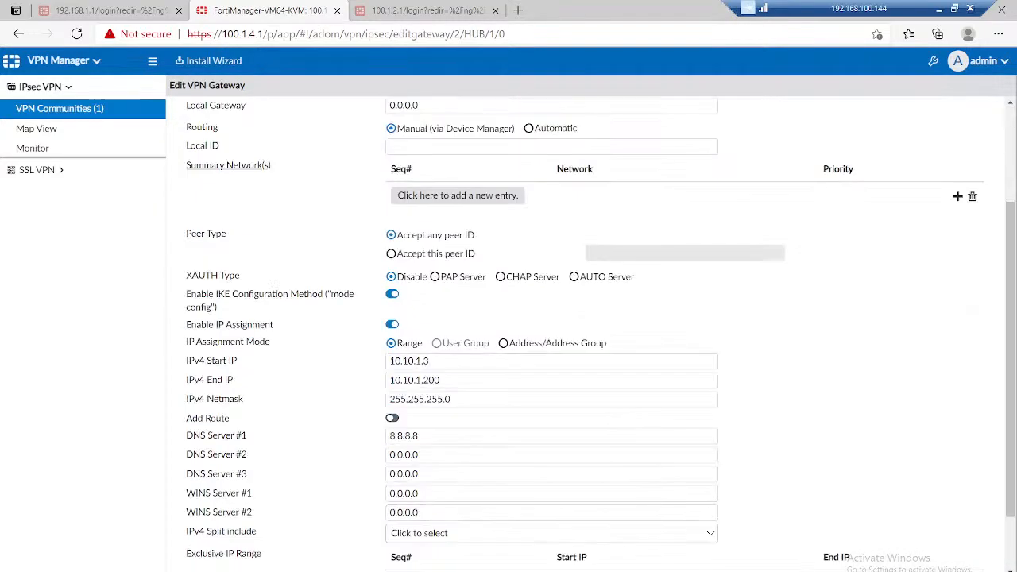
scroll(585, 334, down, 1)
scroll(585, 334, down, 3)
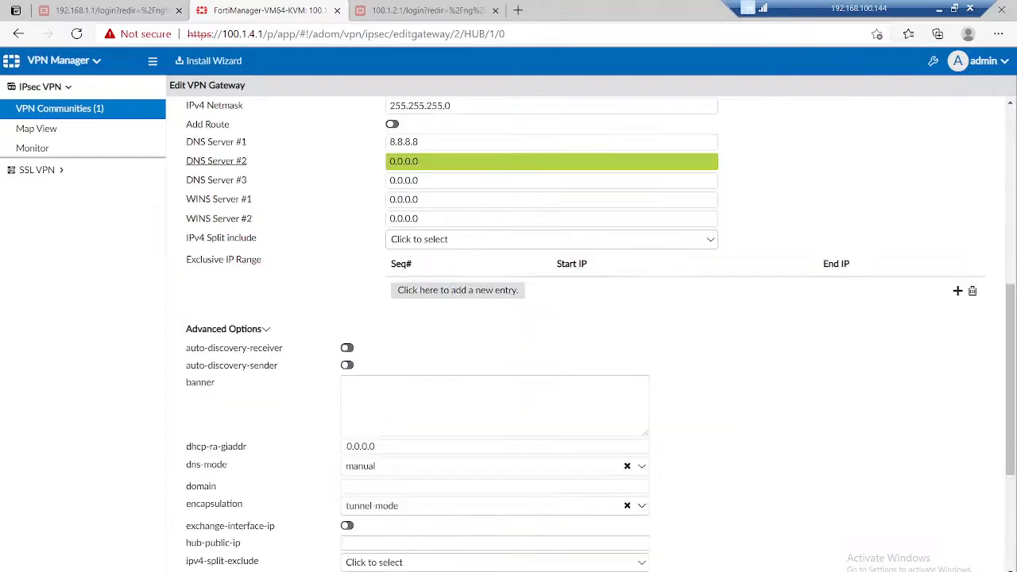
scroll(585, 333, down, 3)
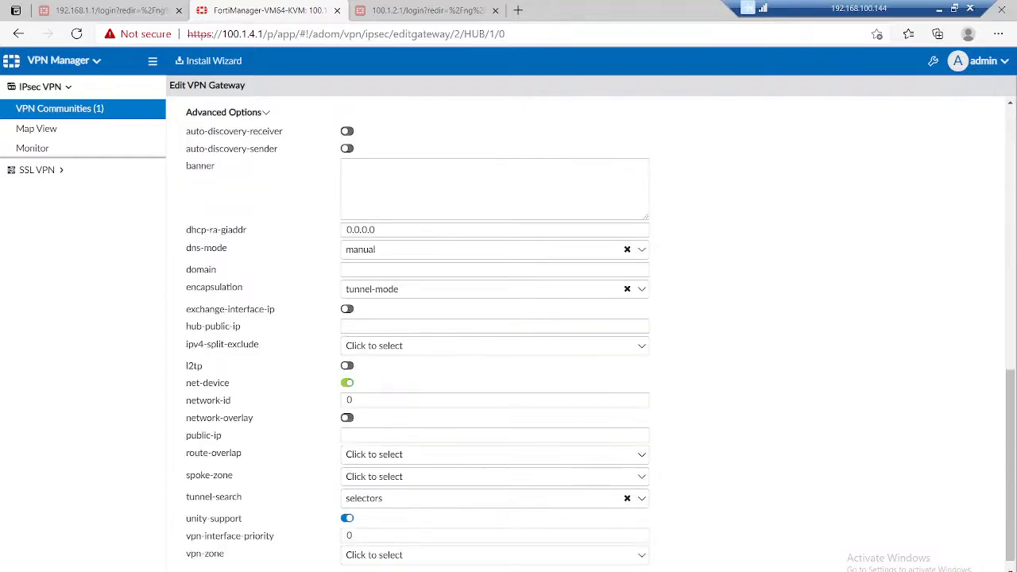
click(347, 383)
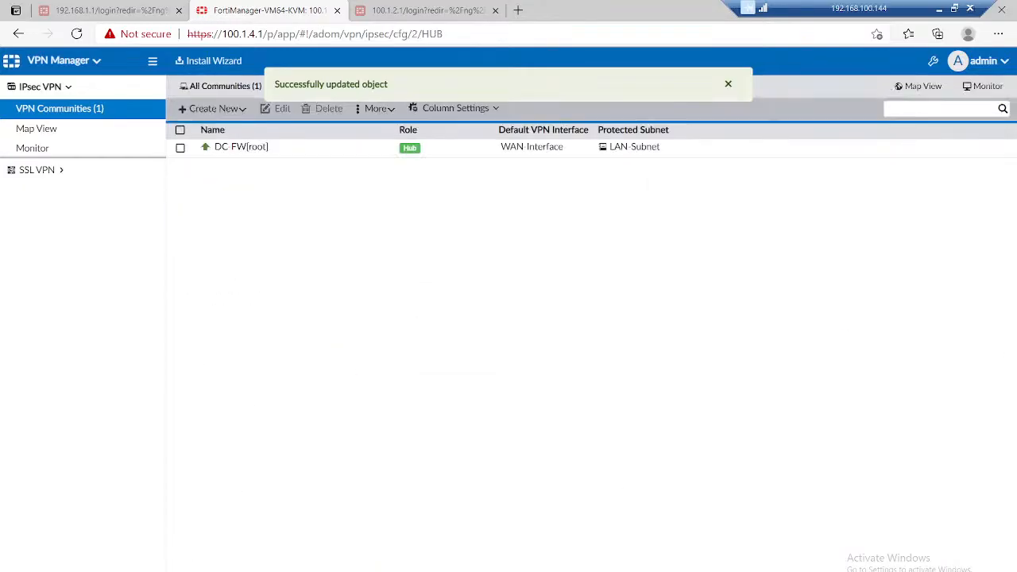
Step: Install the Firewall-Policy package with device settings on BR-1, BR-2 and DC-FW
click(208, 60)
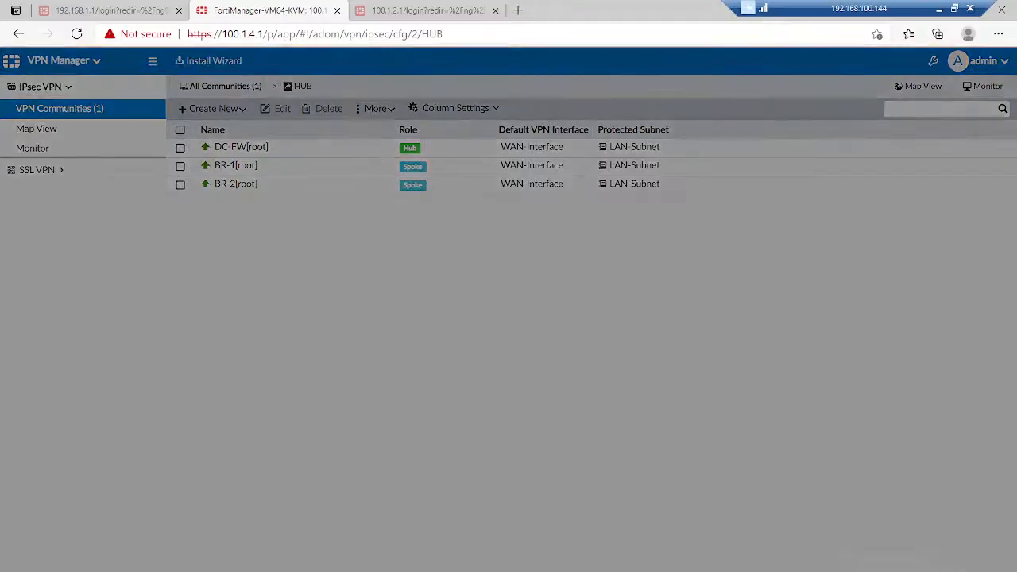
click(318, 151)
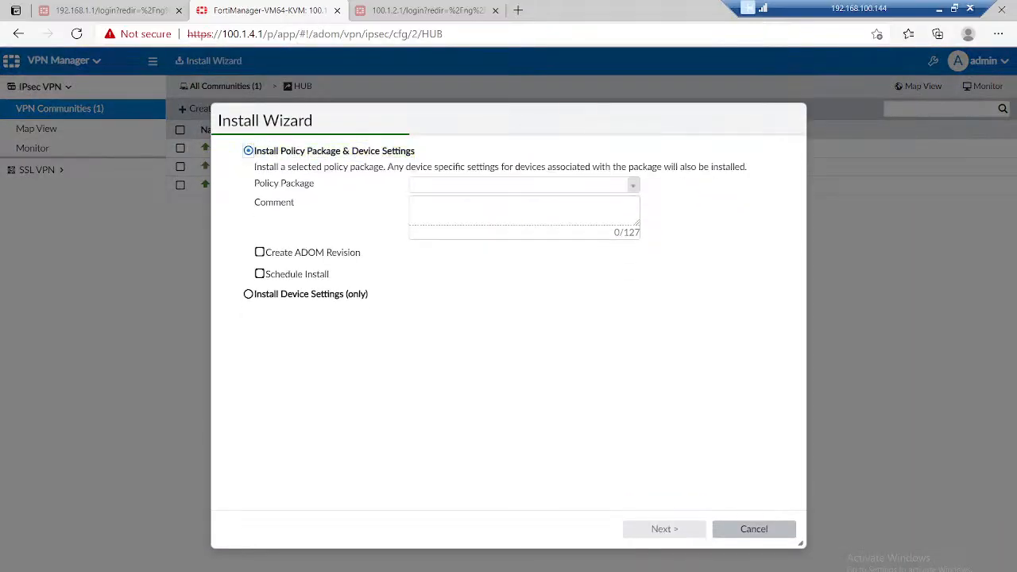
click(521, 184)
click(446, 204)
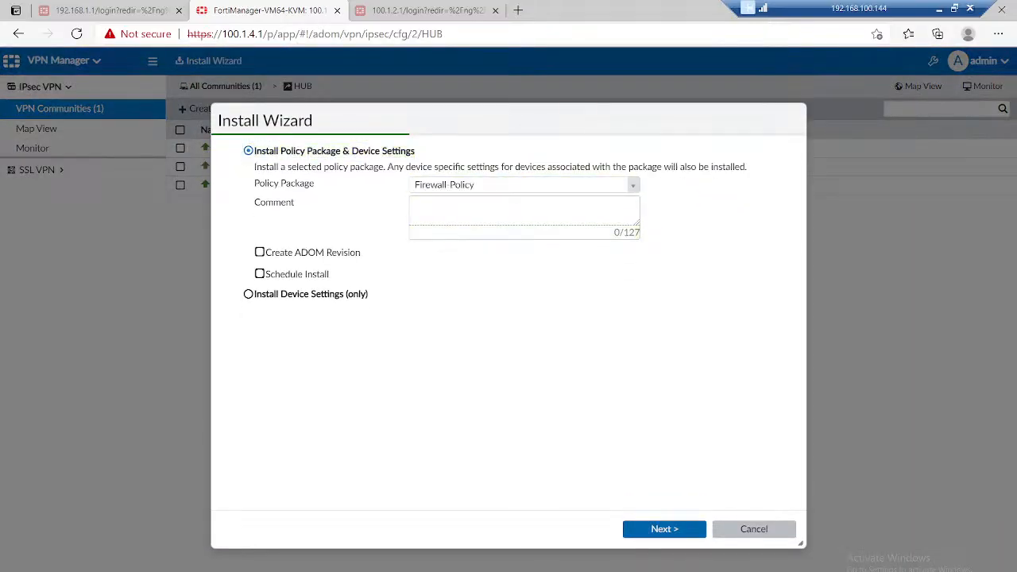
click(664, 529)
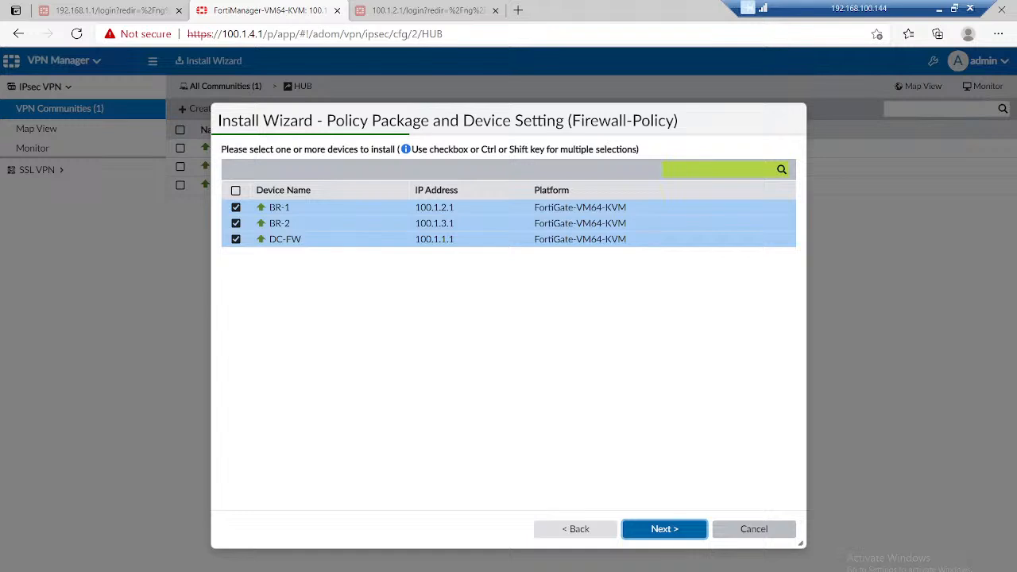
click(664, 529)
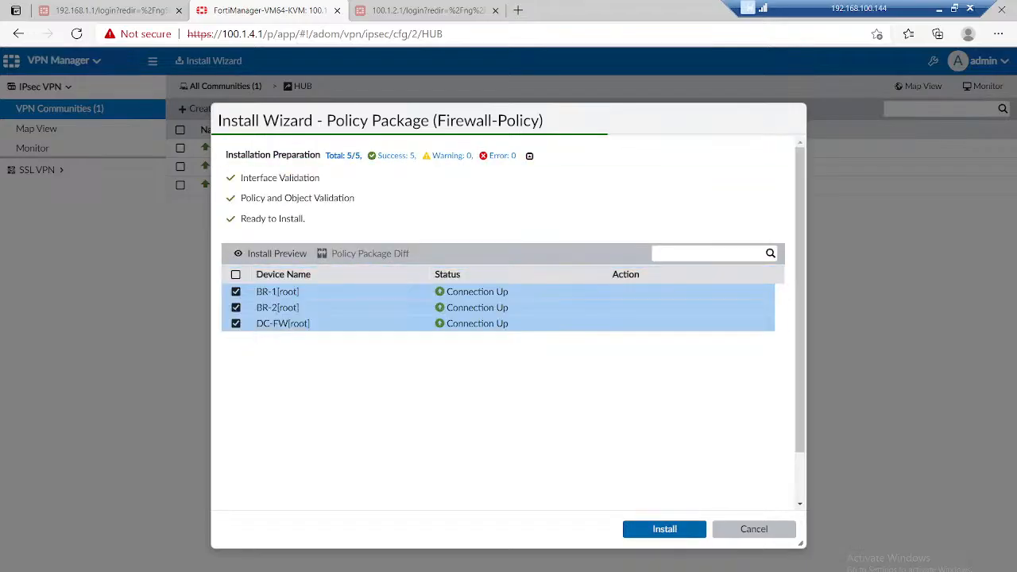
click(665, 530)
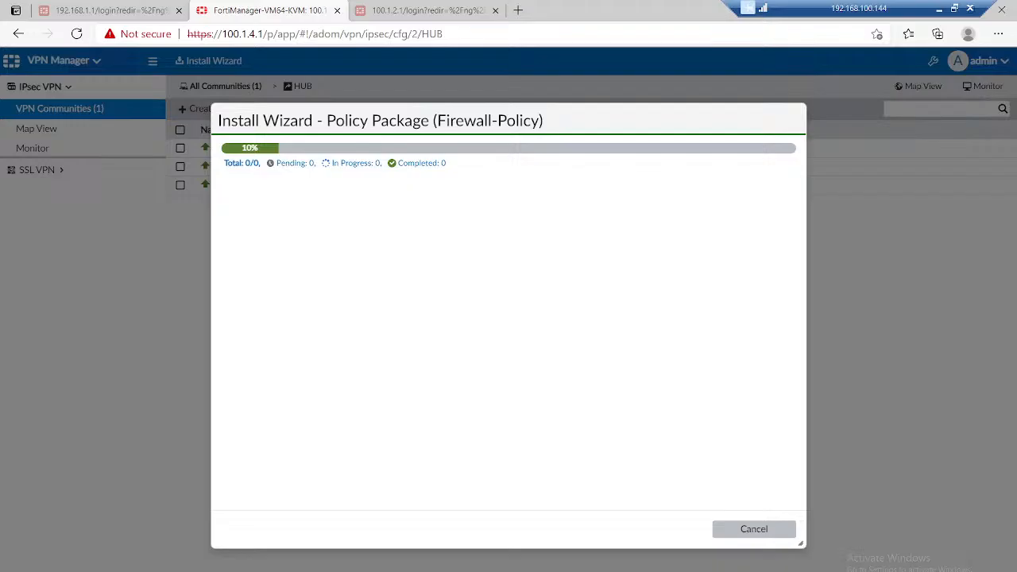
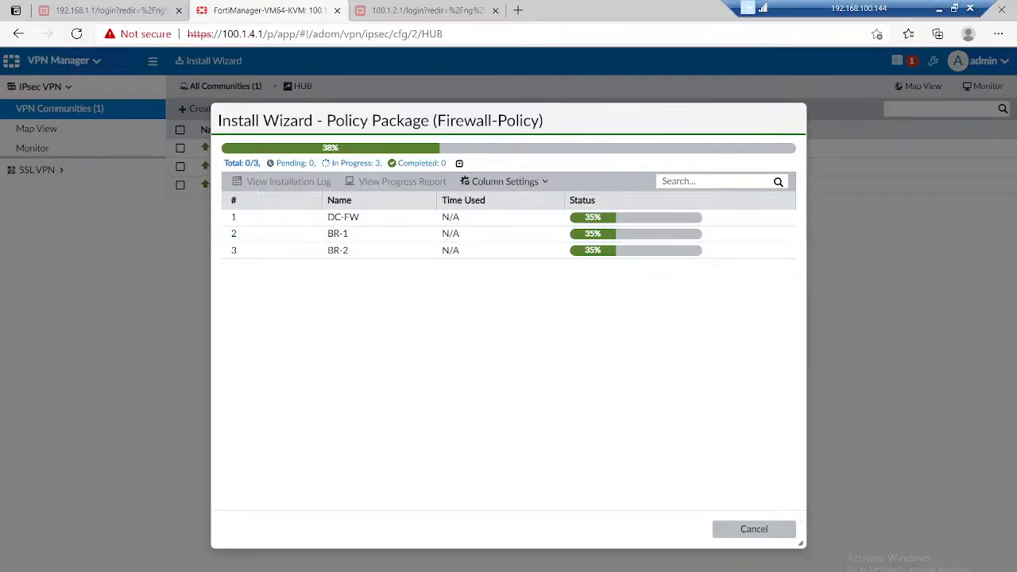
Step: Switch to the Day 25 page in OneNote and add the line "DC - phase 1 - vpn interface -" with 10.10.1.1 and 10.10.1.2 beneath it
click(939, 9)
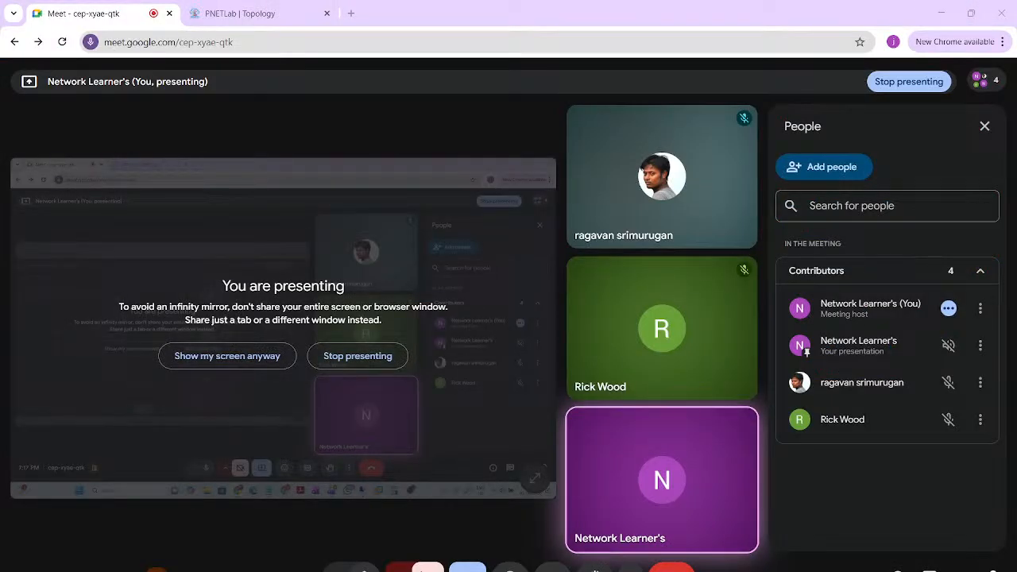
key(alt+Tab)
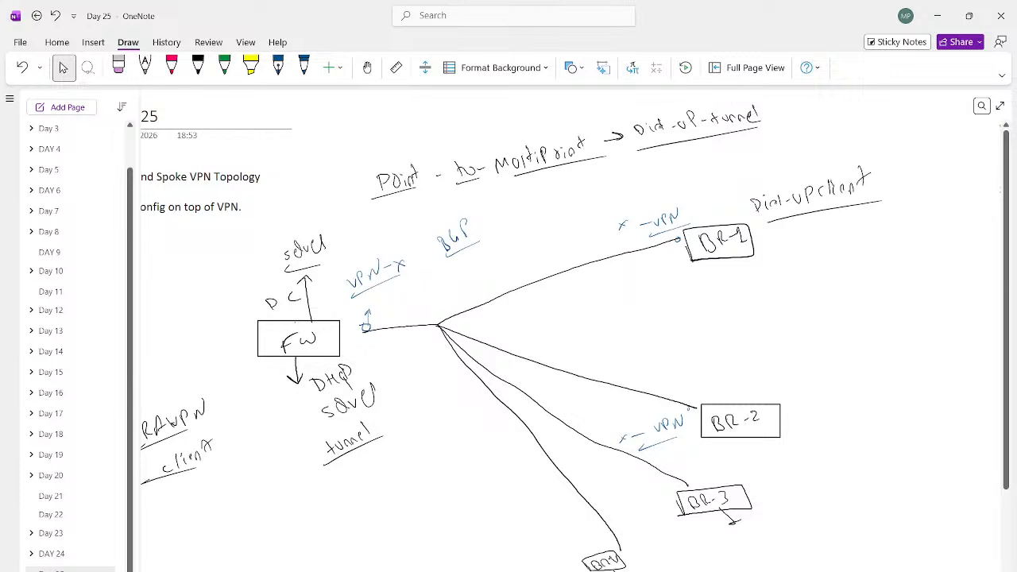
scroll(936, 319, right, 6)
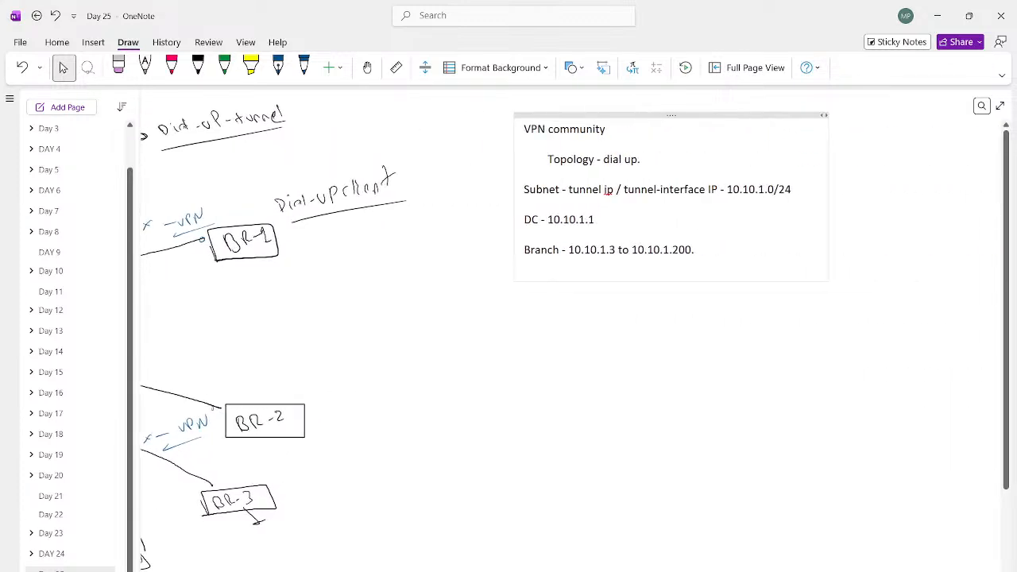
key(Return)
key(Return)
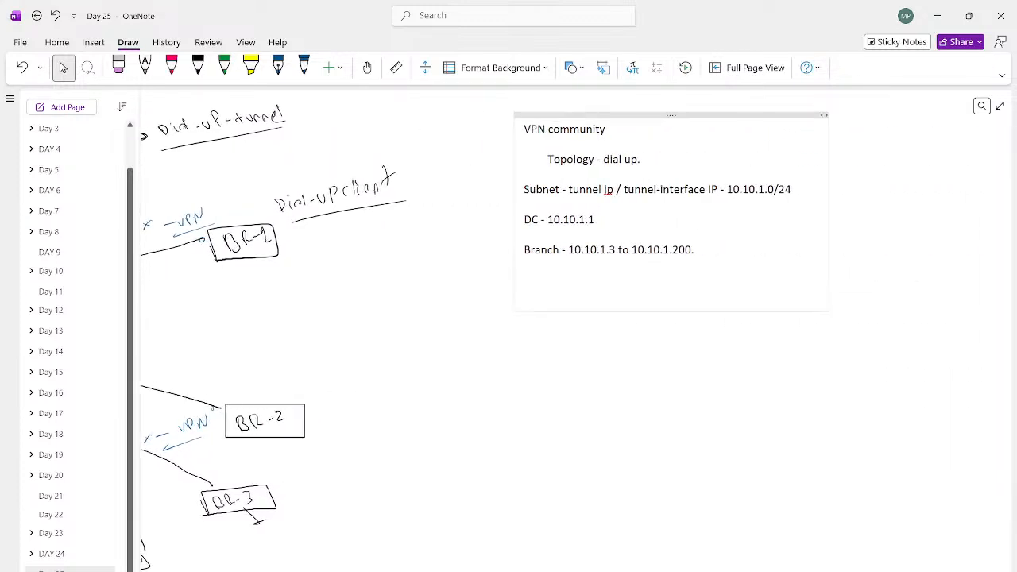
text(DC - phase 1 - vpn interface -)
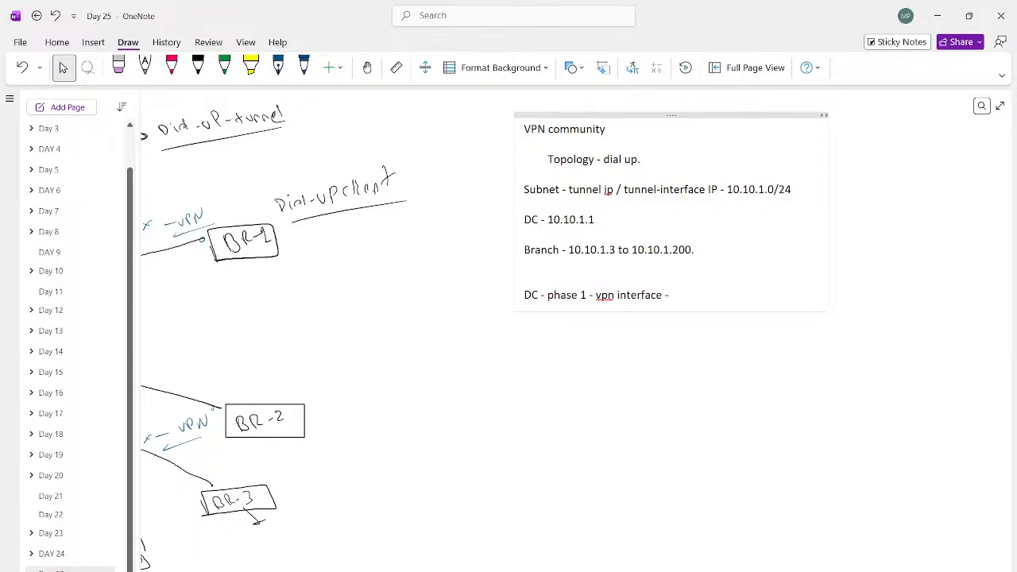
key(Return)
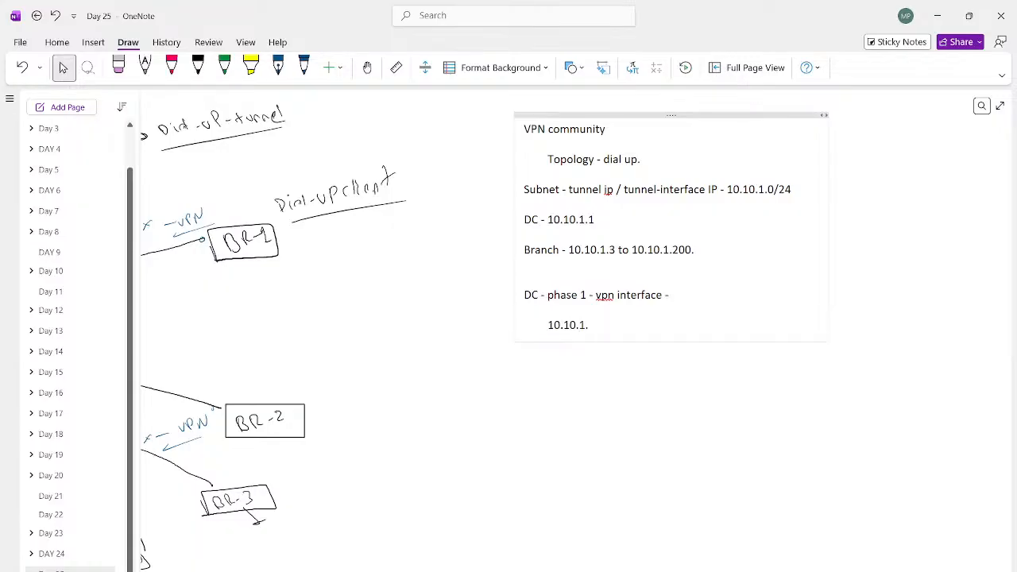
key(Return)
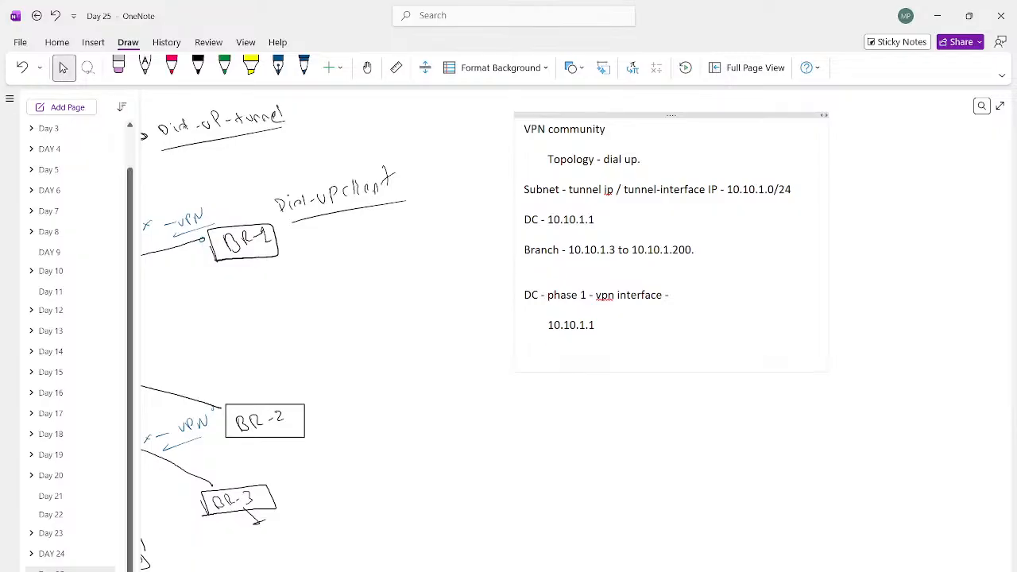
text(10.10.1.2)
key(Return)
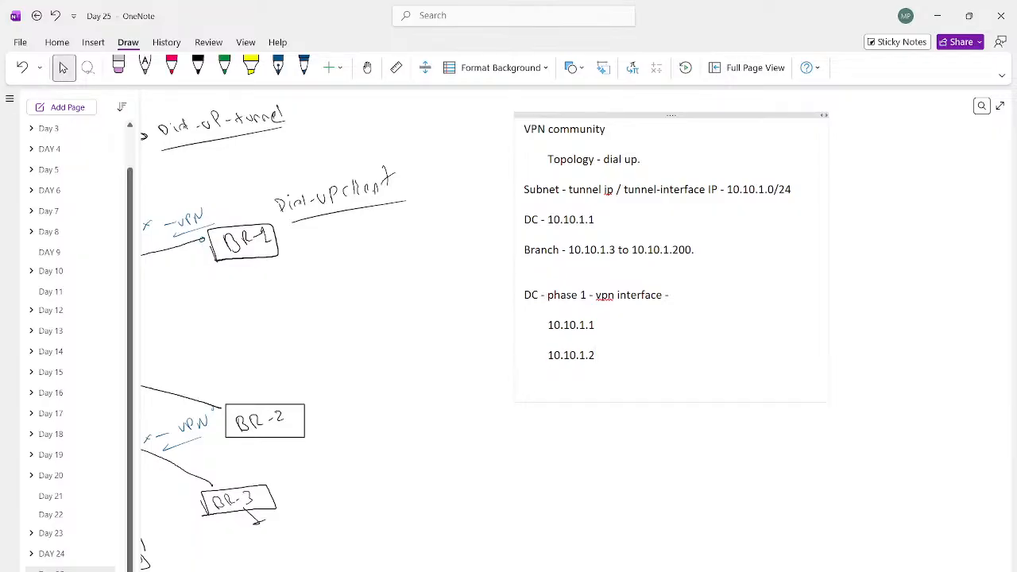
Step: Add the note lines "BGP - Templates", "HUB template" and "Spoke template." below the tunnel addresses
text(BGP - Templates)
key(Return)
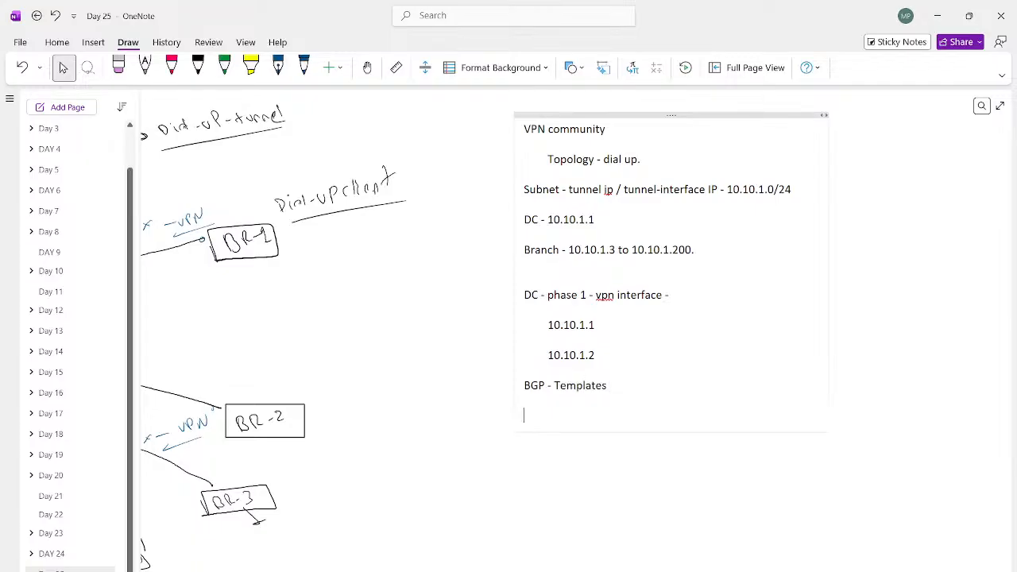
text(HUB template)
key(Return)
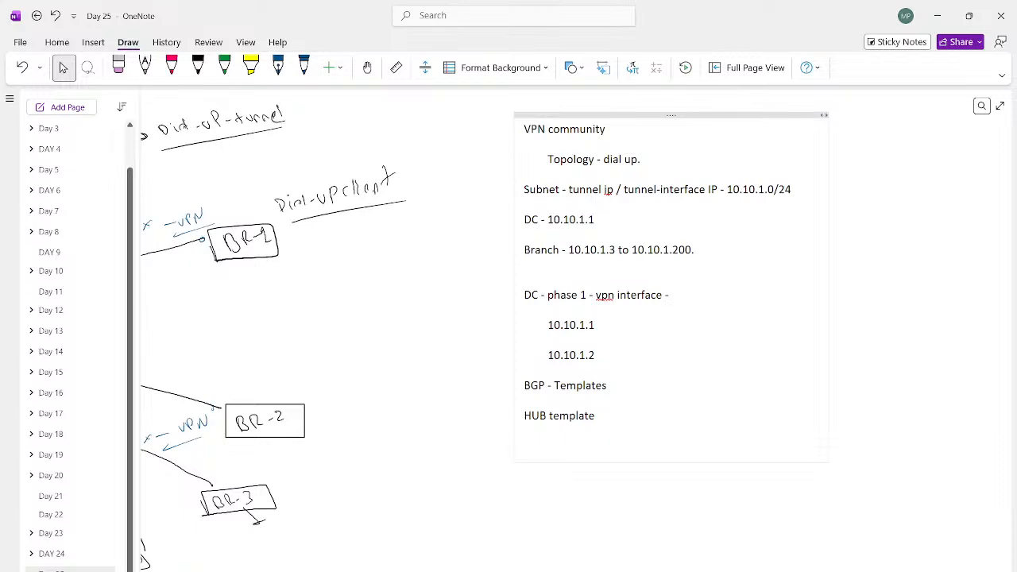
text(Spoke template.)
key(Return)
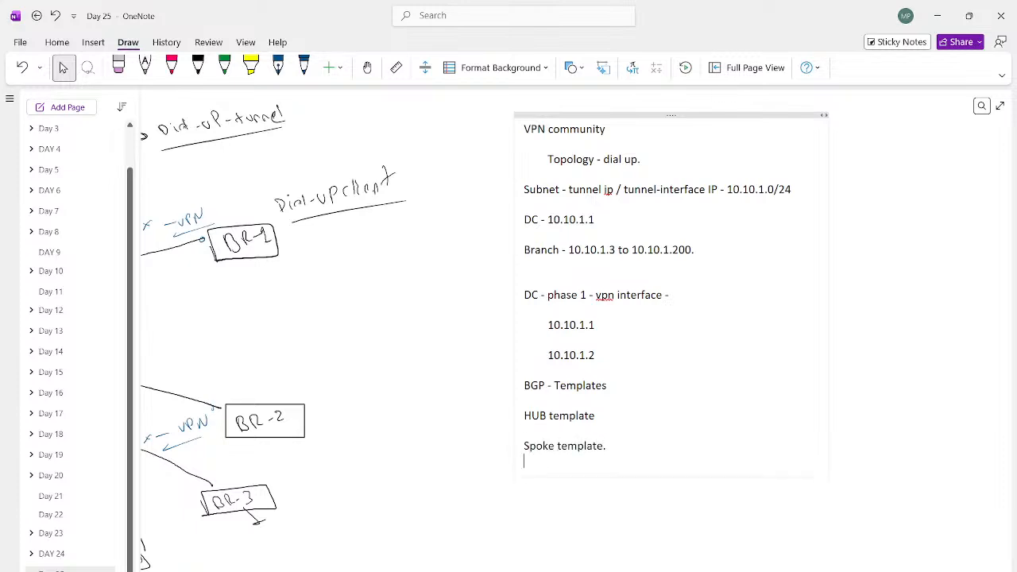
Step: Add the note lines "DC , BR1 BR2 ,", "Normalized interface" and "Security policy." below the spoke template line
key(Return)
text(DC , BR)
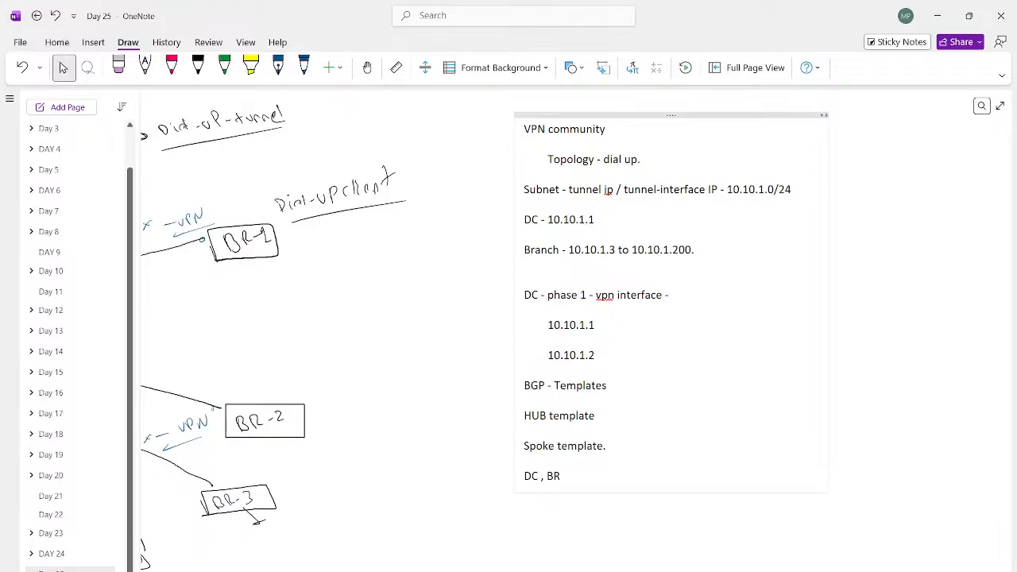
text(1 BR2Nor)
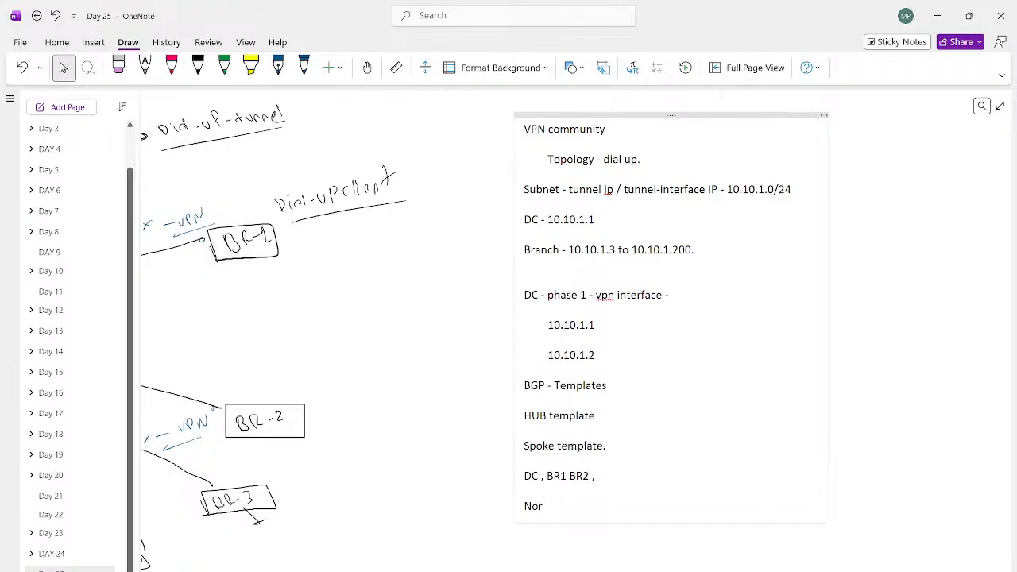
text(malized interface)
key(Return)
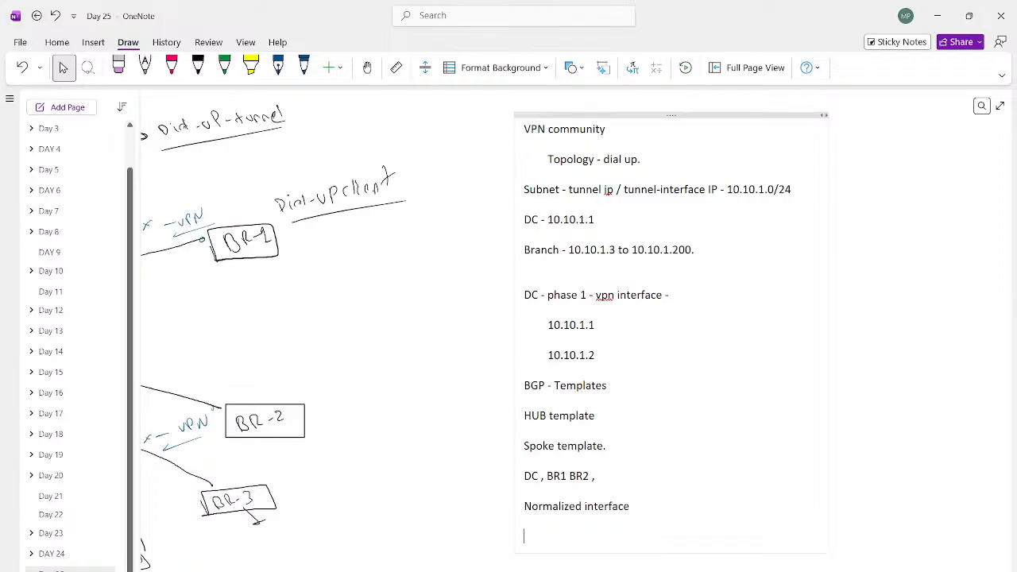
text(Security policy.)
Step: Return to FortiManager, finish the install wizard, and open the system interface list of DC-FW in Device Manager
key(alt+Tab)
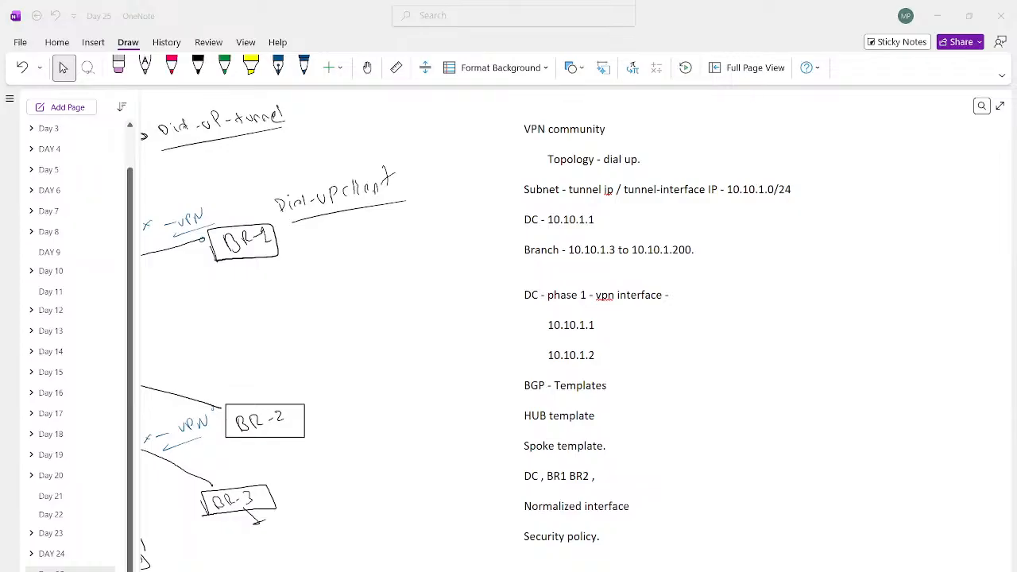
key(alt+Tab)
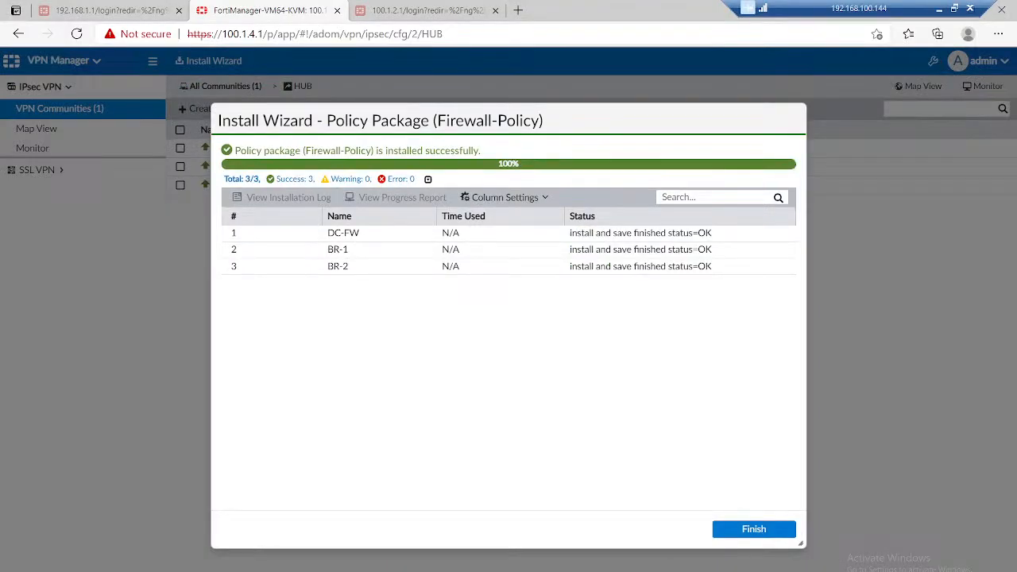
click(755, 530)
click(63, 62)
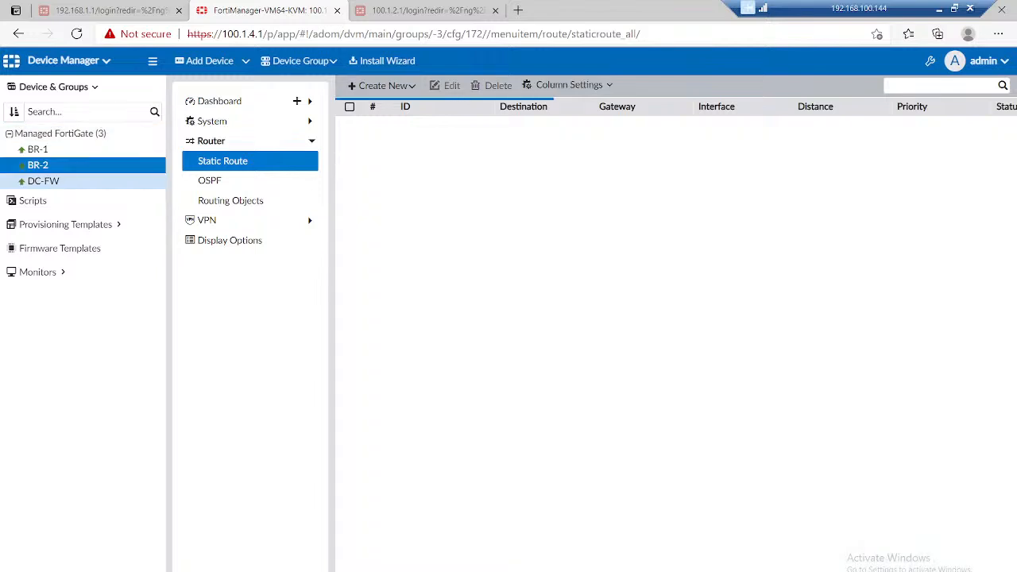
click(44, 181)
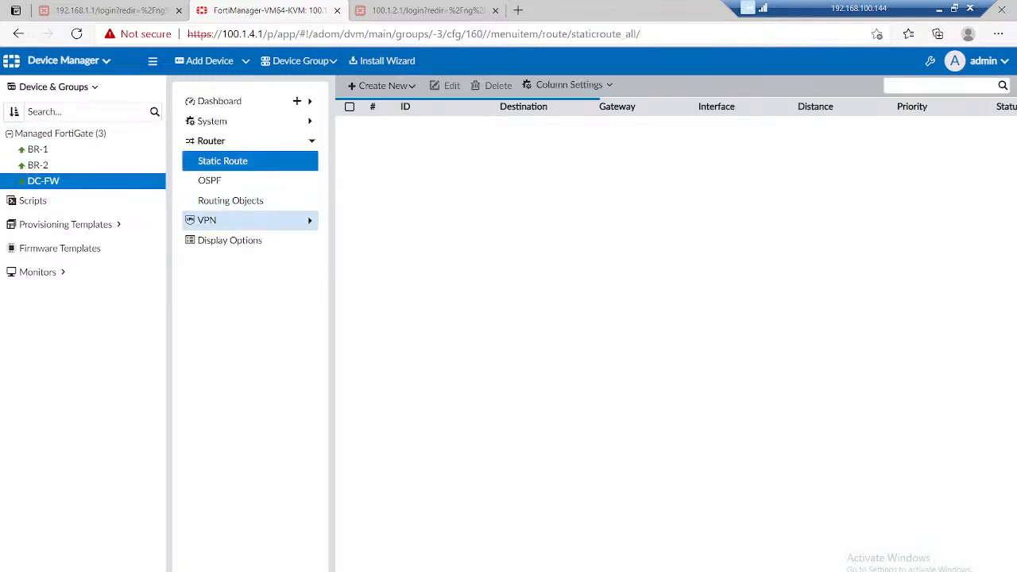
click(238, 120)
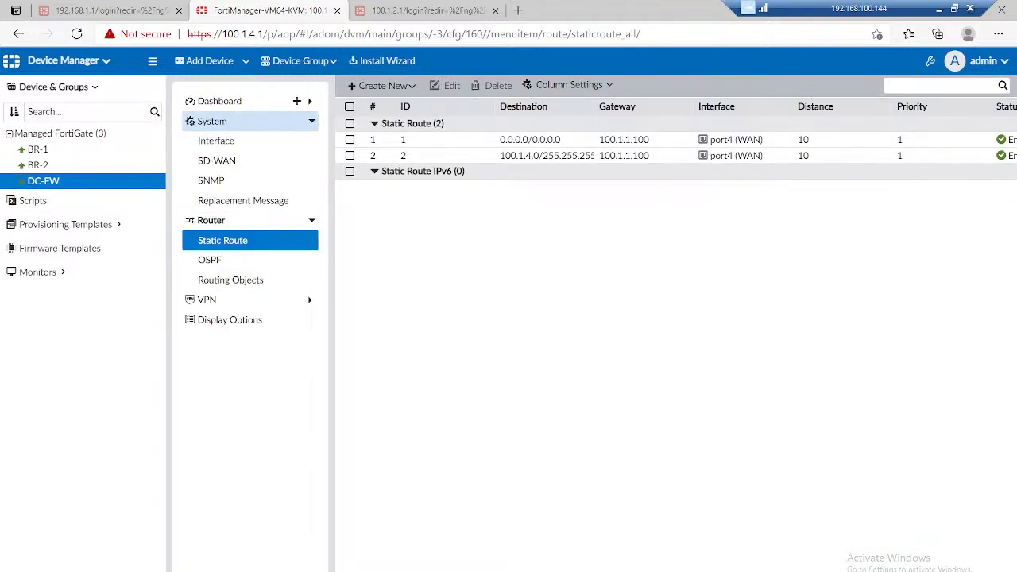
click(216, 141)
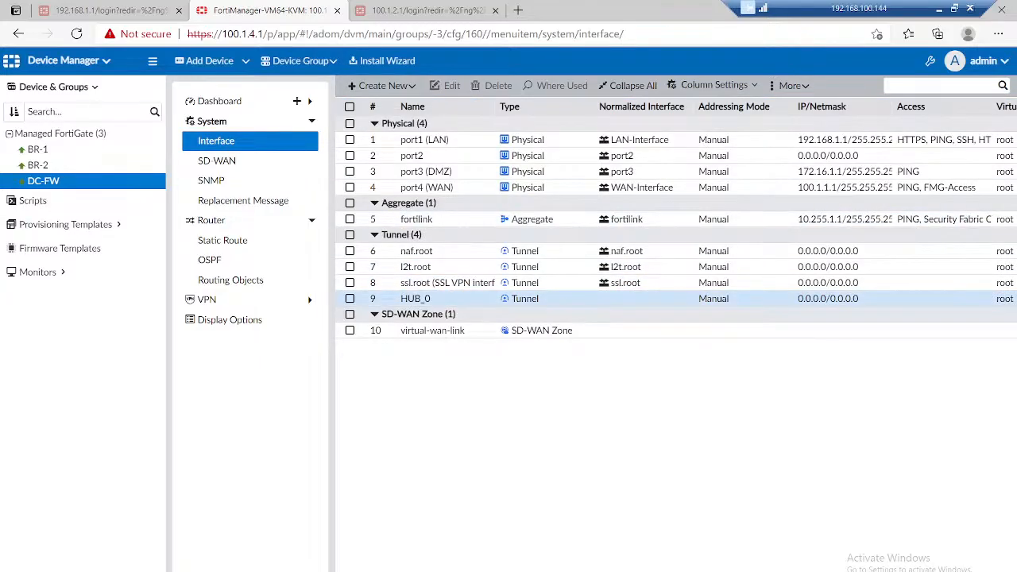
Step: Edit DC-FW's HUB_0 tunnel interface, setting its IP/Netmask to 10.10.1.1/32 and its Remote IP to 10.10.1.2/24
click(415, 299)
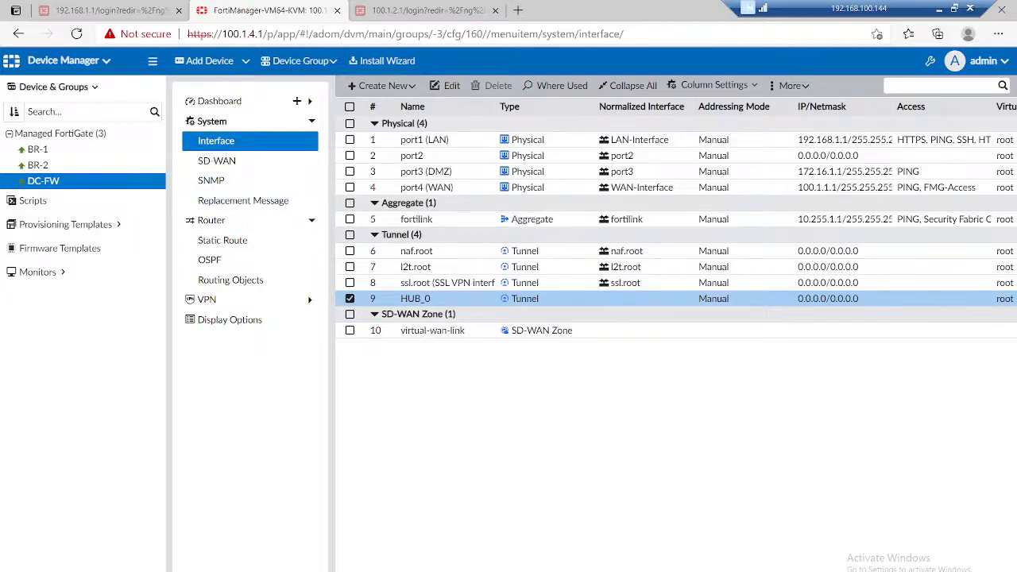
click(446, 85)
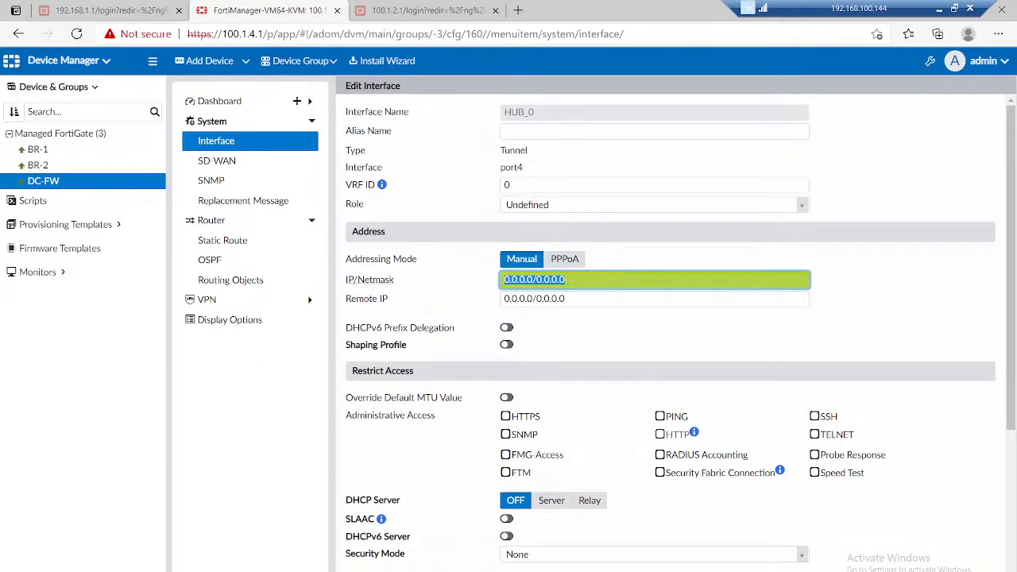
text(10.10.1.1/32)
key(Tab)
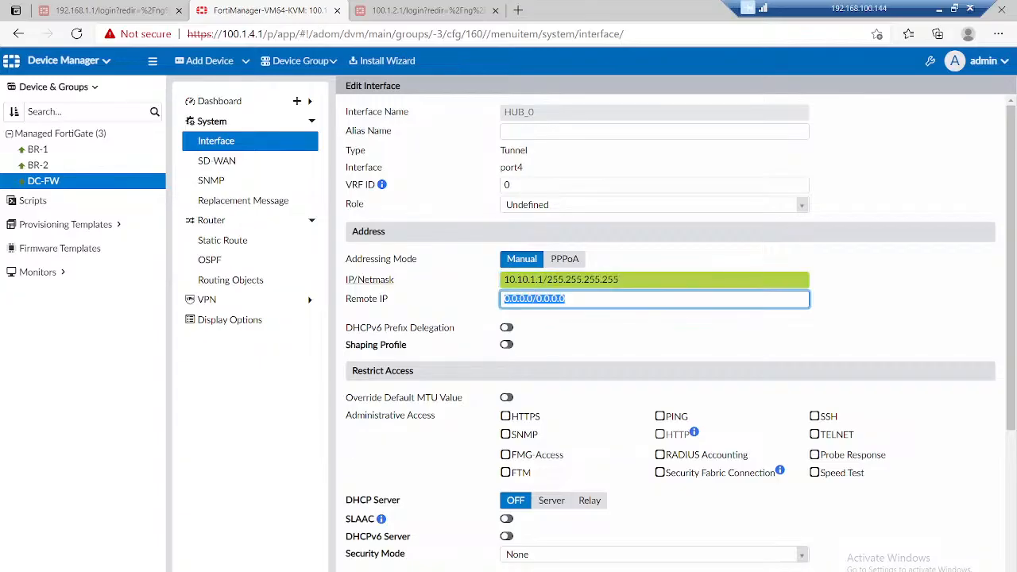
text(10.10.1.)
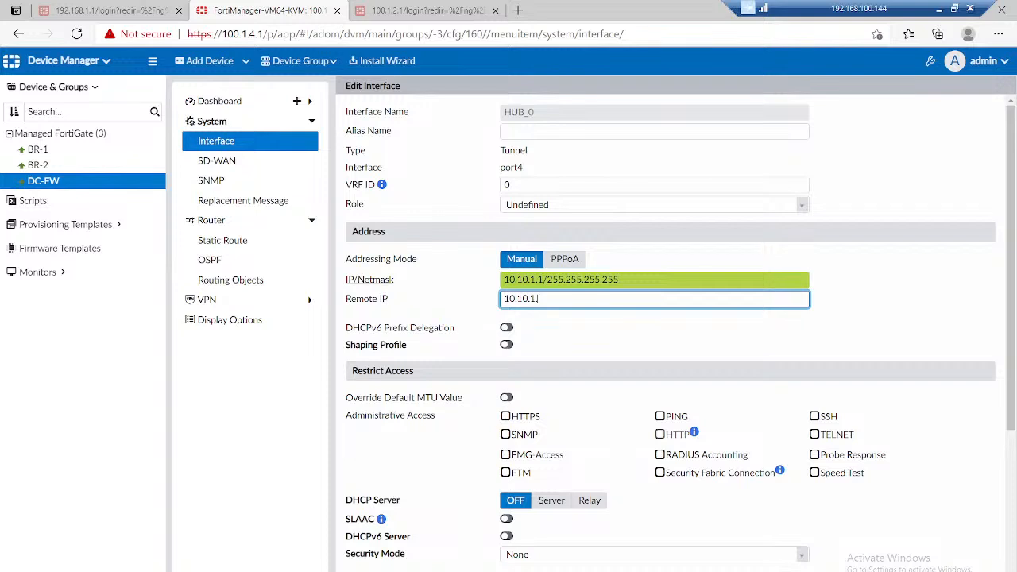
text(2/24)
Step: Try changing the HUB_0 interface's IP/Netmask to 10.10.1.1/255.255.255.0
key(shift+Tab)
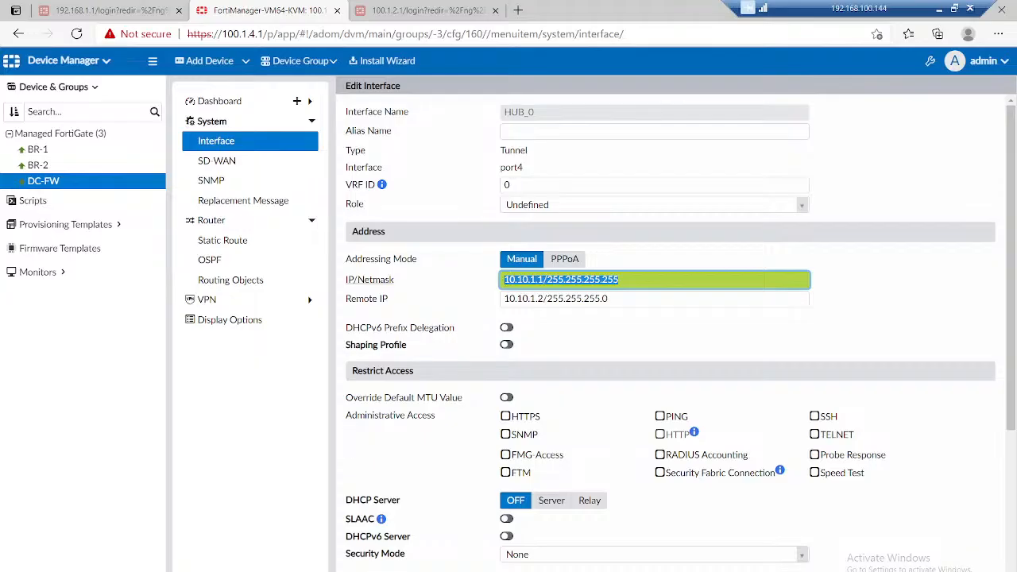
double_click(583, 280)
click(618, 280)
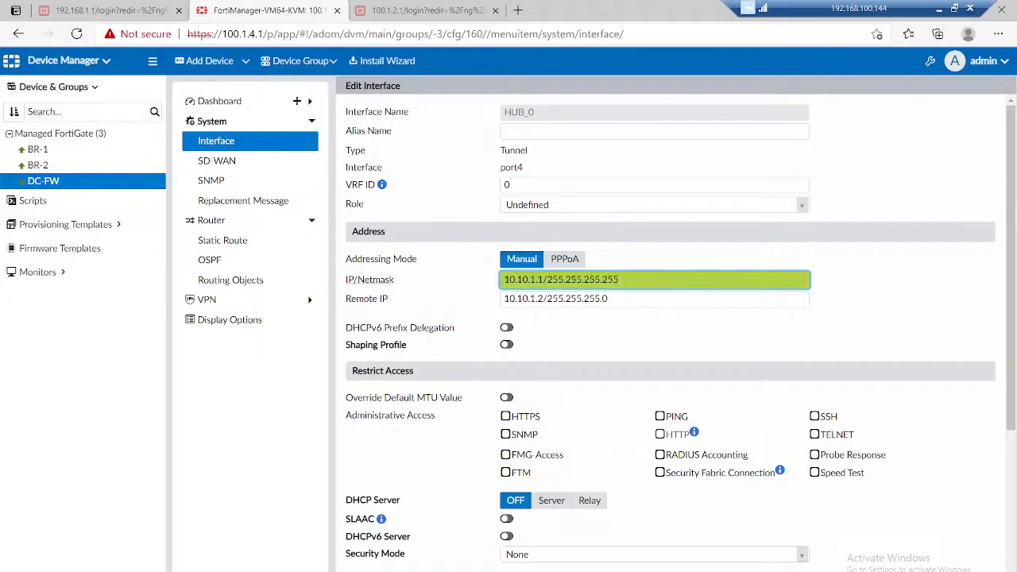
key(BackSpace)
key(BackSpace)
key(BackSpace)
text(0)
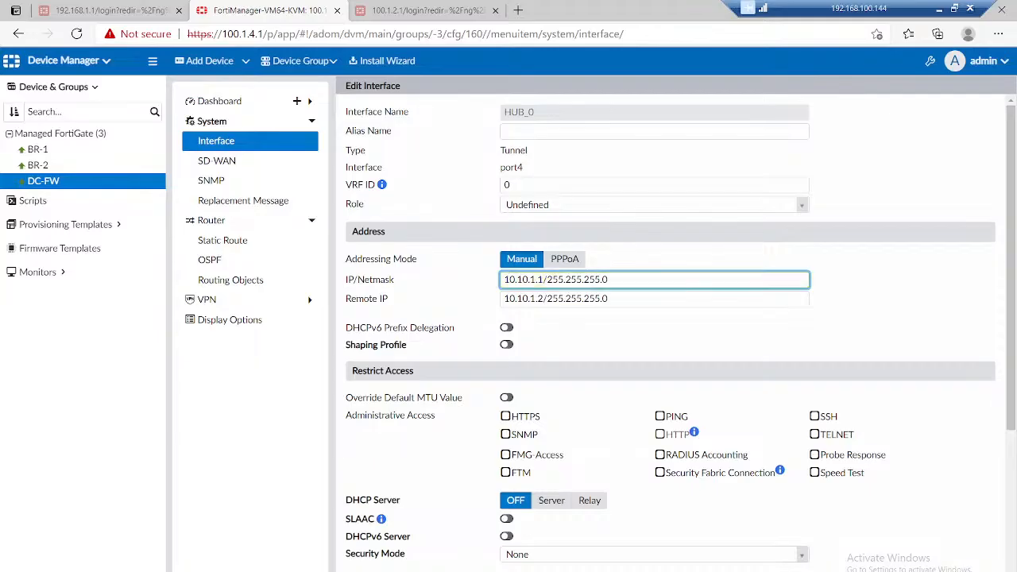
click(435, 307)
Step: Allow PING as administrative access on HUB_0, map it to the normalized interface Tunnel-Interface, and try to save it
scroll(506, 397, down, 1)
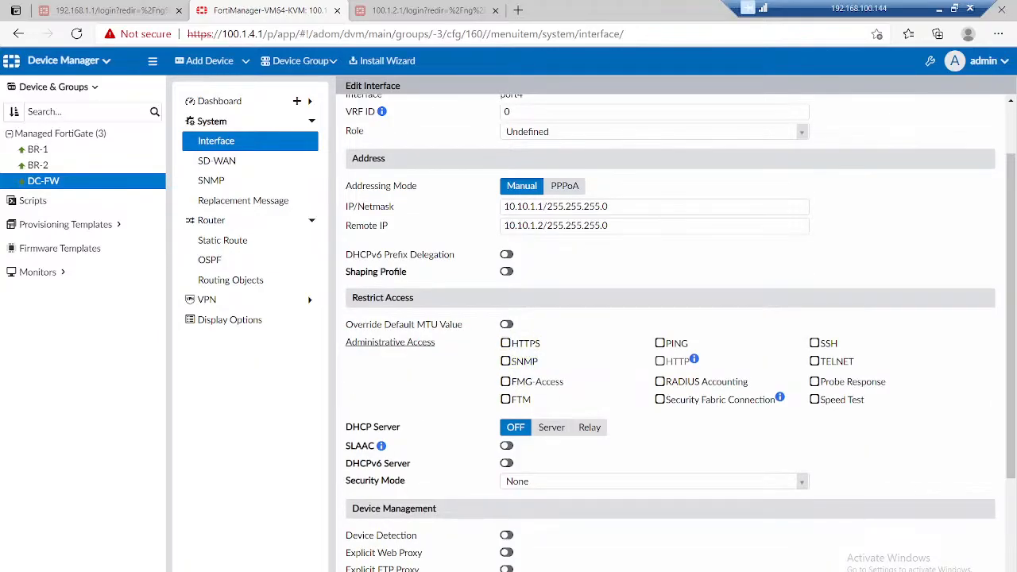
click(661, 343)
scroll(671, 343, down, 2)
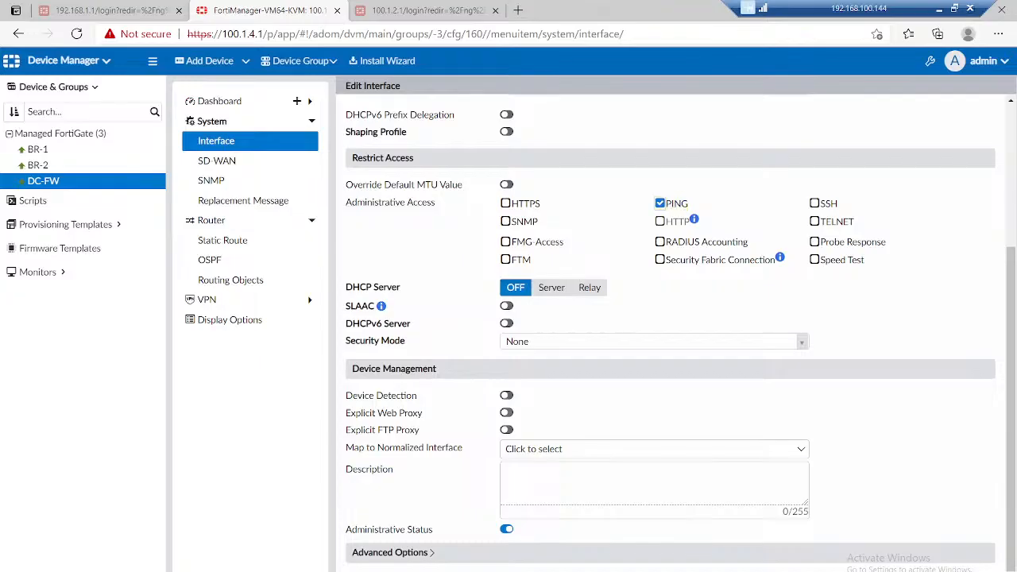
click(651, 448)
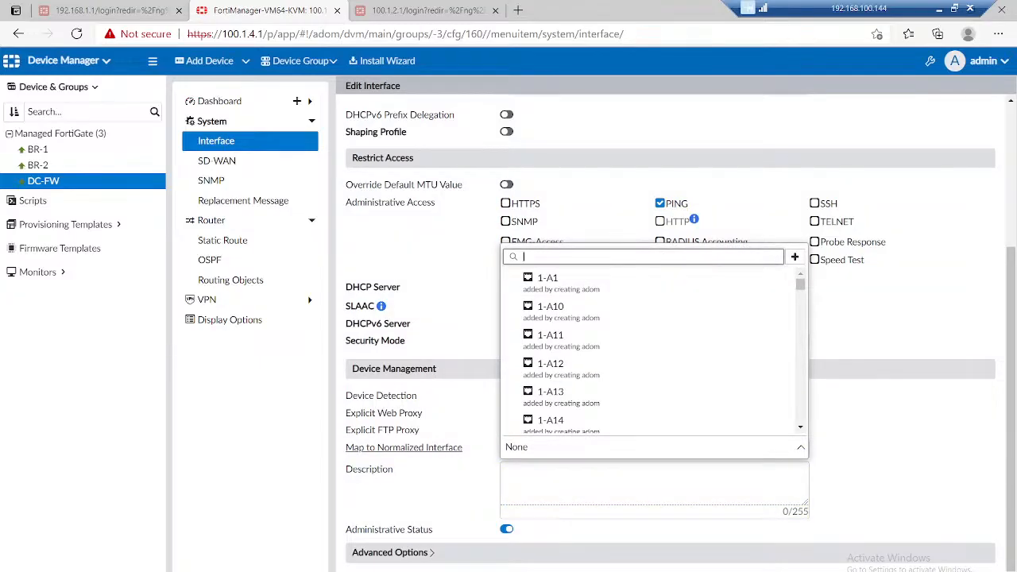
text(tu)
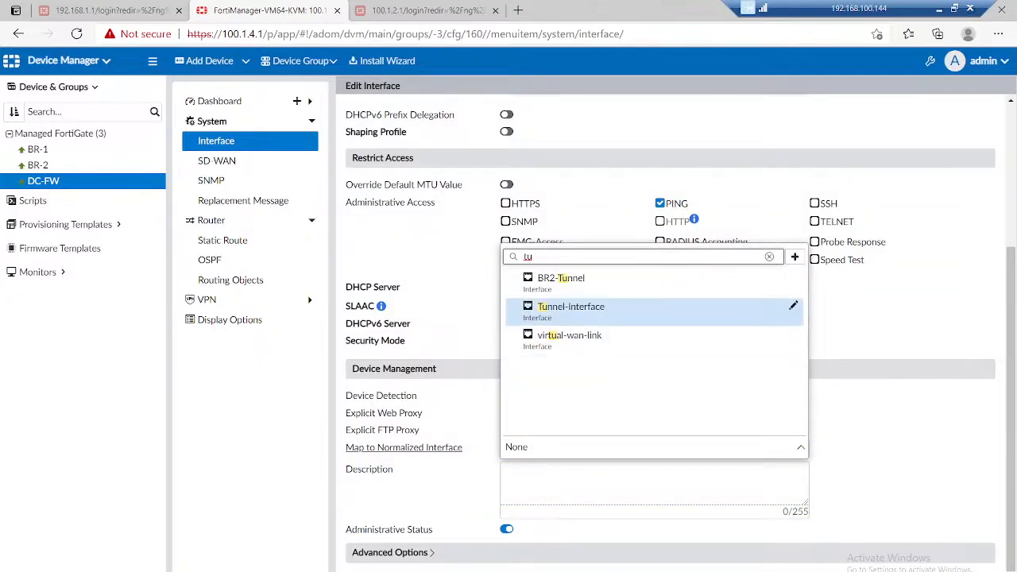
click(573, 307)
scroll(572, 397, up, 3)
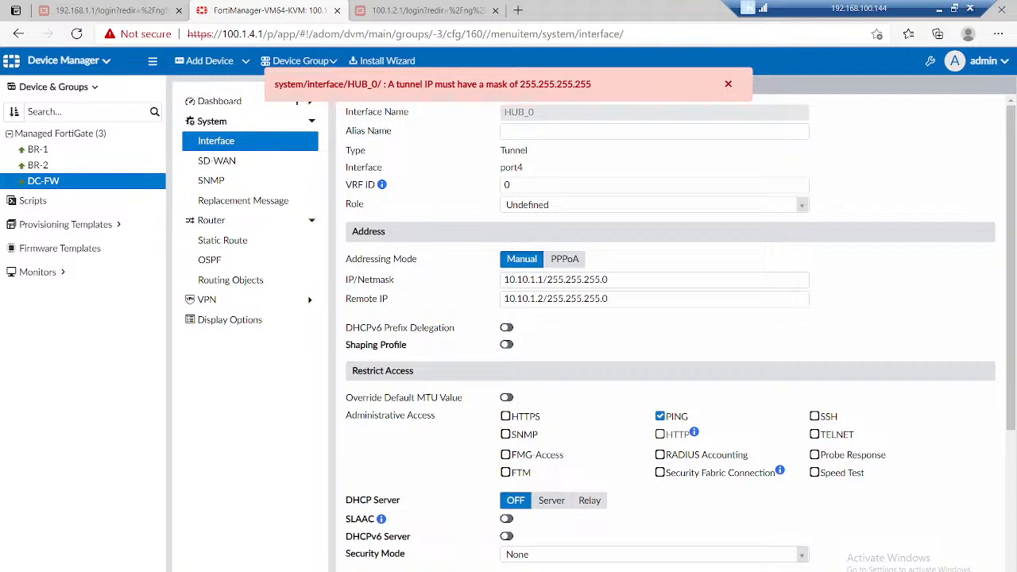
Step: Set the HUB_0 IP/Netmask to 10.10.1.1/255.255.255.255 and save the interface
click(627, 279)
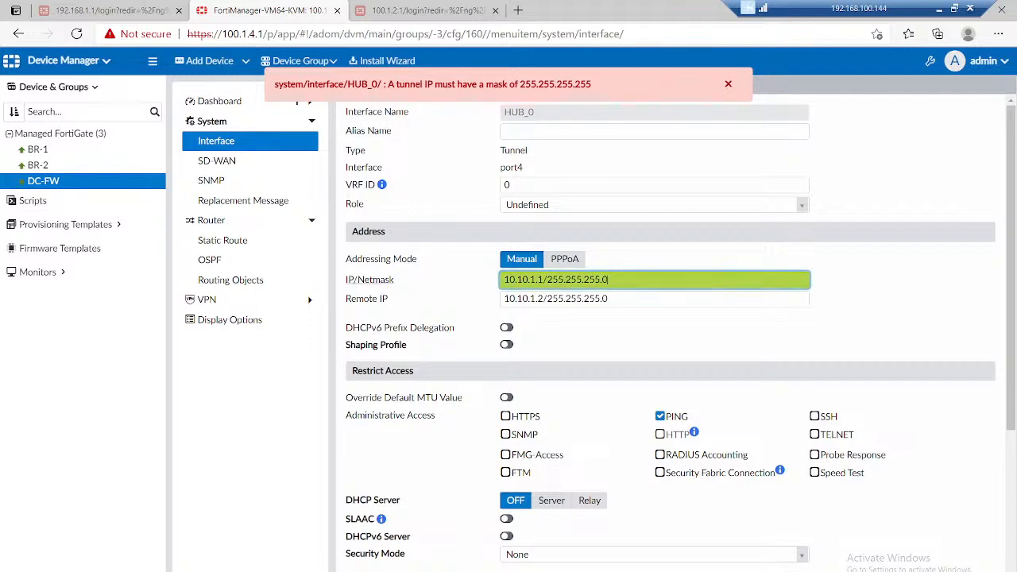
key(BackSpace)
text(255)
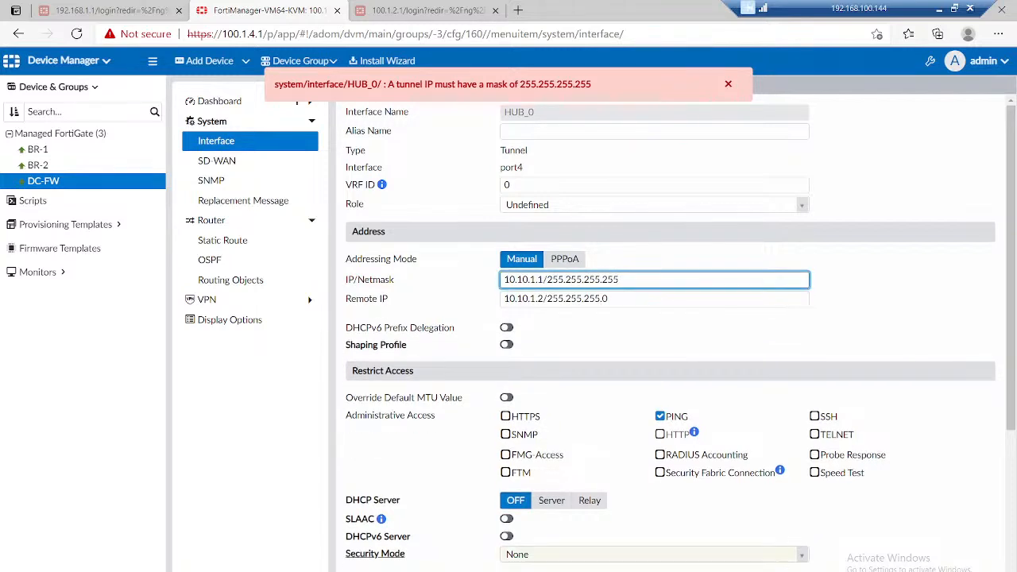
key(Return)
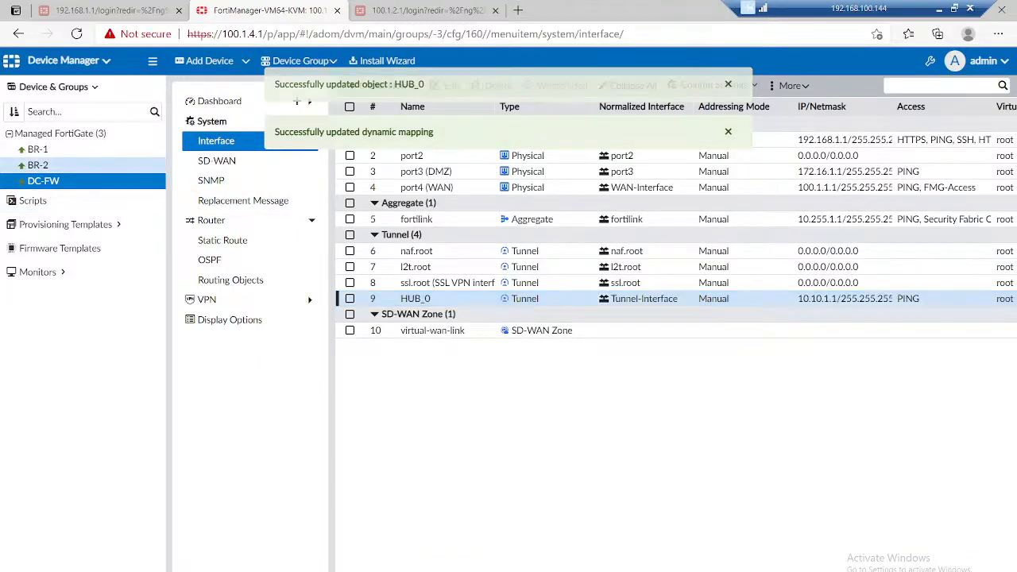
Step: Map BR-1's HUB_0 tunnel interface to the normalized interface Tunnel-Interface and save it
click(38, 149)
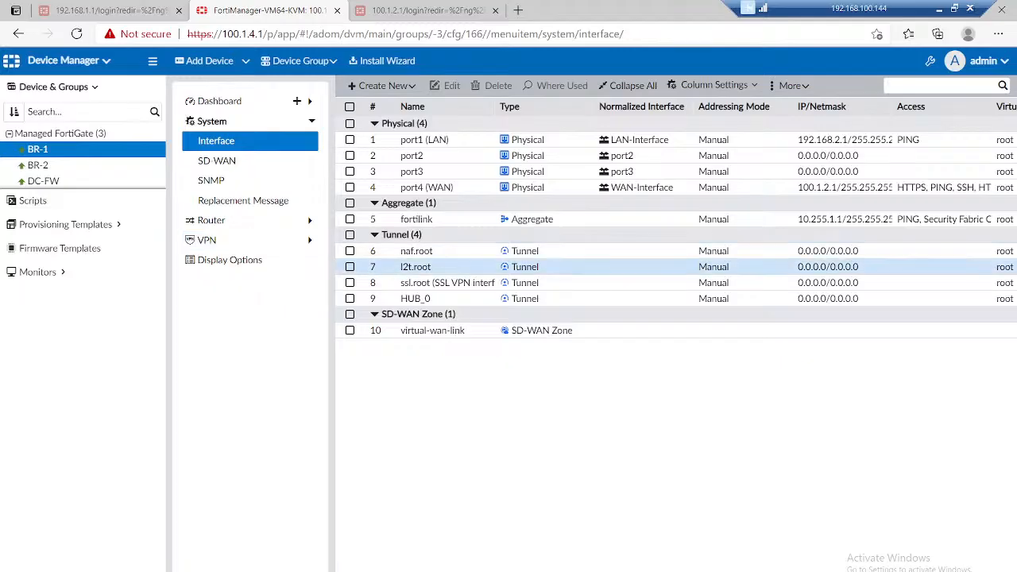
click(413, 298)
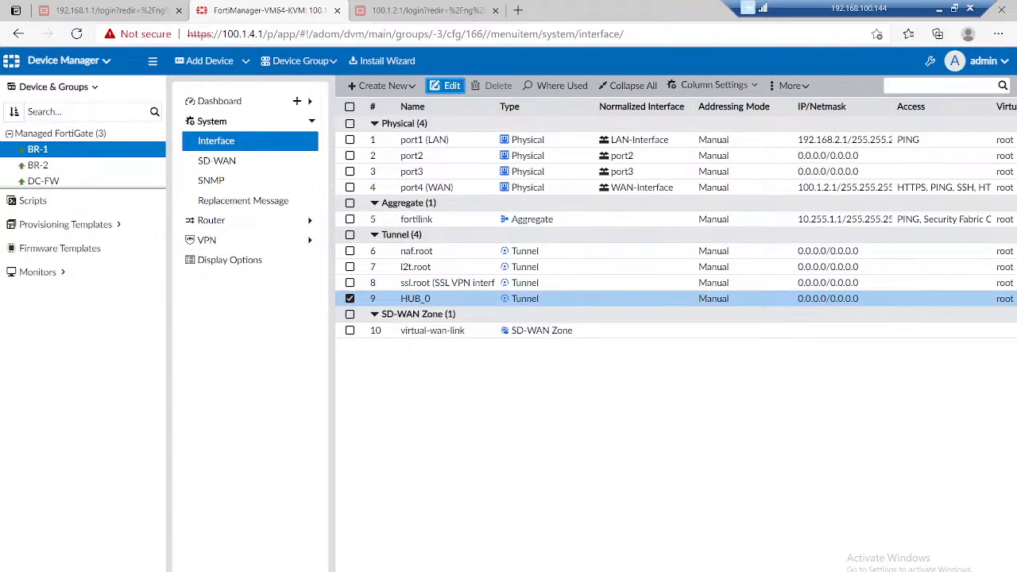
click(447, 85)
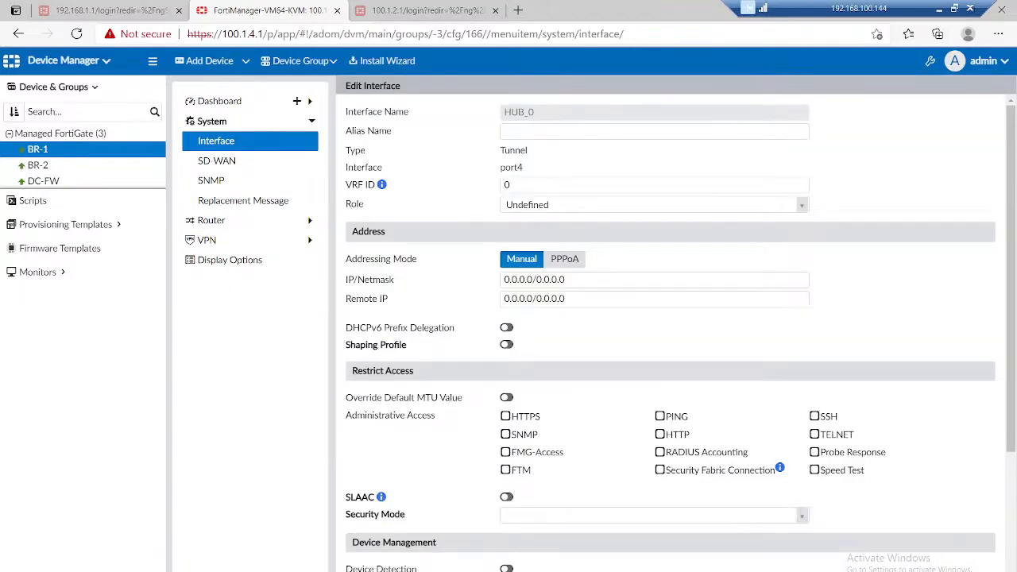
scroll(670, 326, down, 3)
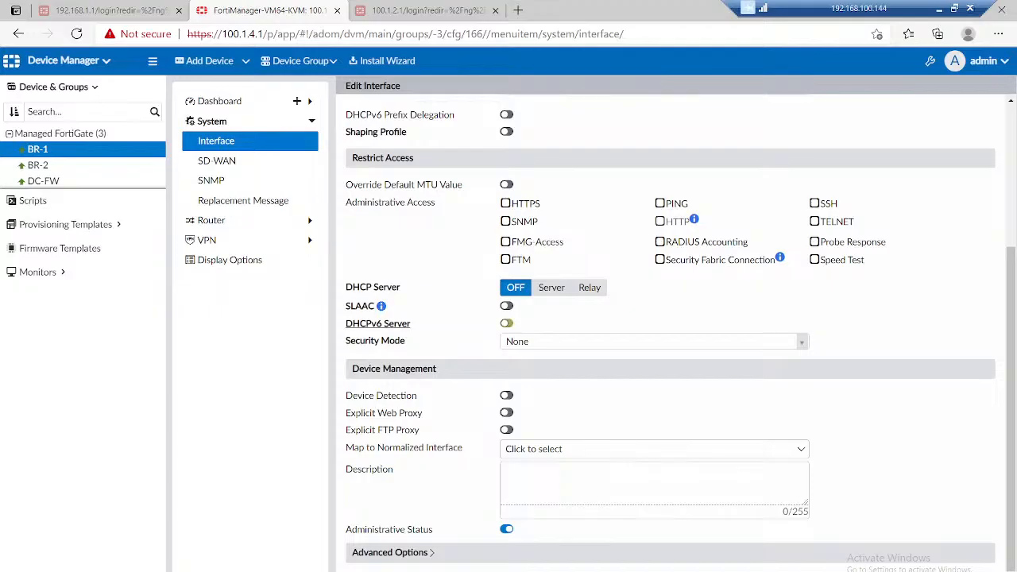
click(654, 449)
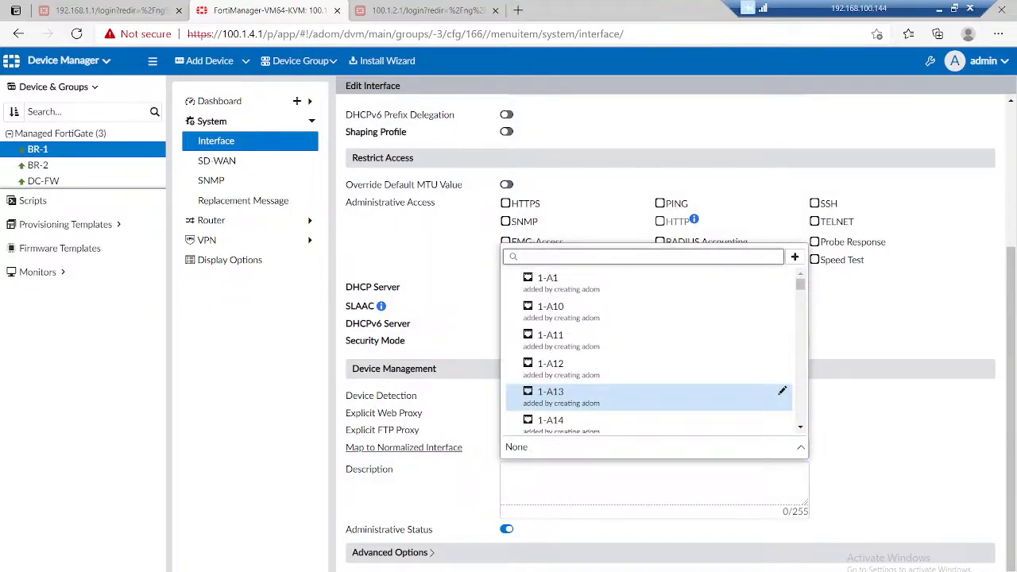
text(tun)
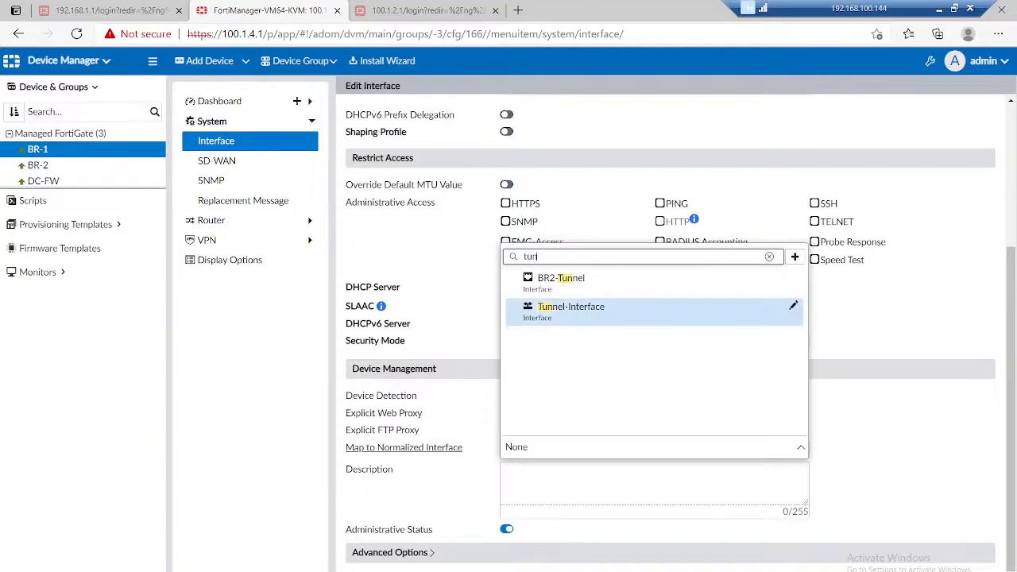
click(570, 306)
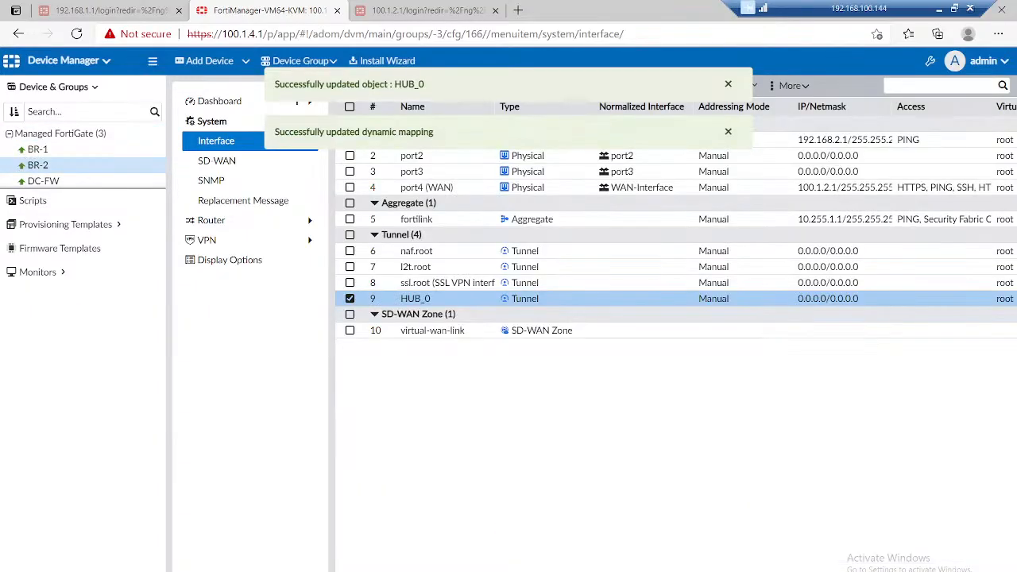
Step: Map BR-2's HUB_0 tunnel interface to the normalized interface Tunnel-Interface and save it
click(37, 164)
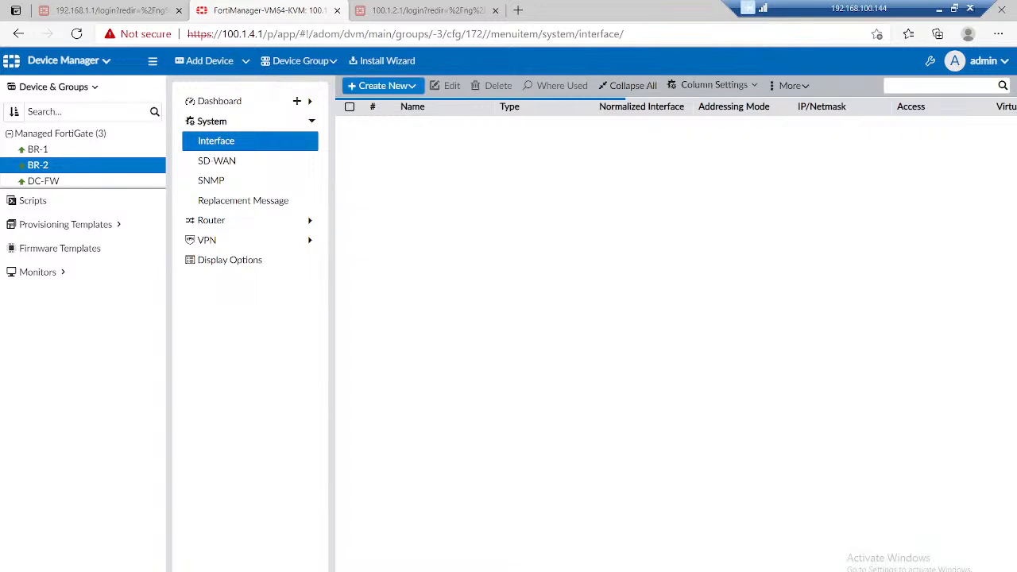
click(416, 299)
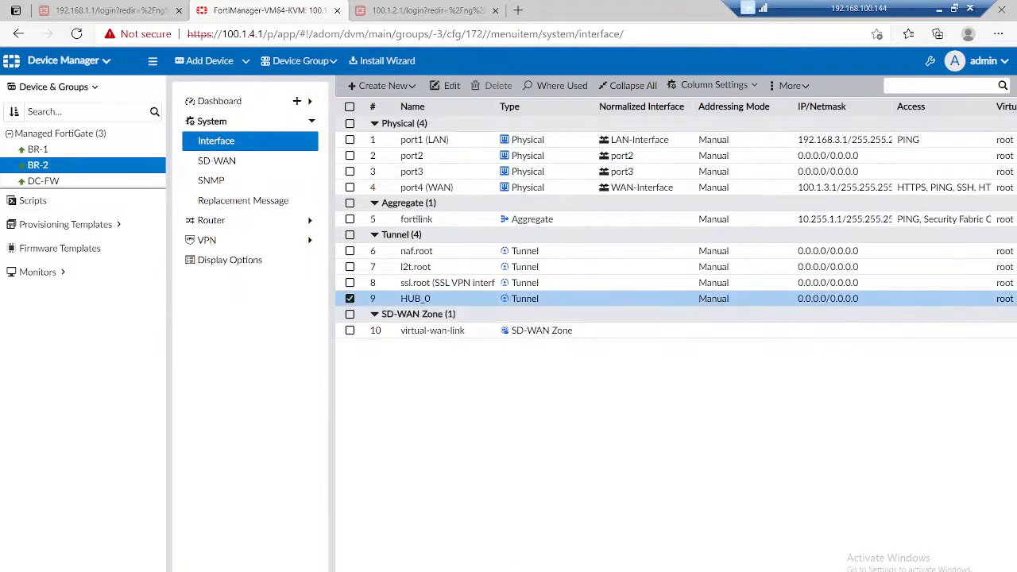
click(445, 85)
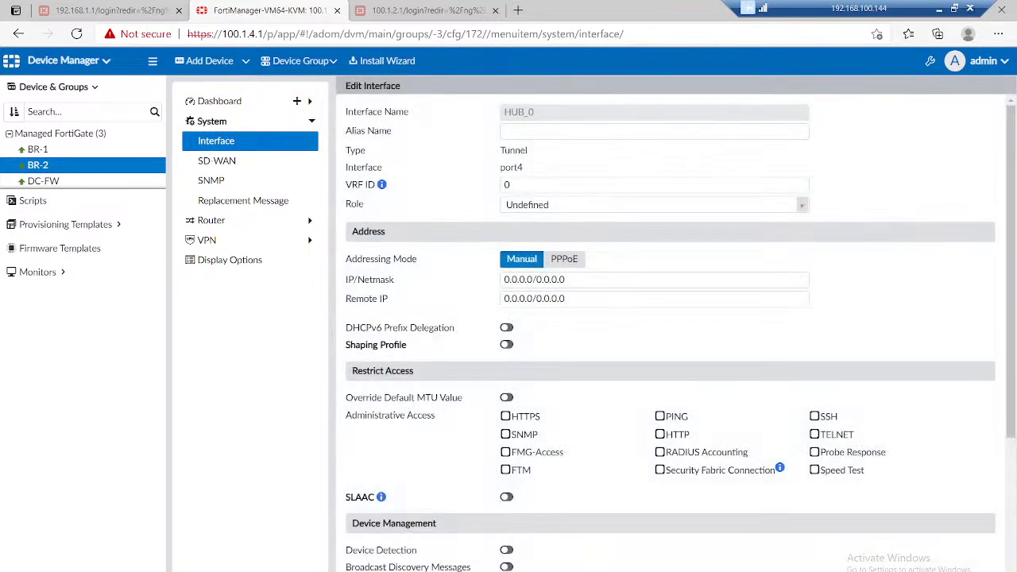
scroll(670, 334, down, 3)
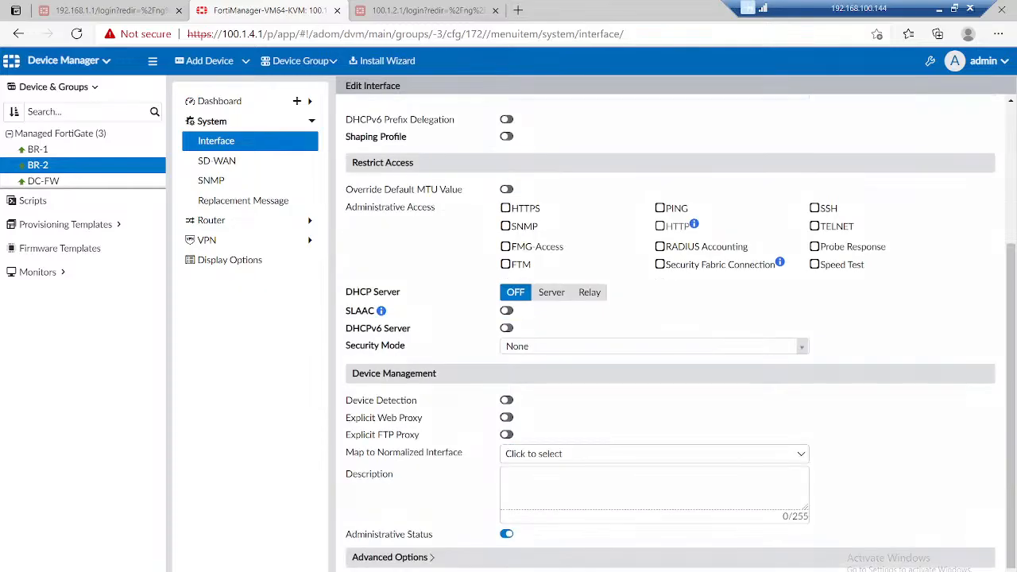
click(654, 454)
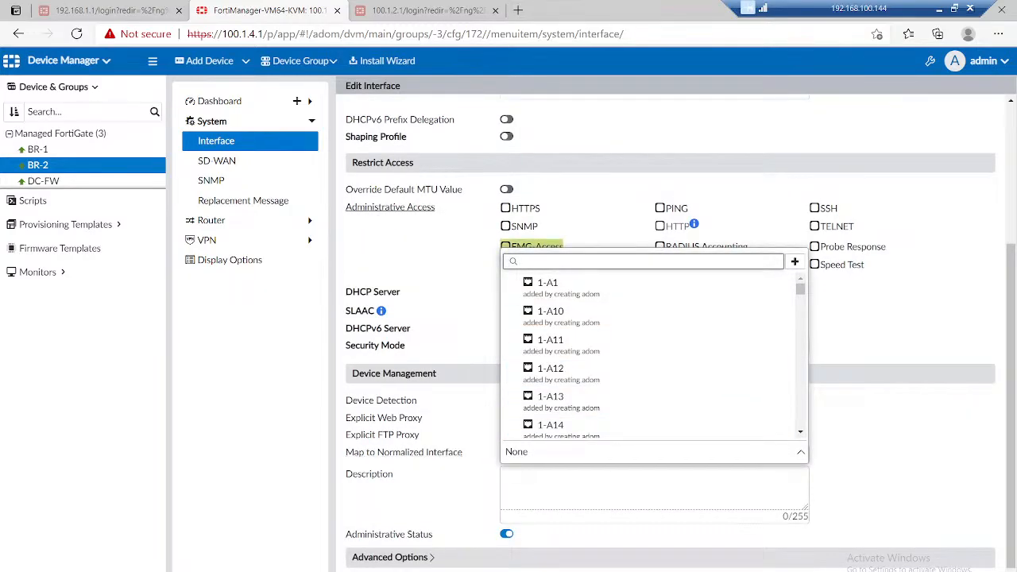
text(tunn)
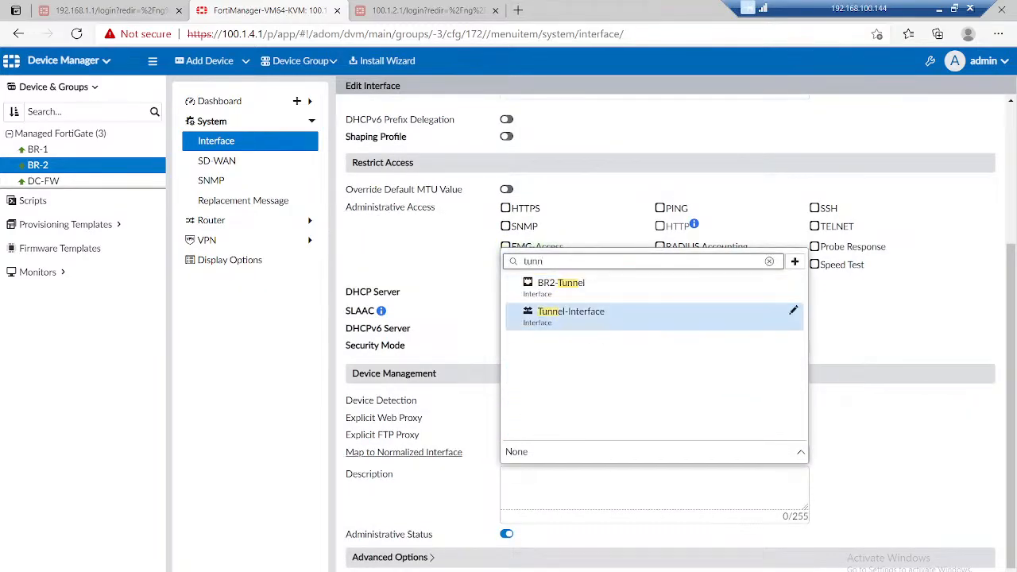
click(587, 311)
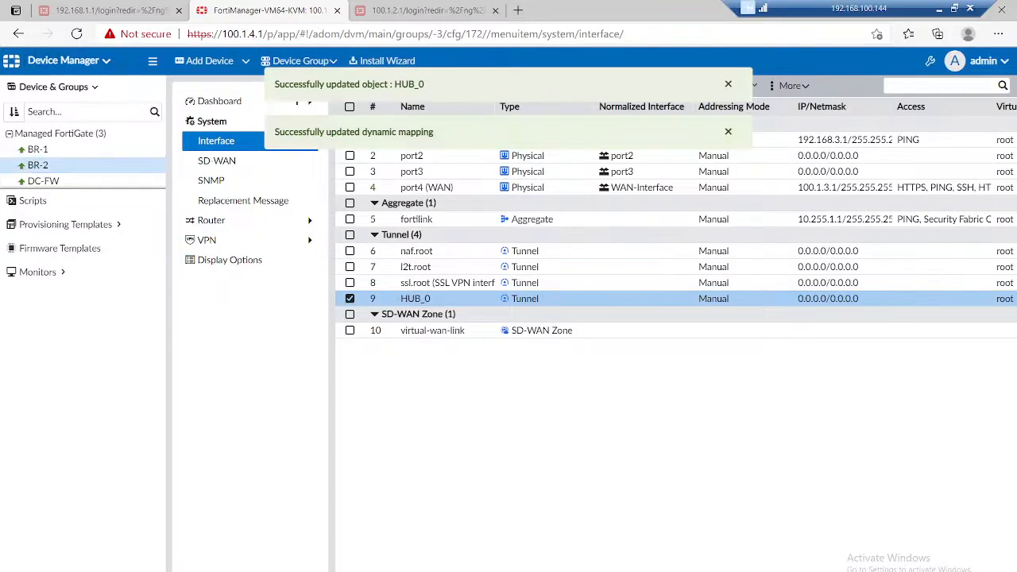
Step: Open the activation form for the HUB_BGP_Recommended template among the BGP provisioning templates
click(65, 224)
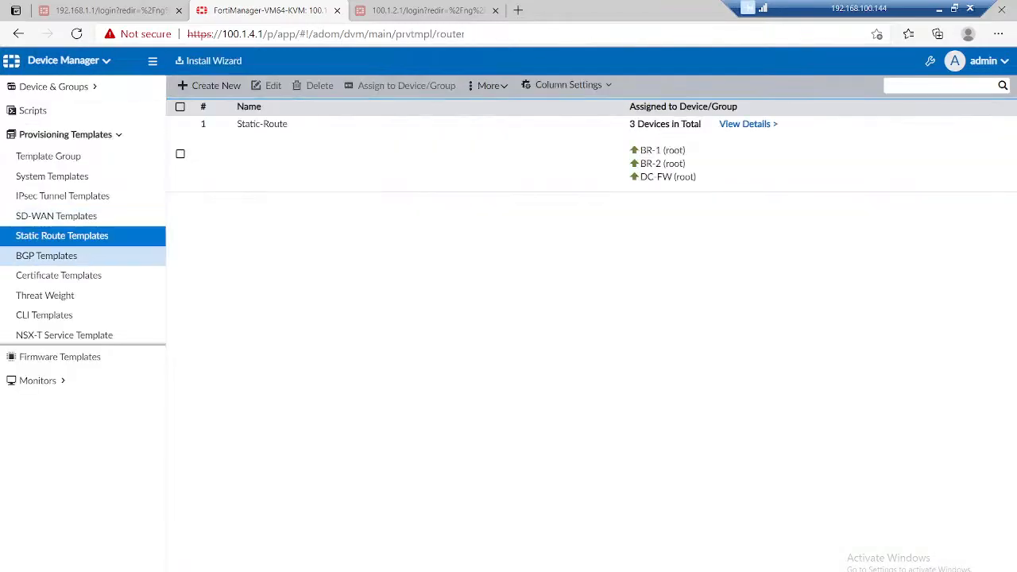
click(46, 256)
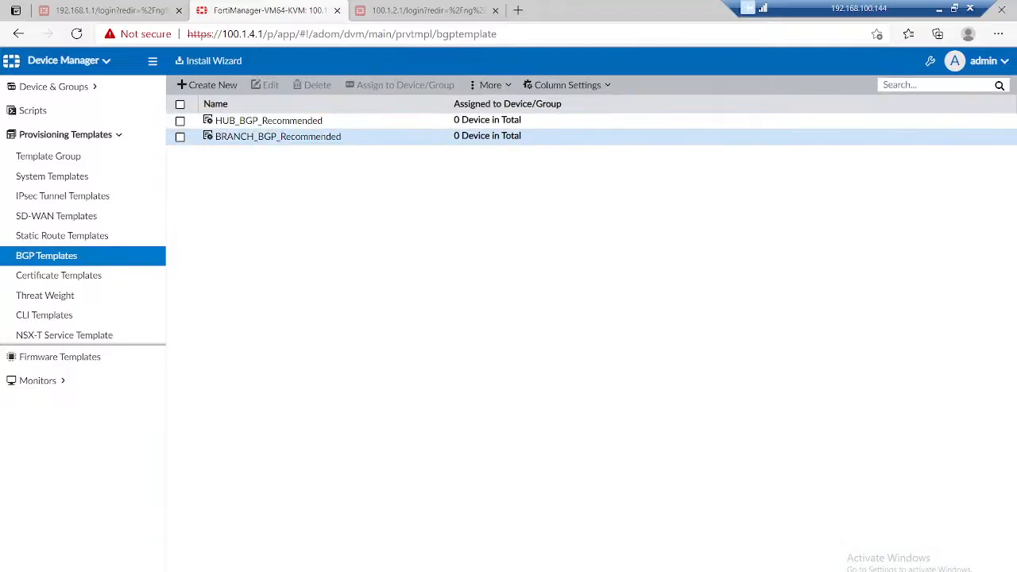
click(180, 121)
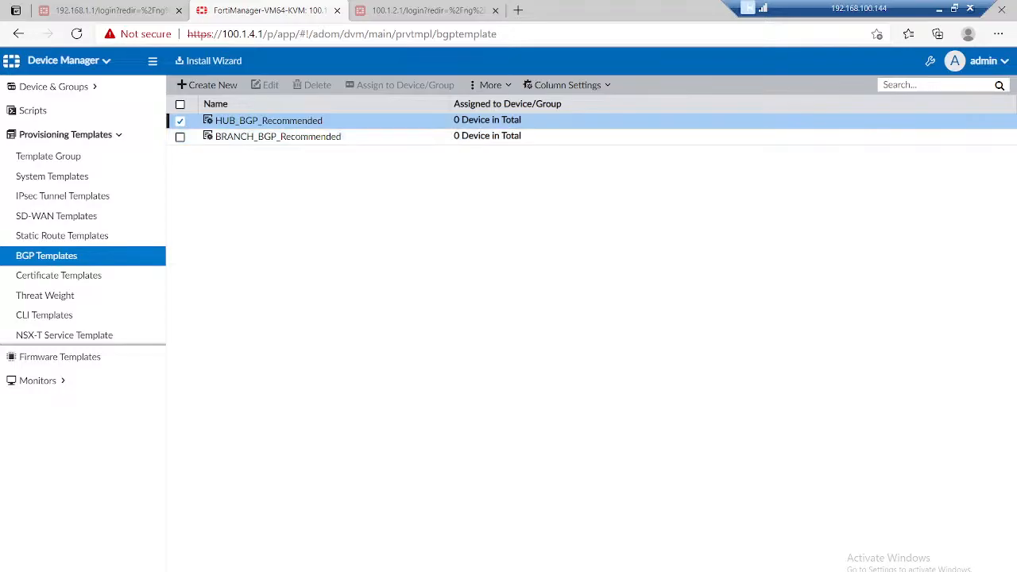
right_click(225, 123)
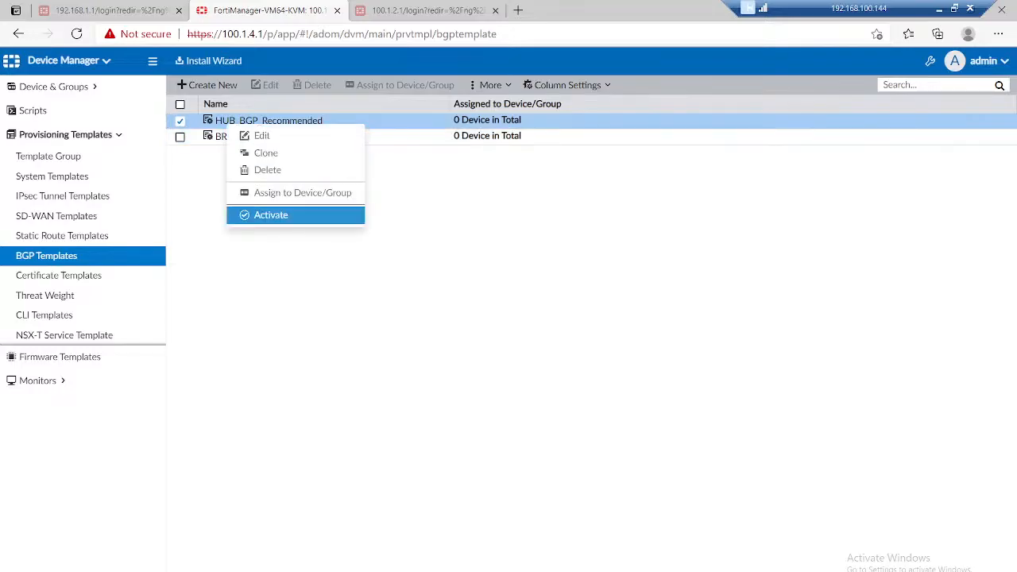
click(254, 216)
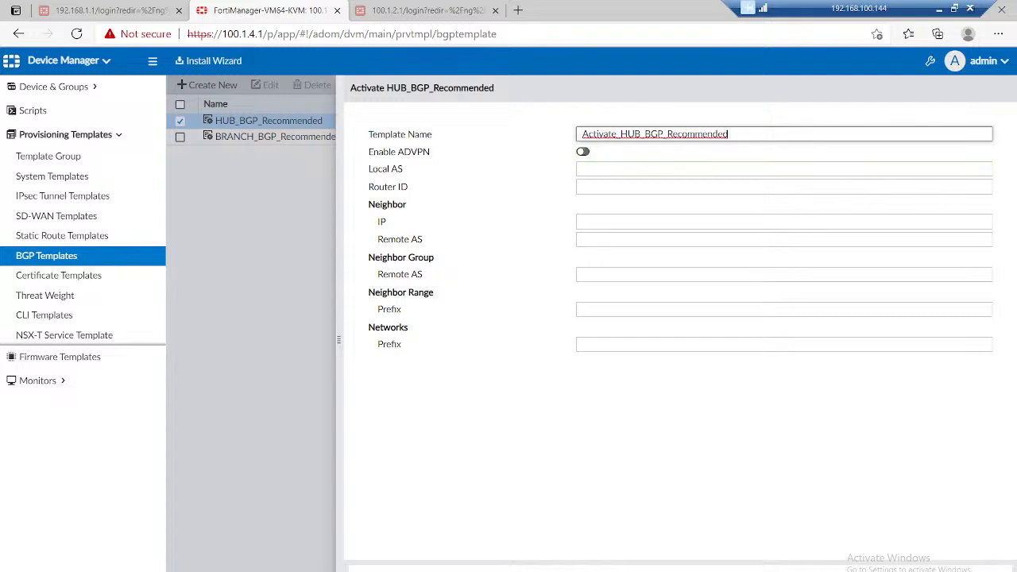
Step: Enable ADVPN for the hub BGP template and set its Local AS to 65001 and Router ID to 1.1.1.1
click(583, 151)
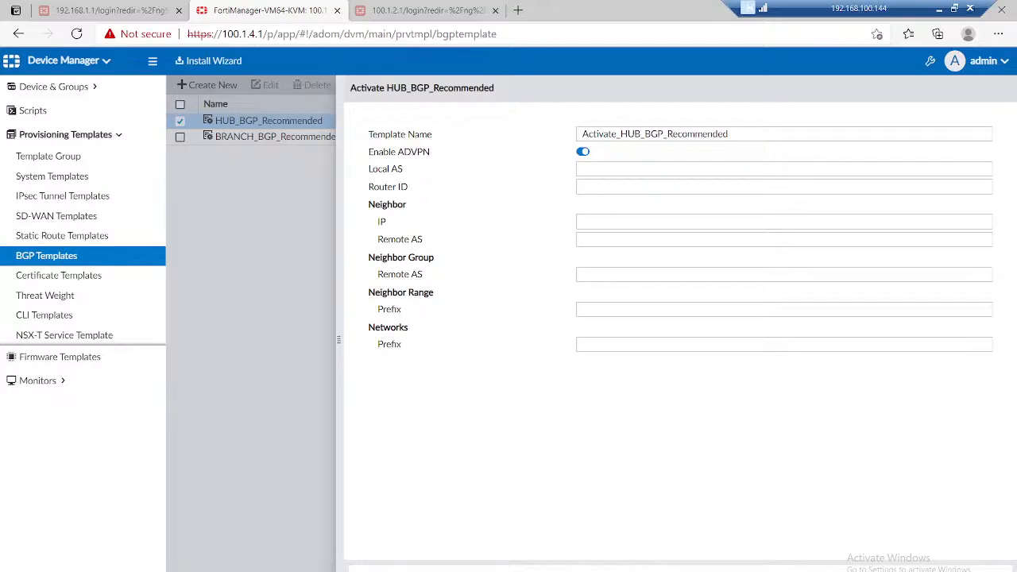
click(620, 169)
text(6500)
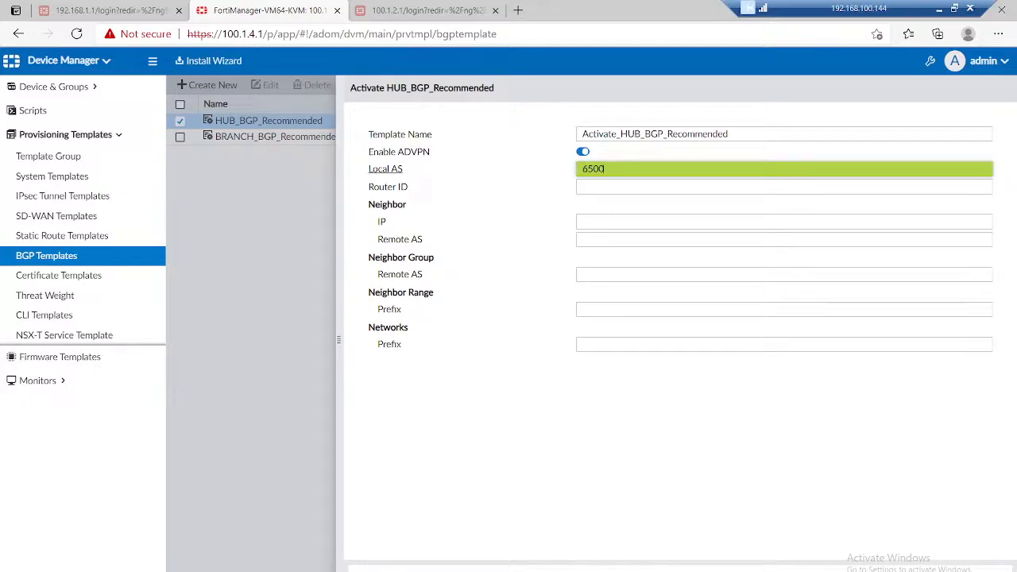
text(1)
click(620, 186)
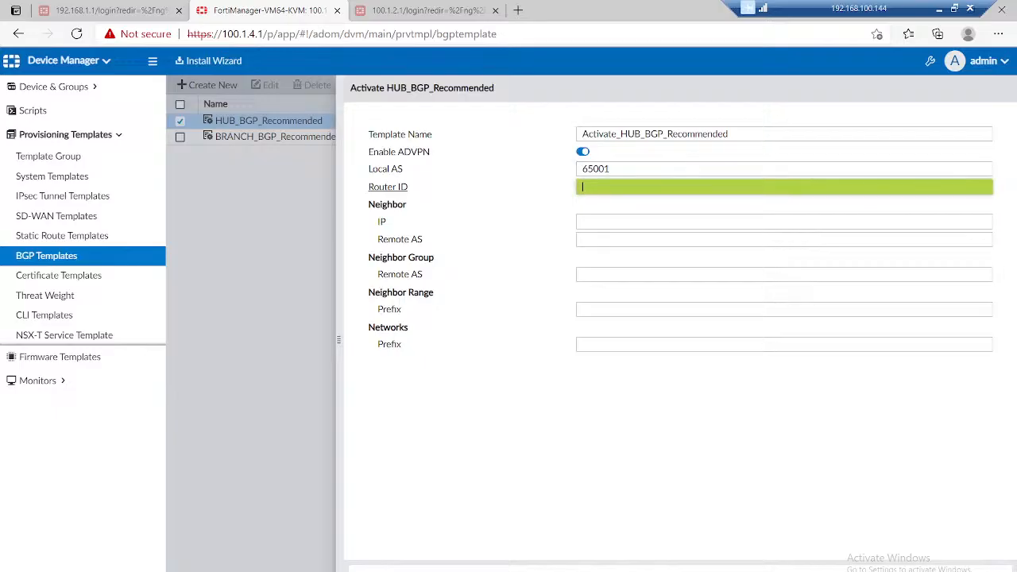
text(1.1.1.1)
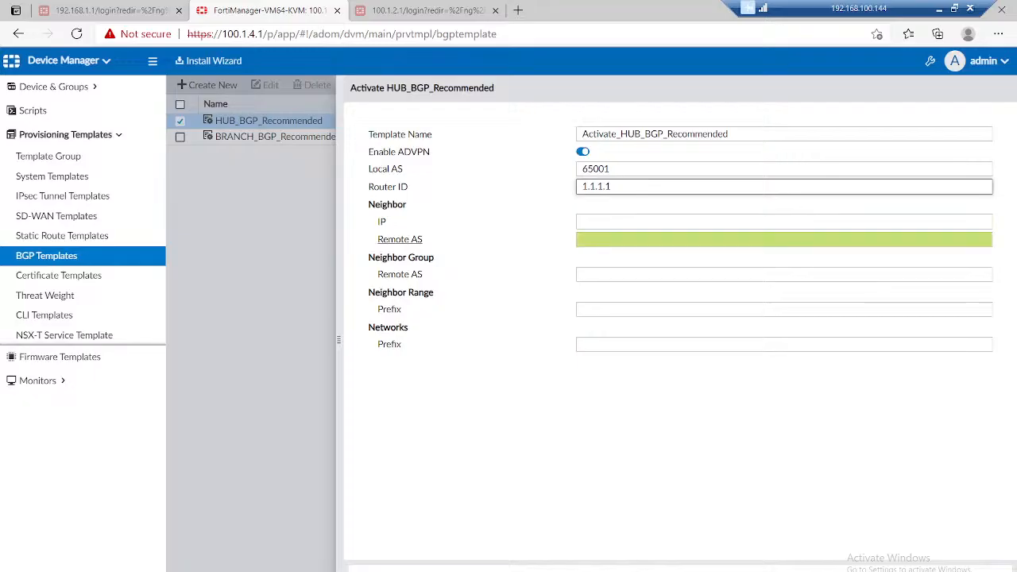
Step: Set the hub template's Neighbor Group Remote AS to 65001 and its Neighbor Range prefix to 10.10.1.0/24
click(671, 275)
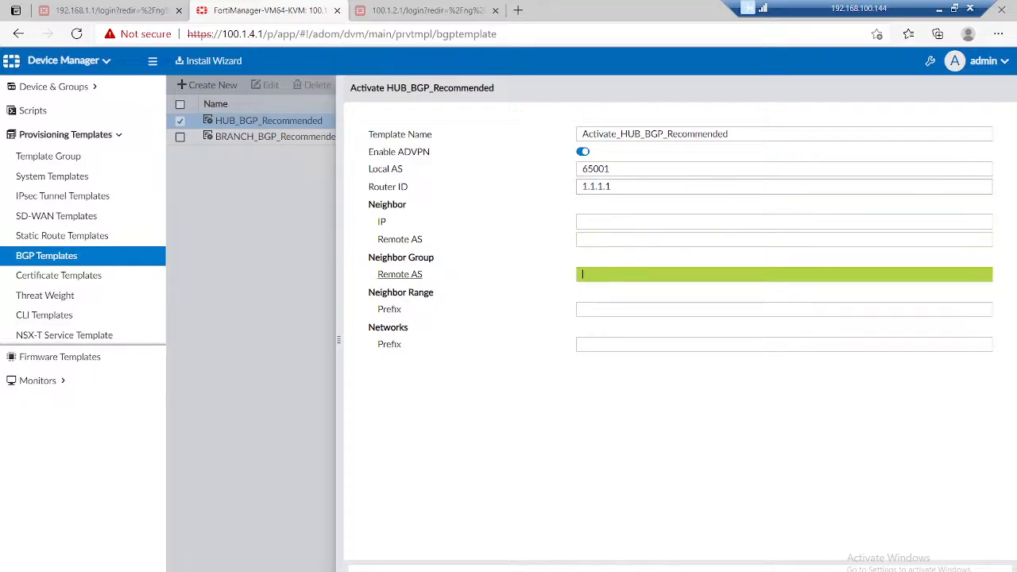
text(65001)
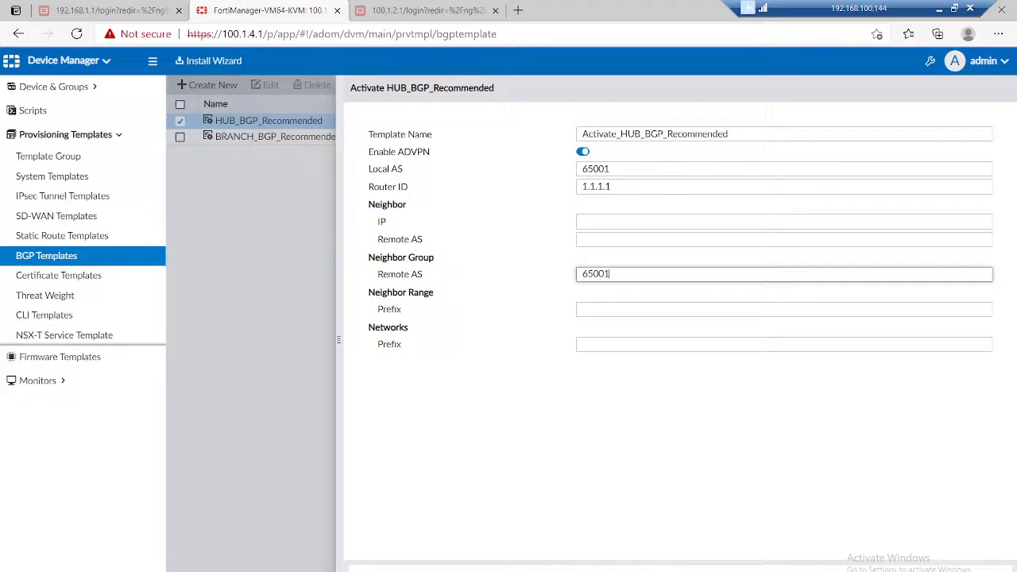
click(671, 309)
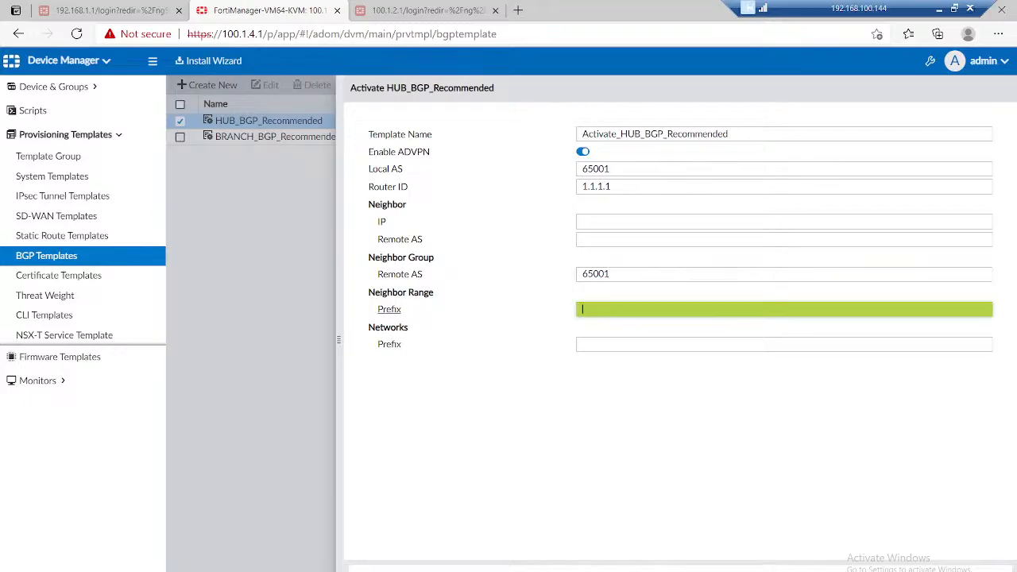
text(10.10.1.0/24)
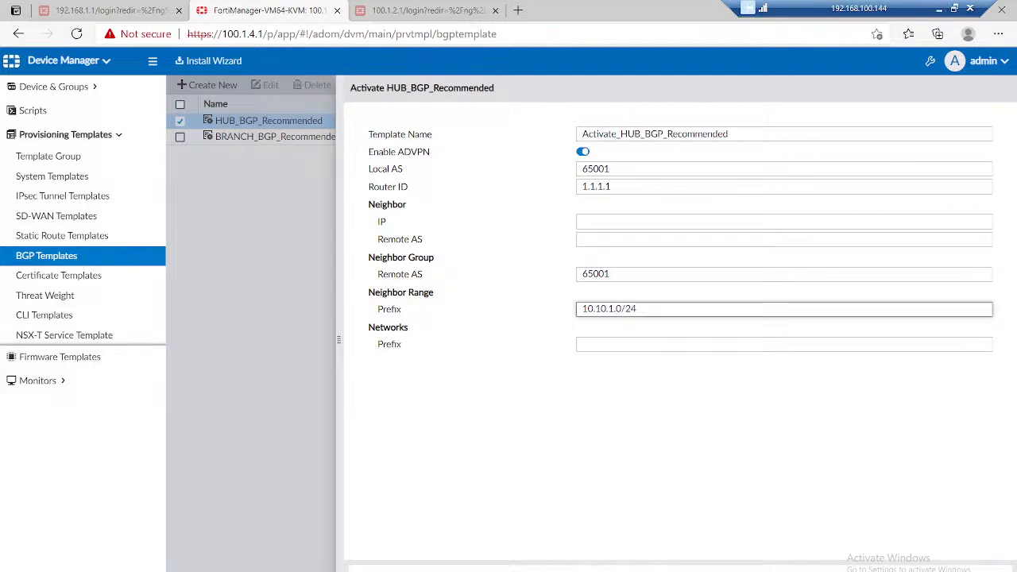
Step: Switch to the OneNote Day 25 topology sketch and handwrite a circled 1 and an underlined 10.10.1.1 at the hub firewall's VPN interface
click(939, 8)
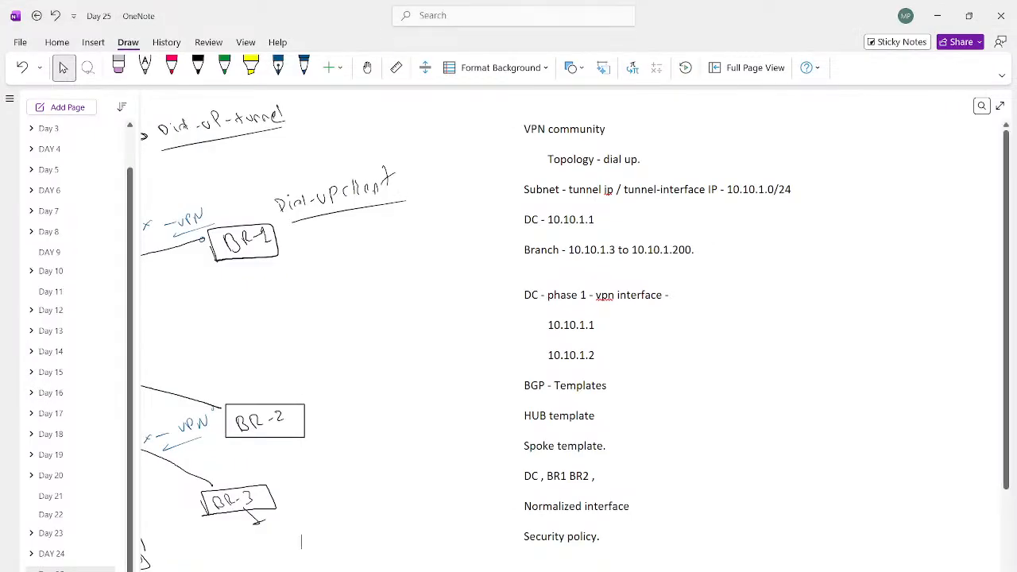
scroll(509, 334, left, 3)
scroll(840, 542, left, 3)
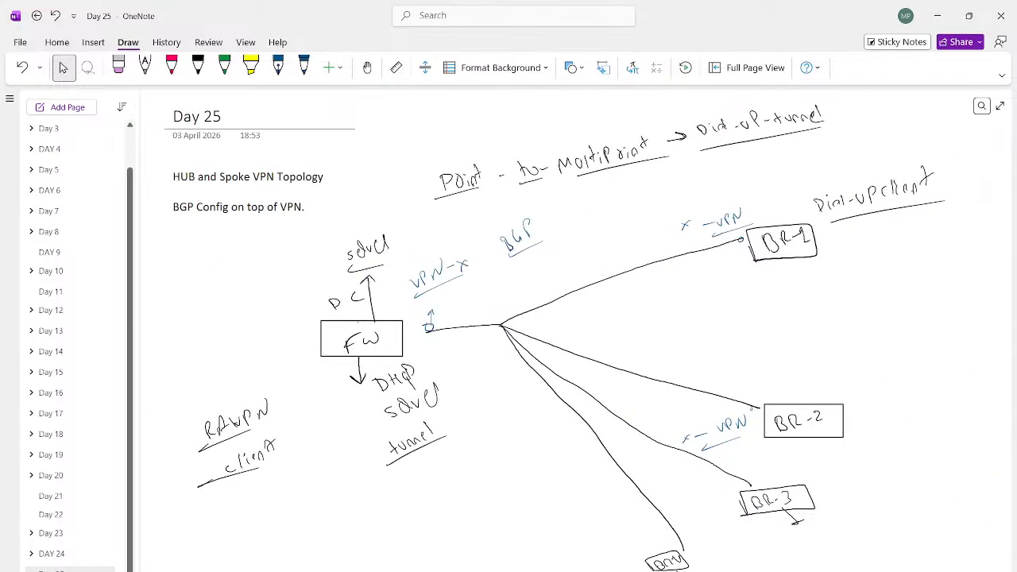
key(alt+Tab)
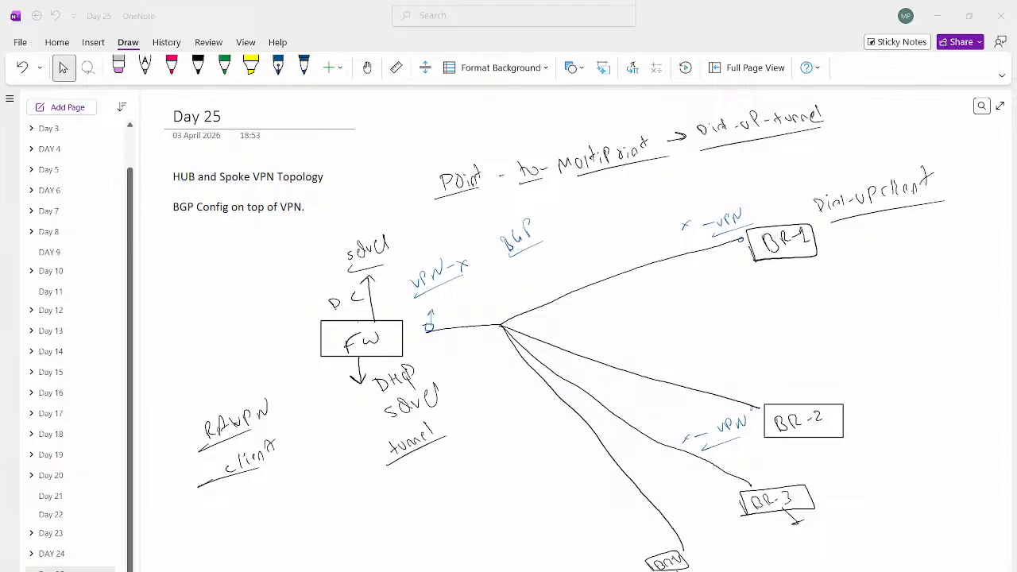
click(197, 67)
drag(426, 299, 426, 295)
drag(436, 295, 477, 291)
click(450, 298)
click(472, 291)
click(481, 290)
drag(483, 280, 493, 294)
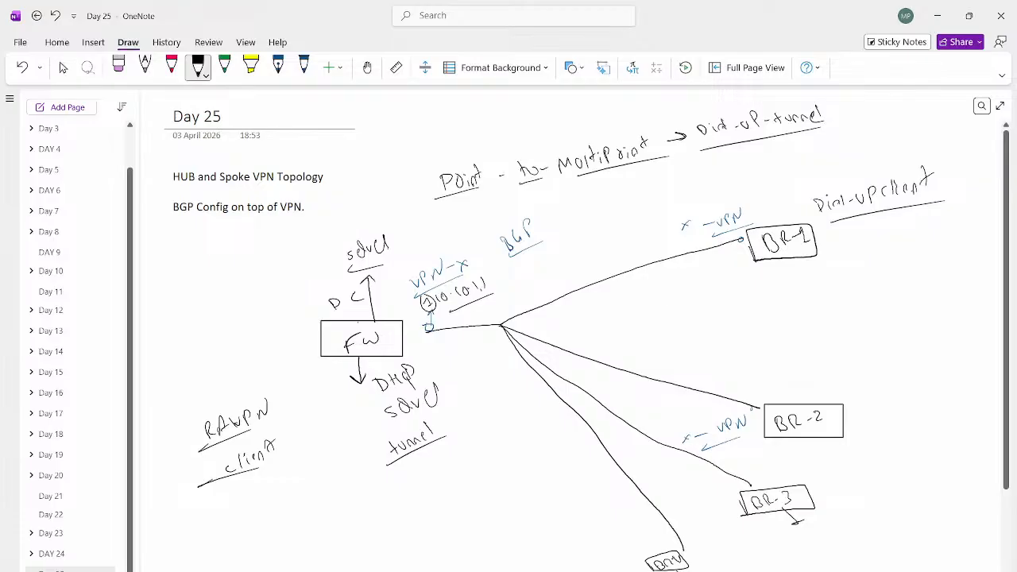
Step: Handwrite the tunnel address 10.10.1.3 beside BR-1 and an underlined 10.10.1.4 beside BR-2 in the topology sketch
drag(697, 258, 696, 268)
drag(707, 259, 750, 276)
drag(732, 381, 749, 389)
drag(761, 379, 789, 368)
drag(723, 407, 790, 382)
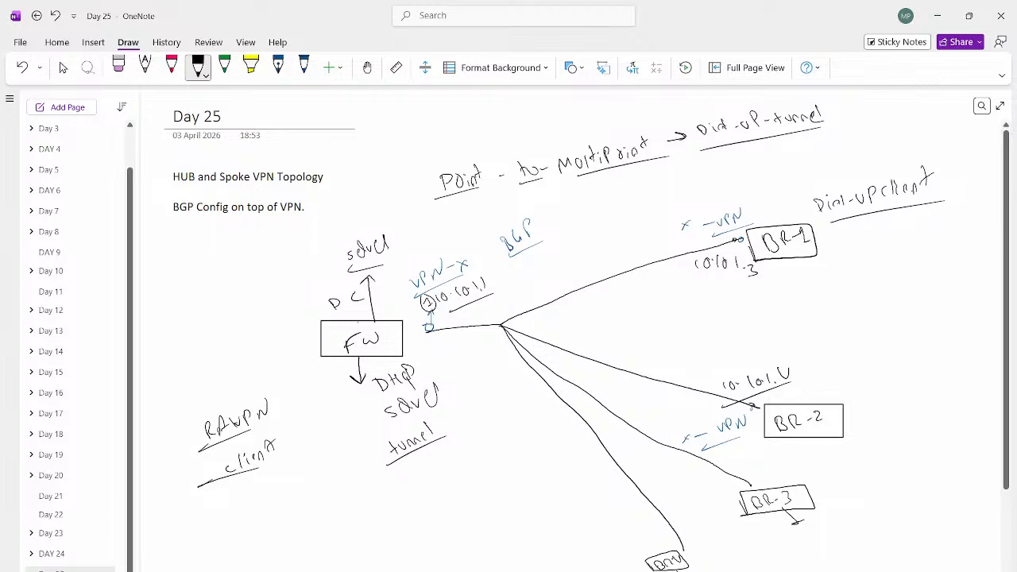
Step: Draw an arrow from the hub's tunnel address to BR-1's tunnel address in the topology sketch
key(alt+Tab)
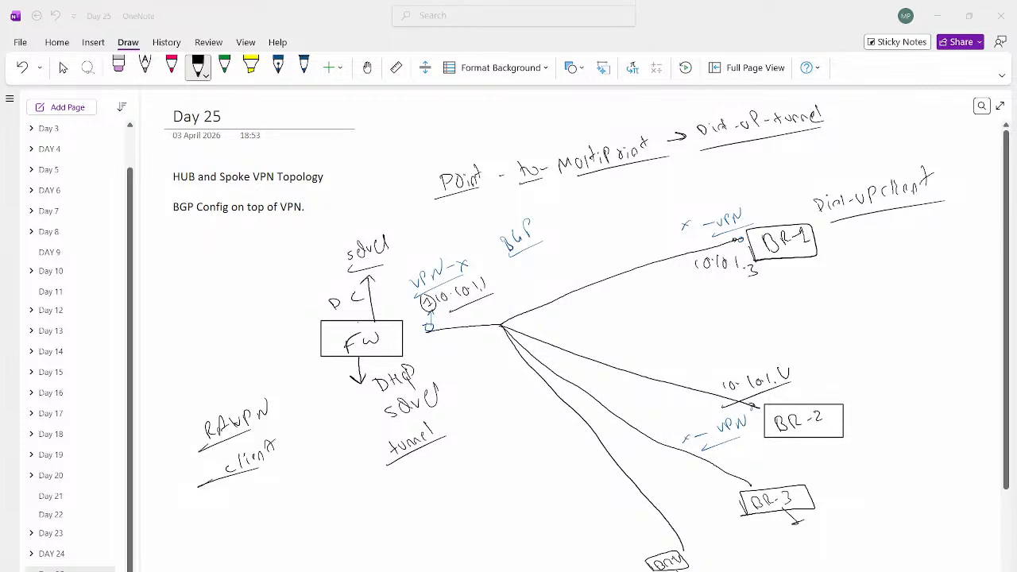
key(alt+Tab)
mouse_move(497, 283)
mouse_down()
mouse_move(692, 270)
mouse_move(685, 275)
mouse_up()
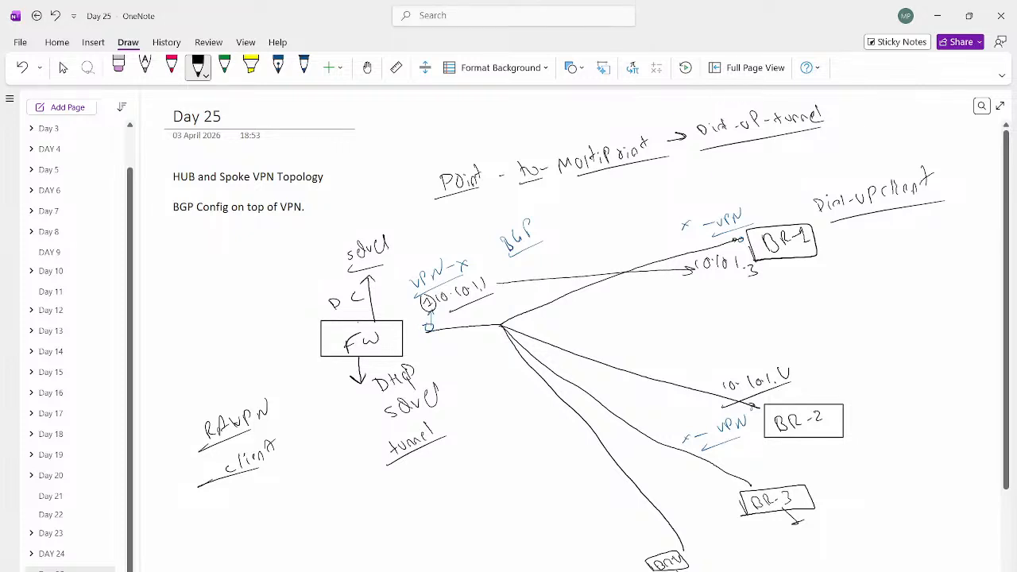
key(alt+Tab)
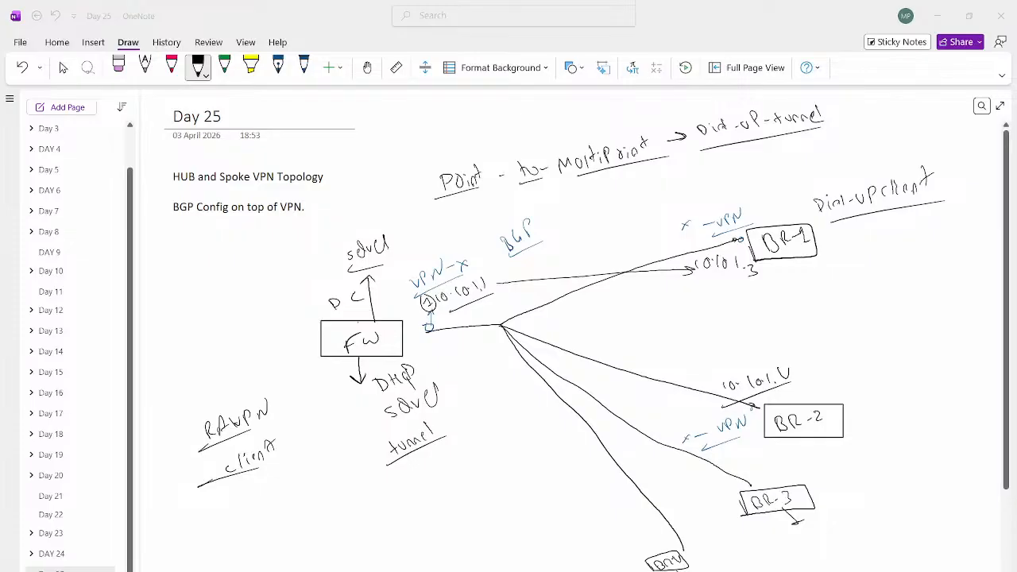
Step: Handwrite an underlined "Neighbour Group" between the hub and the branches in the topology sketch
drag(494, 283, 708, 380)
drag(578, 320, 588, 306)
drag(589, 313, 608, 322)
mouse_move(611, 300)
mouse_down()
mouse_move(610, 311)
mouse_move(647, 291)
mouse_up()
mouse_move(570, 329)
mouse_down()
mouse_move(662, 307)
mouse_move(636, 335)
mouse_move(661, 315)
mouse_up()
drag(613, 348, 661, 334)
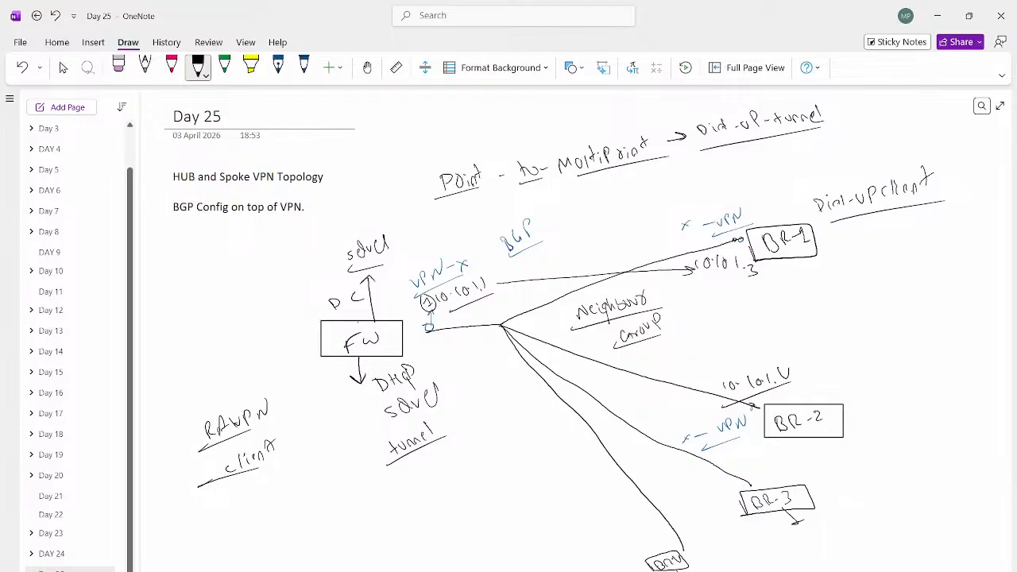
Step: Handwrite an underlined "metafiled" below the "Dial-up client" note in the topology sketch
drag(839, 278, 879, 246)
mouse_move(884, 251)
mouse_down()
mouse_move(892, 265)
mouse_move(918, 234)
mouse_move(920, 243)
mouse_up()
drag(814, 295, 906, 264)
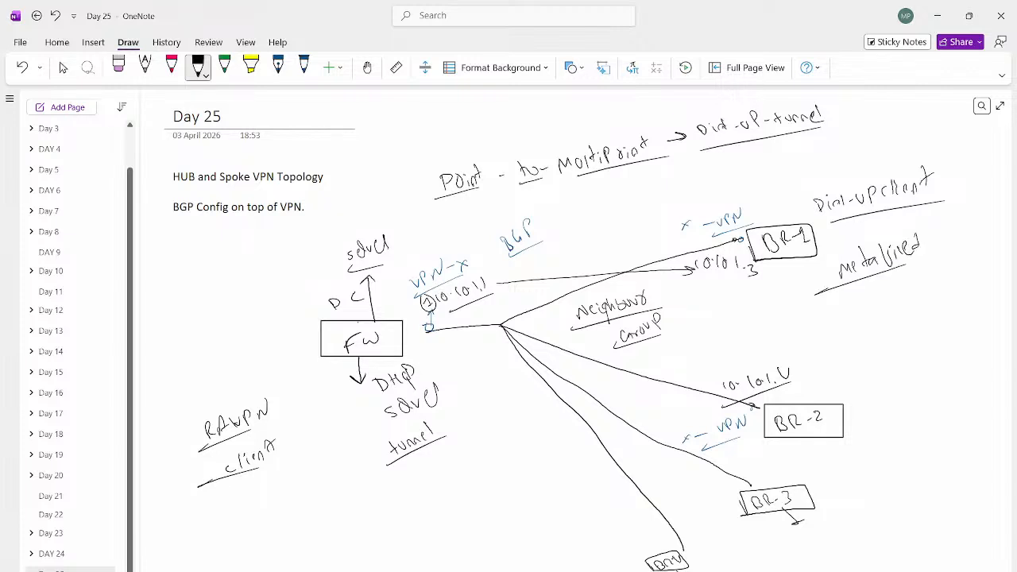
key(Escape)
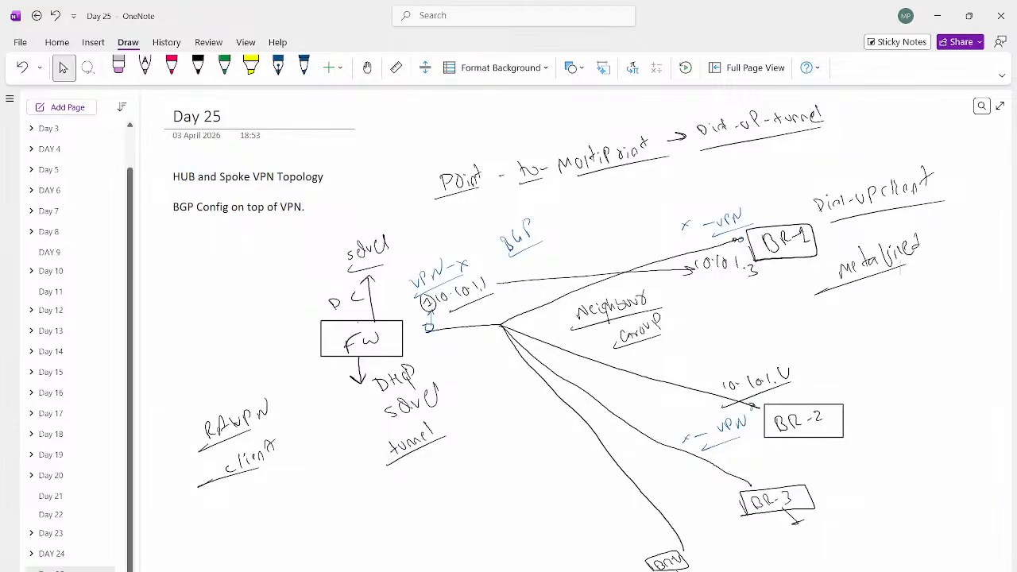
Step: Switch to FortiManager, set the hub BGP template's Networks prefix to 192.168.1.0/24 and save the activated template
key(alt+Tab)
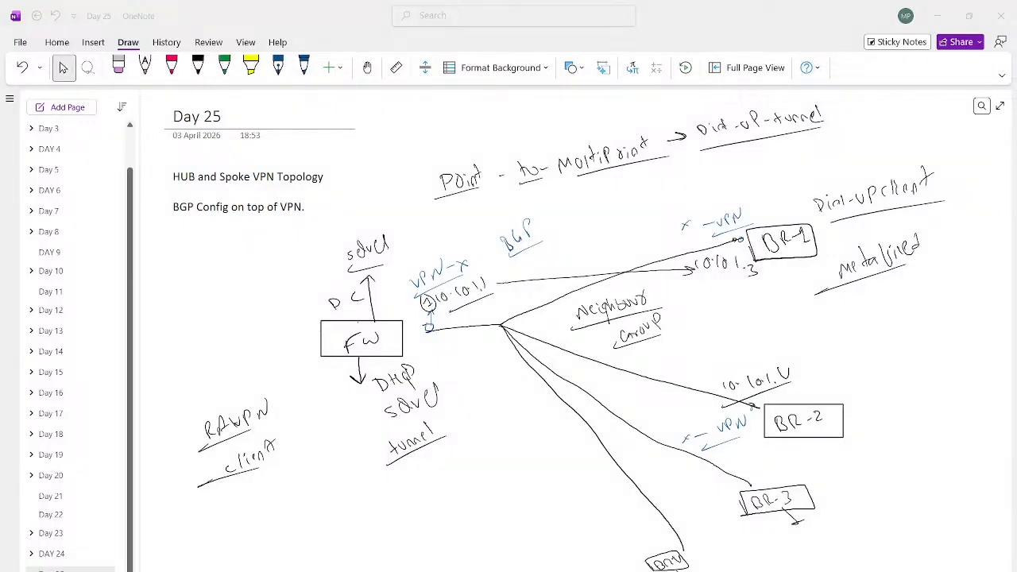
key(alt+Tab)
key(alt+Tab)
key(alt+Tab)
key(alt+Tab)
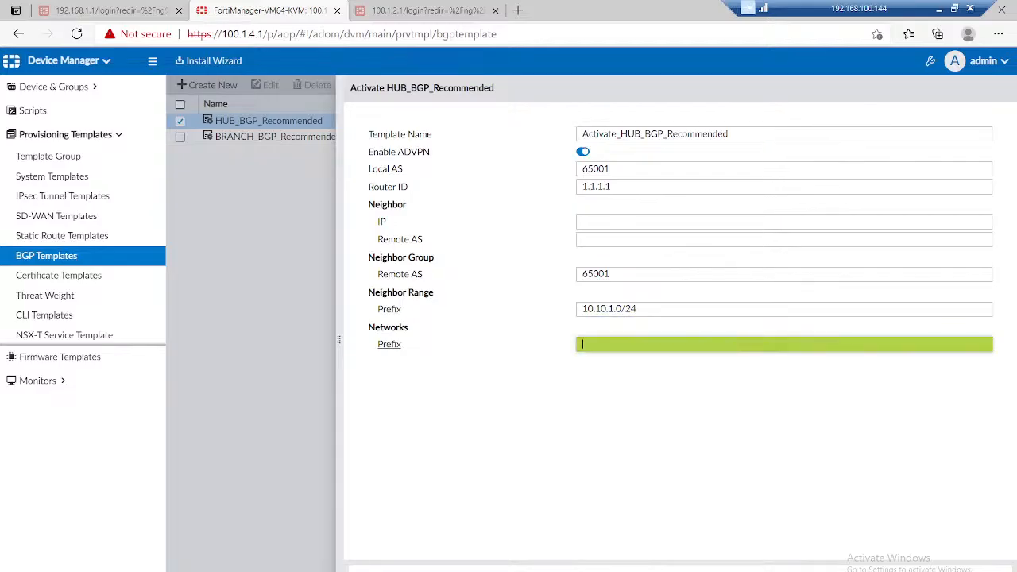
text(.168.1.0/24)
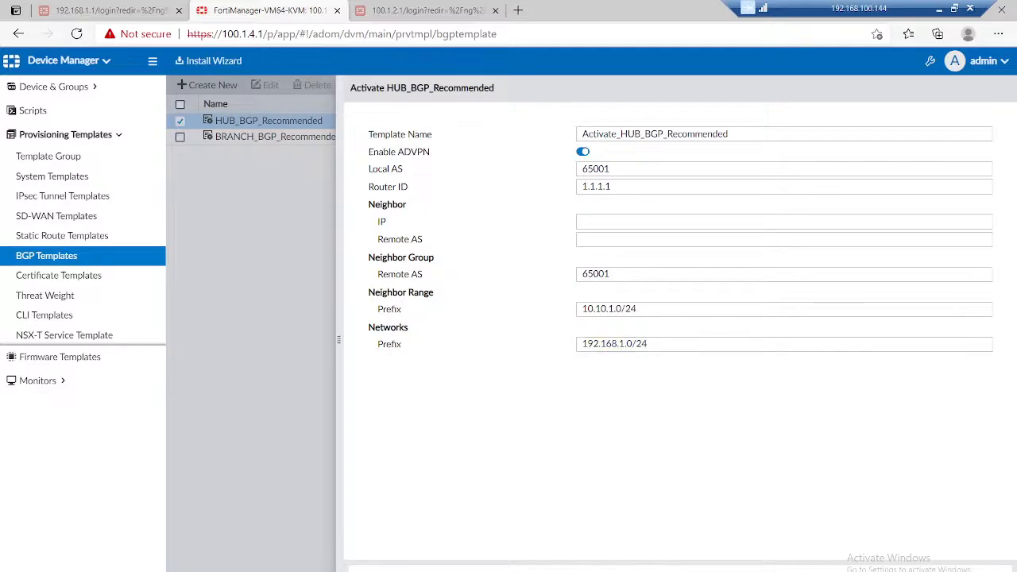
click(277, 137)
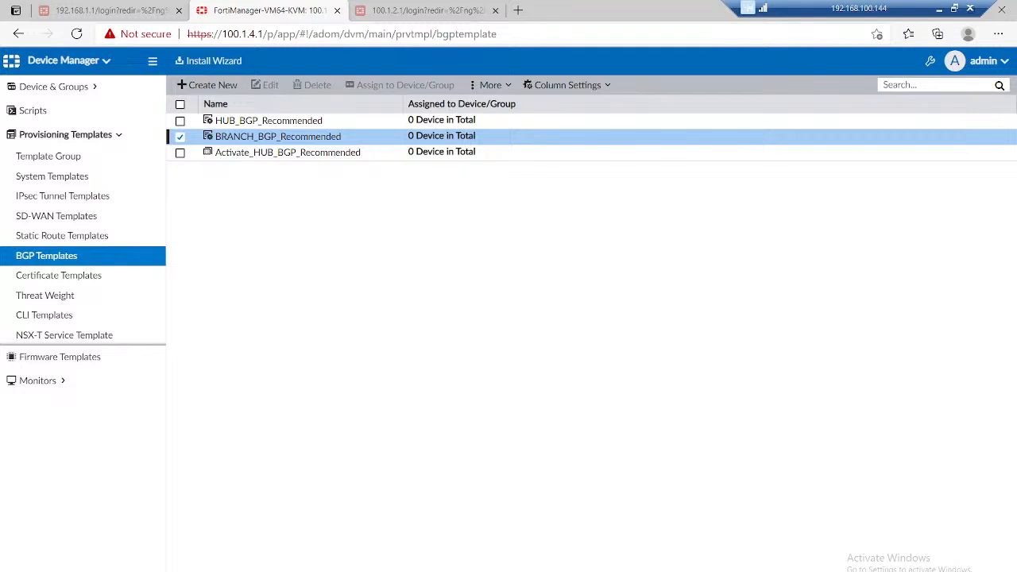
Step: Start a new meta field for the Device object in the advanced System Settings
click(63, 60)
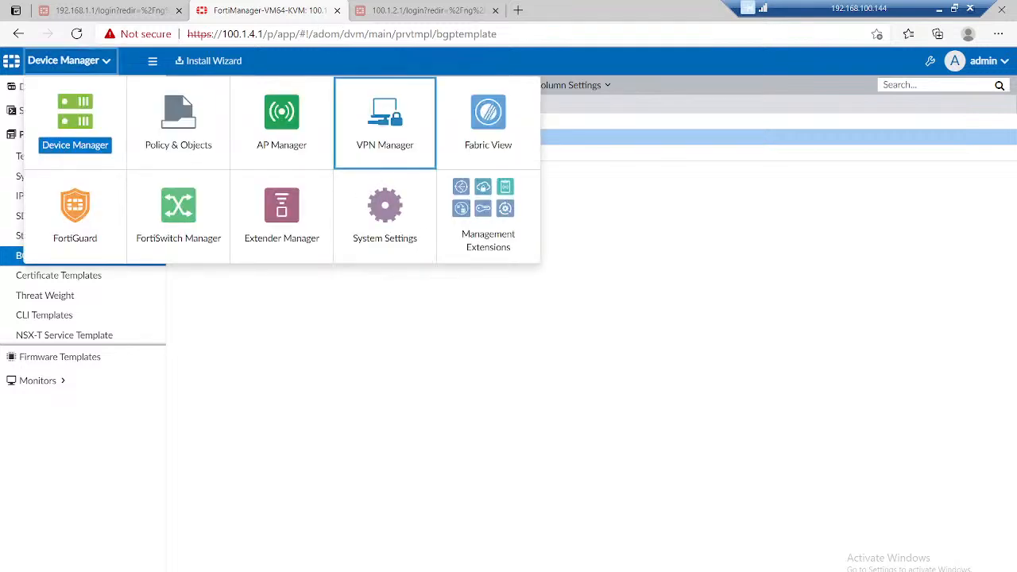
click(385, 213)
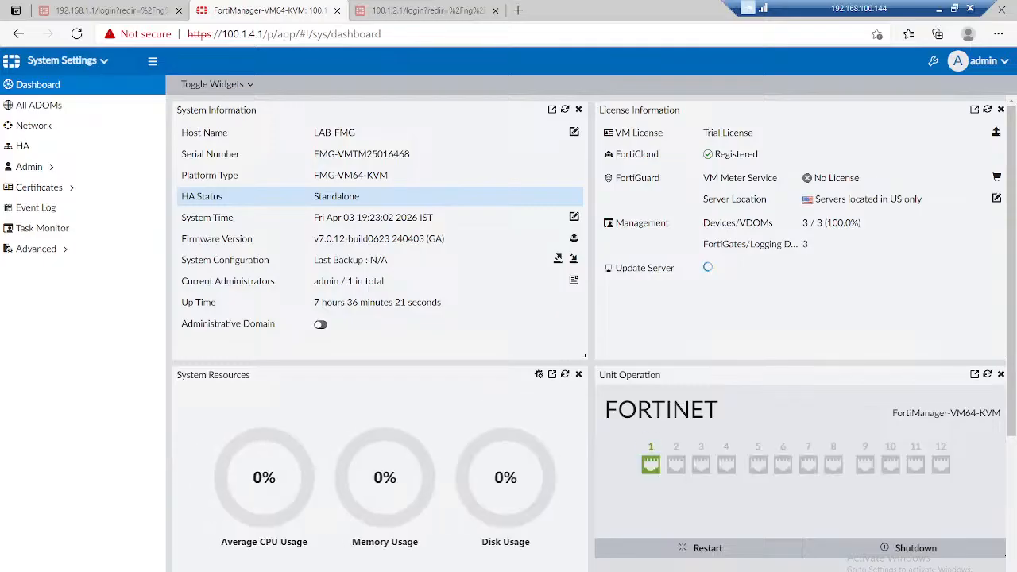
click(35, 249)
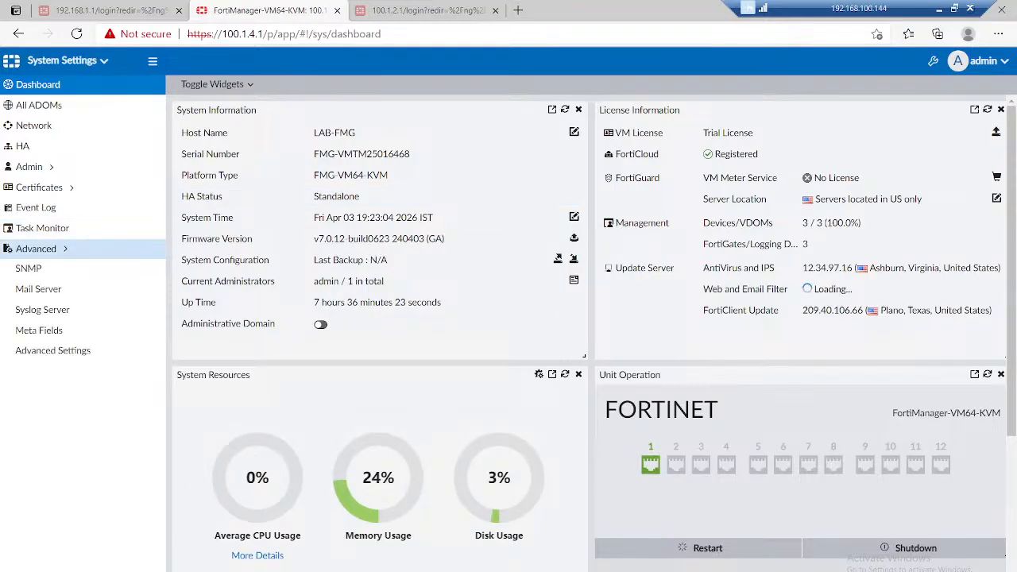
click(39, 330)
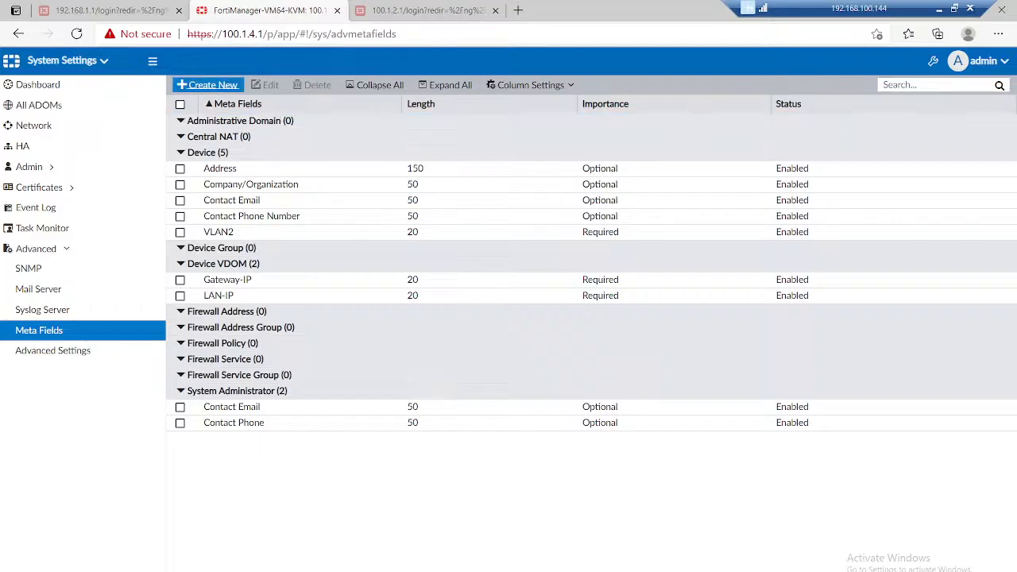
click(208, 85)
click(783, 136)
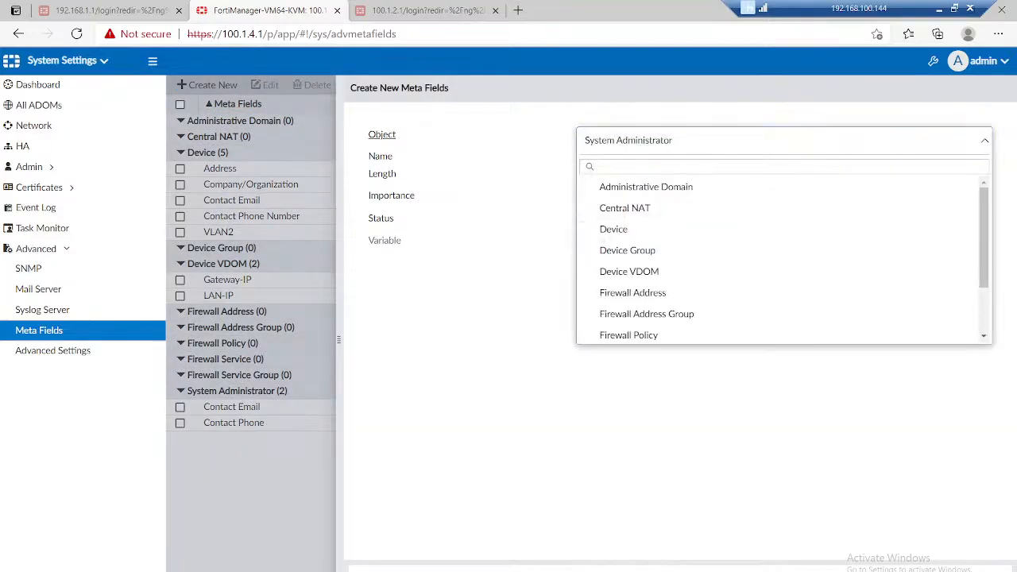
click(613, 228)
Step: Name the new Device meta field BGP-IP
click(635, 156)
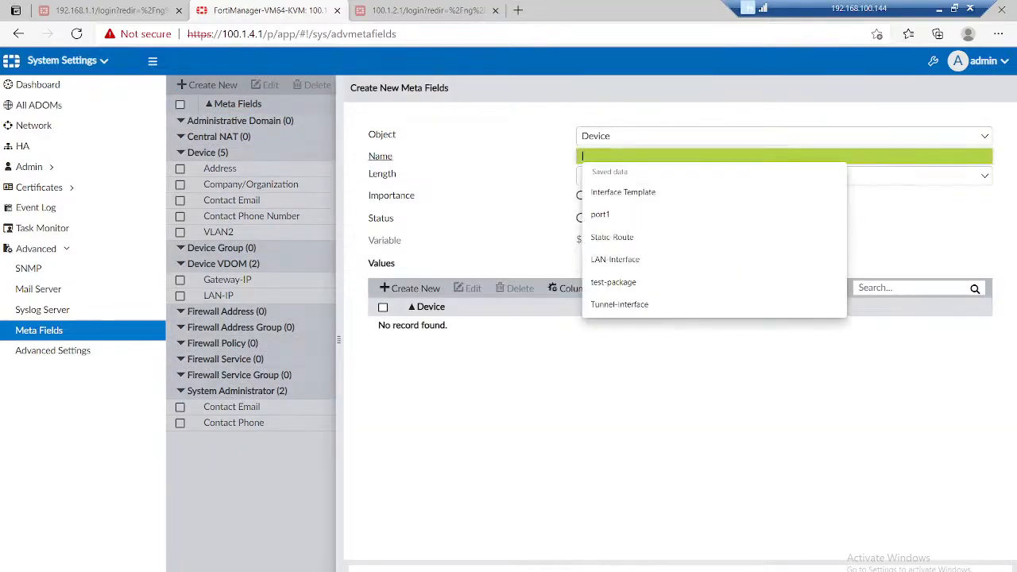
text(BGP)
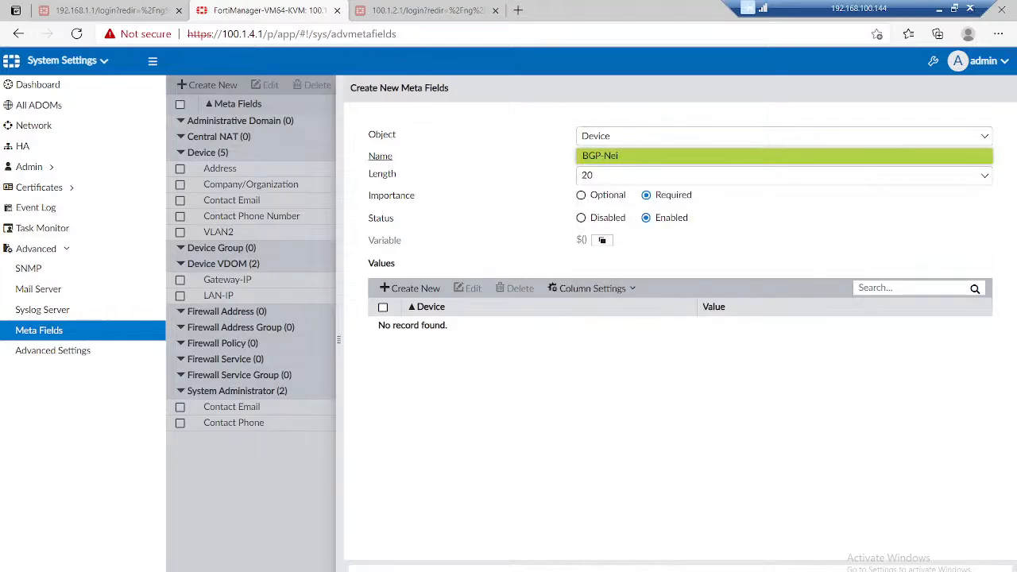
text(-IP)
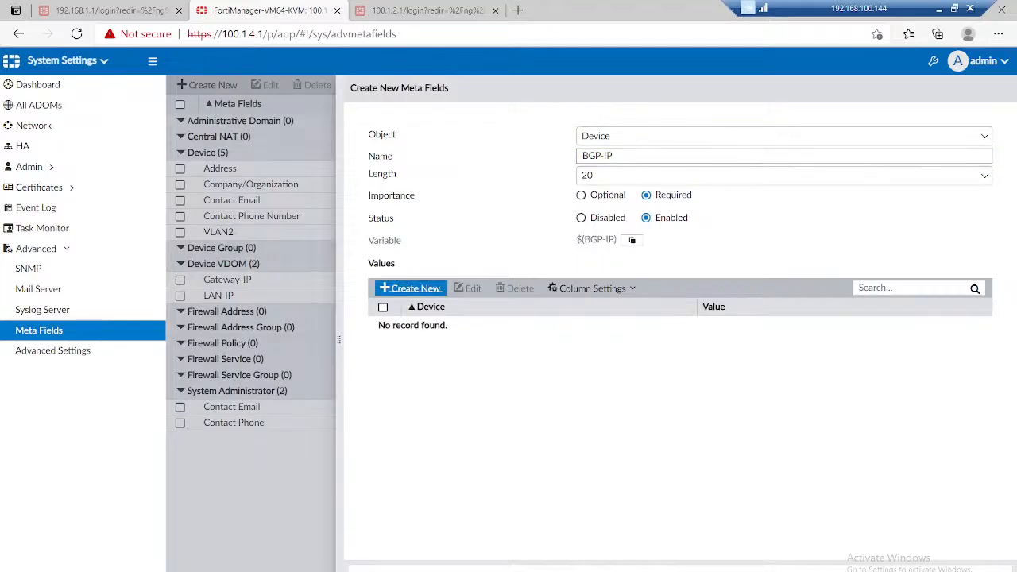
Step: Add a meta field value of 1.1.1.2 for device BR-1
click(409, 288)
click(571, 314)
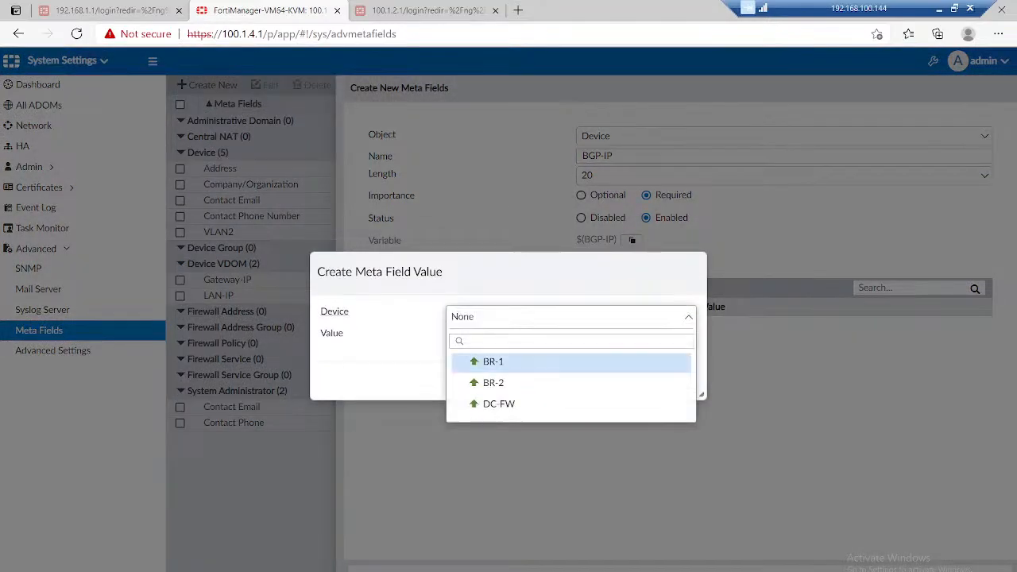
click(508, 362)
click(570, 335)
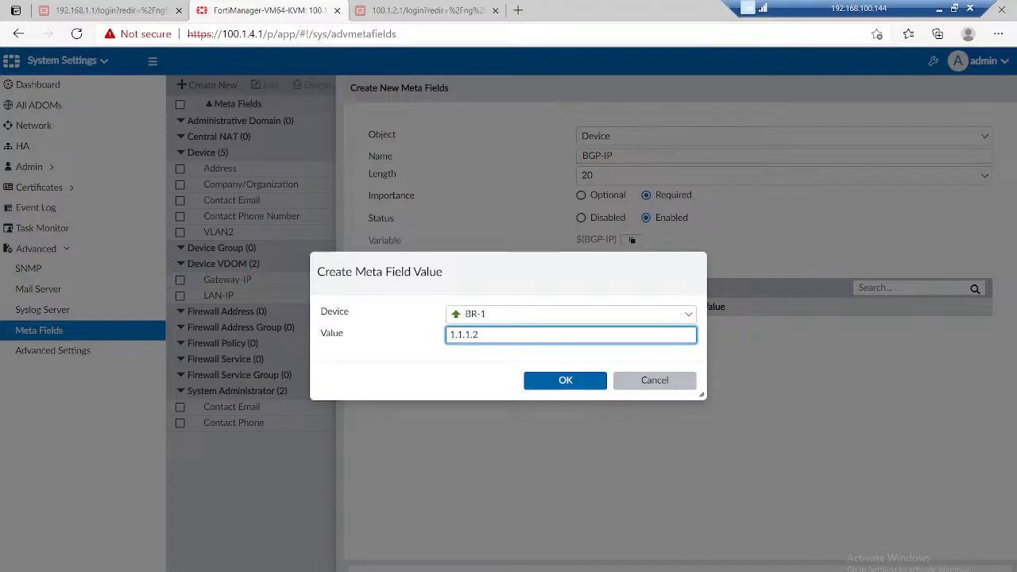
click(564, 381)
Step: Rename the new Device meta field to Router-ID
click(611, 156)
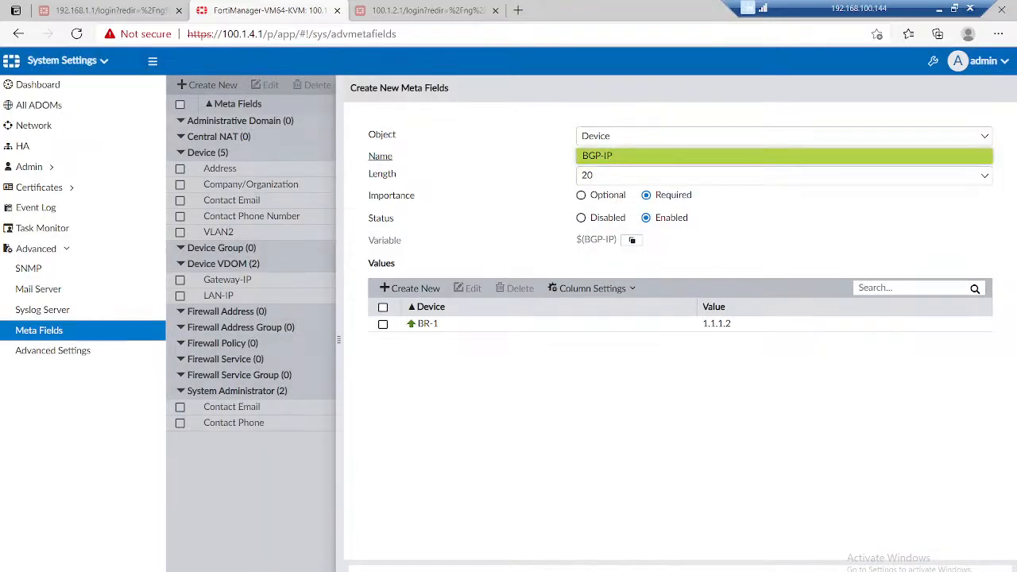
key(ctrl+a)
text(Rou)
Step: Add a Router-ID meta field value of 1.1.1.3 for device BR-2
click(410, 287)
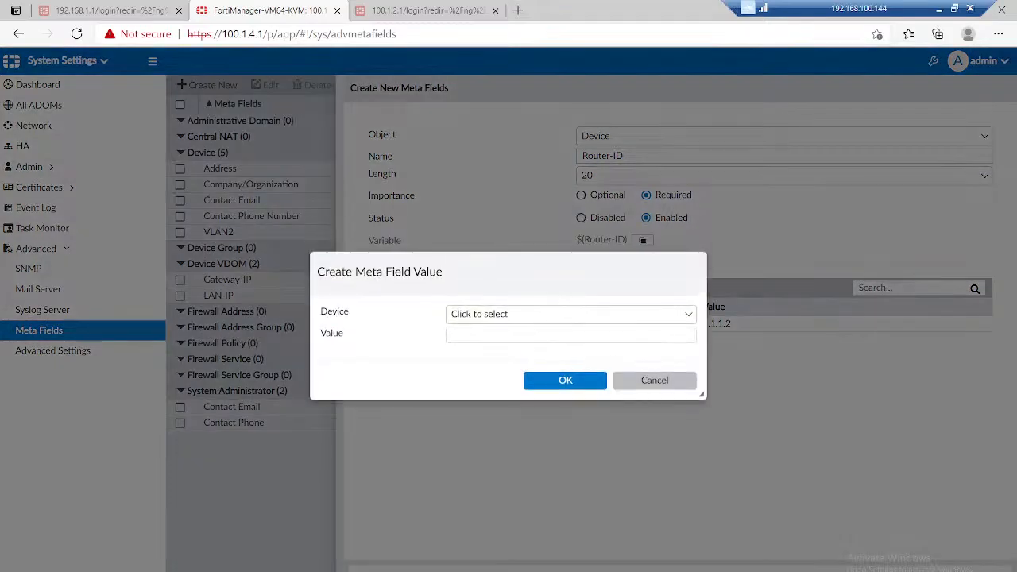
click(570, 314)
click(509, 382)
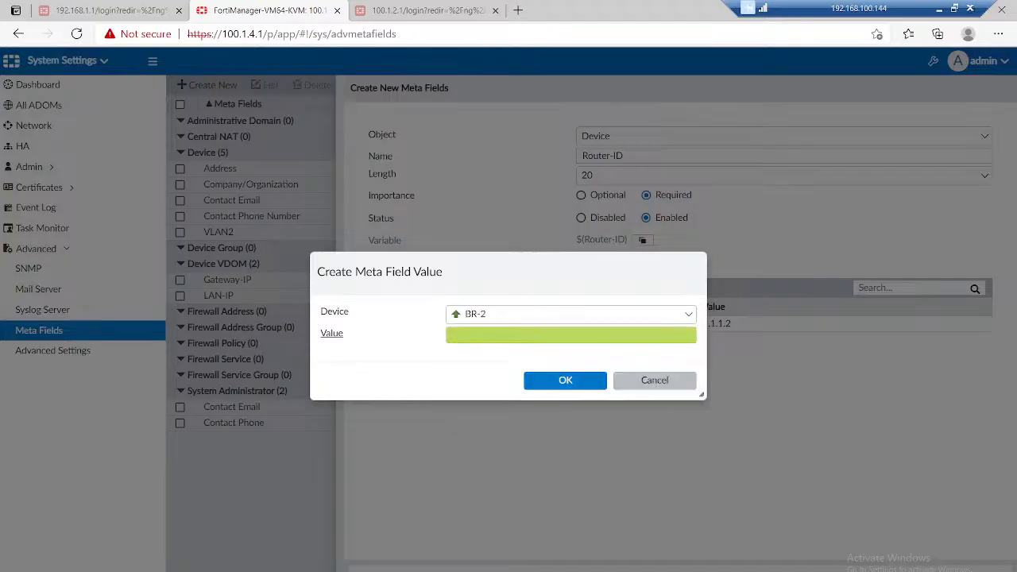
click(570, 335)
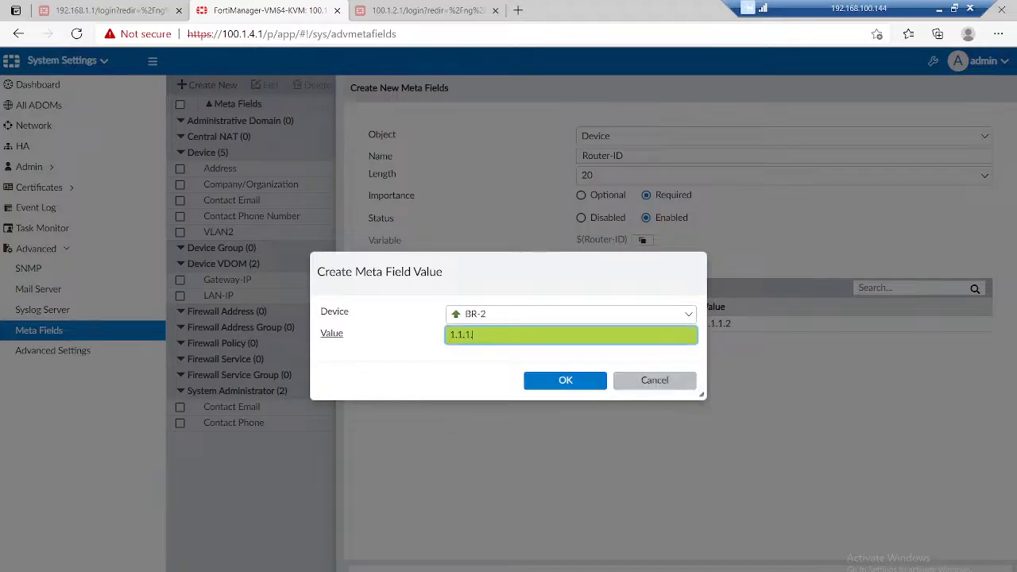
click(565, 380)
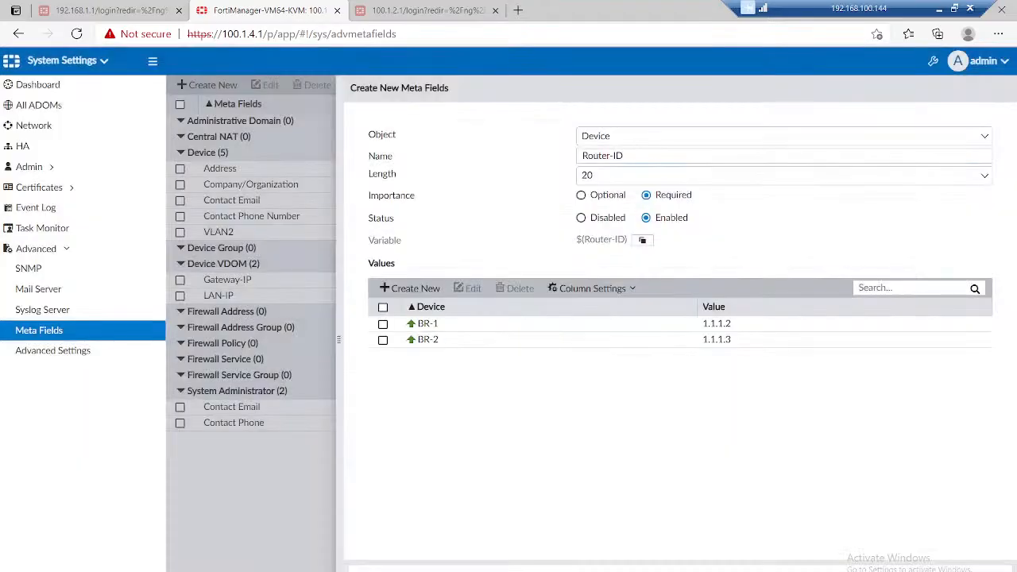
Step: Copy the $(Router-ID) variable into a new Notepad document, then return to FortiManager and save the Router-ID meta field
click(642, 239)
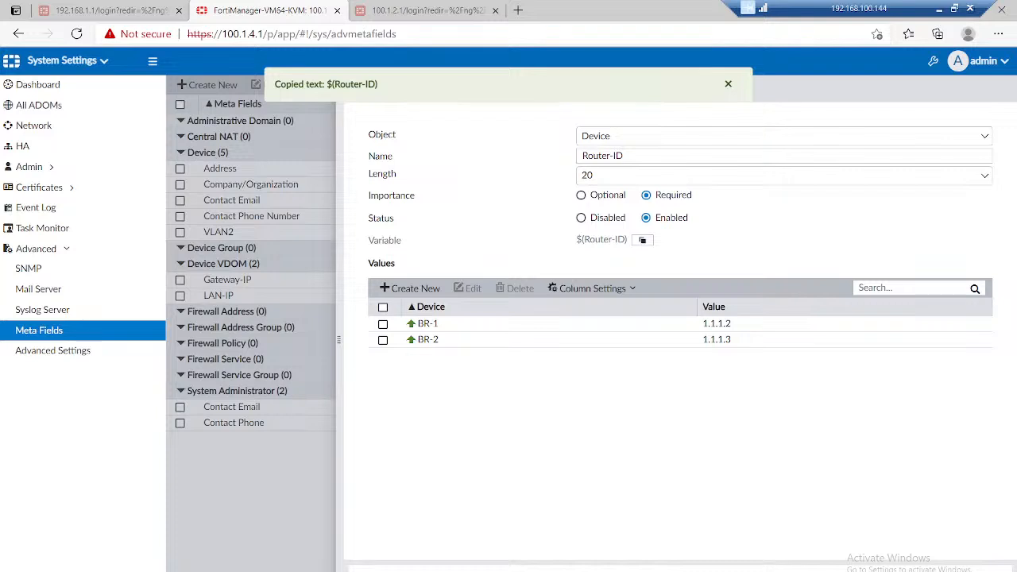
key(super+r)
text(n)
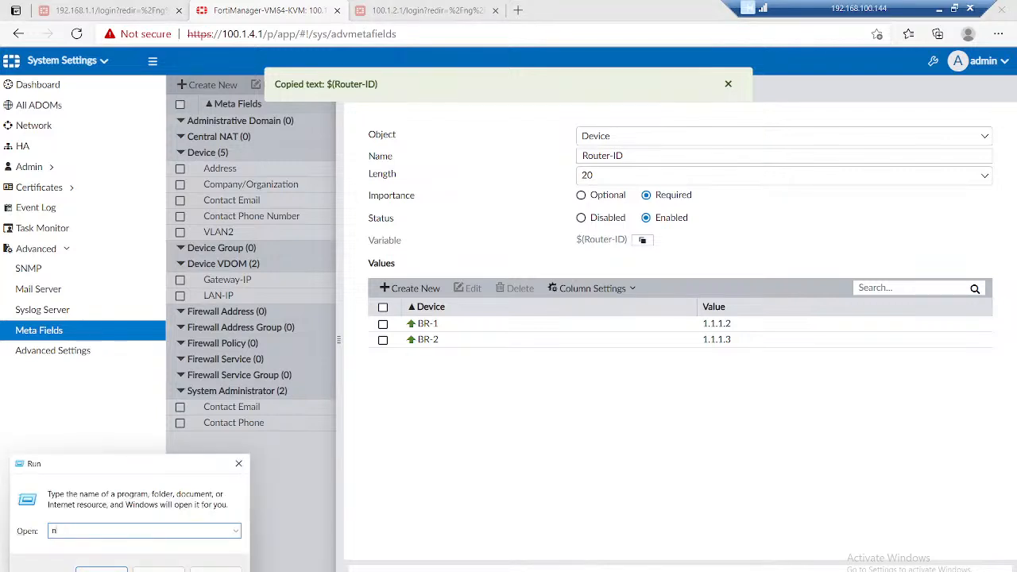
text(otepad)
key(Return)
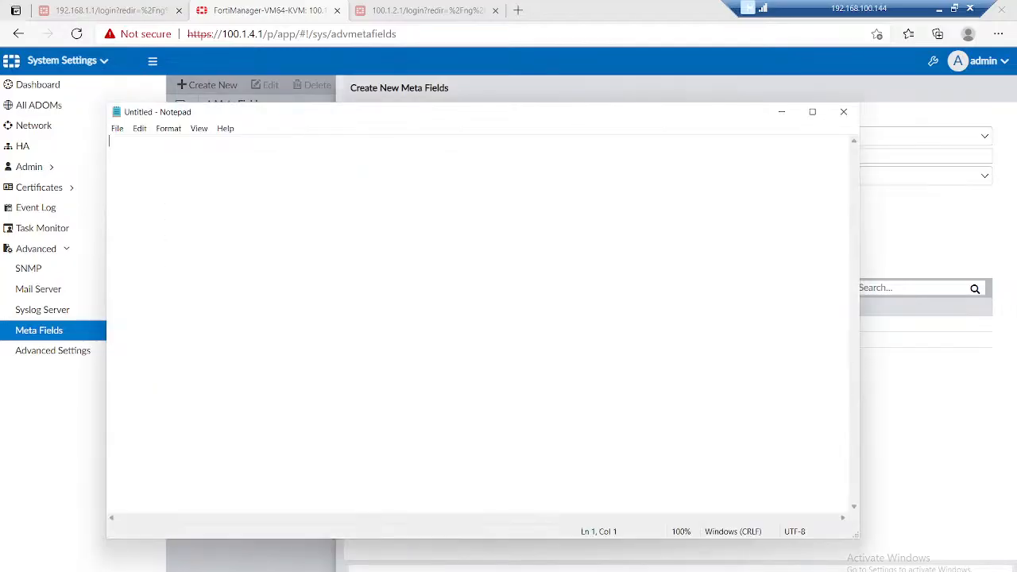
key(ctrl+v)
key(alt+Tab)
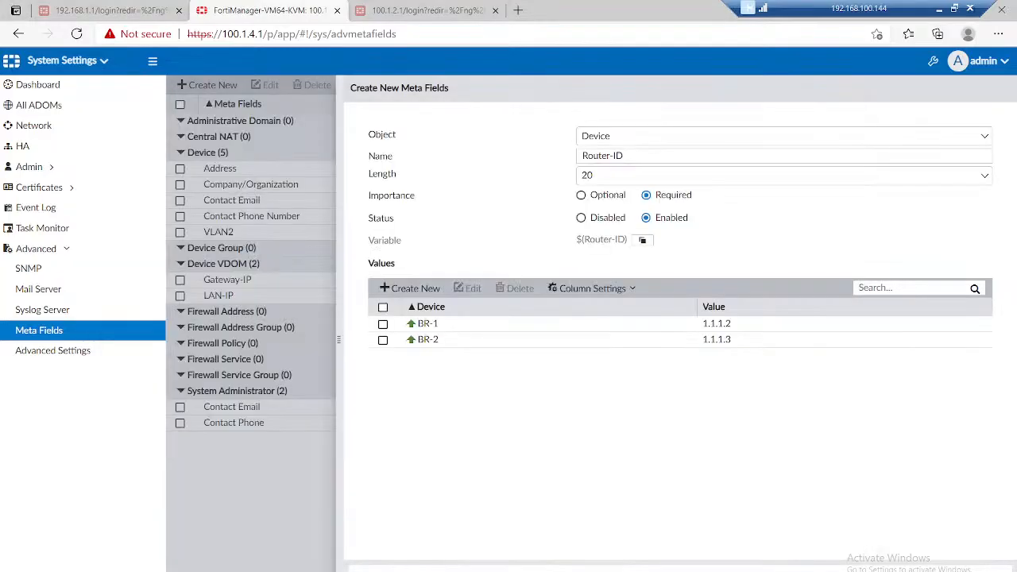
click(648, 569)
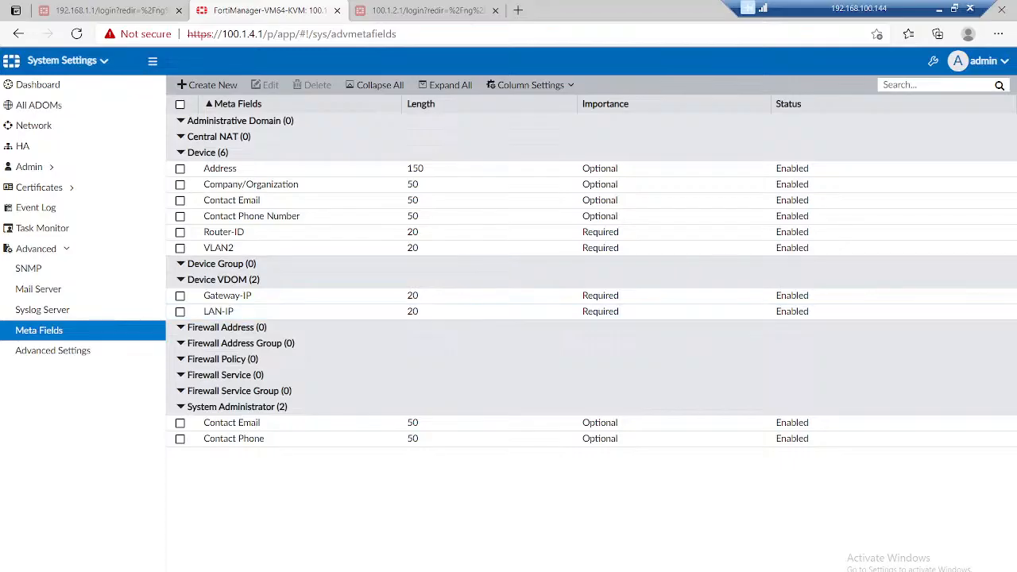
Step: Start another meta field for the Device object and name it LAN-Subnets
click(208, 85)
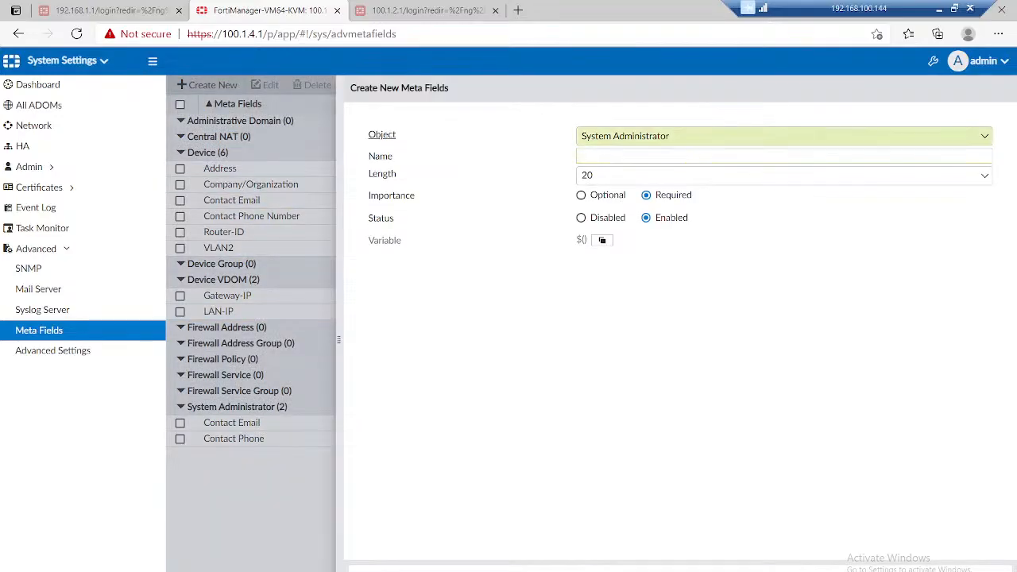
click(782, 136)
scroll(779, 239, up, 2)
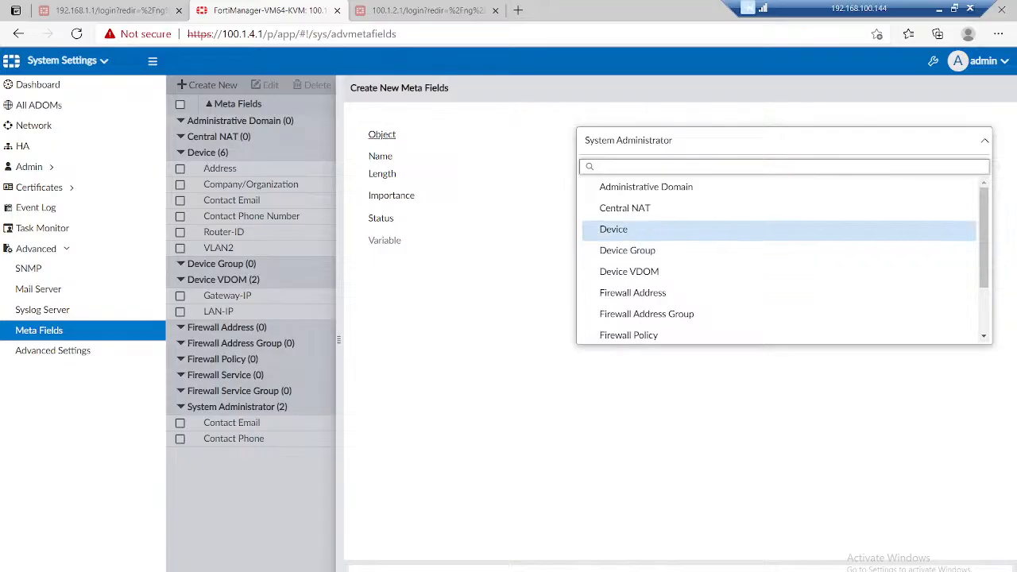
click(779, 230)
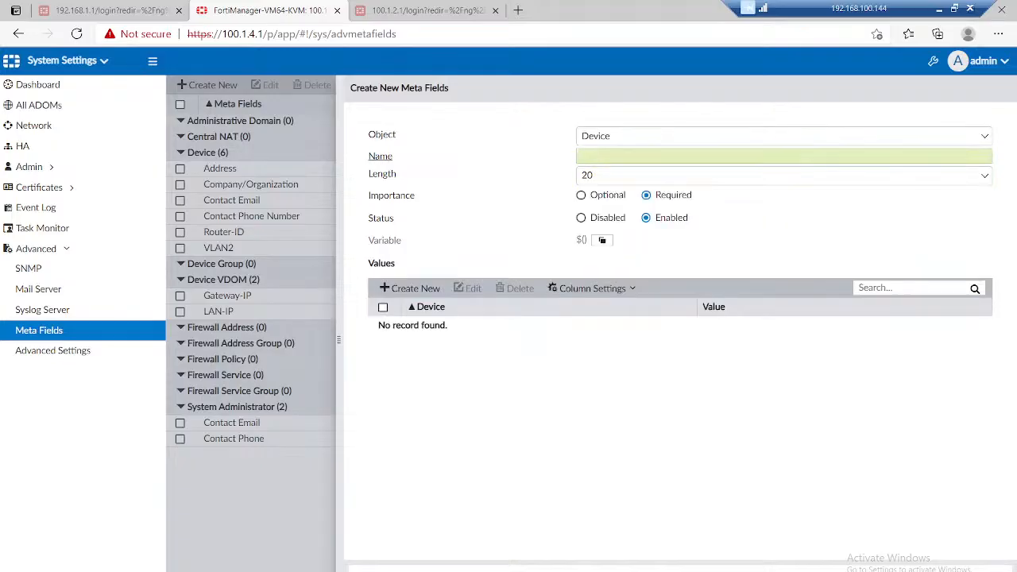
click(782, 156)
text(LAN)
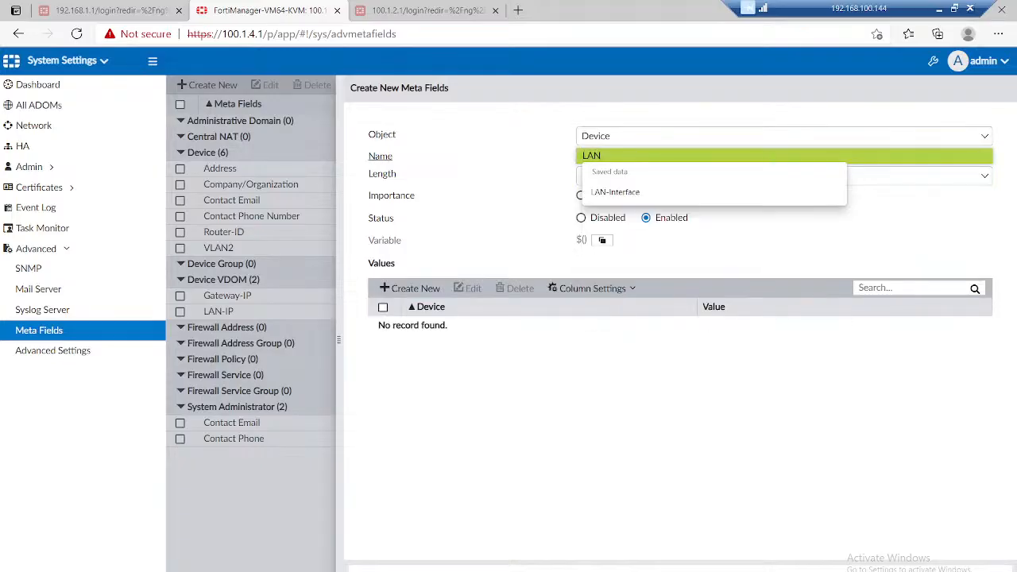
text(-Subnets)
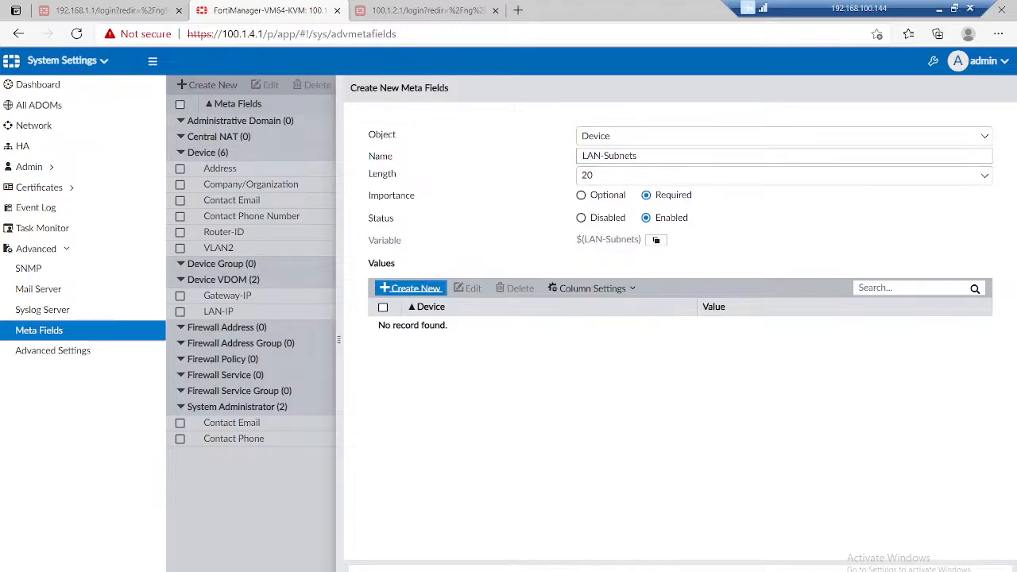
Step: Add a LAN-Subnets meta field value of 192.168.2.0/24 for device BR-1
click(410, 288)
click(571, 314)
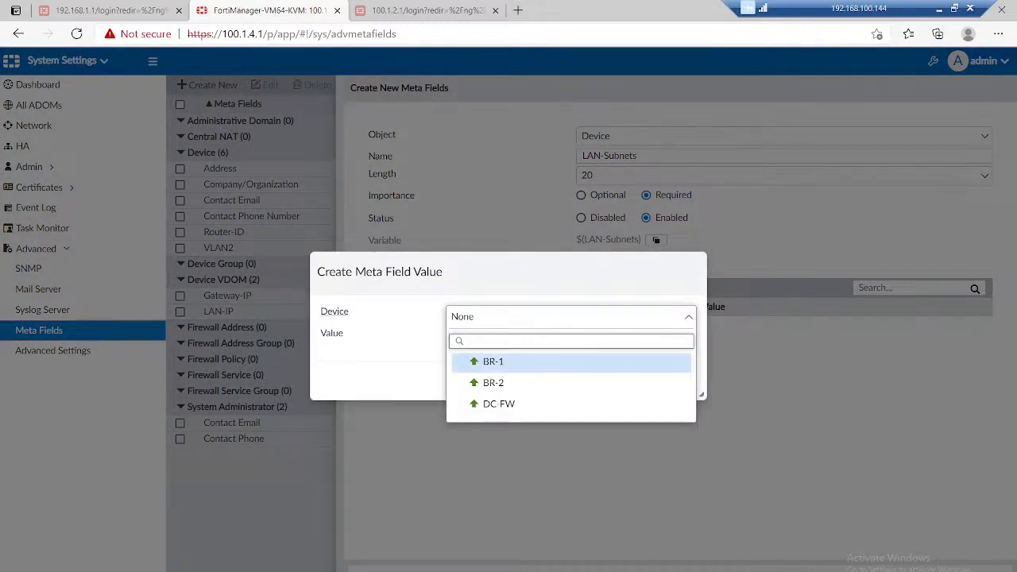
click(495, 361)
click(571, 334)
text(192.)
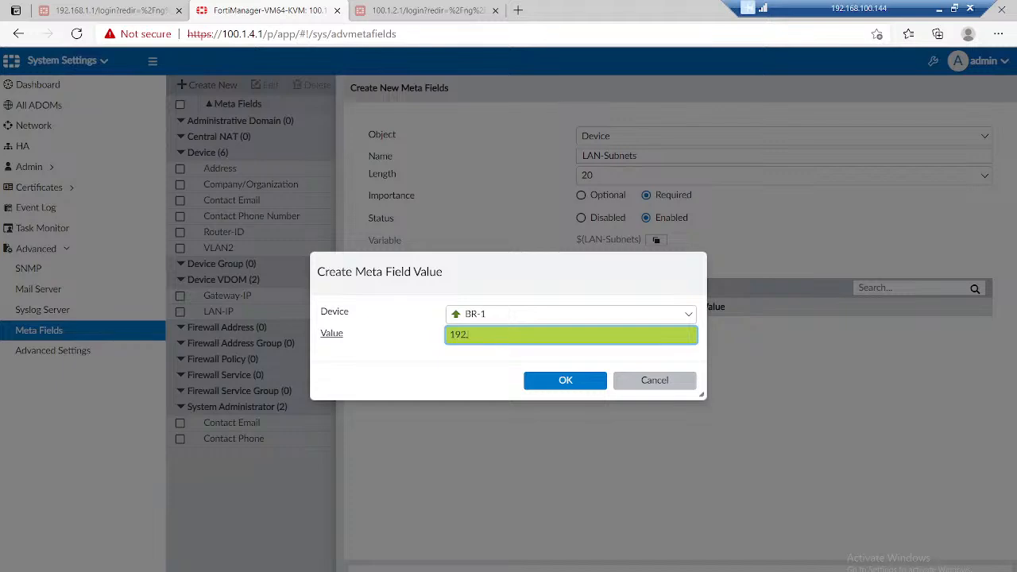
text(168.2.0/24)
click(565, 379)
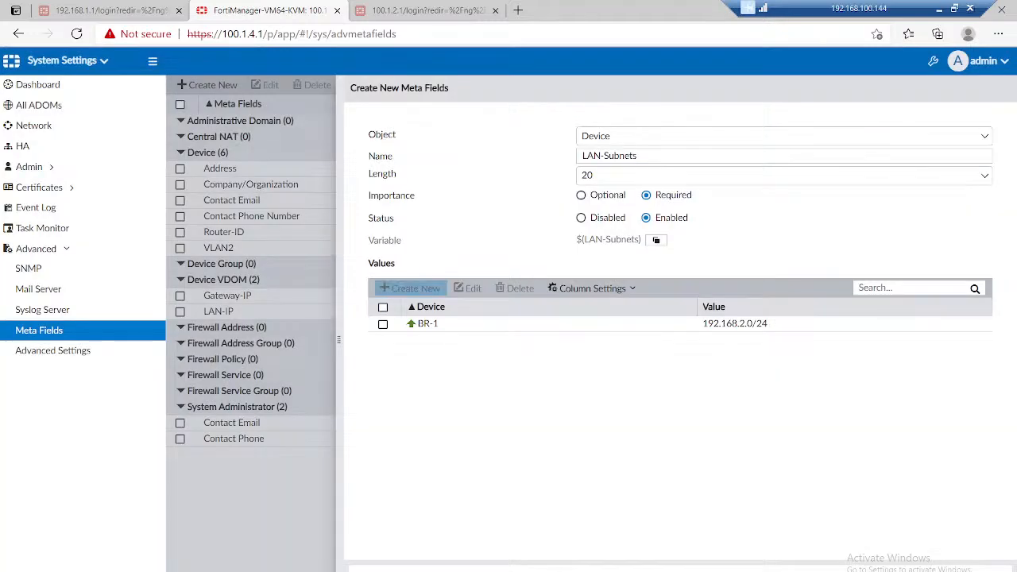
Step: Add a LAN-Subnets meta field value of 192.168.3.0/24 for device BR-2
click(410, 288)
click(570, 317)
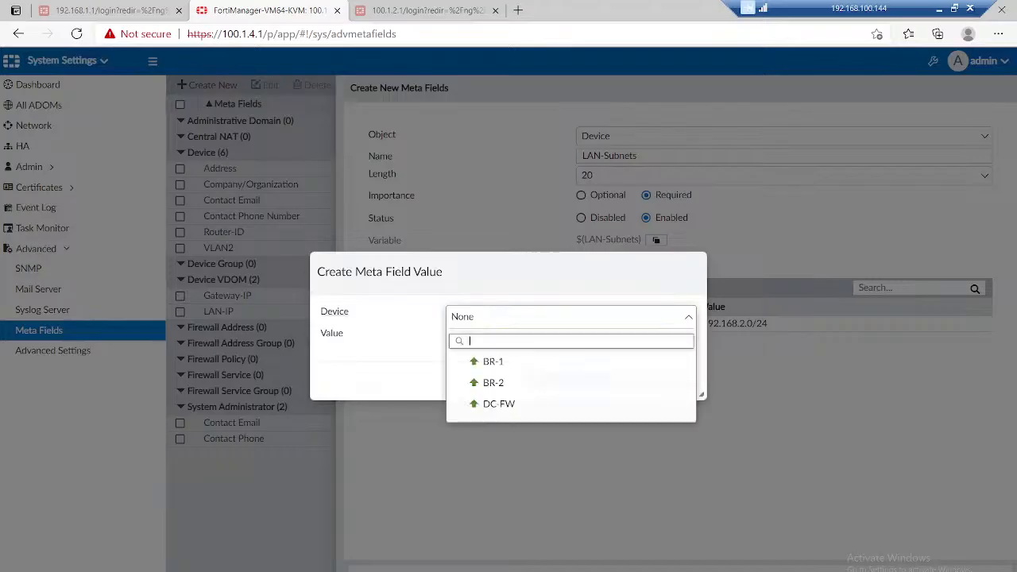
click(493, 382)
text(19)
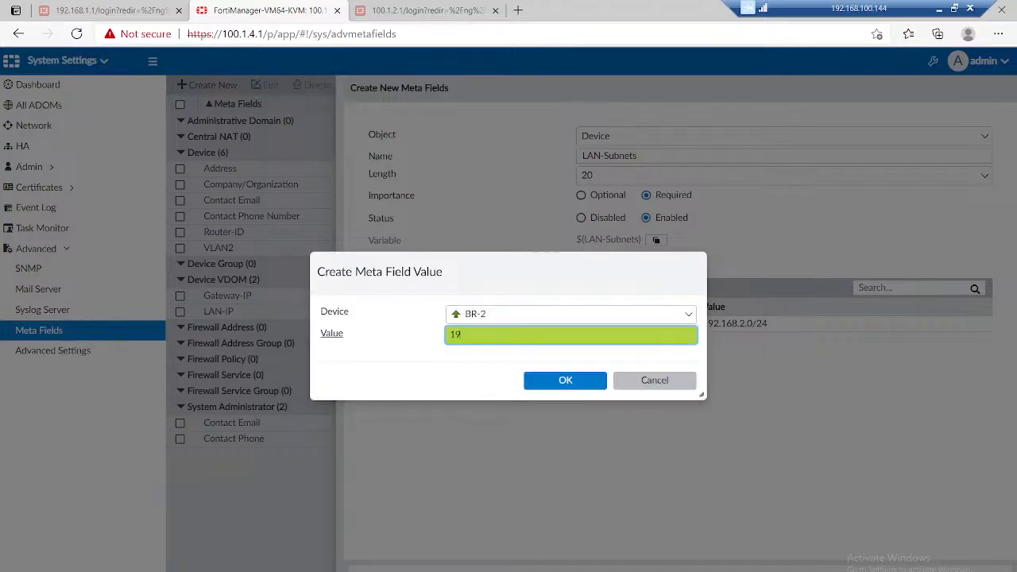
text(2.168.3.0/24)
click(565, 380)
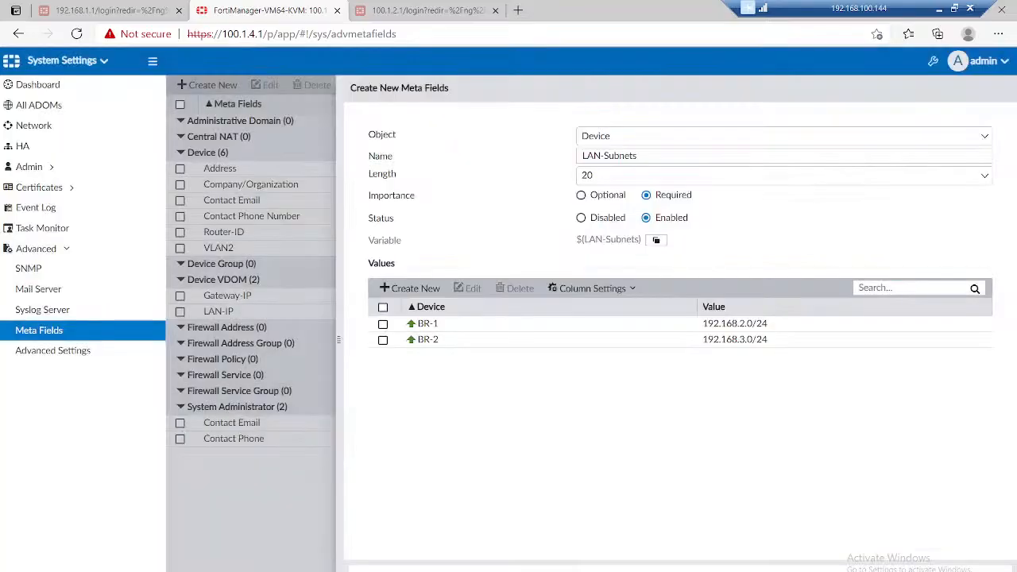
Step: Copy the $(LAN-Subnets) variable into the Notepad document, then return to FortiManager and save the LAN-Subnets meta field
click(656, 239)
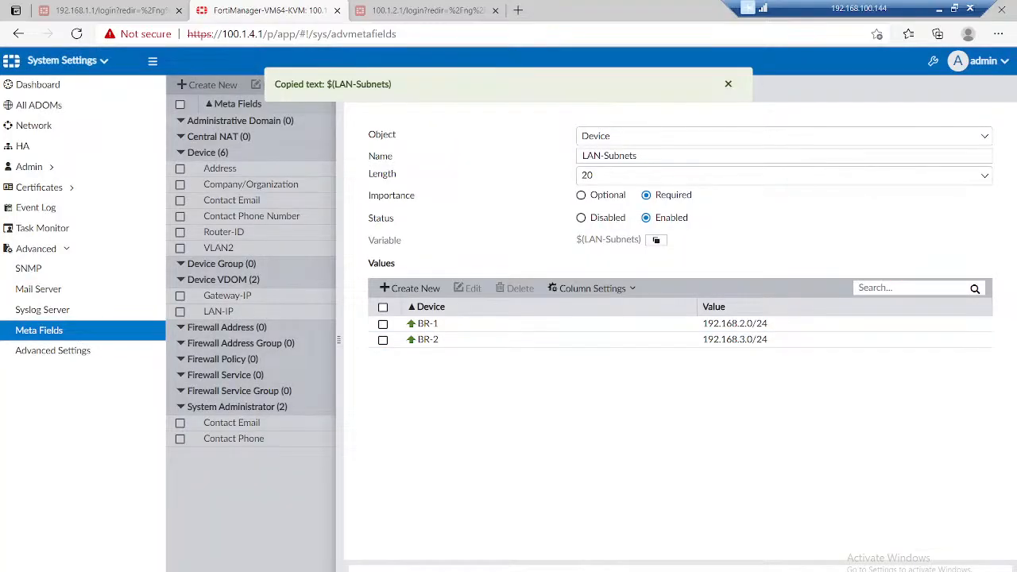
key(alt+Tab)
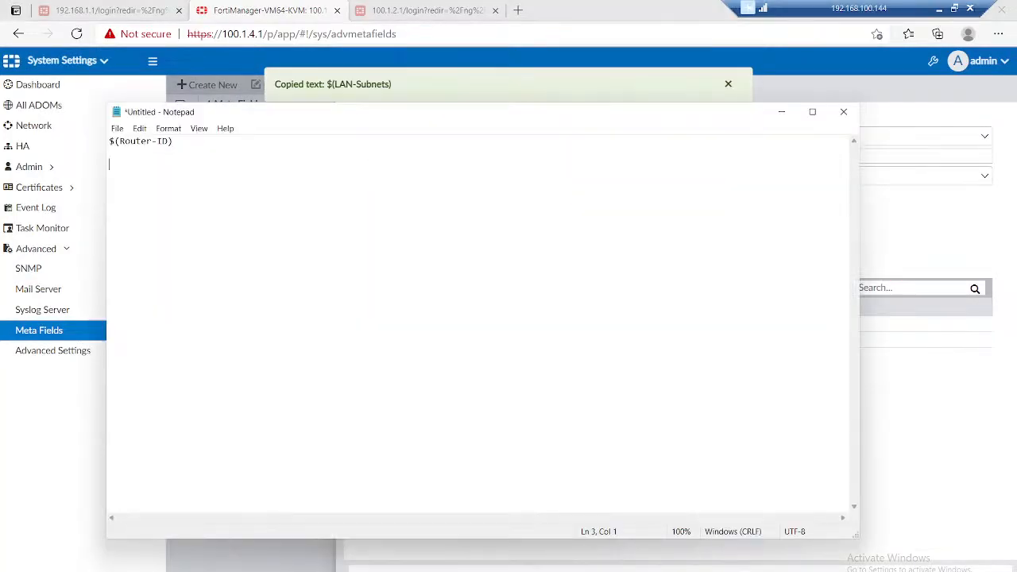
key(ctrl+v)
key(alt+Tab)
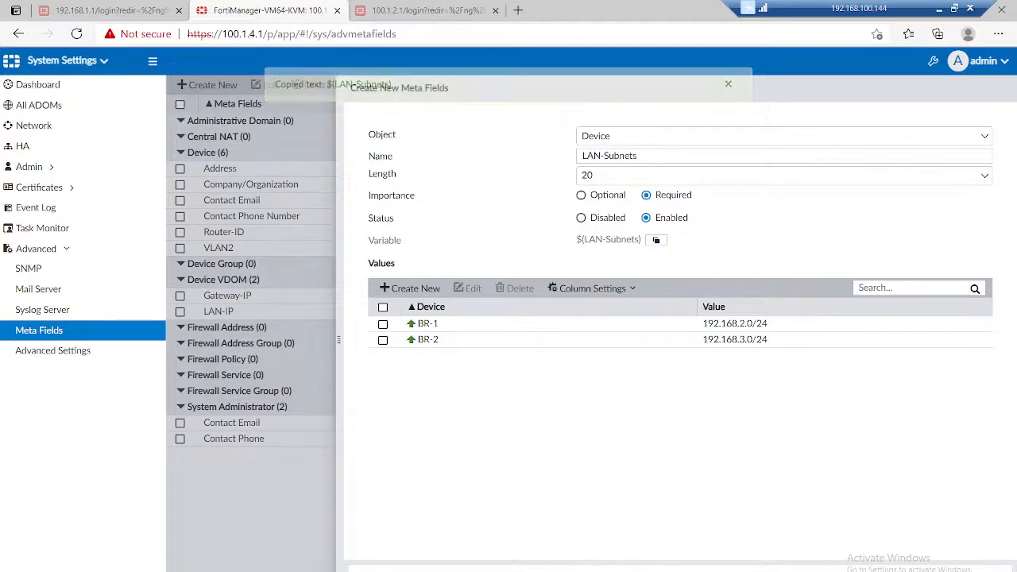
click(635, 568)
Step: In Device Manager's BGP templates, start activating BRANCH_BGP_Recommended with ADVPN enabled and Local AS 65001
click(67, 62)
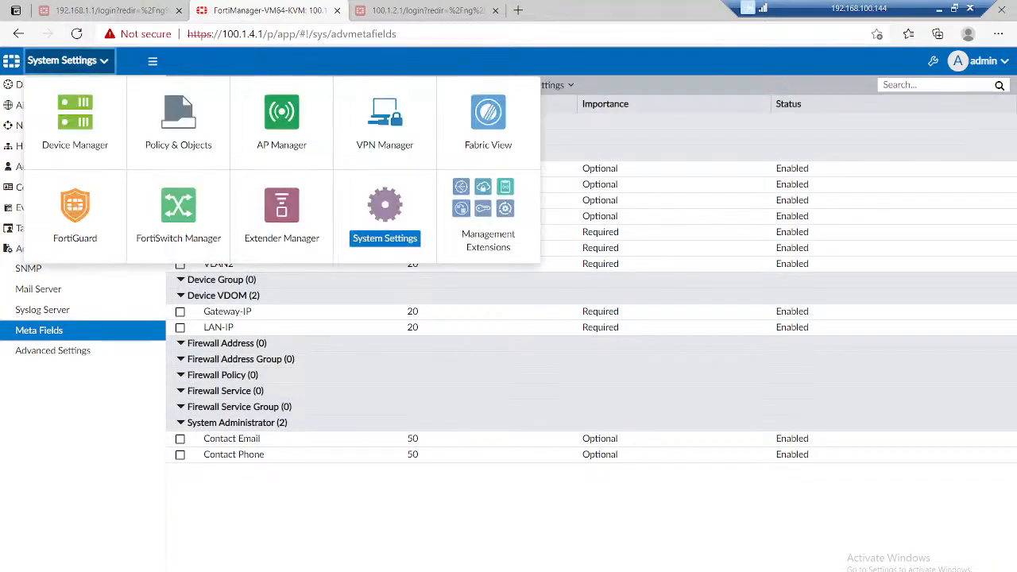
click(74, 123)
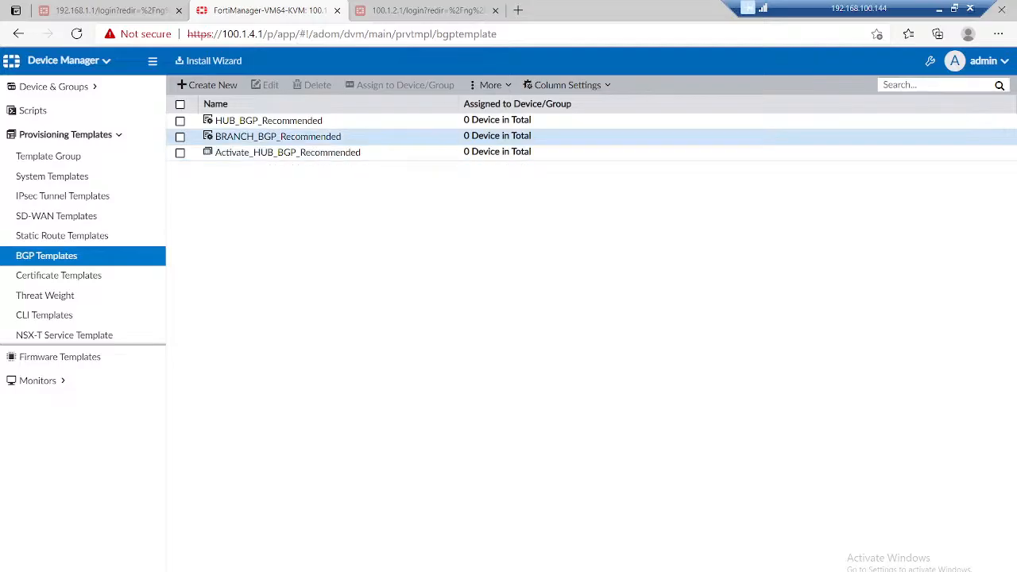
right_click(248, 143)
click(291, 230)
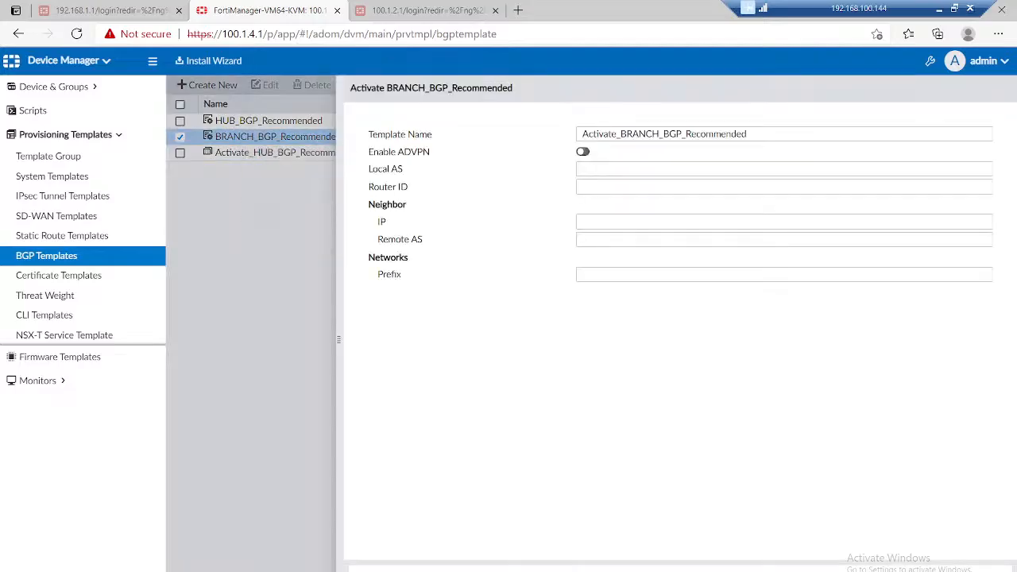
click(584, 151)
click(603, 169)
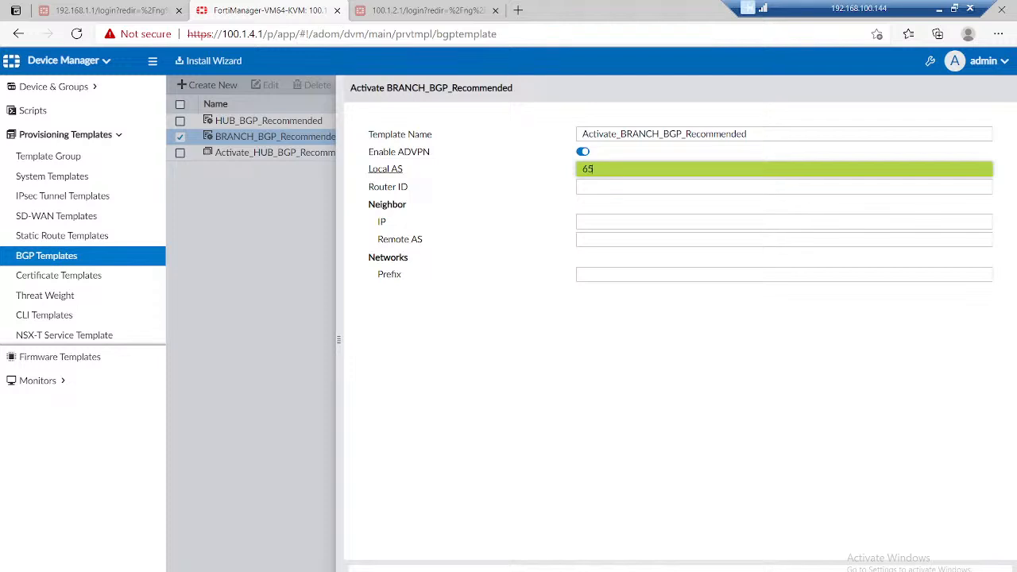
key(Tab)
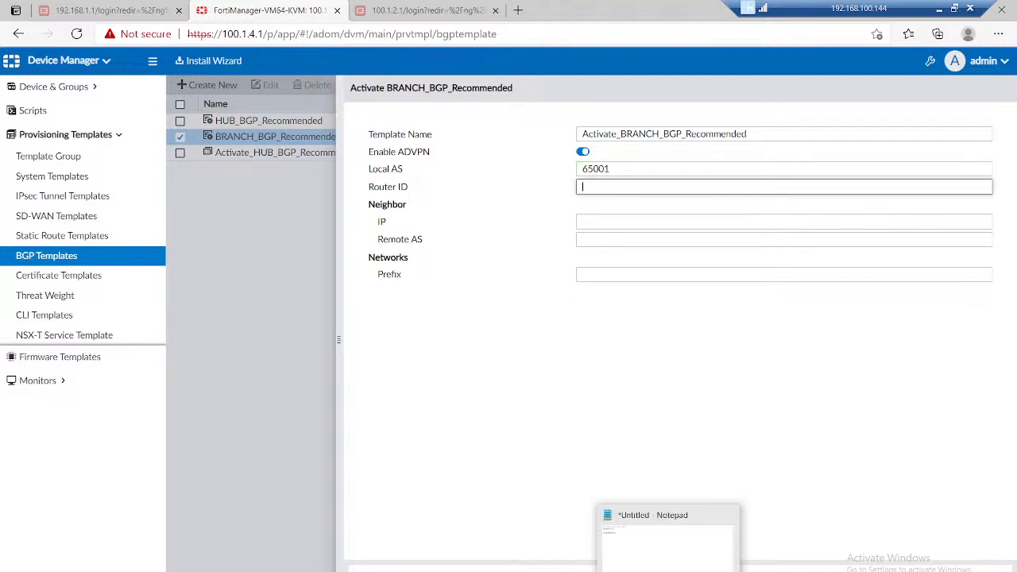
Step: Copy $(Router-ID) from the Notepad document and use it as the branch BGP template's Router ID in FortiManager
click(669, 568)
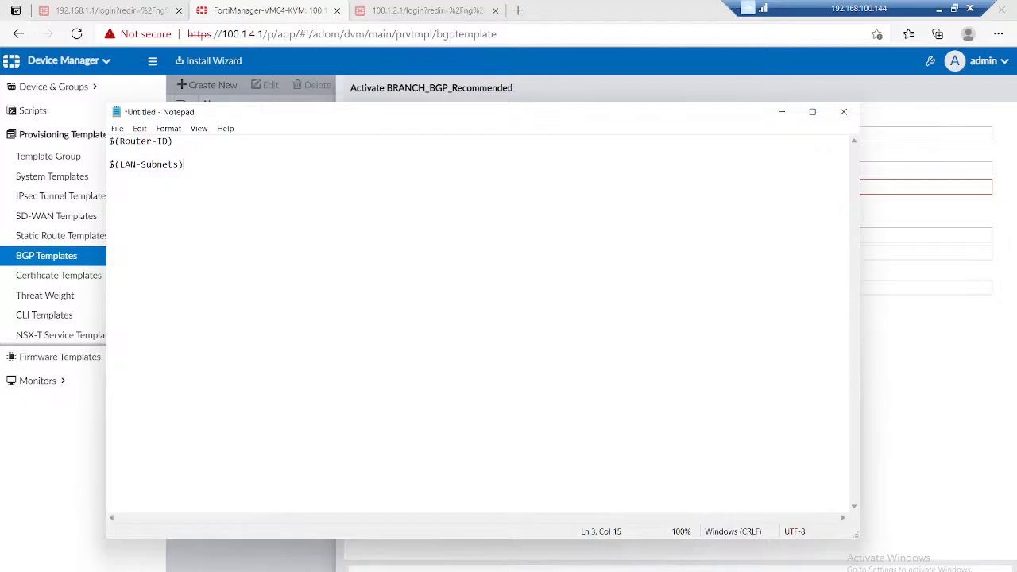
drag(174, 141, 109, 141)
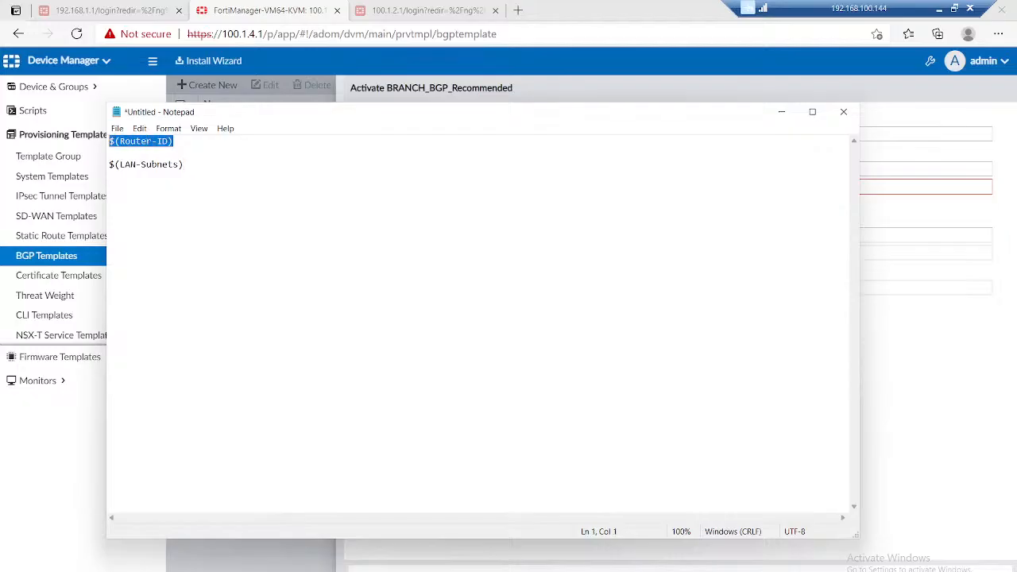
key(ctrl+c)
key(alt+Tab)
key(ctrl+v)
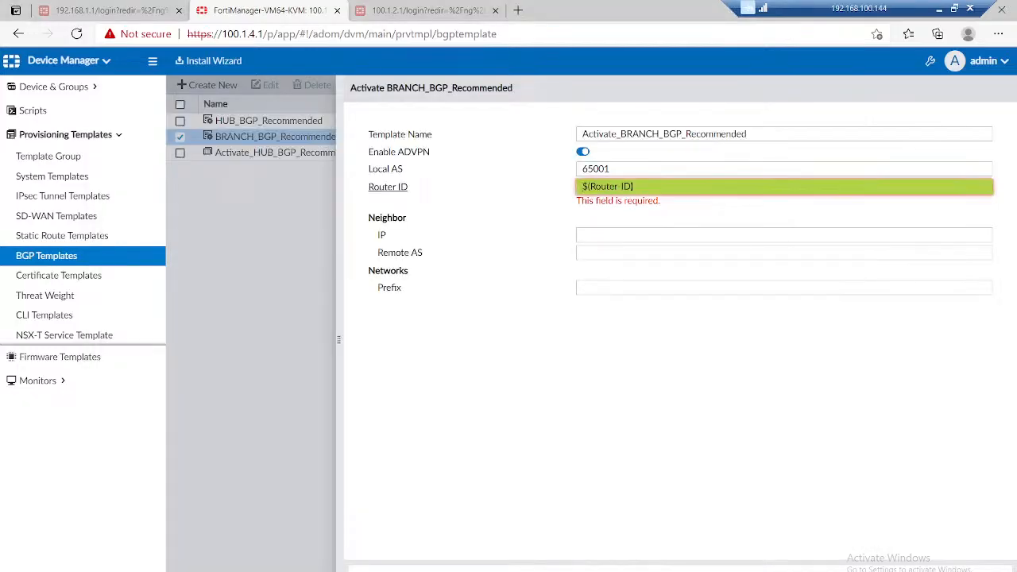
Step: Set the branch BGP template's neighbor IP to 10.10.1.1 and its Remote AS to 65001
click(683, 237)
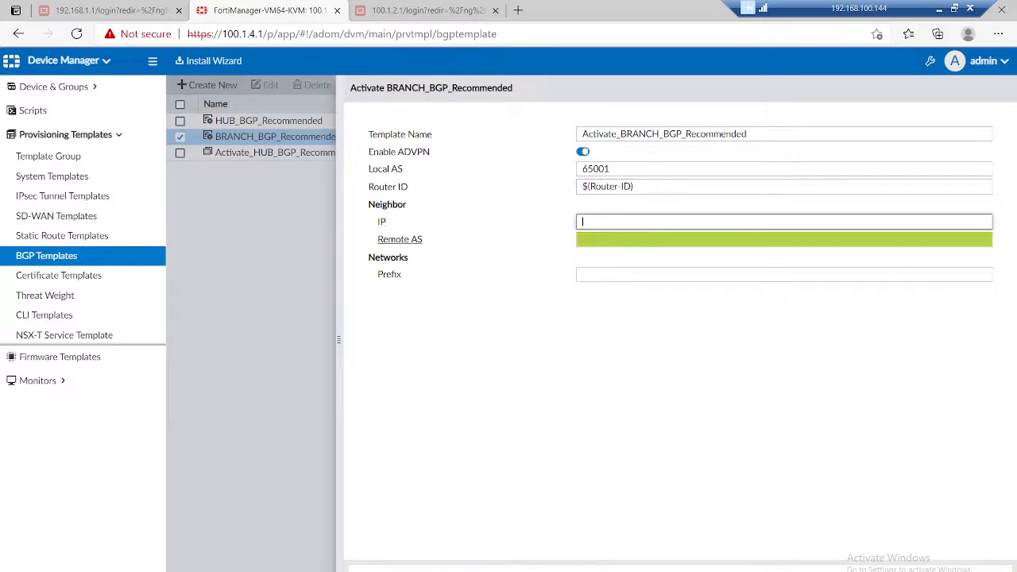
text(10.10.1.1)
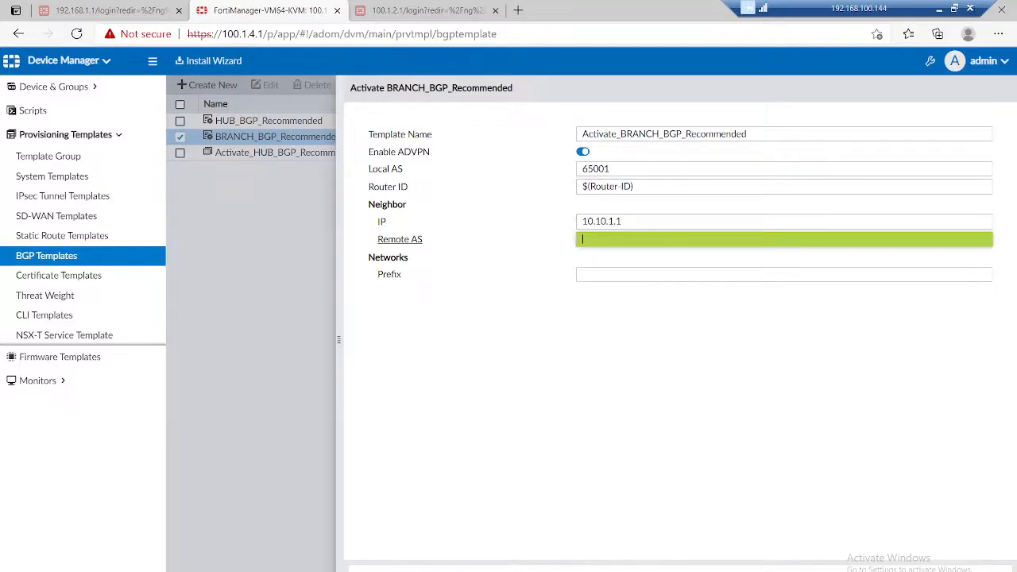
text(65001)
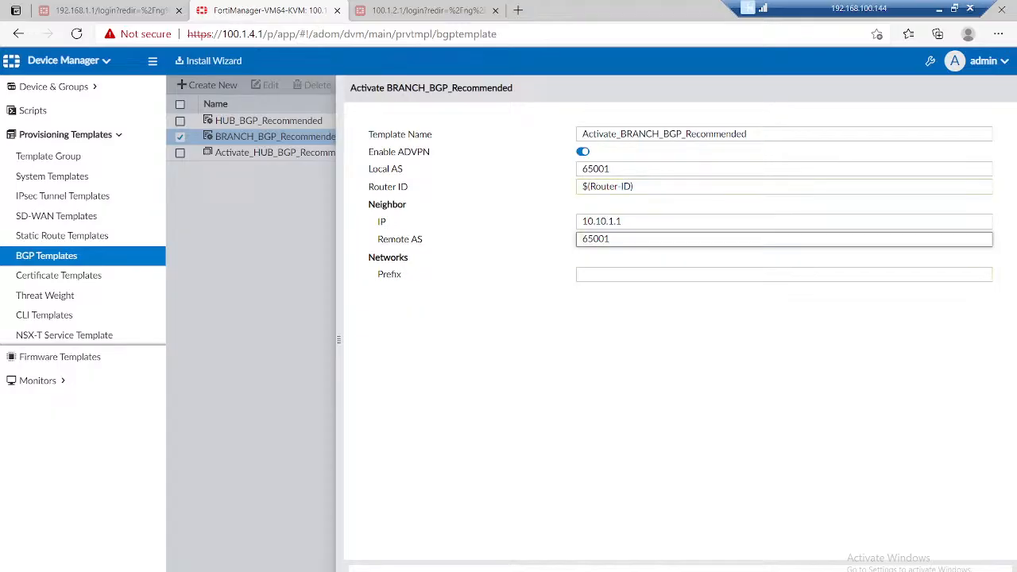
Step: Copy $(LAN-Subnets) from Notepad into the branch template's network prefix in FortiManager and save the activated template
key(alt+Tab)
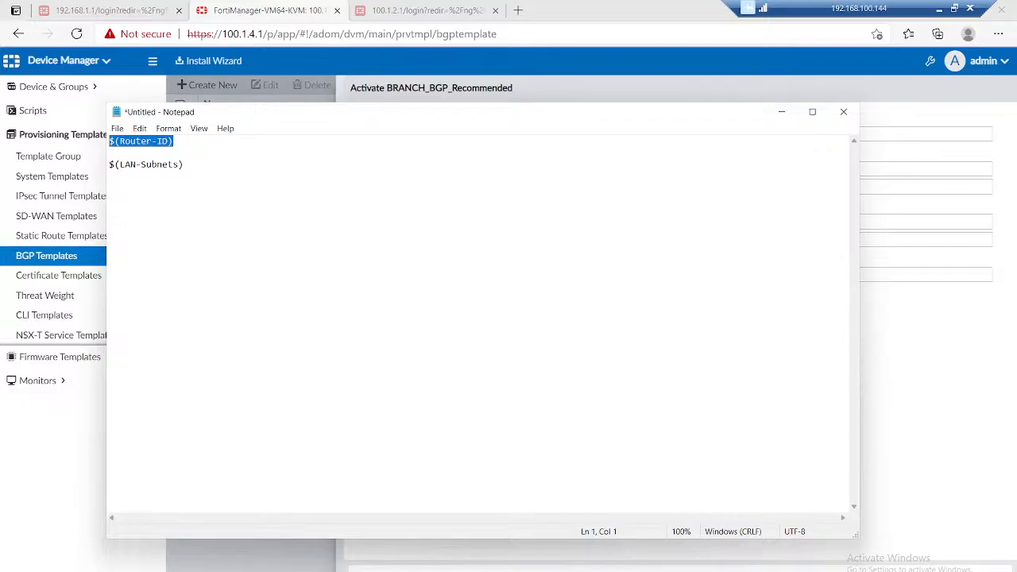
key(ctrl+End)
key(shift+Left)
key(shift+Left)
key(shift+Left)
key(shift+Left)
key(shift+Left)
key(shift+Left)
key(shift+Left)
key(shift+Left)
key(shift+Left)
key(shift+Left)
key(shift+Left)
key(shift+Left)
key(shift+Left)
key(shift+Left)
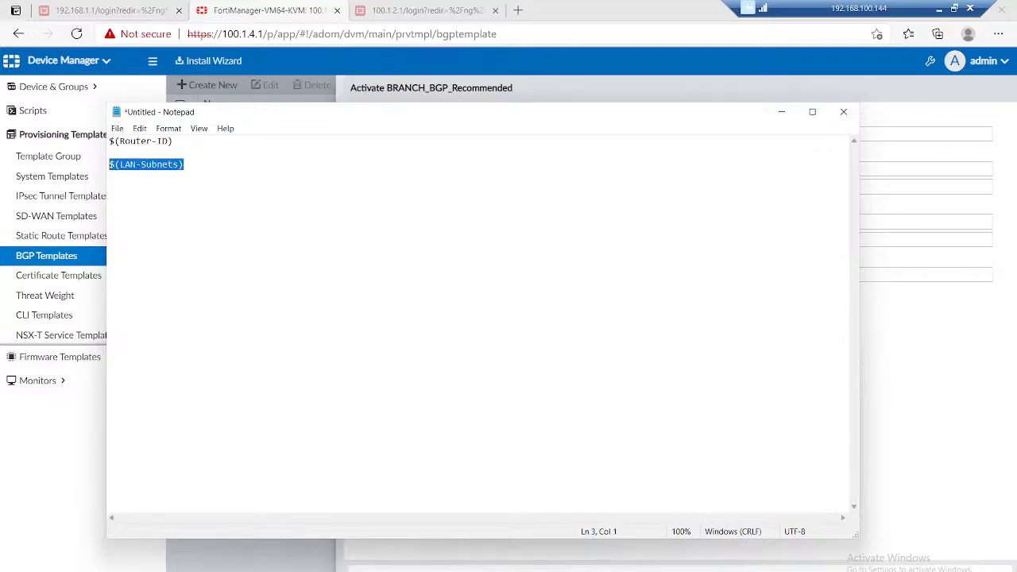
key(alt+Tab)
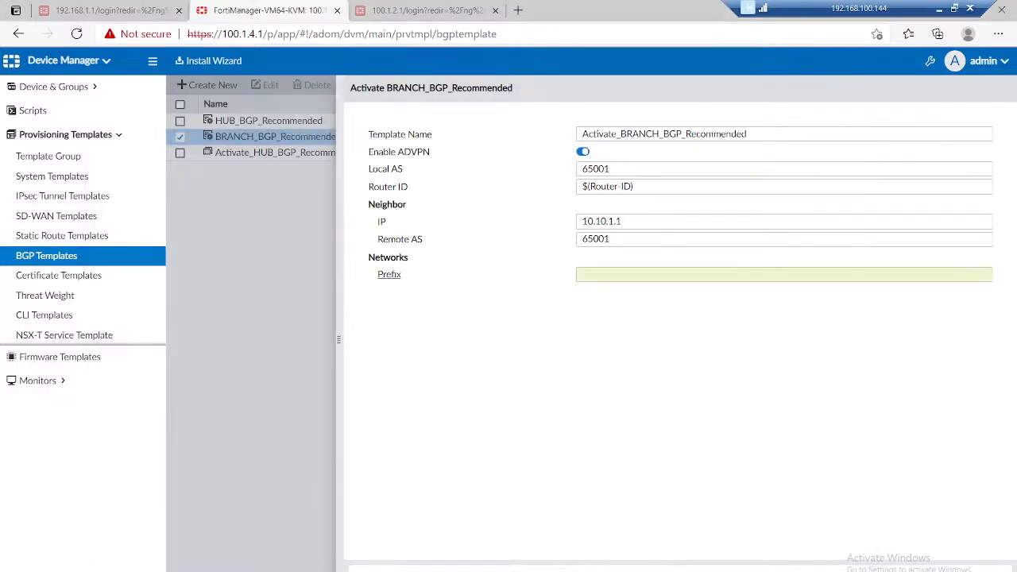
key(ctrl+v)
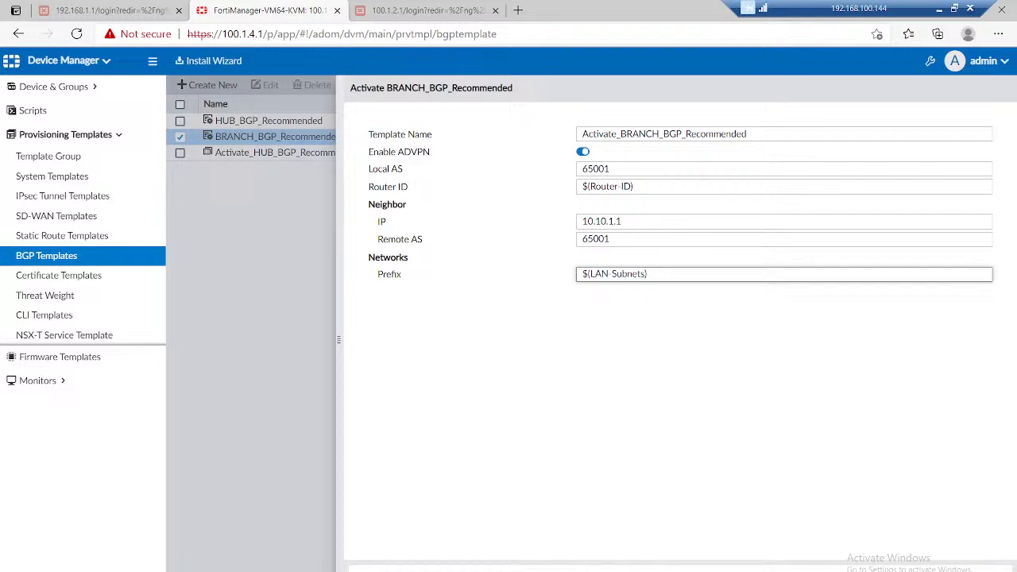
click(648, 569)
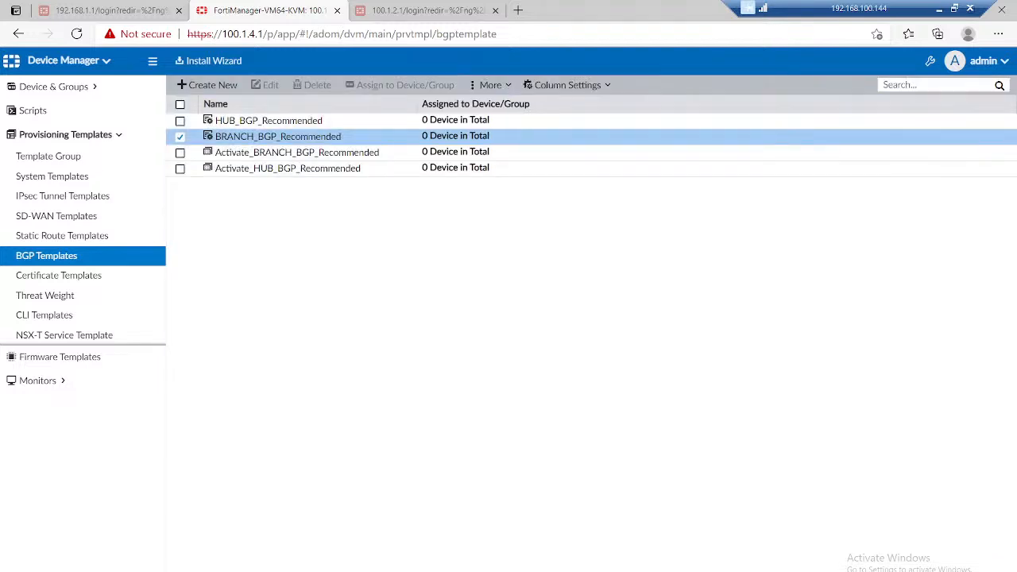
Step: Disable the Interface setting for neighbor 10.10.1.1 in Activate_BRANCH_BGP_Recommended and save the template
click(296, 152)
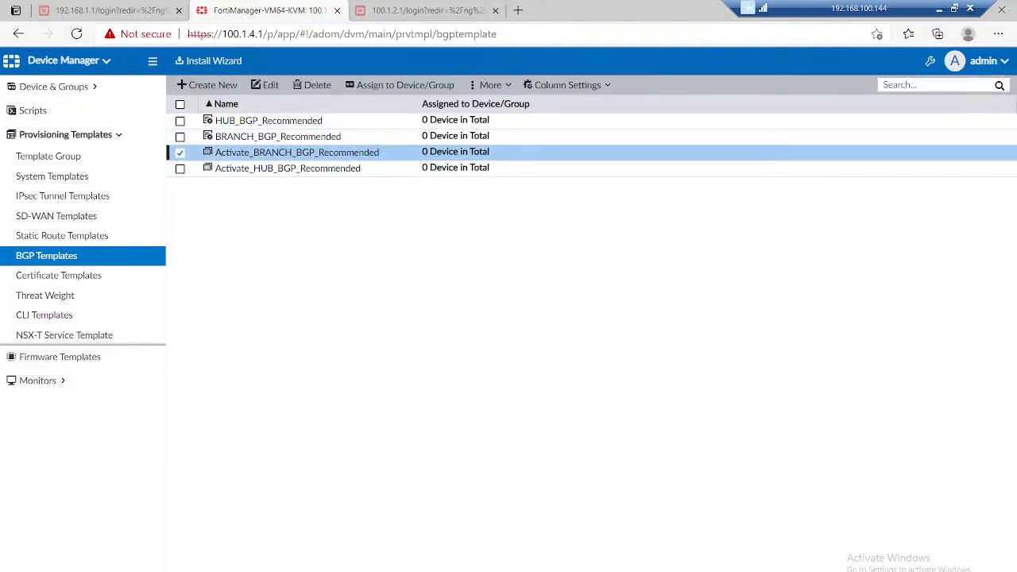
click(266, 85)
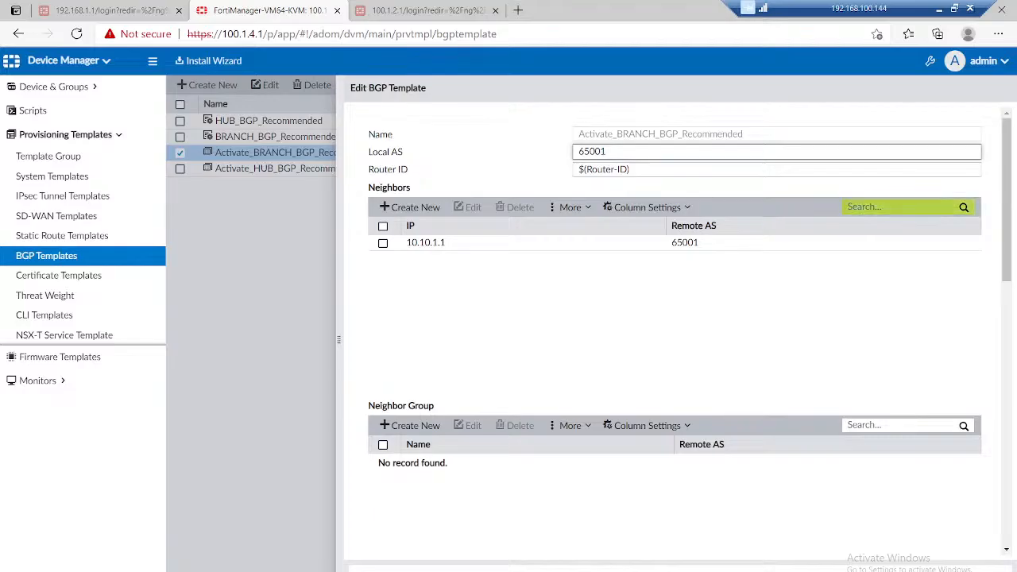
click(452, 243)
click(468, 207)
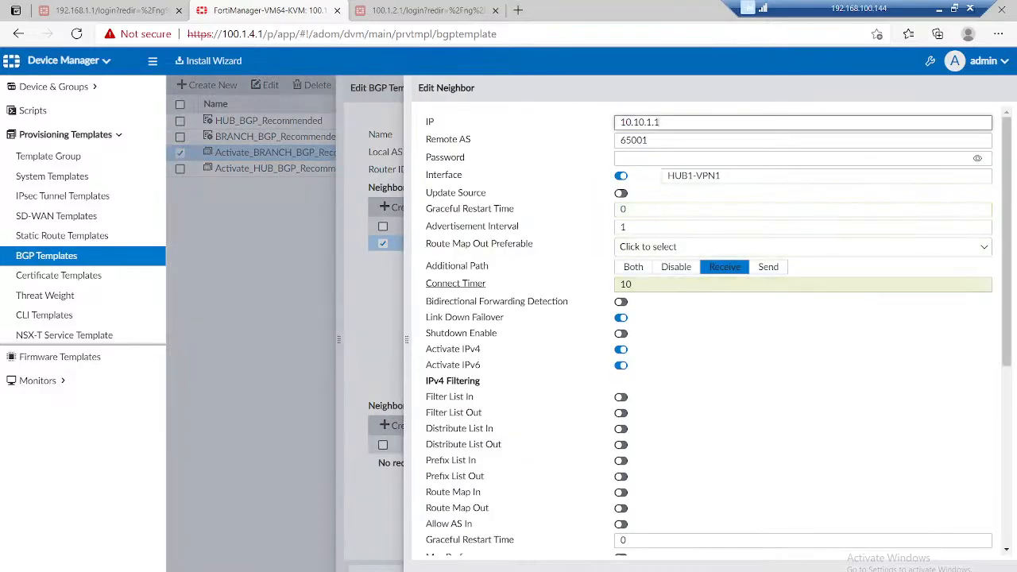
click(621, 175)
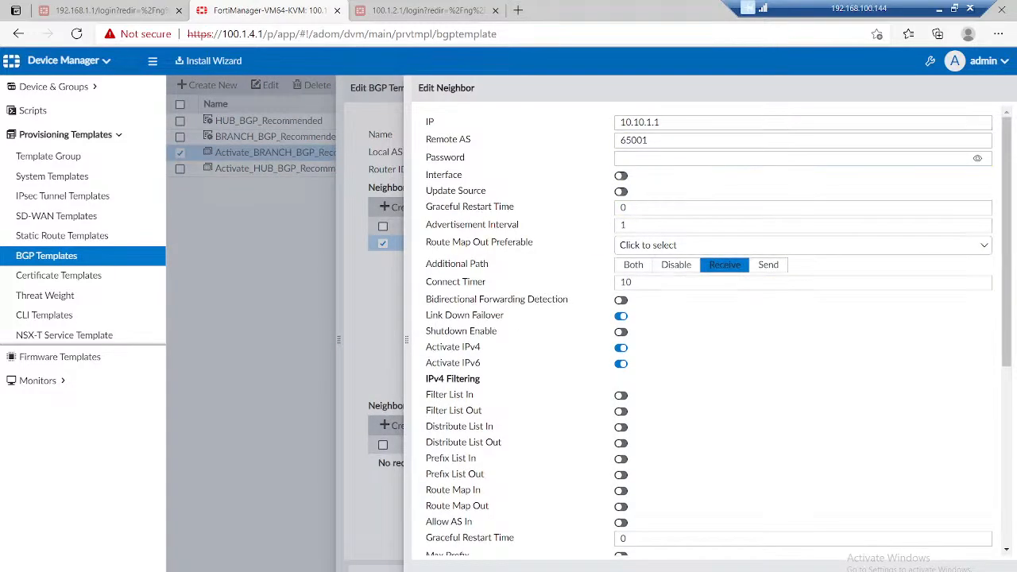
click(936, 569)
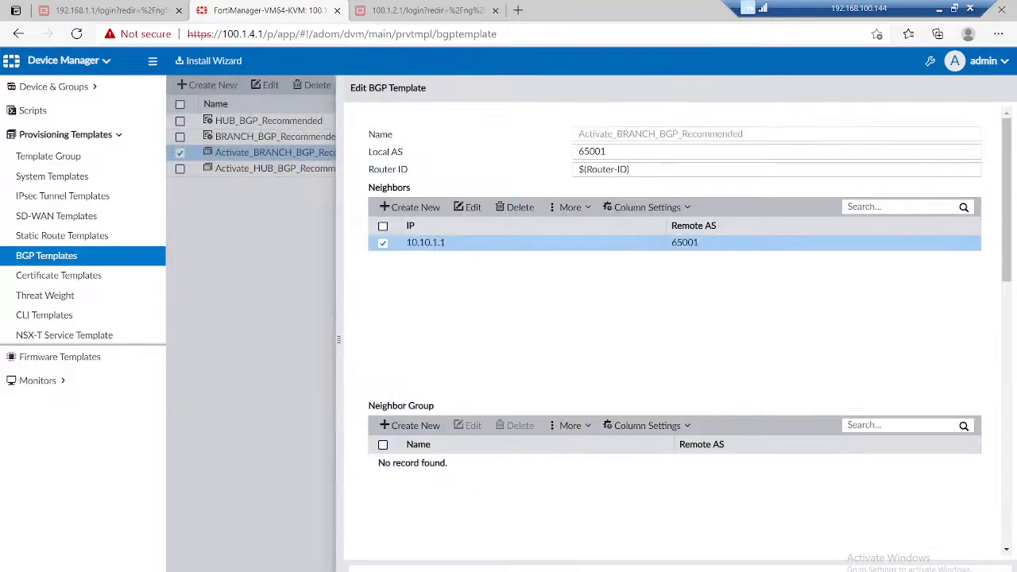
click(936, 569)
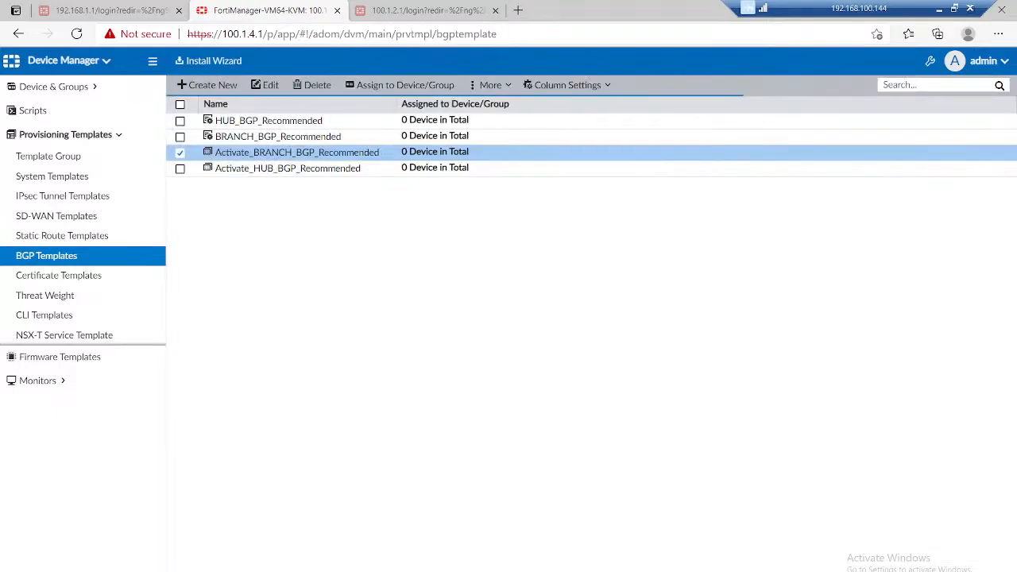
Step: Prepare an install of the Firewall-Policy package and device settings for BR-1, BR-2 and DC-FW, and preview the DC-FW installation
click(208, 60)
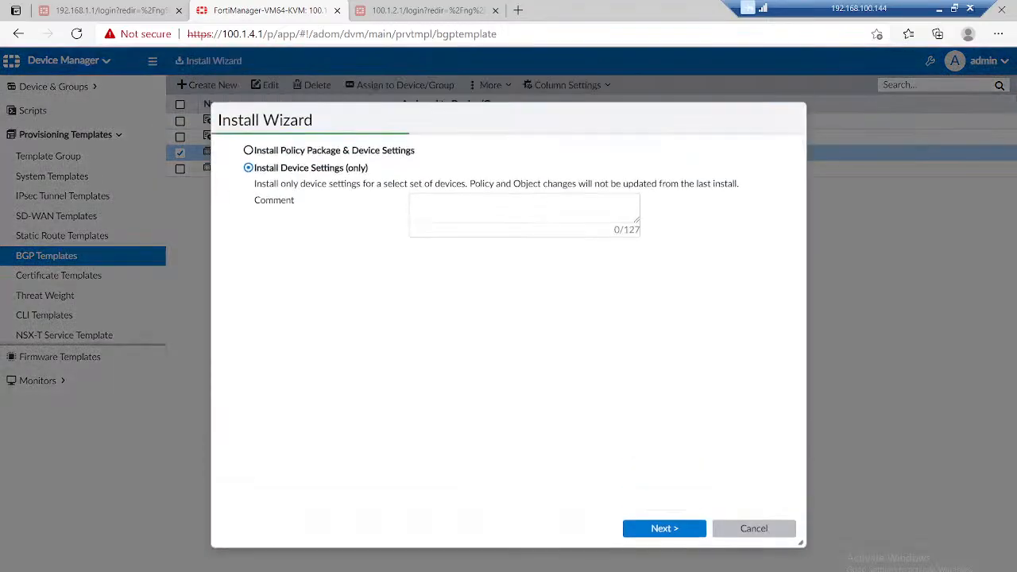
click(317, 150)
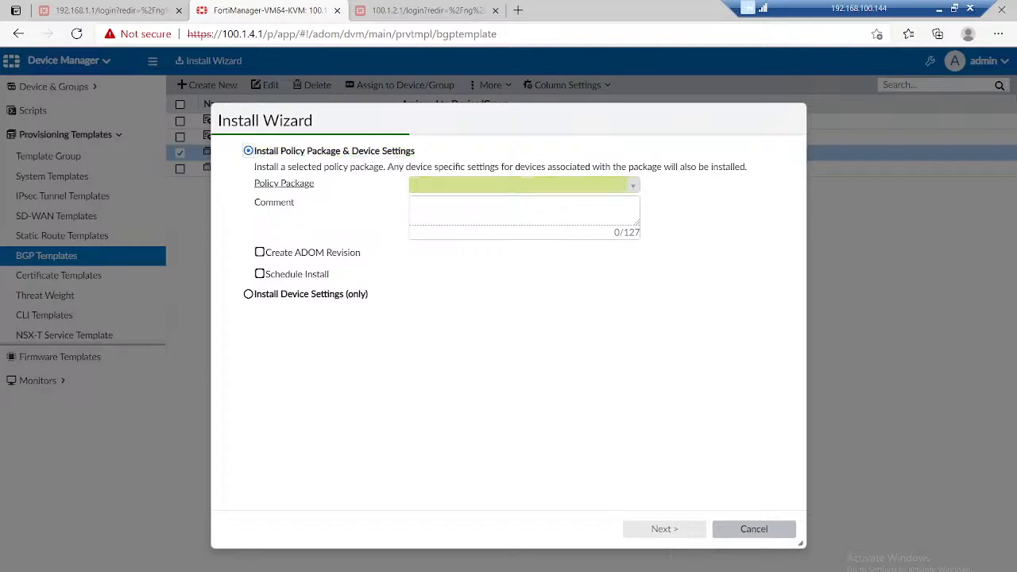
click(519, 185)
click(484, 204)
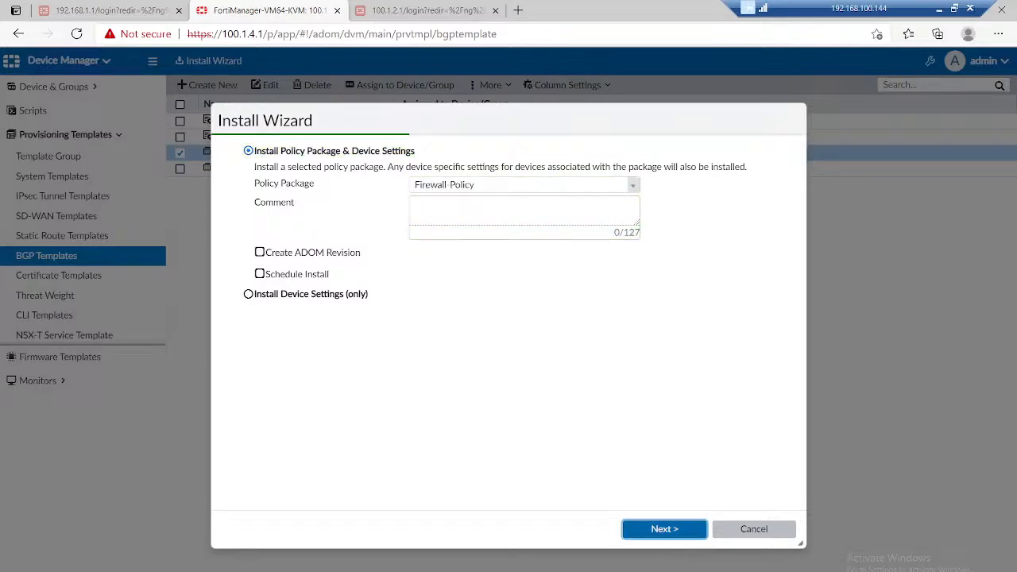
click(665, 529)
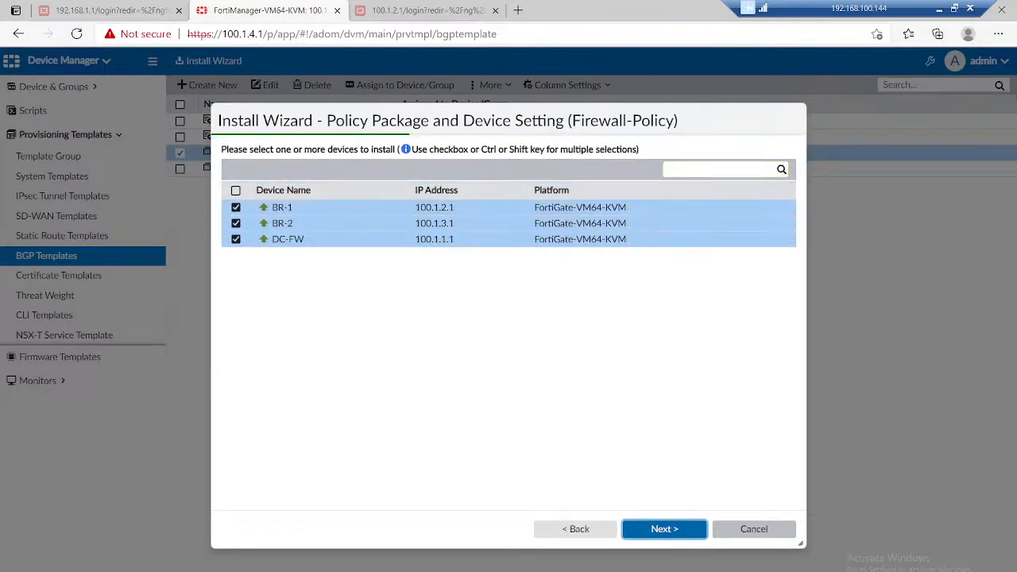
click(664, 528)
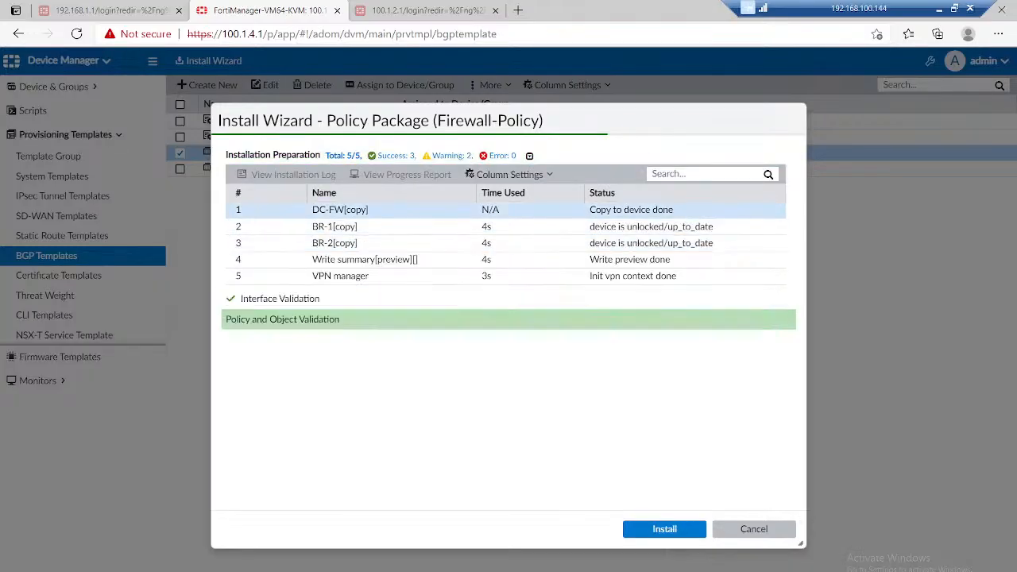
click(270, 374)
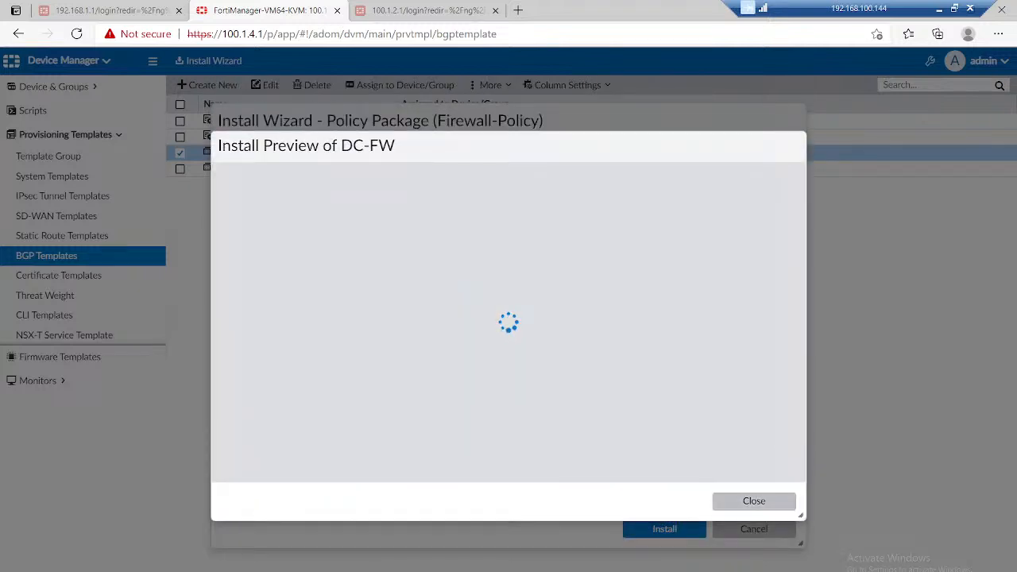
click(754, 501)
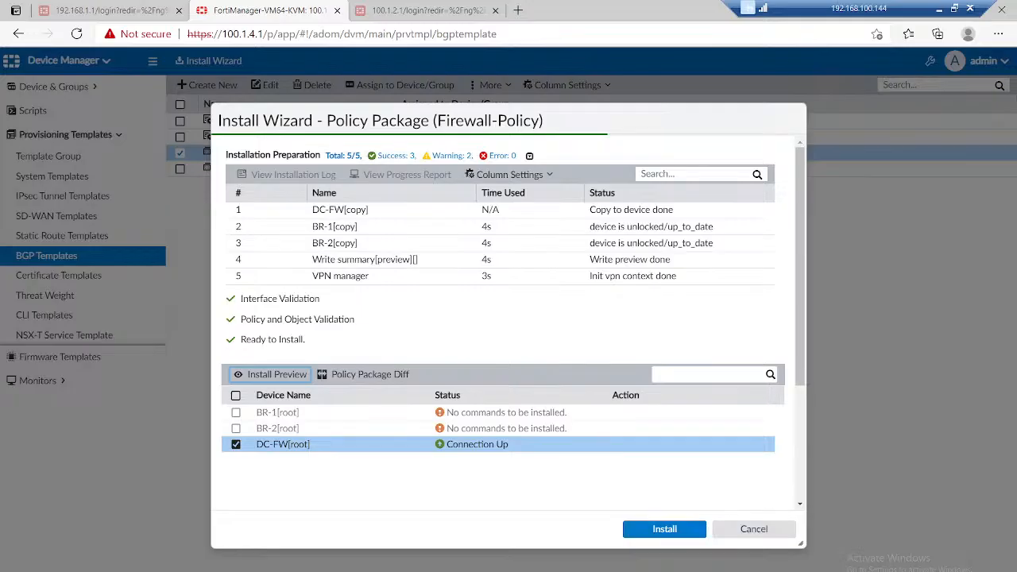
Step: Cancel the pending installation and assign the Activate_HUB_BGP_Recommended template to DC-FW
click(754, 529)
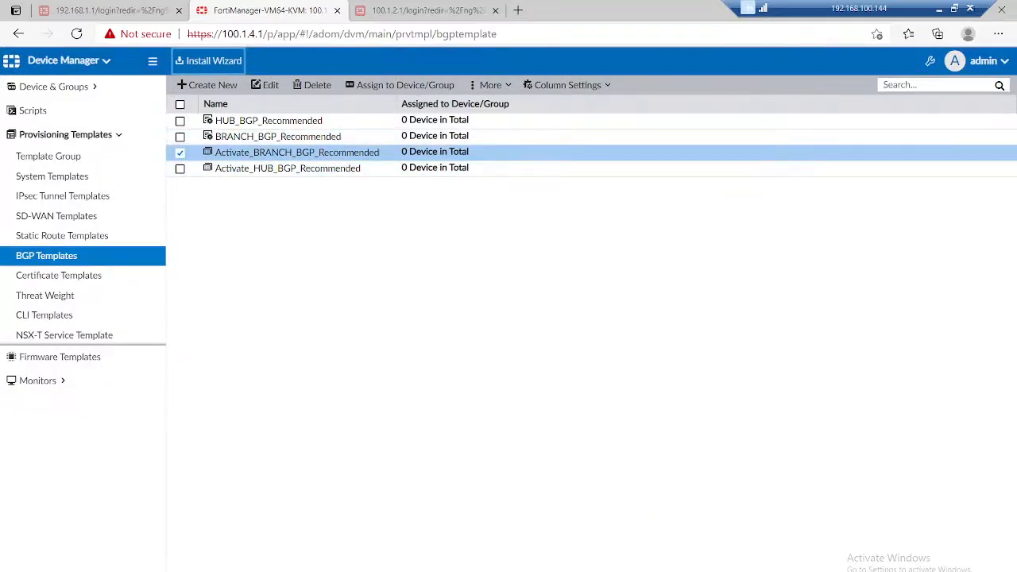
right_click(272, 172)
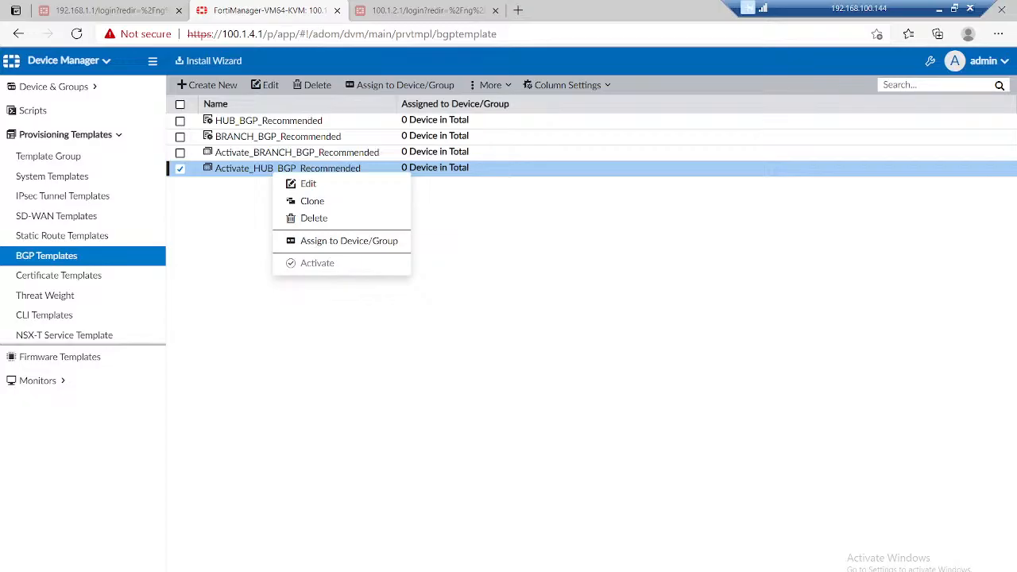
click(349, 241)
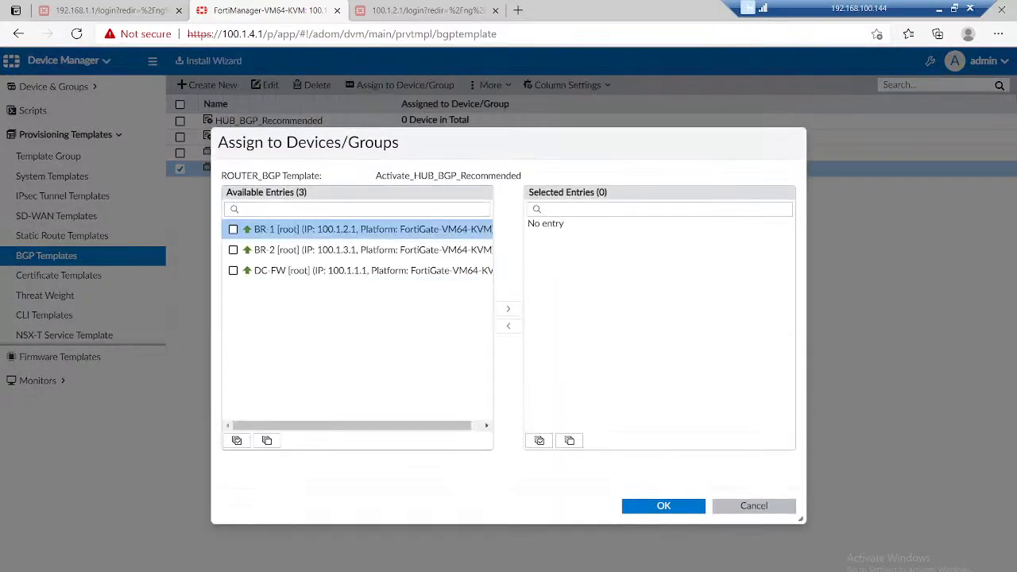
click(233, 270)
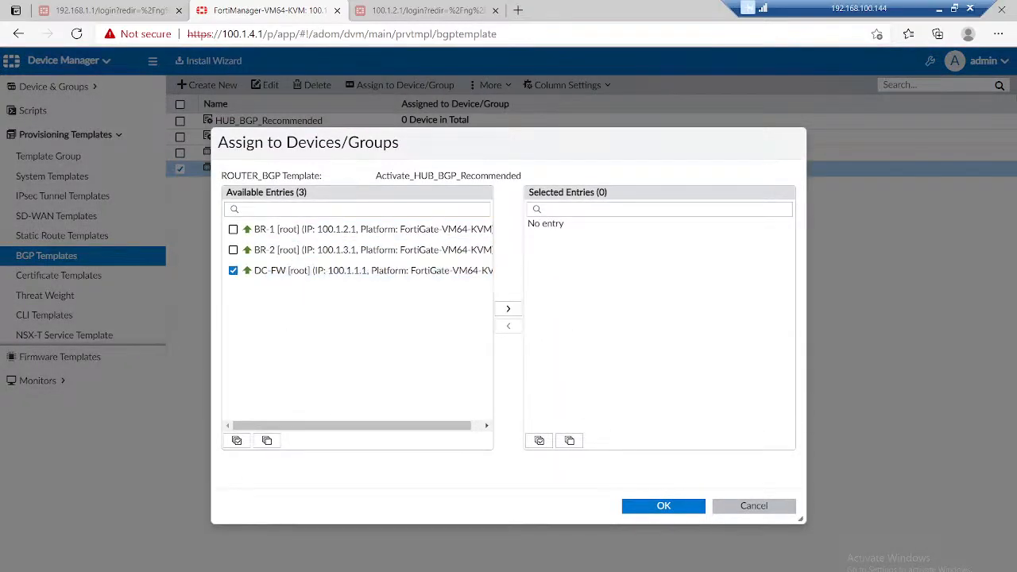
click(507, 308)
click(664, 505)
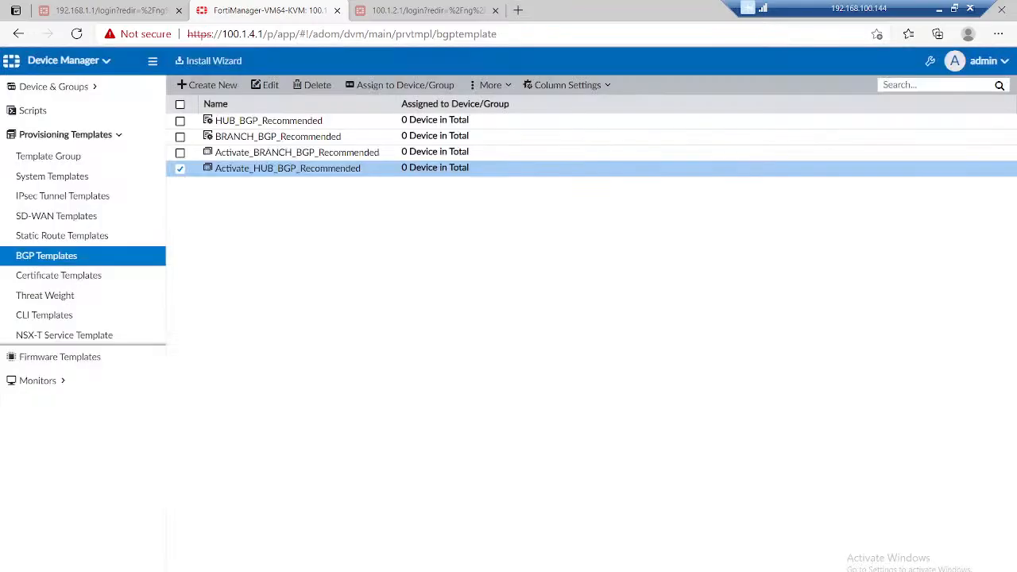
Step: Assign the Activate_BRANCH_BGP_Recommended template to BR-1 and BR-2
right_click(242, 152)
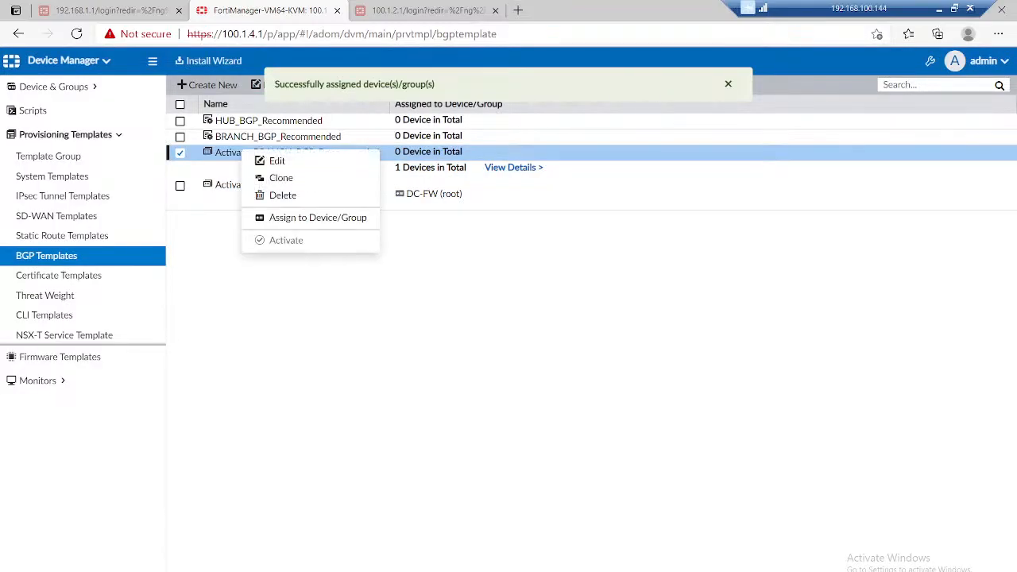
click(318, 217)
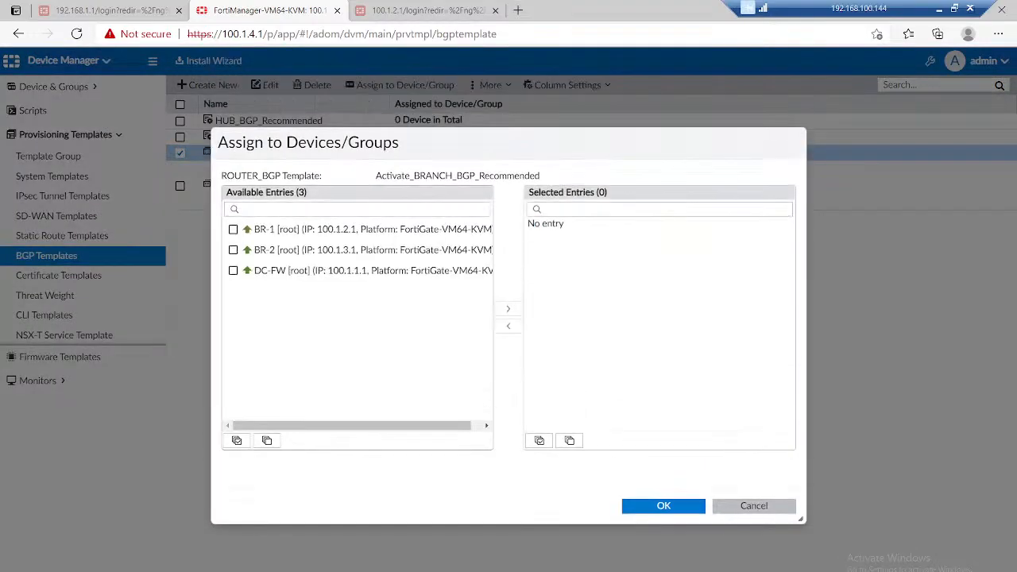
click(233, 229)
click(233, 250)
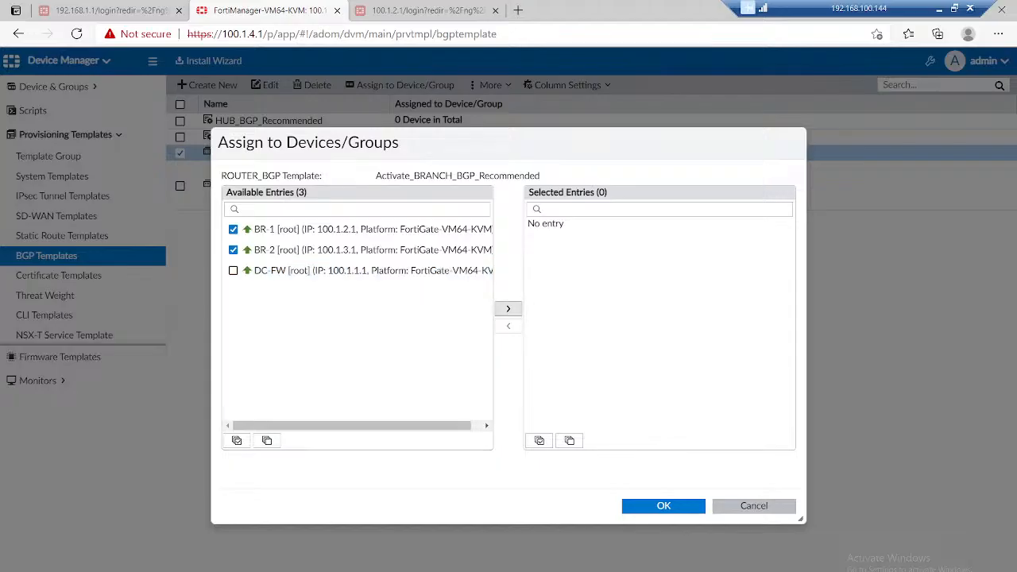
click(508, 309)
click(663, 507)
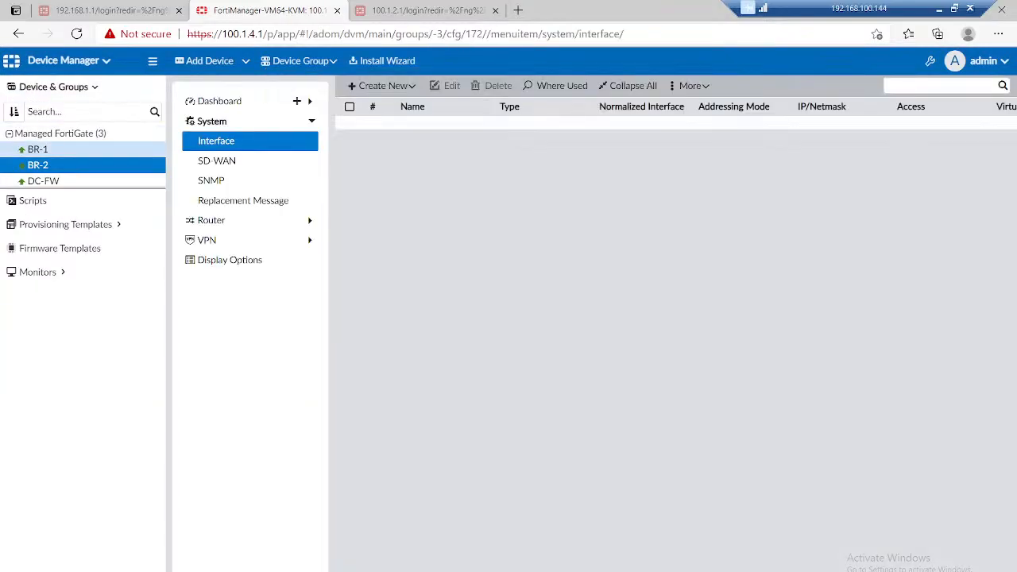
Step: Review the interface lists of BR-1, BR-2 and DC-FW under the managed devices
click(38, 150)
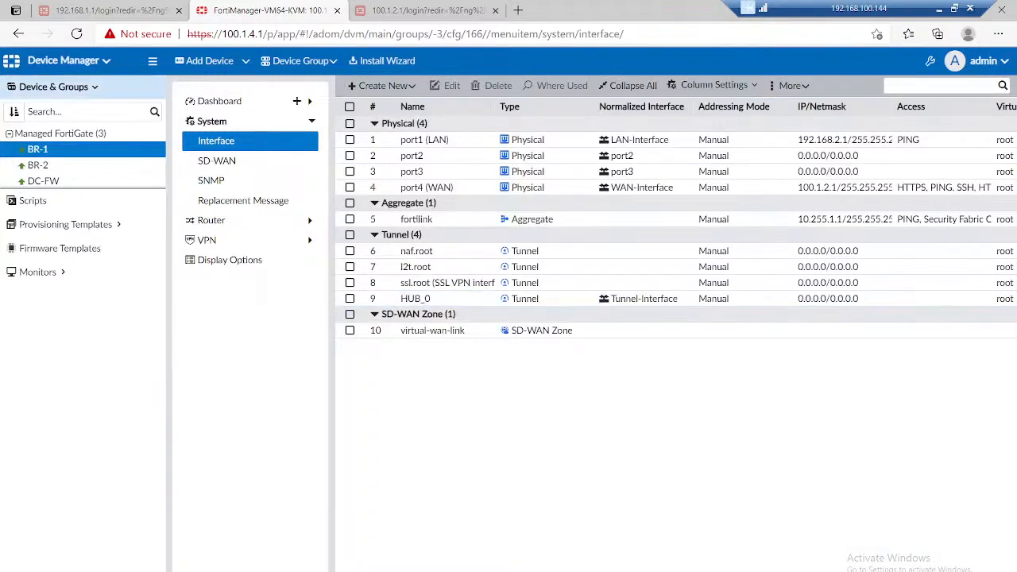
click(38, 165)
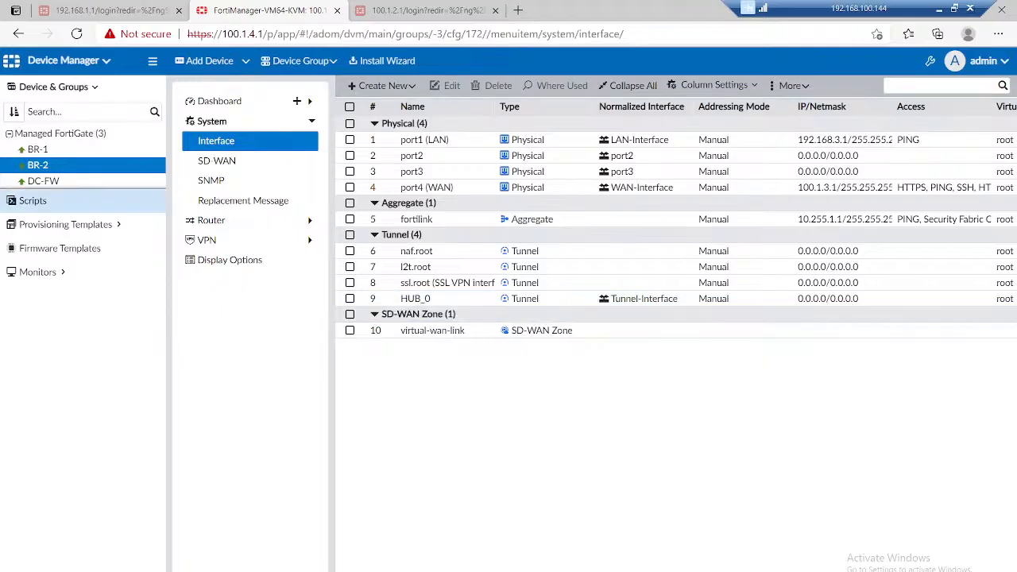
click(43, 181)
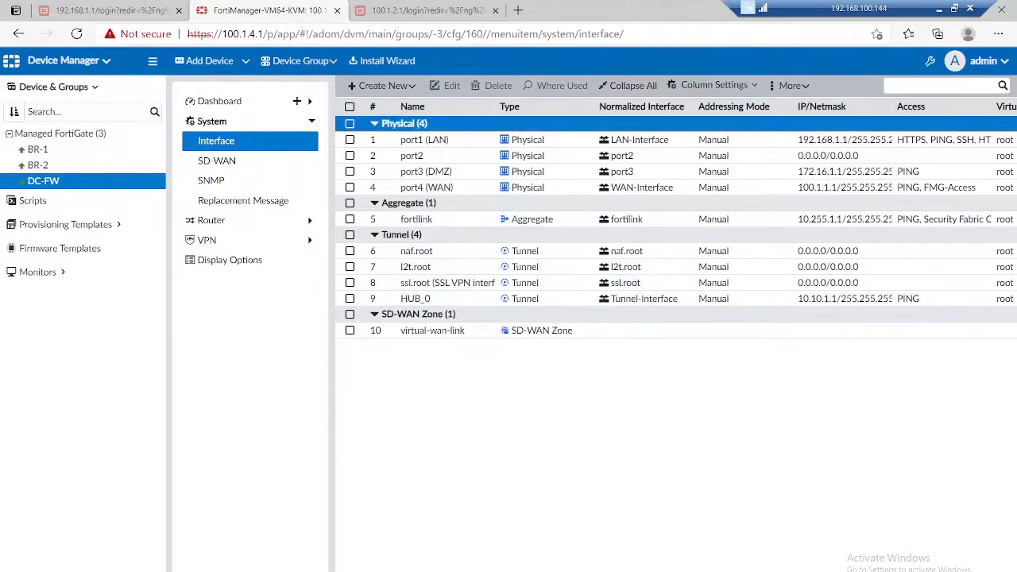
Step: Prepare an install of the Firewall-Policy package with device settings for all three firewalls, and generate its install preview
click(382, 60)
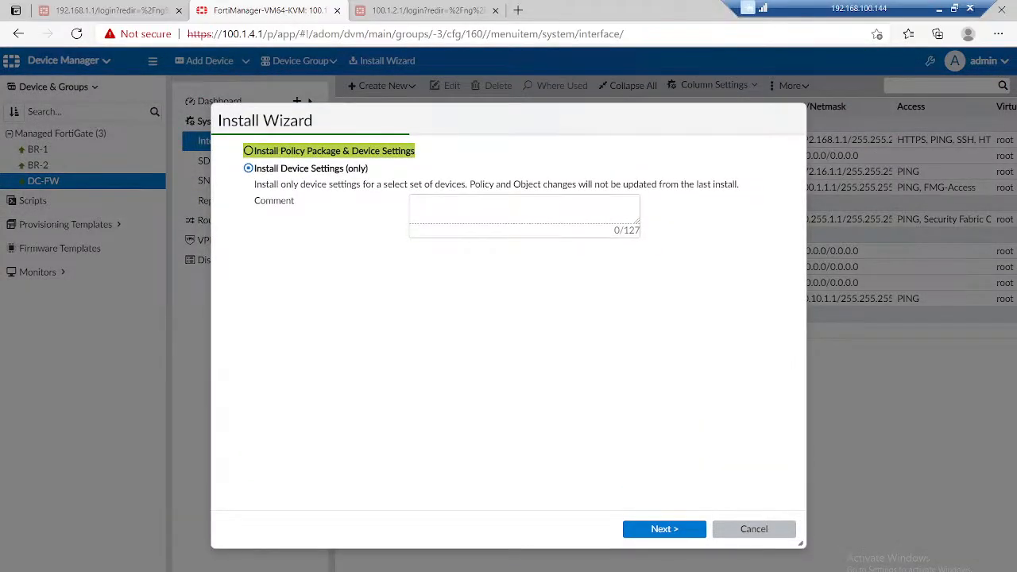
click(334, 151)
click(524, 184)
click(445, 207)
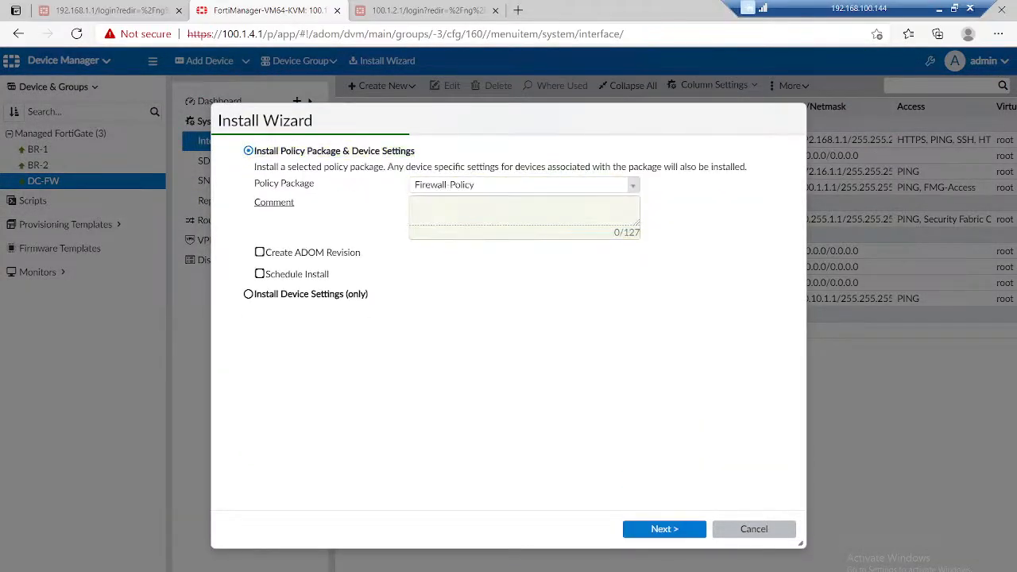
click(664, 528)
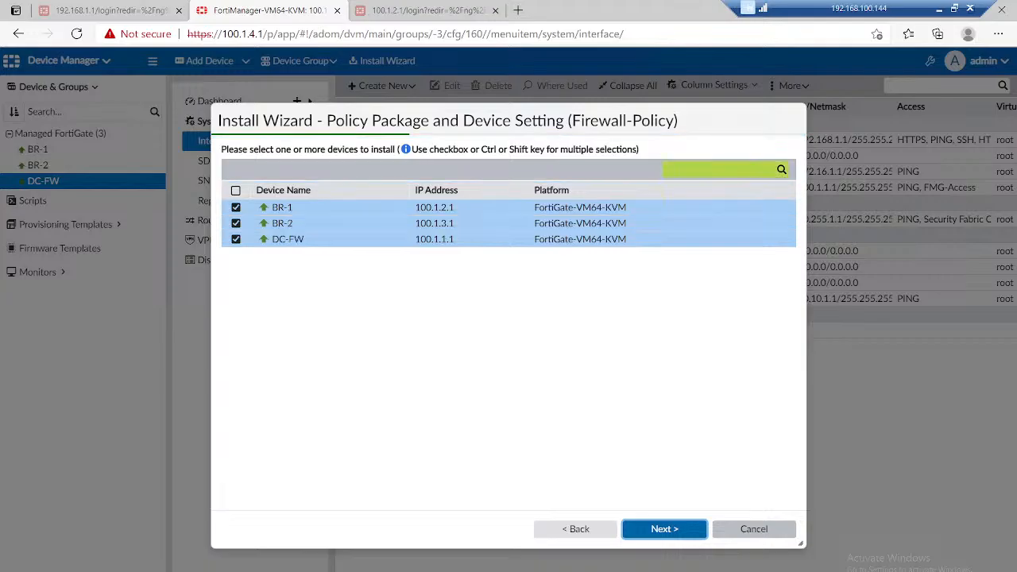
click(664, 529)
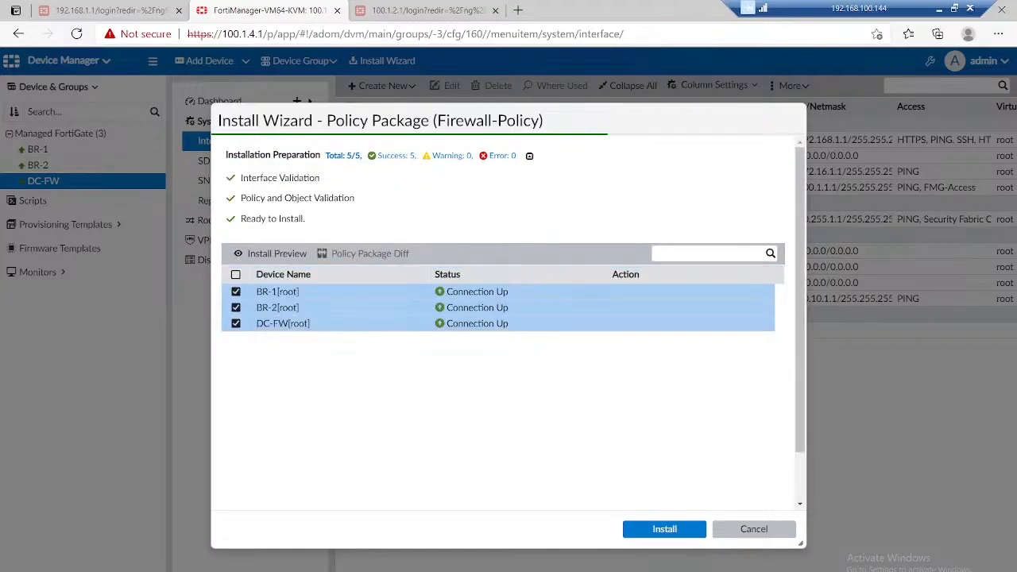
click(270, 254)
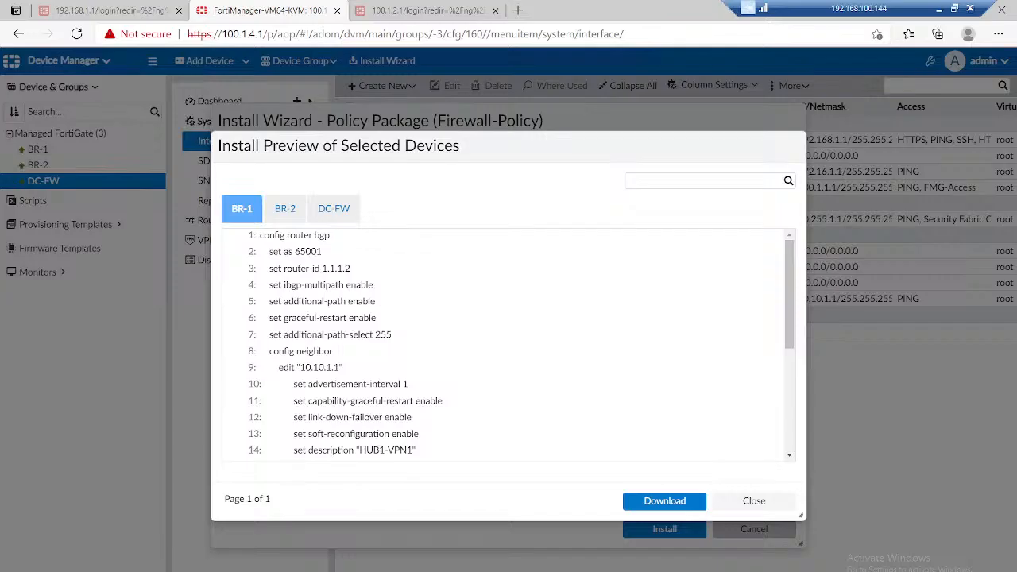
Step: Examine the router ID, BGP neighbor and network prefix in the BR-1 and BR-2 install previews
drag(321, 268, 351, 269)
scroll(503, 345, down, 1)
scroll(521, 351, down, 1)
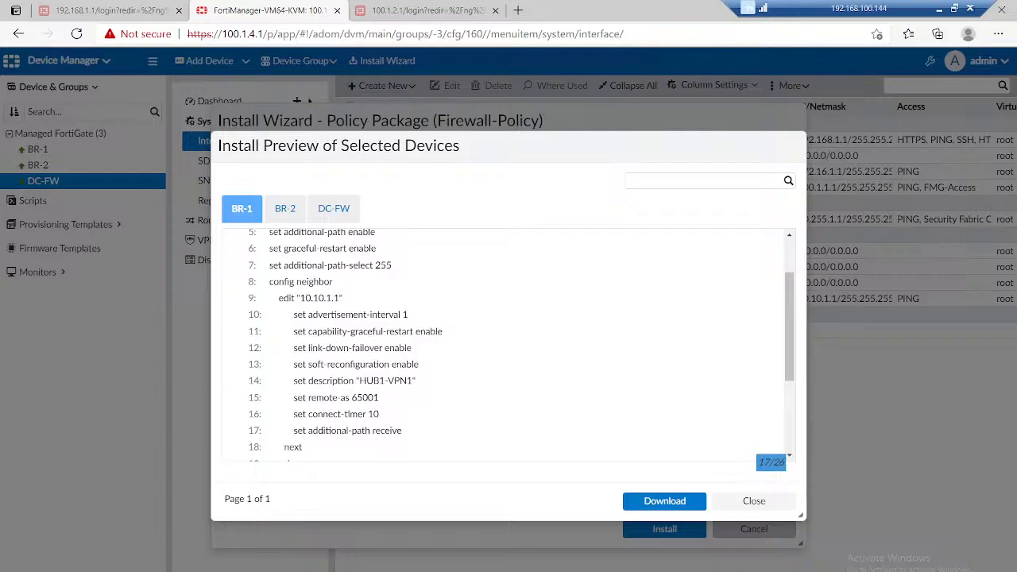
scroll(521, 347, down, 3)
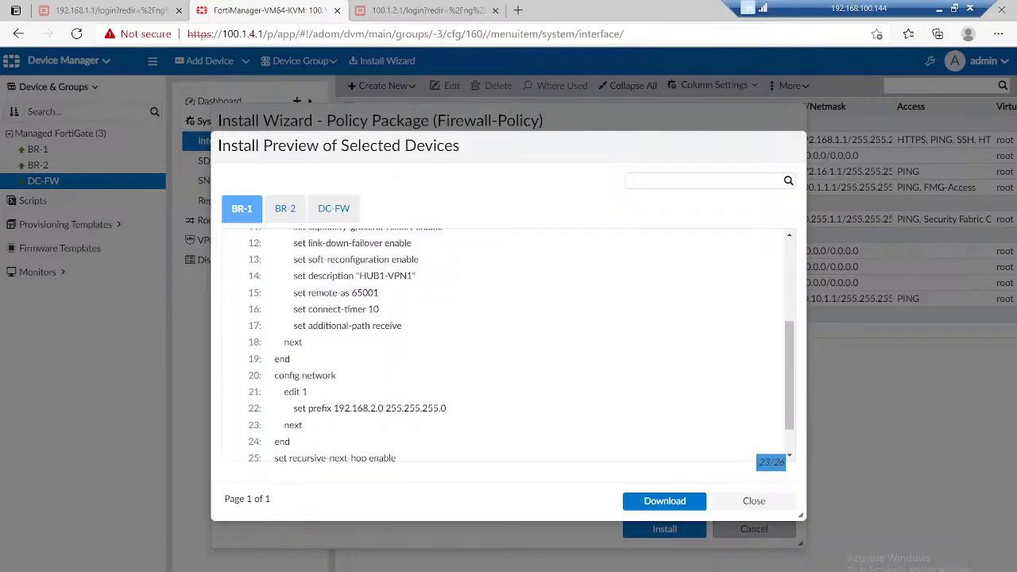
drag(294, 410, 270, 230)
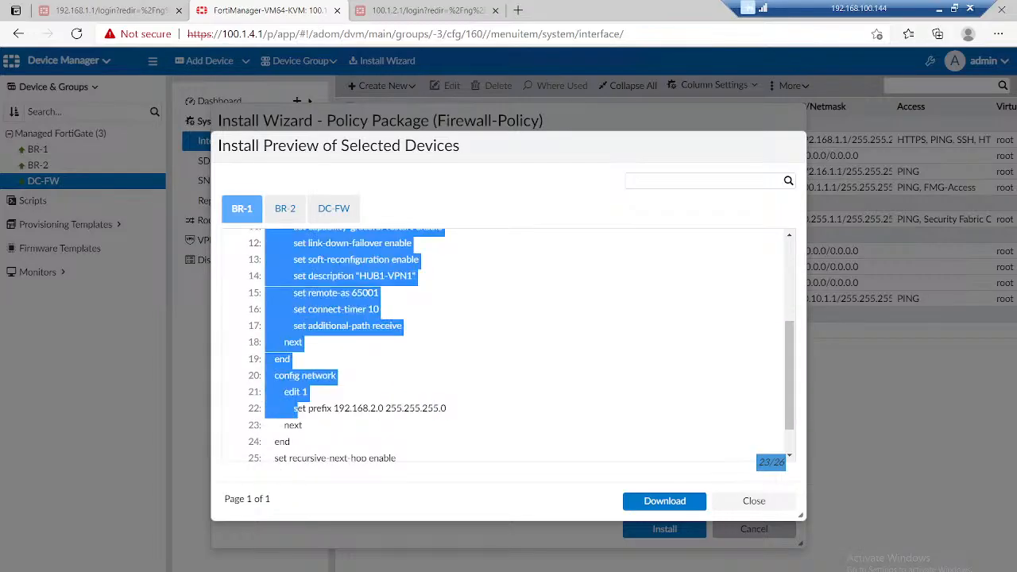
click(297, 410)
double_click(359, 409)
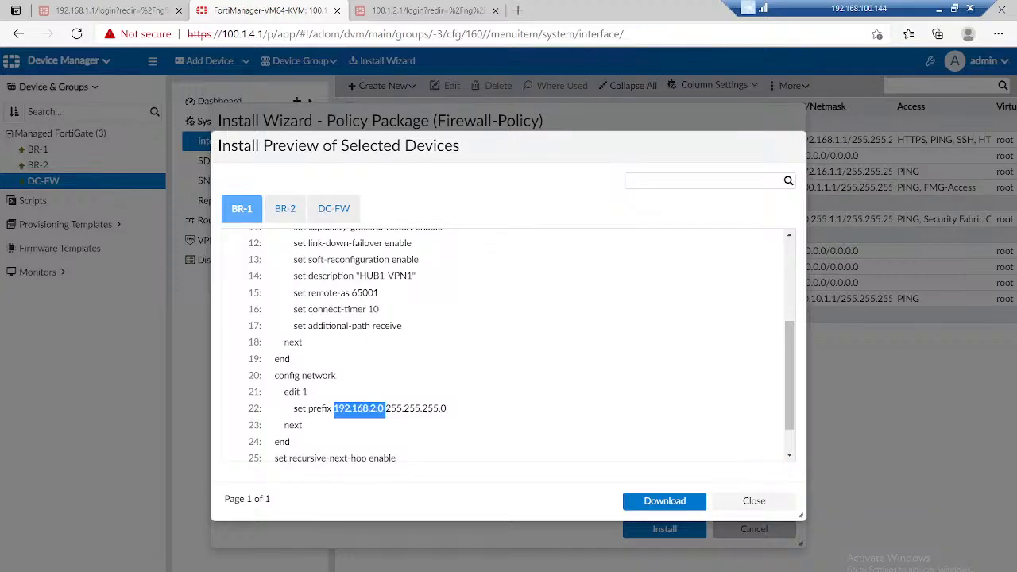
click(284, 208)
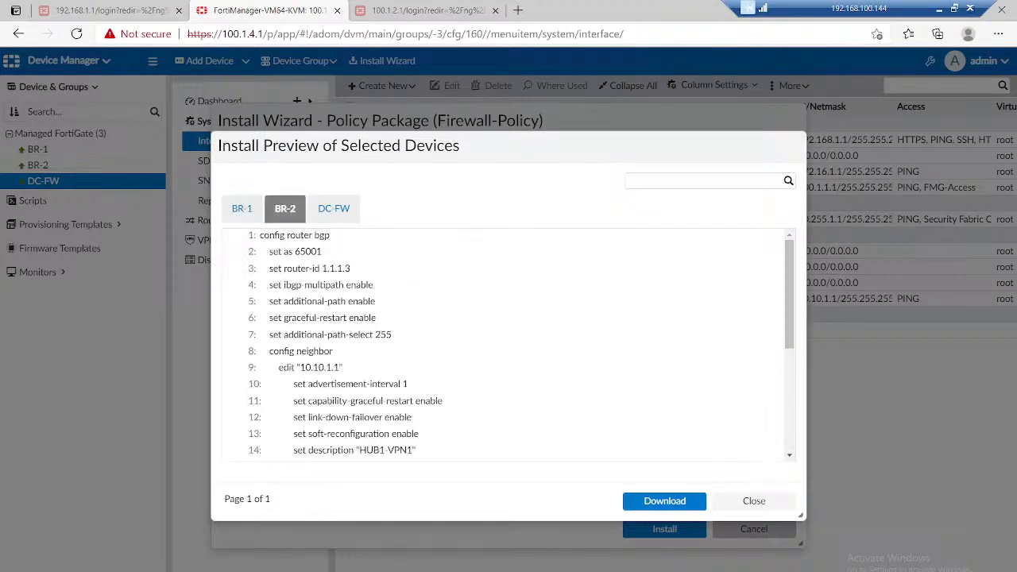
double_click(337, 269)
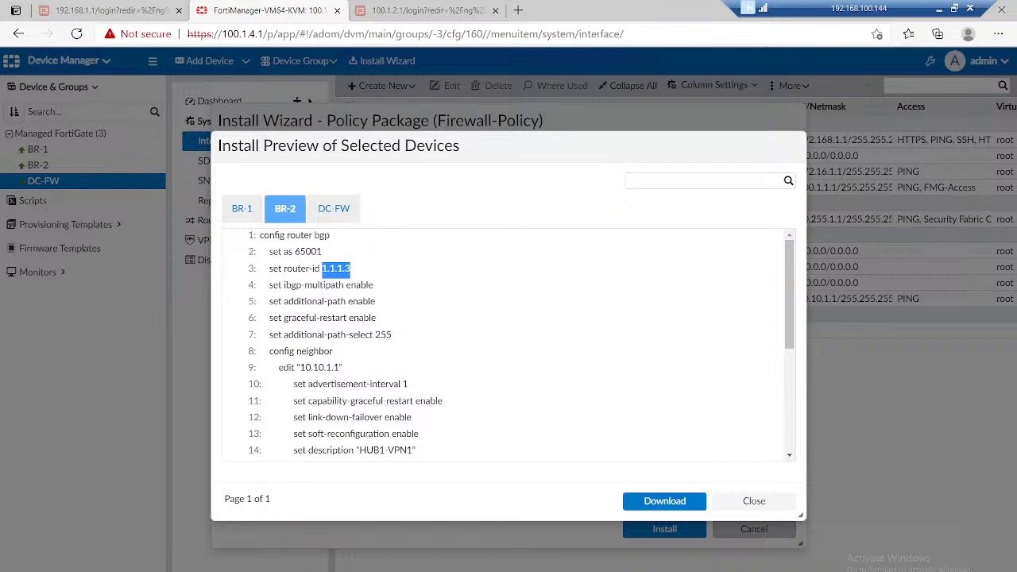
scroll(509, 342, down, 1)
scroll(508, 341, down, 5)
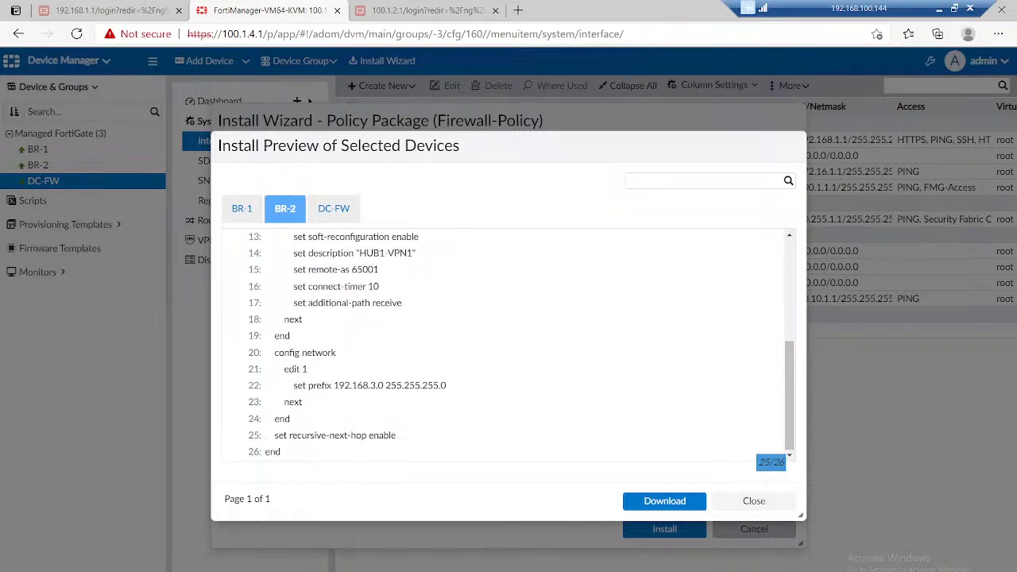
Step: Examine the DC-FW install preview for the HUB_0 addressing, BGP neighbor group, neighbor range and network prefix
click(333, 209)
scroll(509, 342, down, 1)
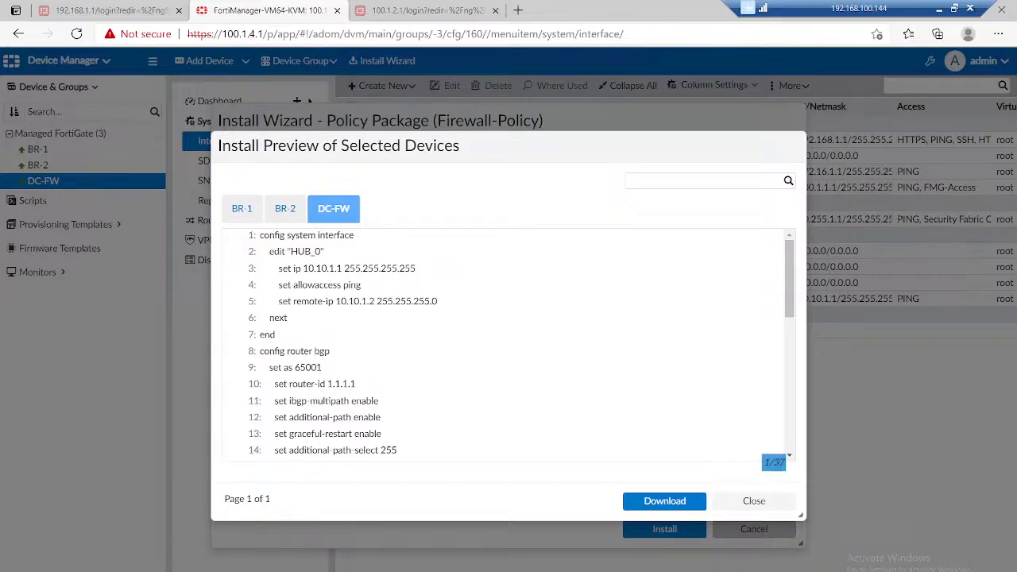
scroll(509, 342, down, 1)
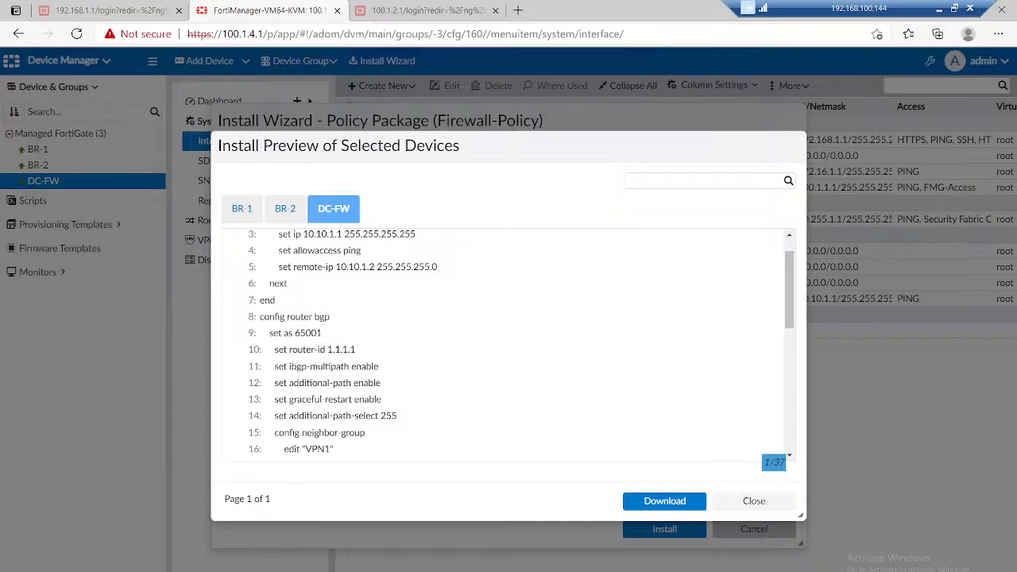
scroll(509, 342, down, 1)
scroll(508, 341, down, 2)
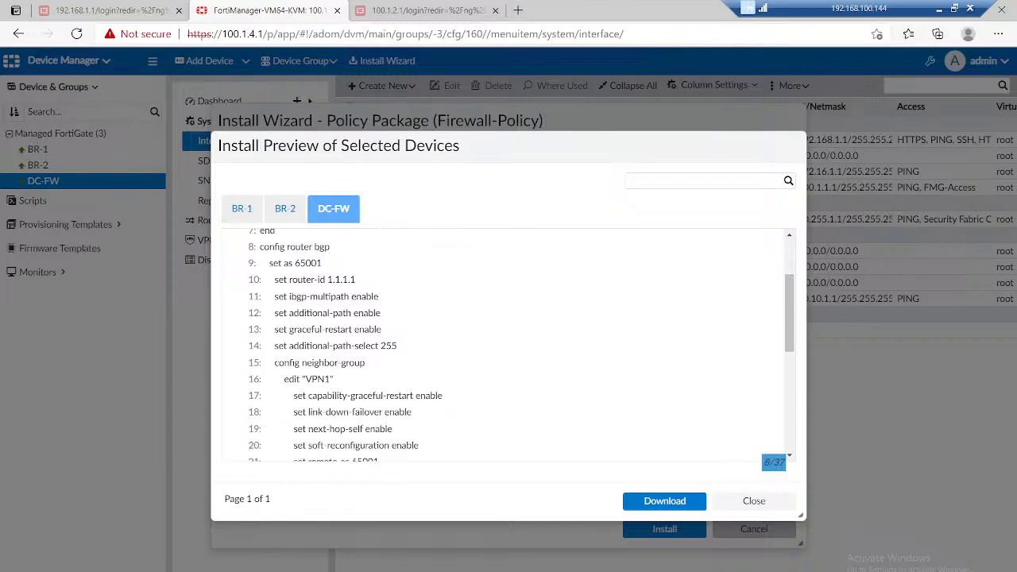
scroll(509, 341, down, 2)
scroll(508, 342, down, 2)
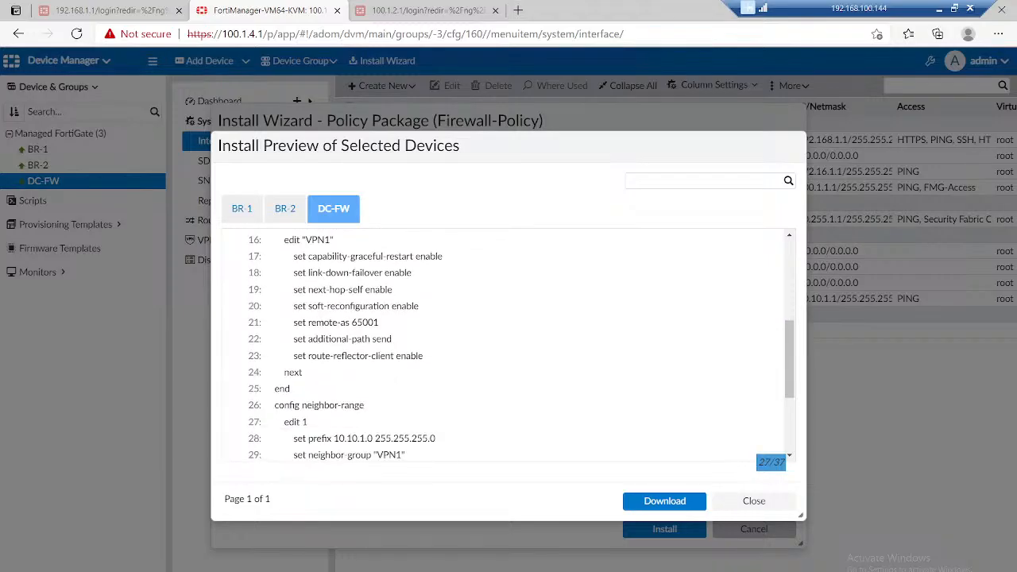
drag(406, 420, 292, 370)
scroll(508, 341, down, 1)
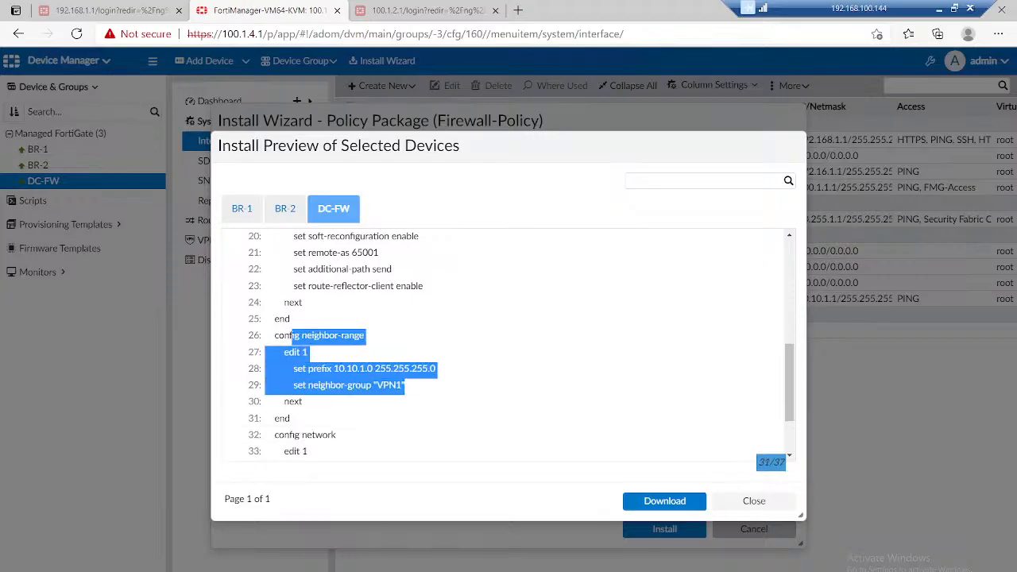
scroll(509, 342, down, 2)
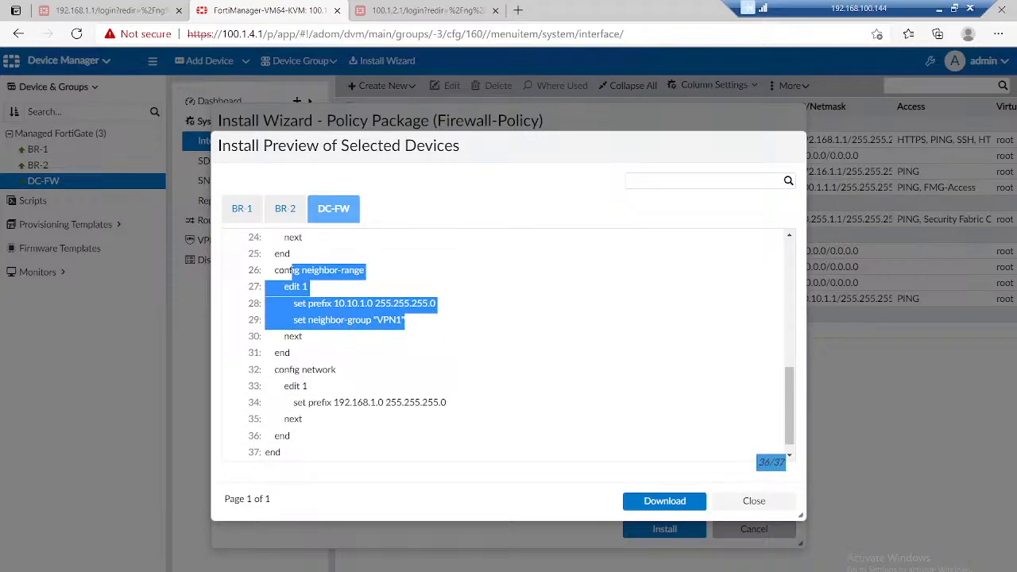
triple_click(416, 403)
scroll(416, 403, down, 1)
Step: Close the preview, install the Firewall-Policy package on BR-1, BR-2 and DC-FW, and finish the wizard
click(754, 500)
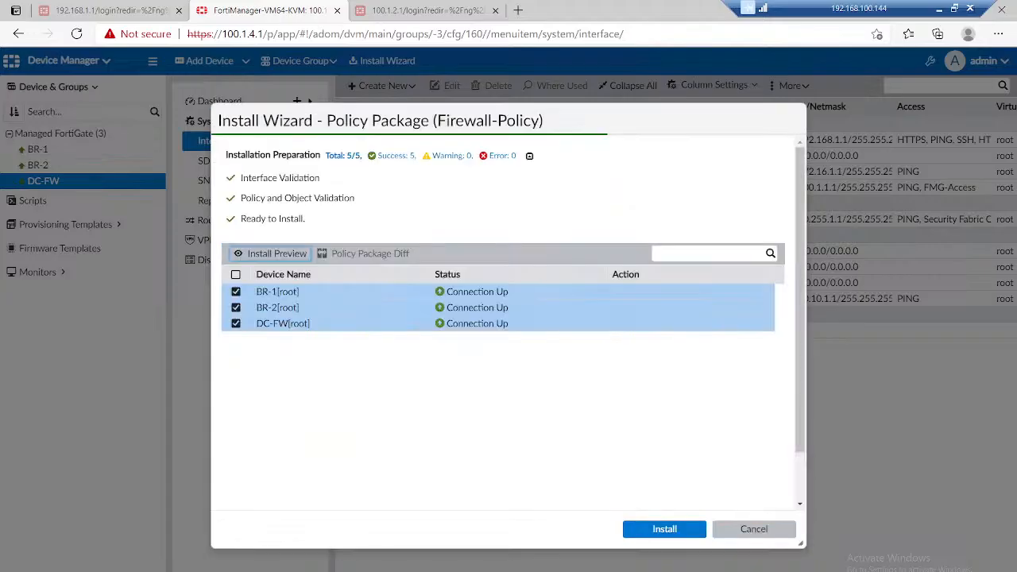
click(664, 529)
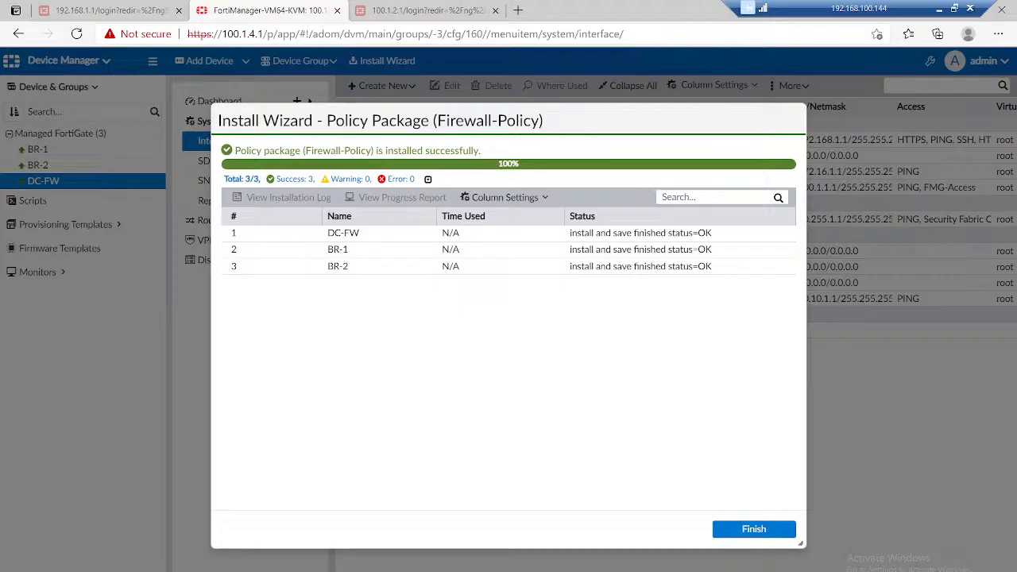
click(754, 528)
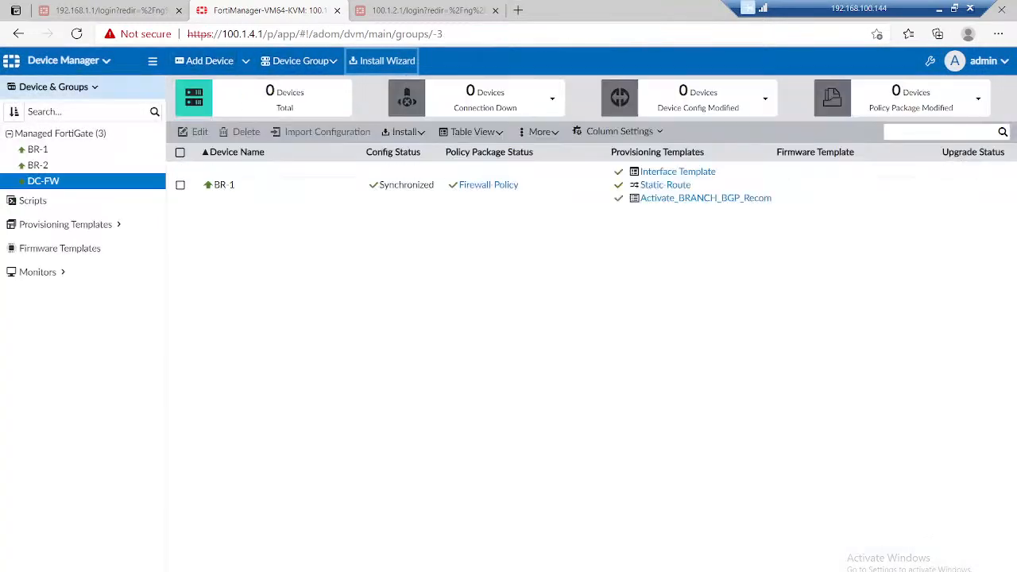
Step: Start a new firewall policy in the Firewall-Policy package under Policy & Objects and name it LAN-Tunnel
click(68, 61)
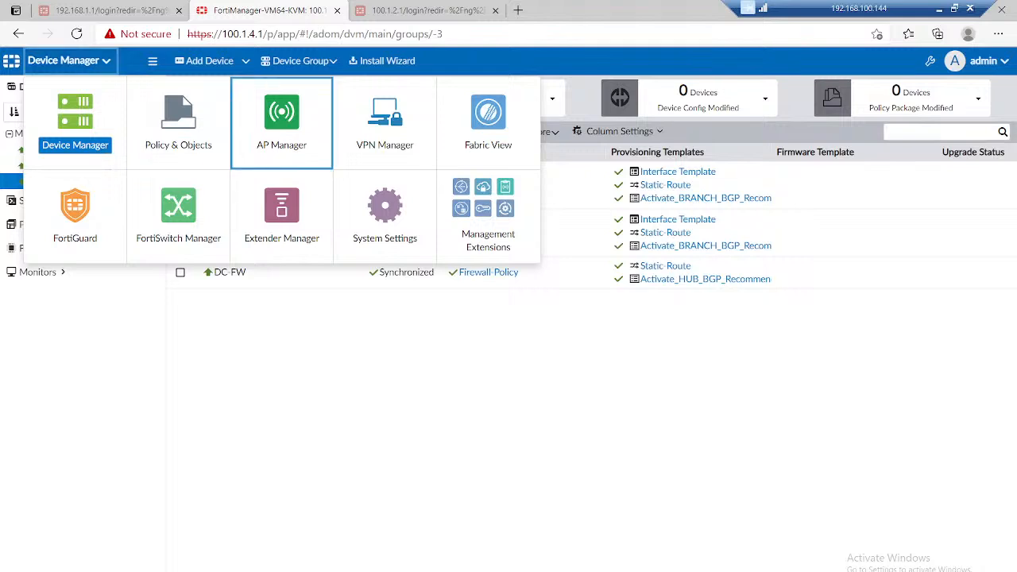
click(178, 121)
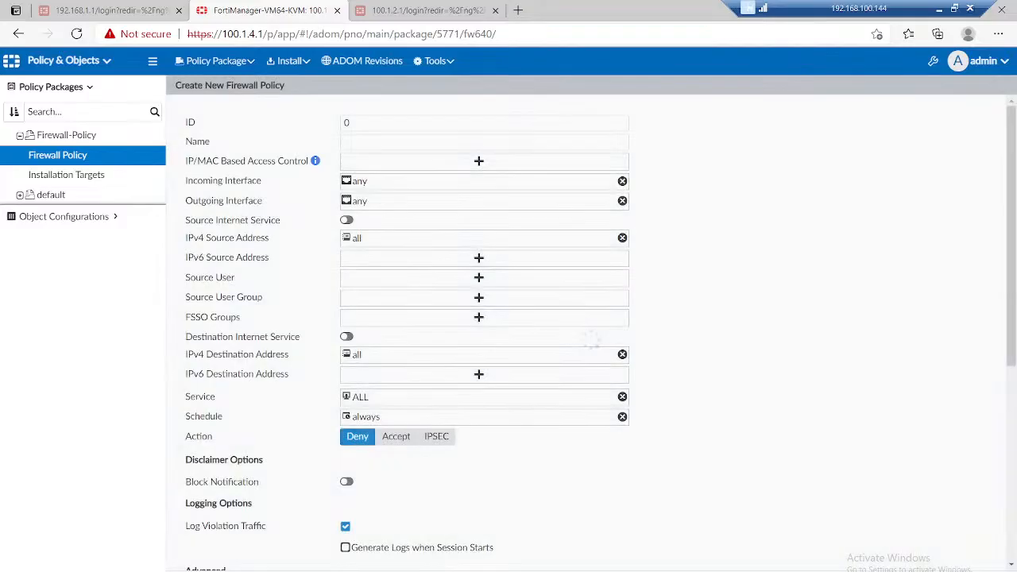
click(484, 142)
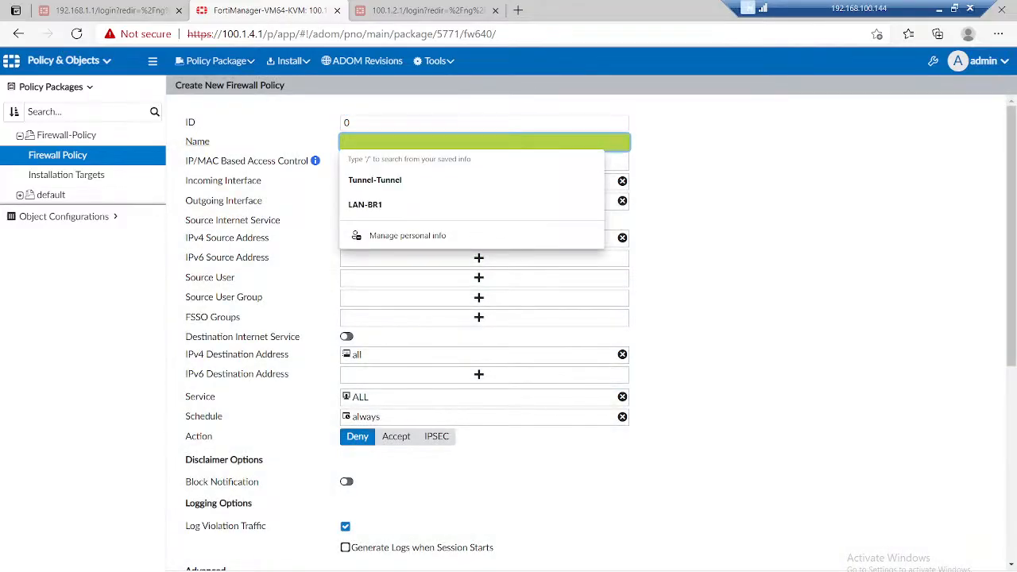
text(LAN)
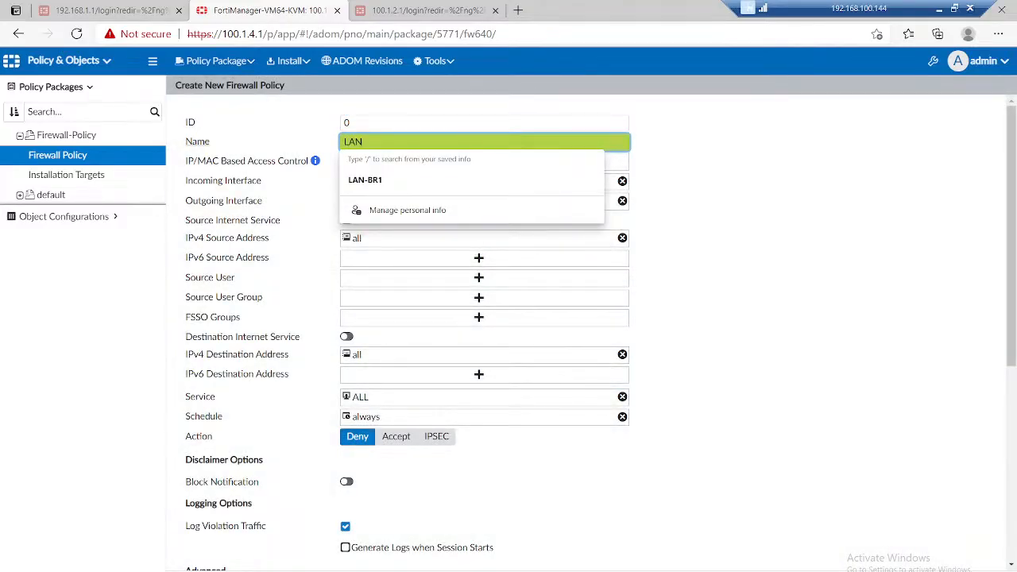
text( Tunnel)
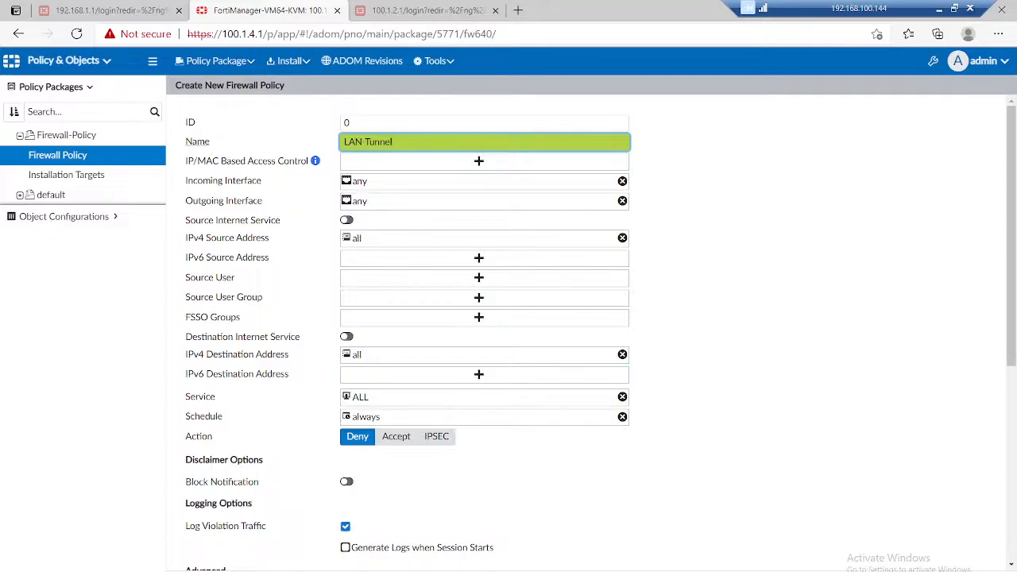
Step: Set both the incoming and outgoing interfaces of the policy to LAN-Interface and Tunnel-Interface
key(Tab)
key(Tab)
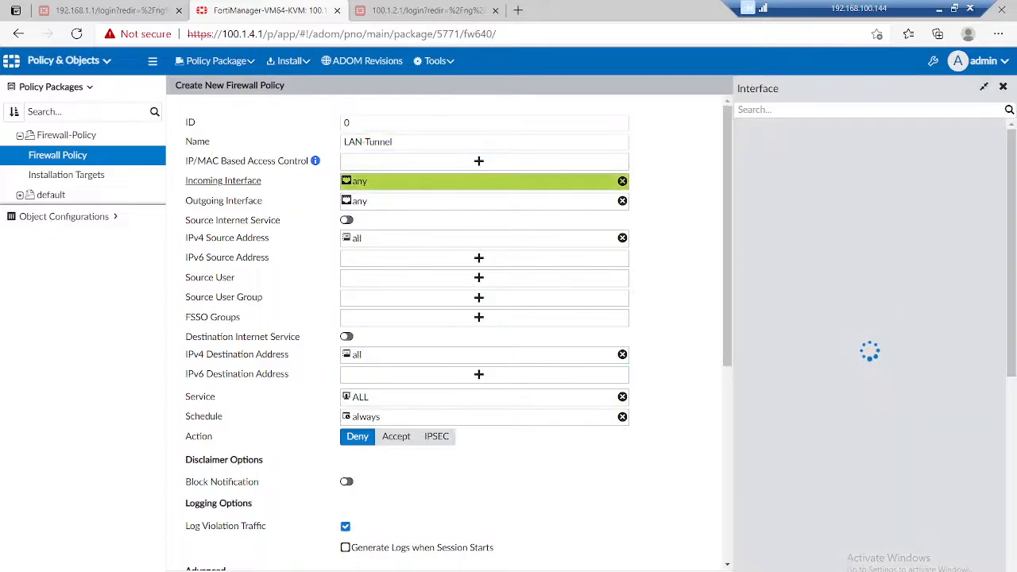
click(786, 188)
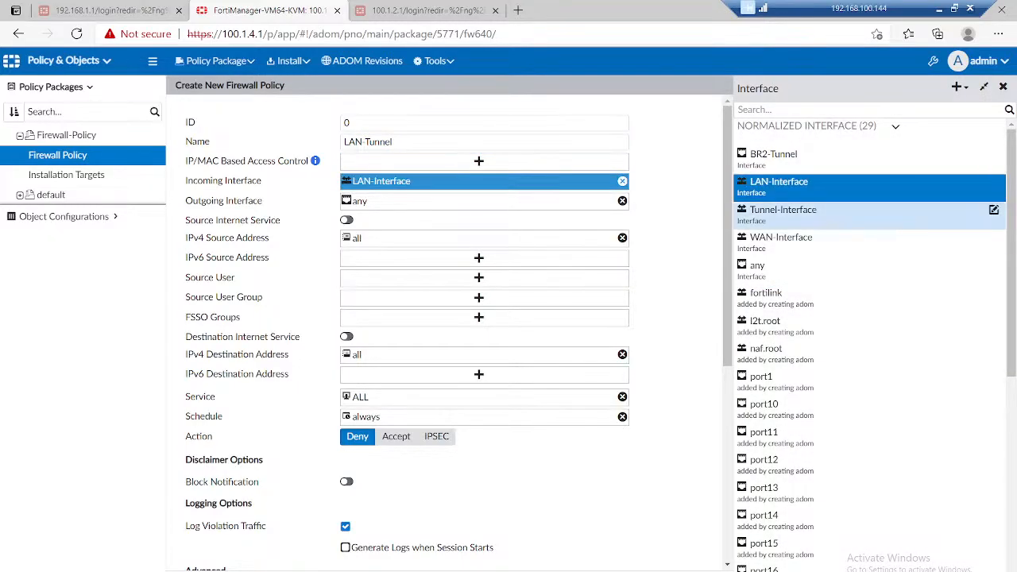
click(787, 213)
key(Tab)
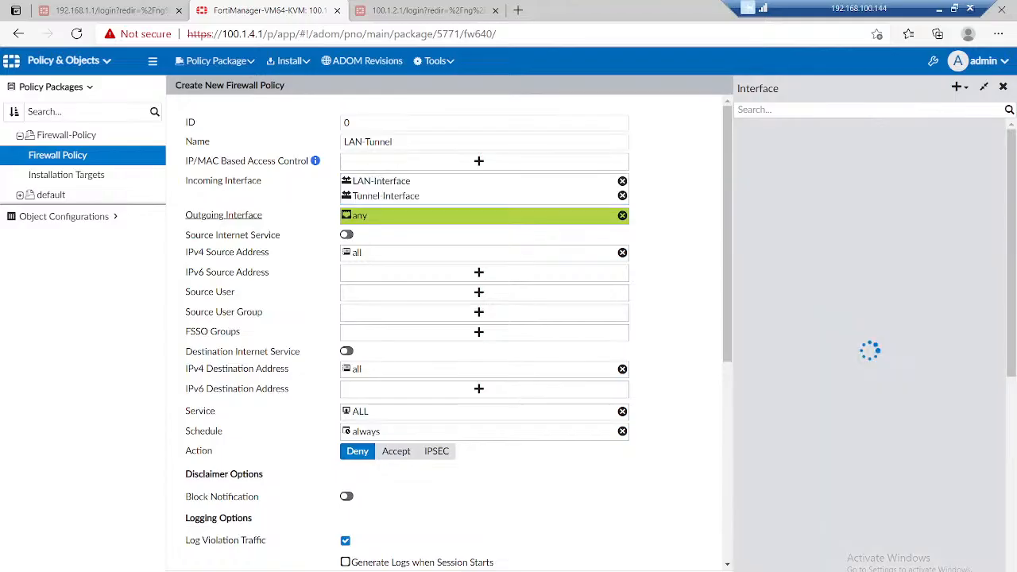
click(787, 187)
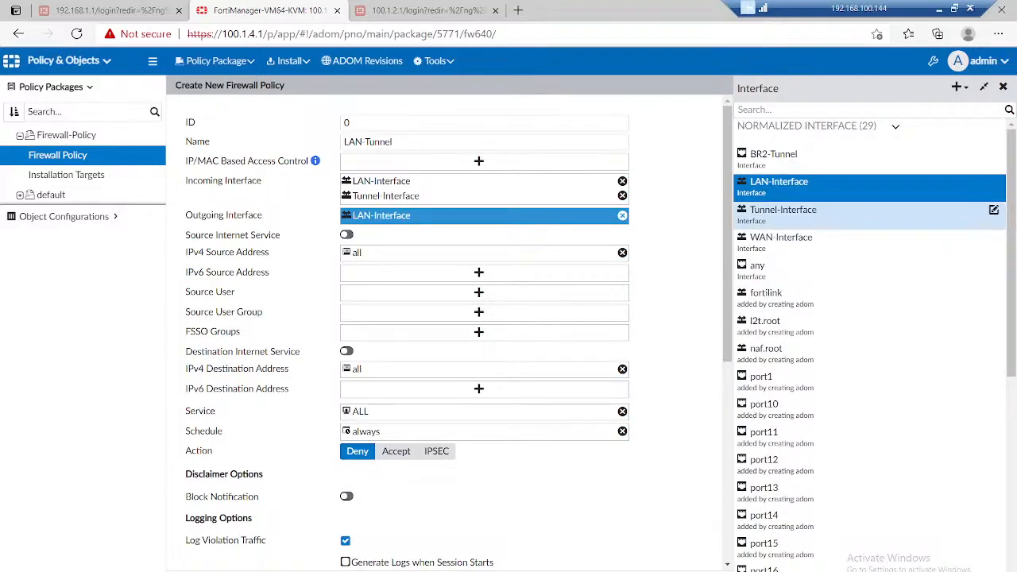
click(787, 214)
Step: Set both the IPv4 source and destination addresses of the policy to DC-Subnet and Branch subnet
key(Tab)
key(Tab)
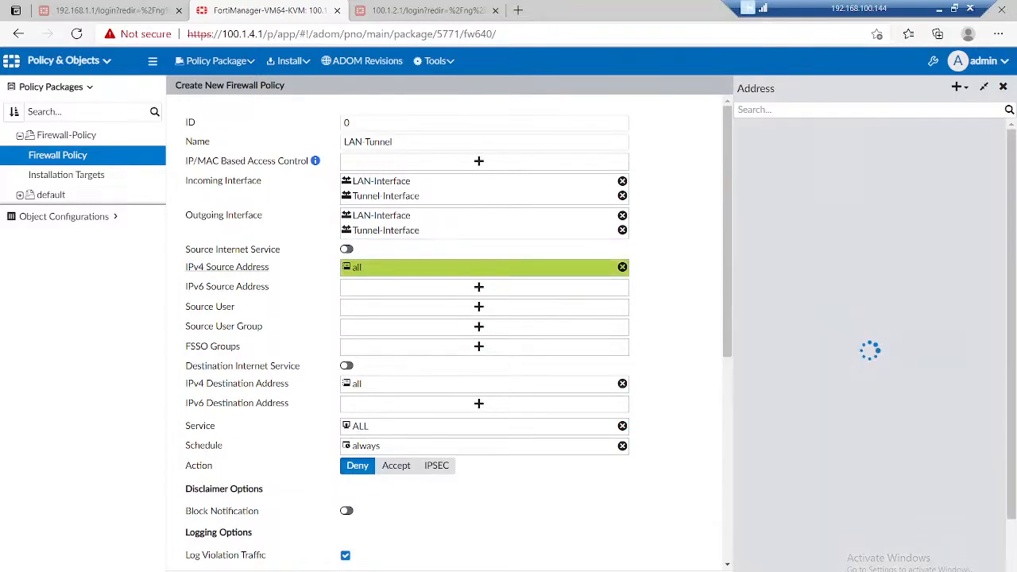
click(772, 187)
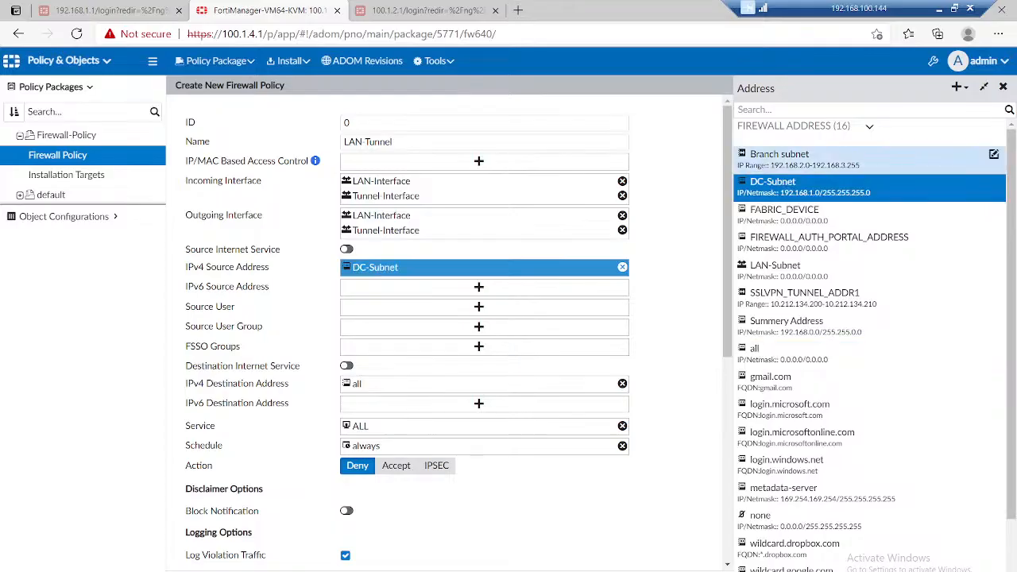
click(780, 159)
key(Tab)
key(Tab)
key(Tab)
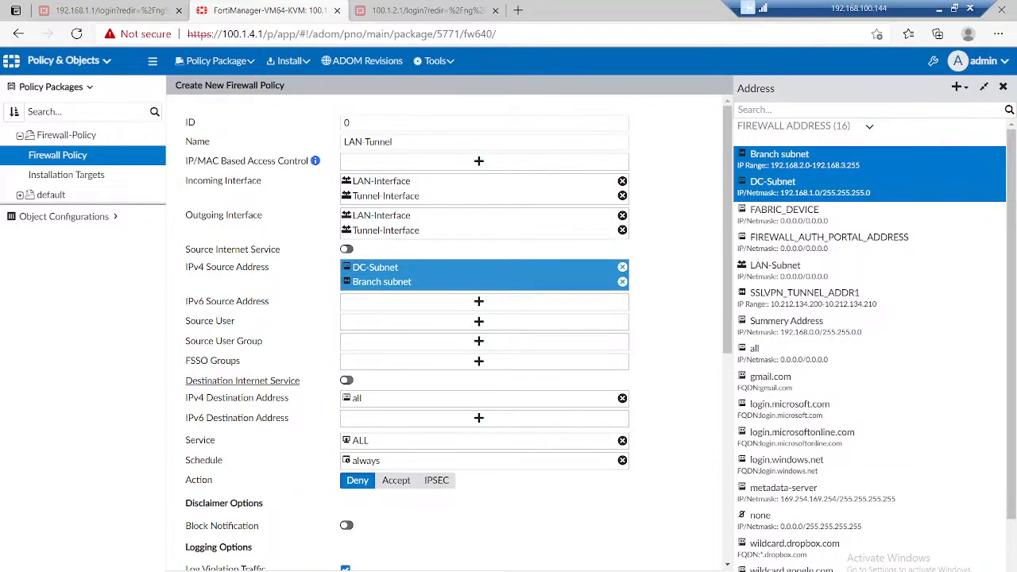
click(773, 187)
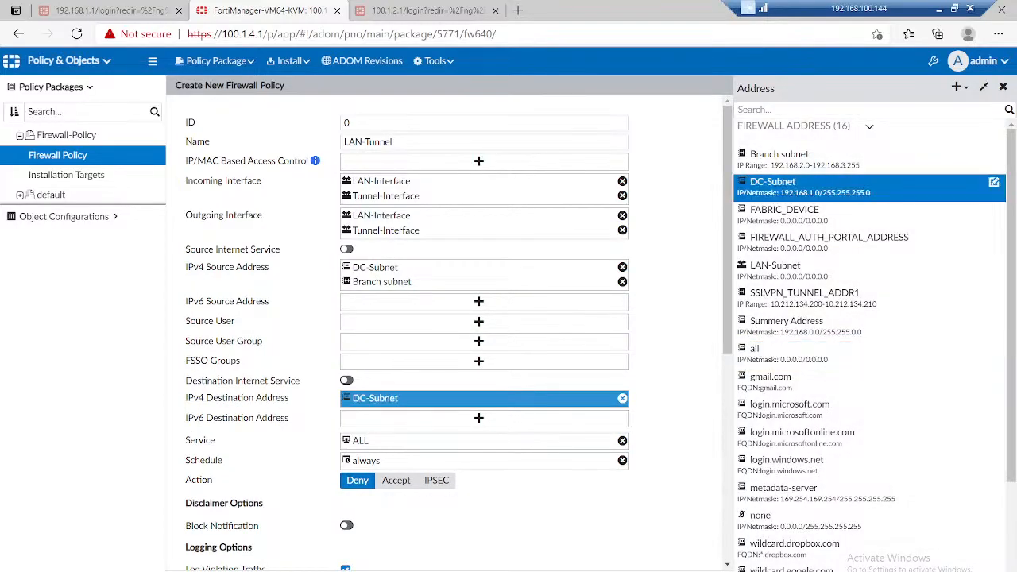
click(779, 159)
Step: Set the policy action to Accept, enter a tunnel policy change note, and save the policy
scroll(484, 334, down, 2)
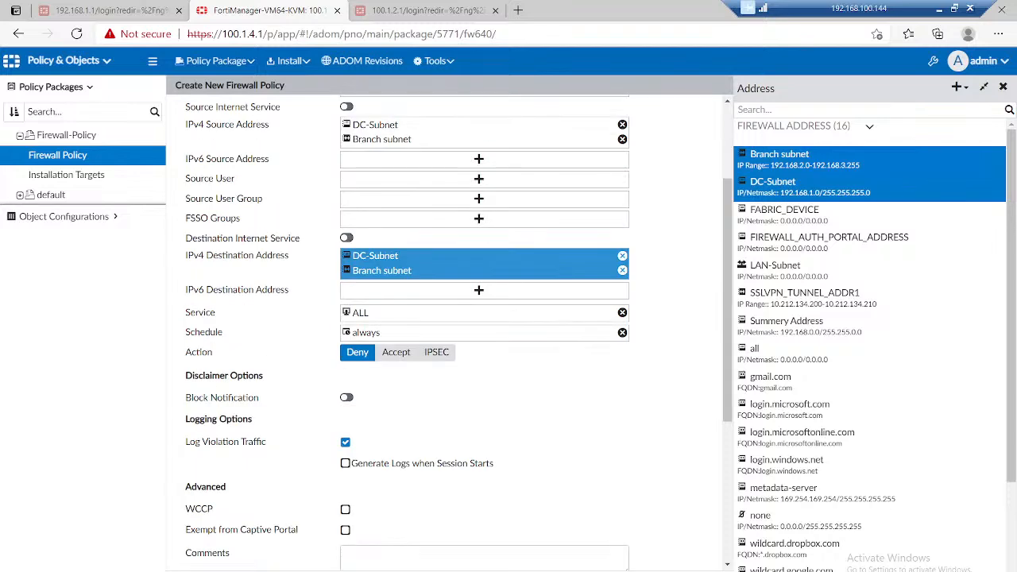
click(396, 352)
scroll(398, 353, down, 7)
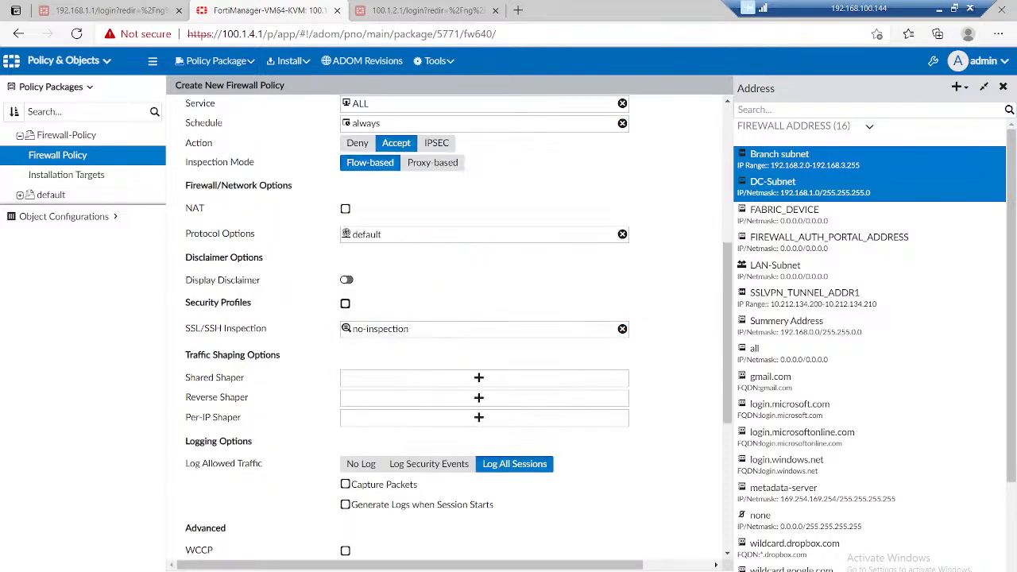
click(413, 414)
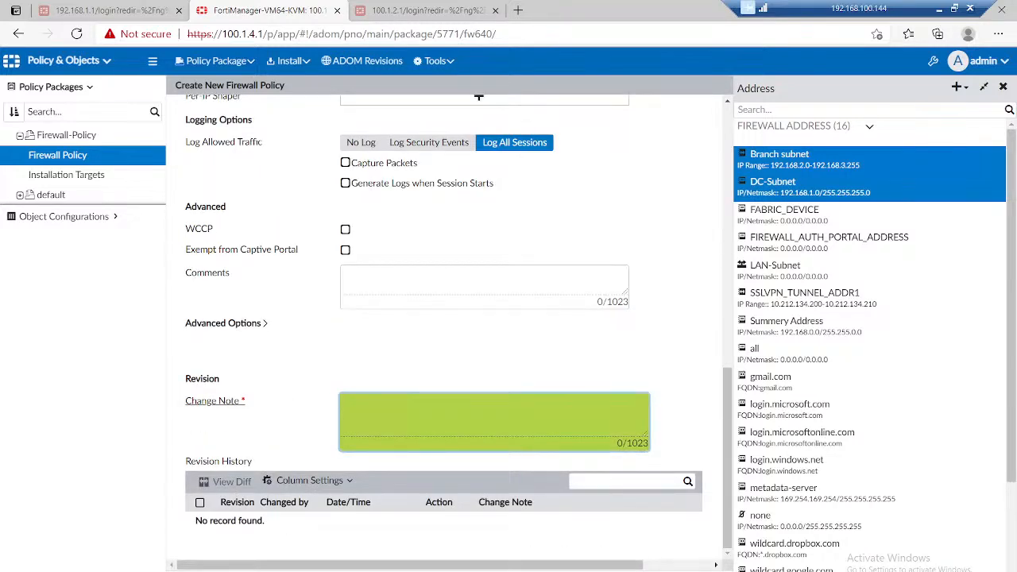
text(Tunel-policy)
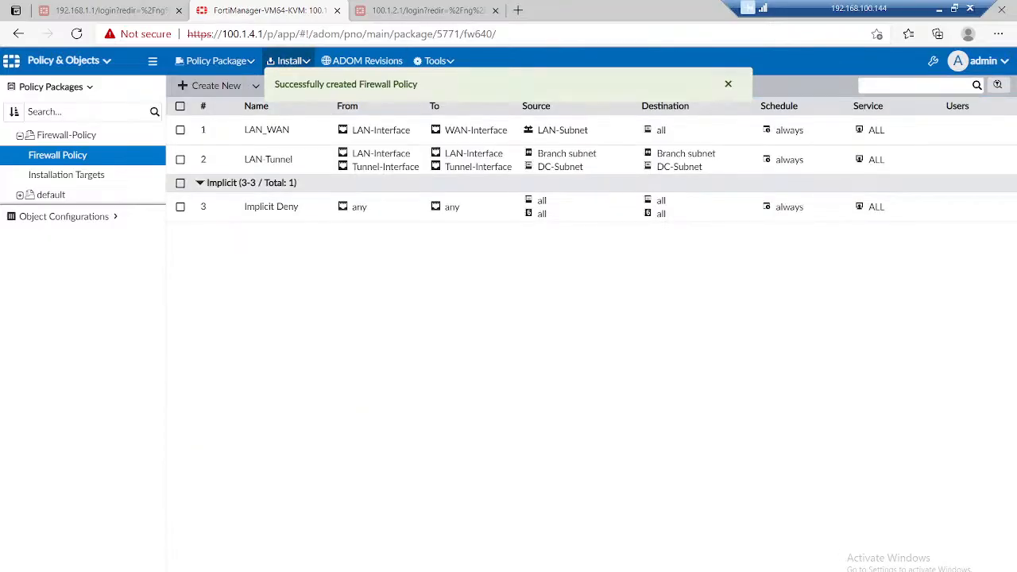
Step: Install the Firewall-Policy package with device settings on BR-1, BR-2 and DC-FW, and finish the wizard
click(288, 61)
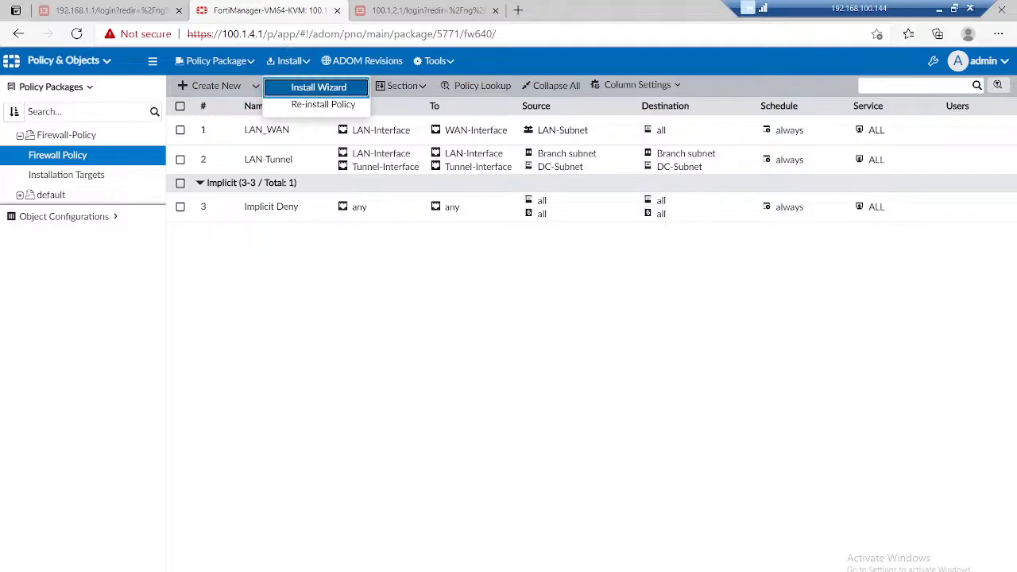
click(317, 88)
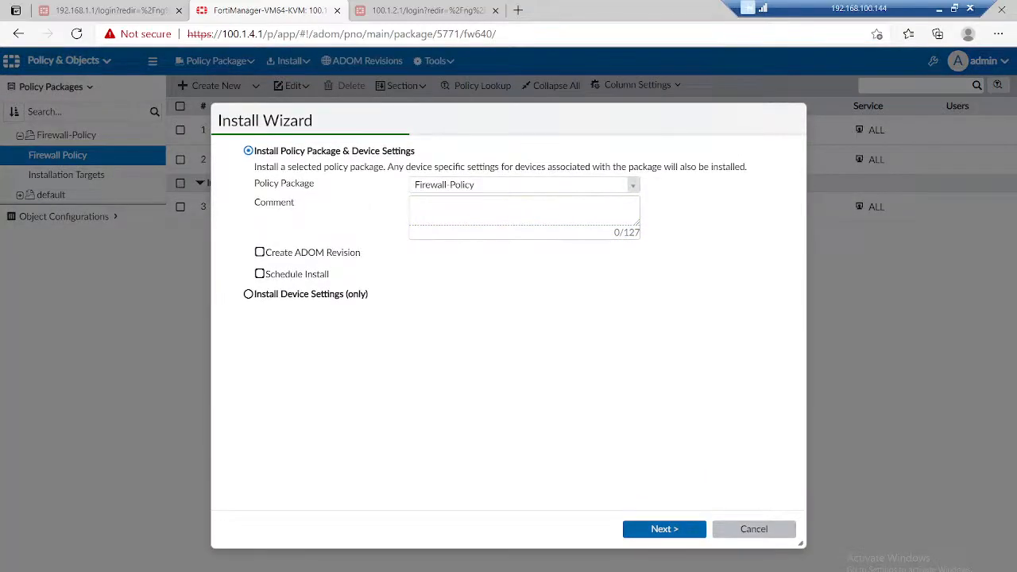
click(665, 529)
click(665, 529)
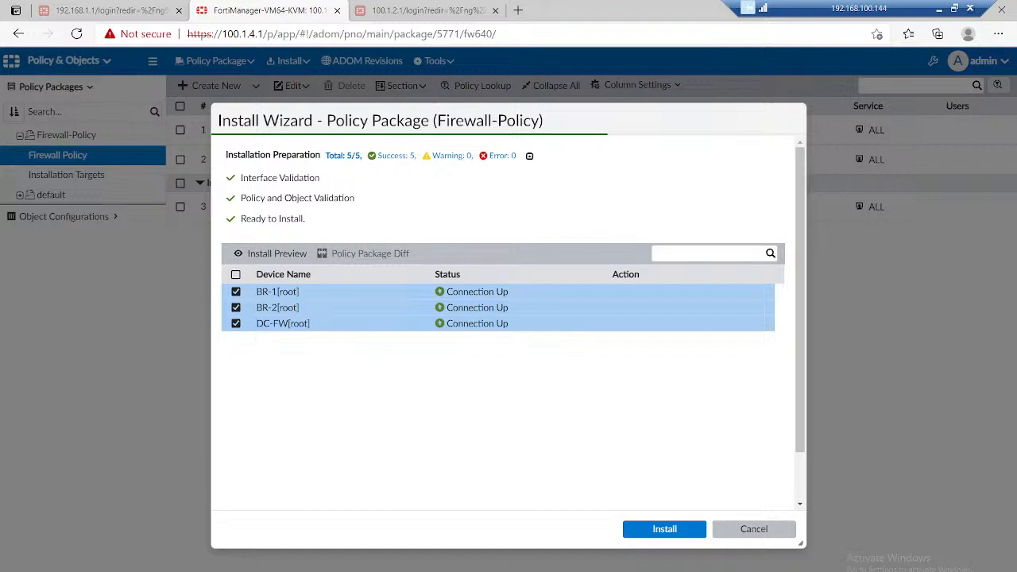
click(665, 529)
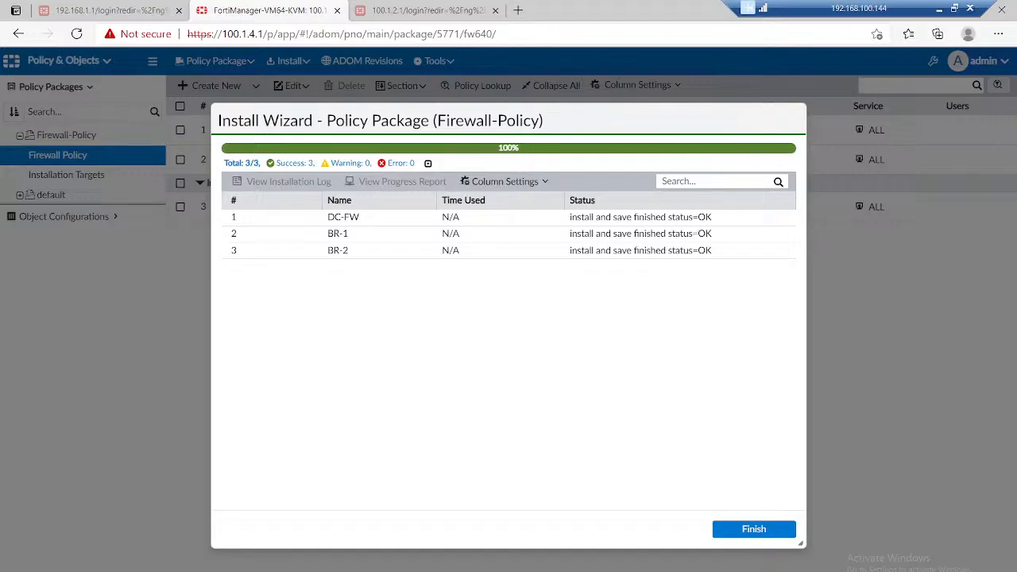
click(754, 529)
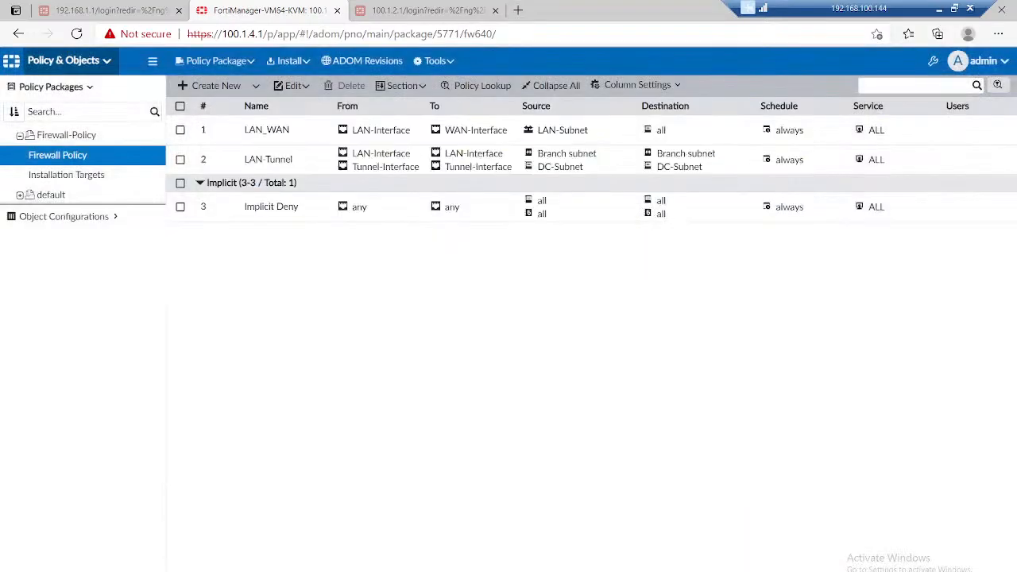
Step: Check the IPsec tunnel status of all three firewalls in the VPN Manager monitor
click(64, 60)
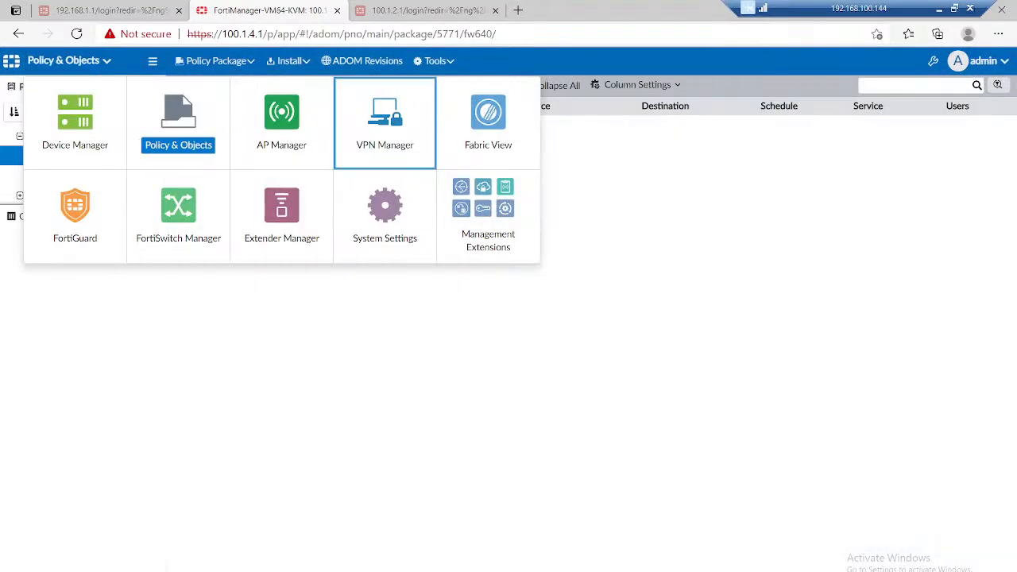
click(384, 132)
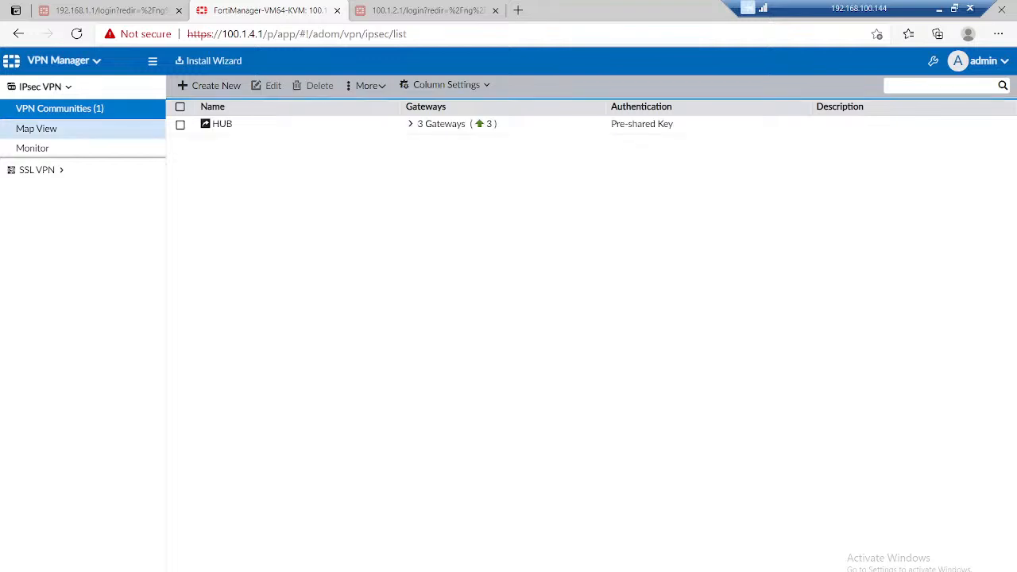
click(32, 148)
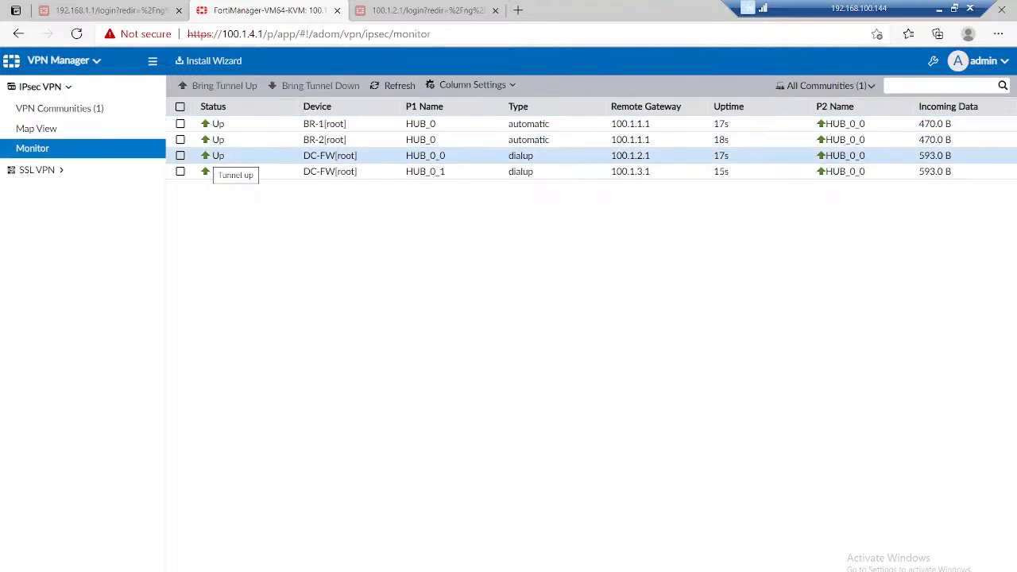
Step: Switch to the PNETLab topology in Chrome, dismiss the floating meeting window, and open the VPC10 console
click(939, 8)
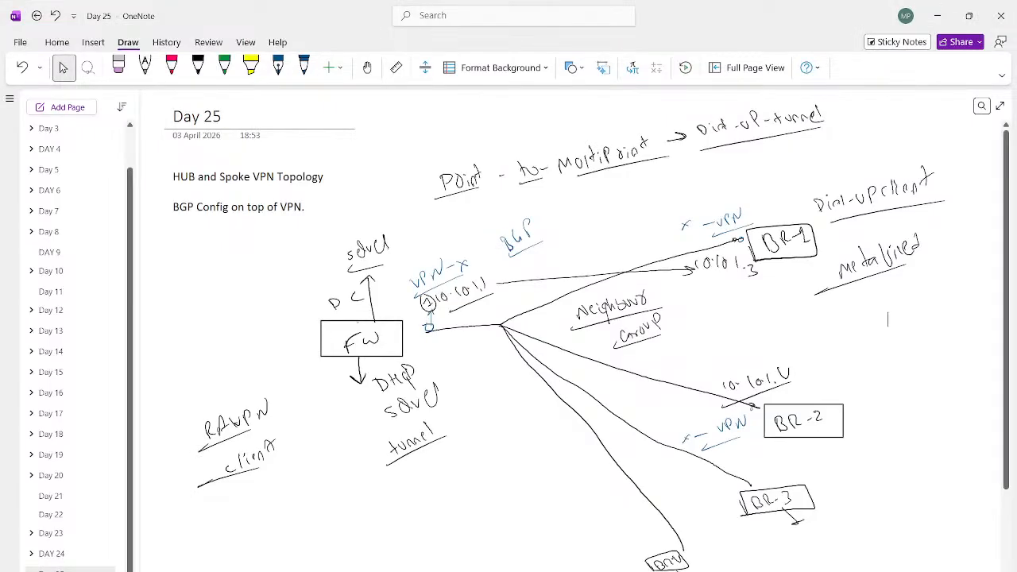
click(512, 571)
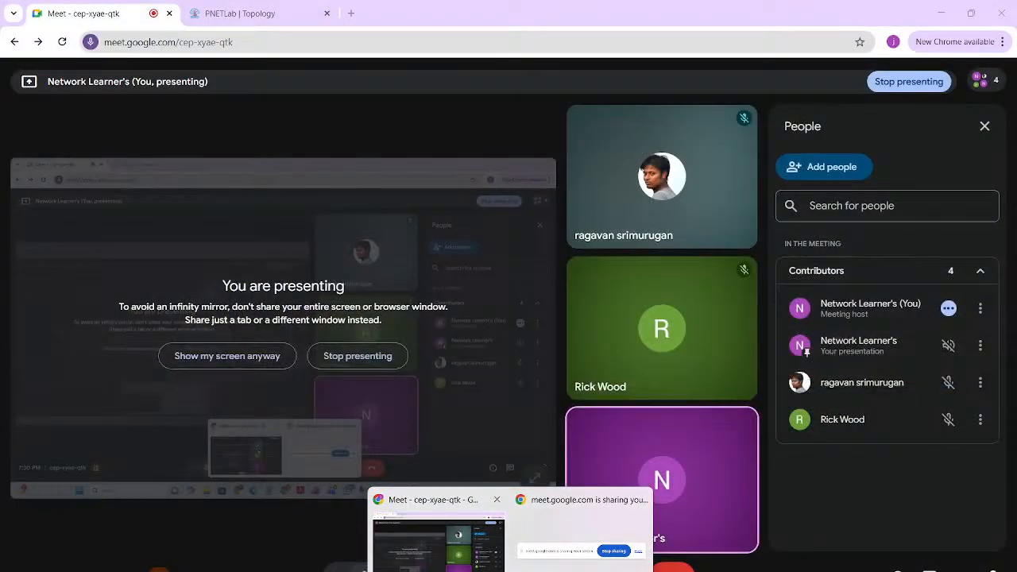
click(437, 548)
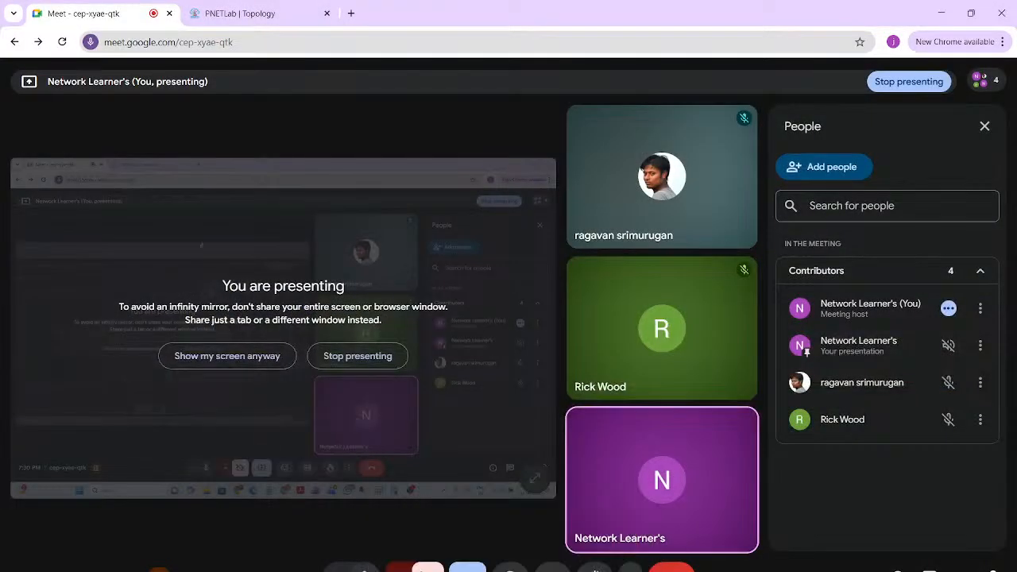
click(239, 13)
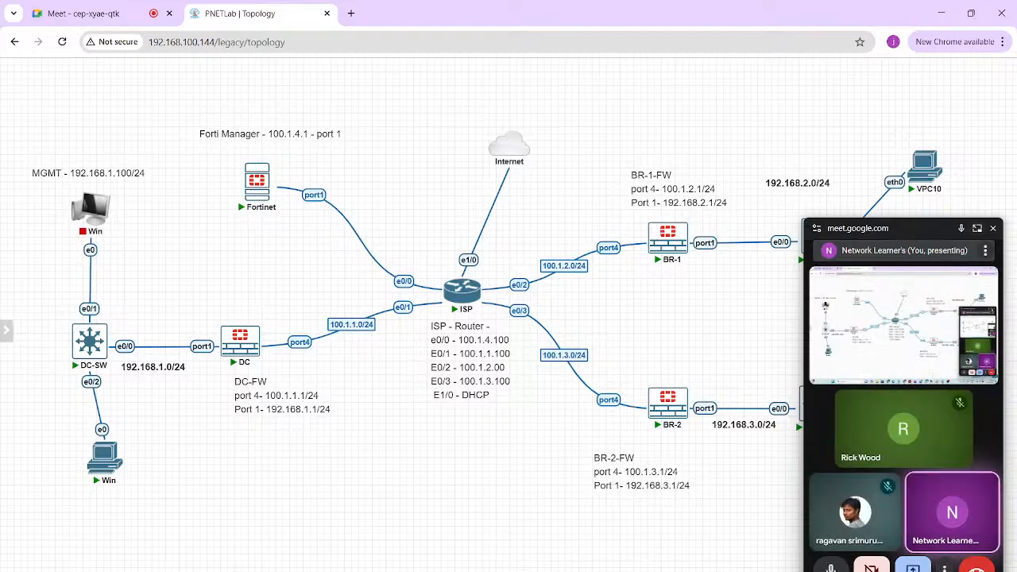
click(993, 228)
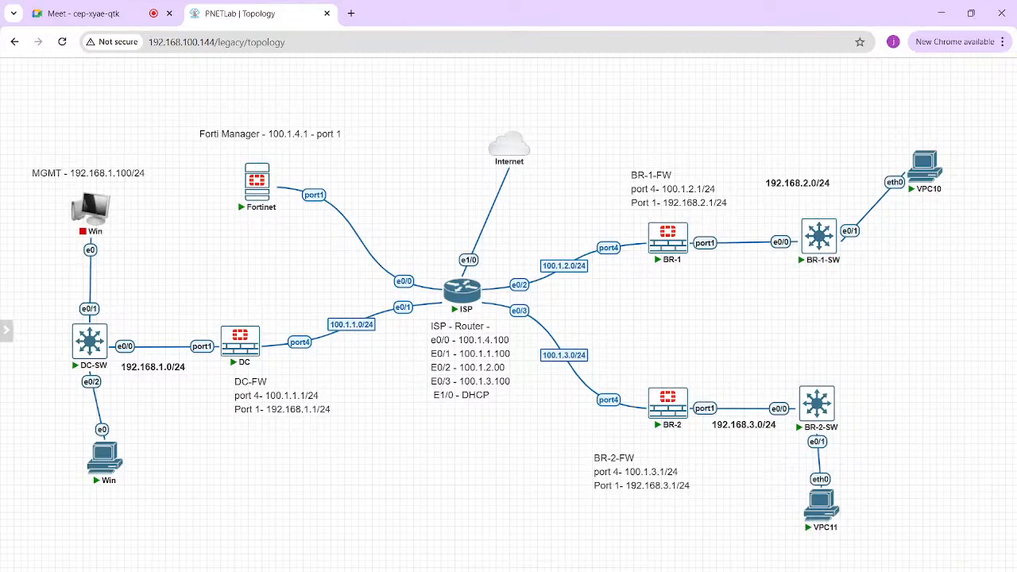
click(925, 167)
click(513, 141)
Step: Show VPC10's IP configuration, ping 192.168.3.100 behind BR-2, and stop the ping
text(show ip)
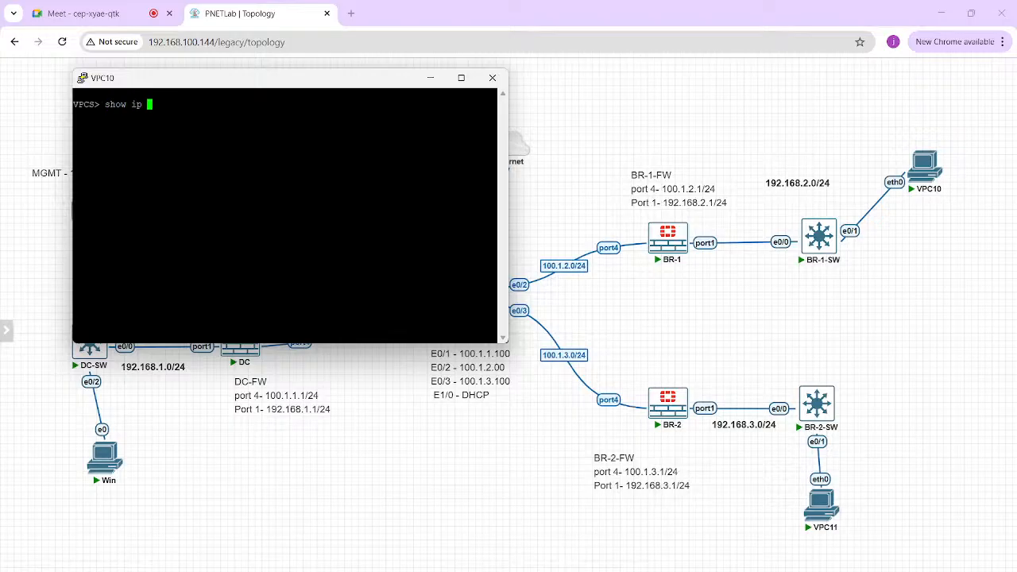
key(Return)
text(ping 19.)
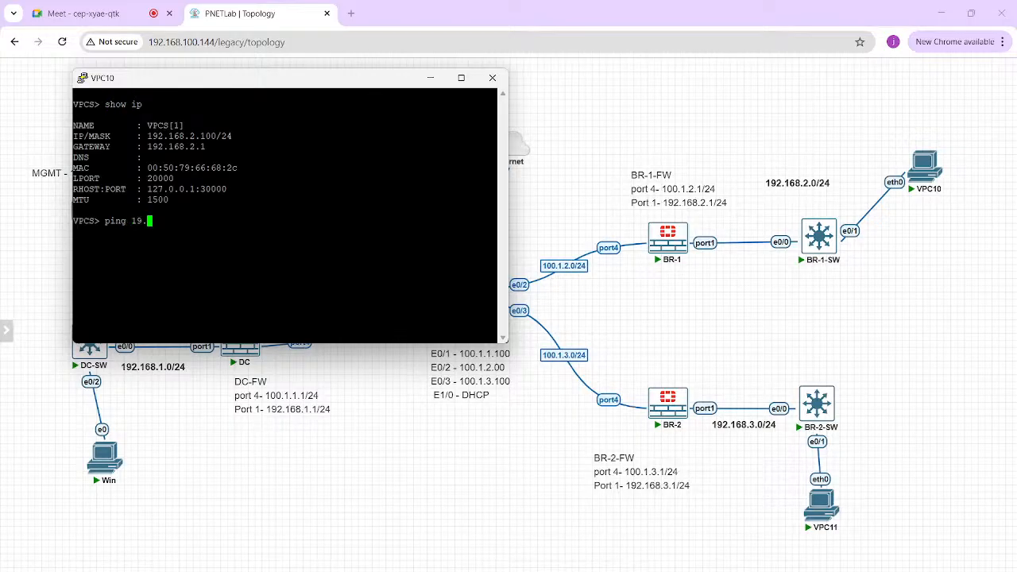
key(BackSpace)
text(2.168.3.100)
key(Return)
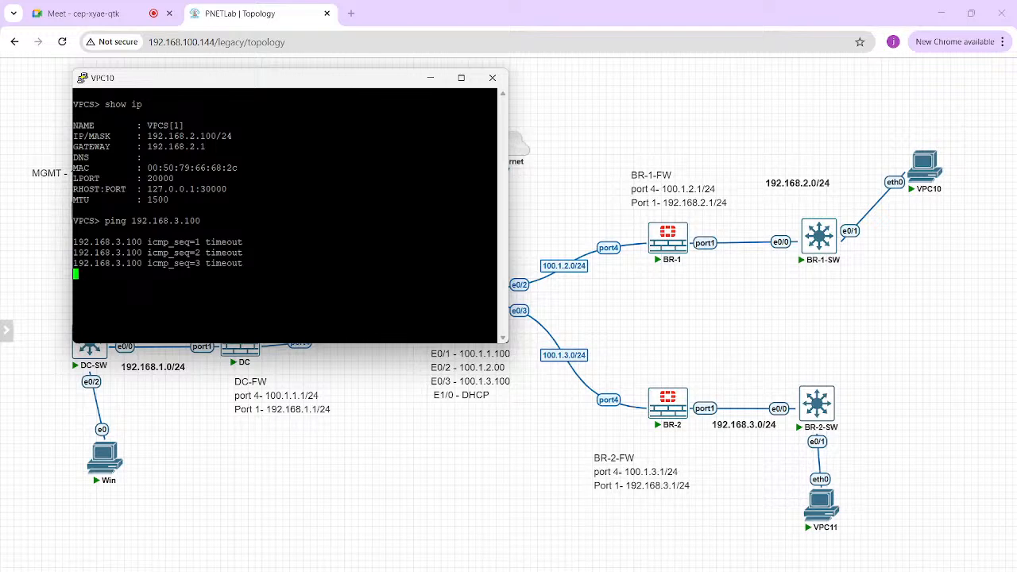
key(ctrl+c)
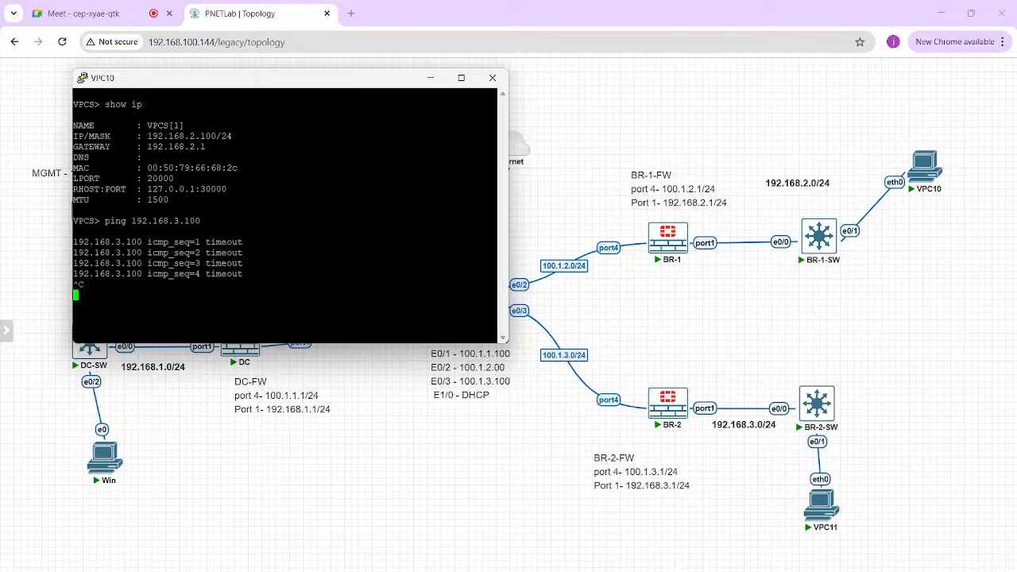
Step: Ping the DC-FW LAN address 192.168.1.1 from VPC10
key(Return)
text(ping 192.168.1.1)
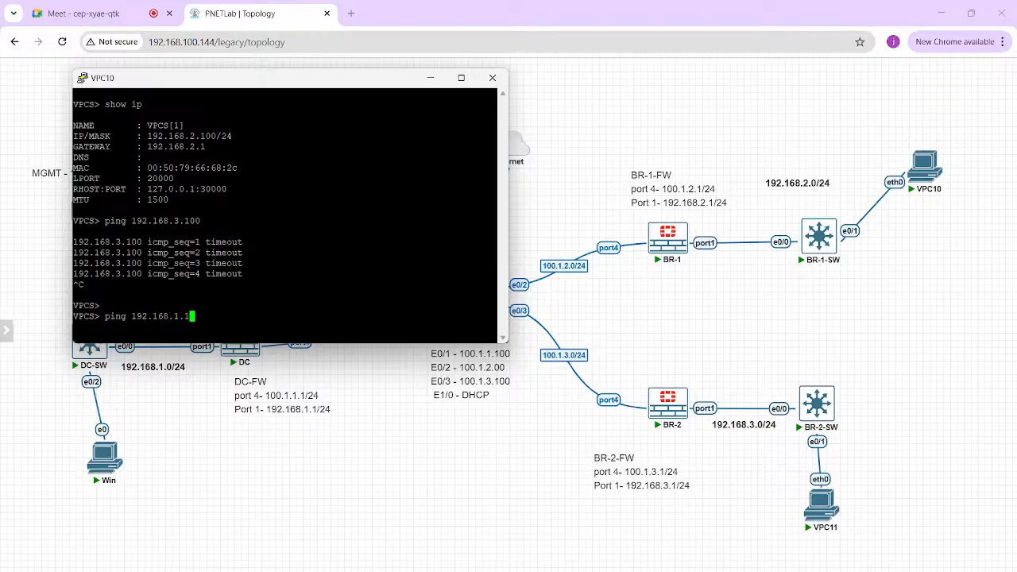
key(Return)
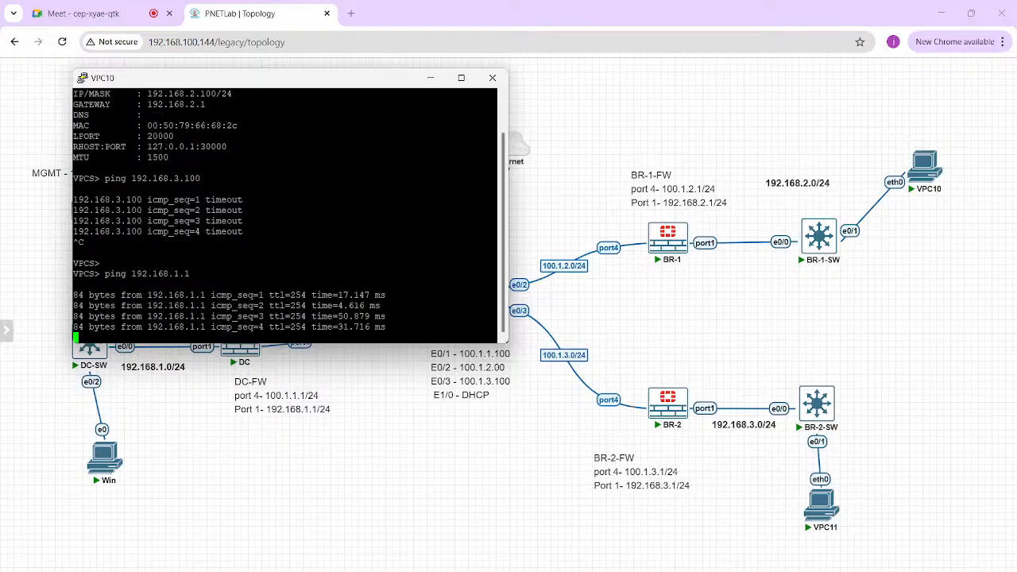
Step: Move the VPC10 console aside, ping the BR-2 LAN gateway 192.168.3.1 from VPC10, and minimize the console
drag(286, 77, 729, 229)
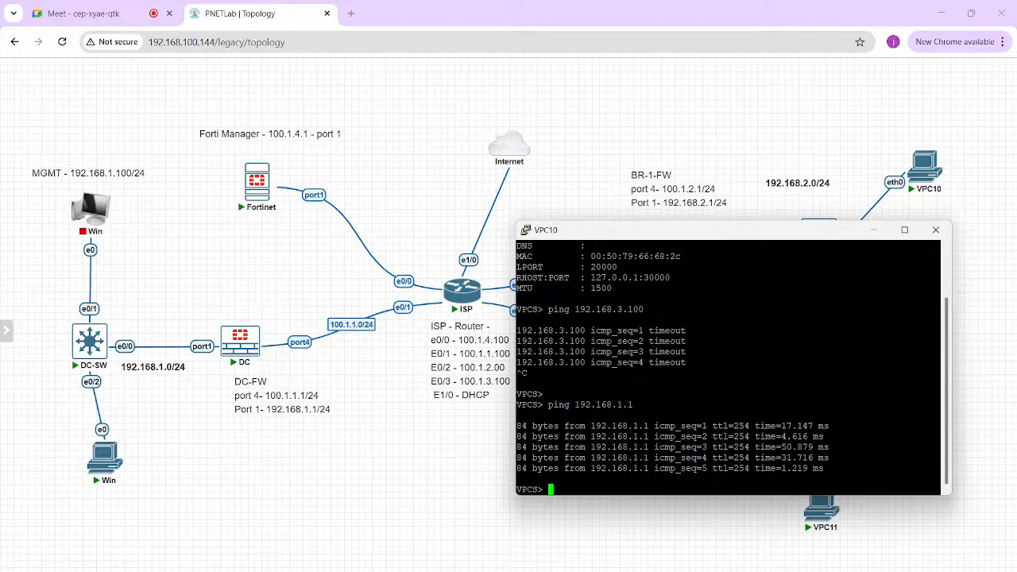
text(ping 192.168.3.1)
key(Return)
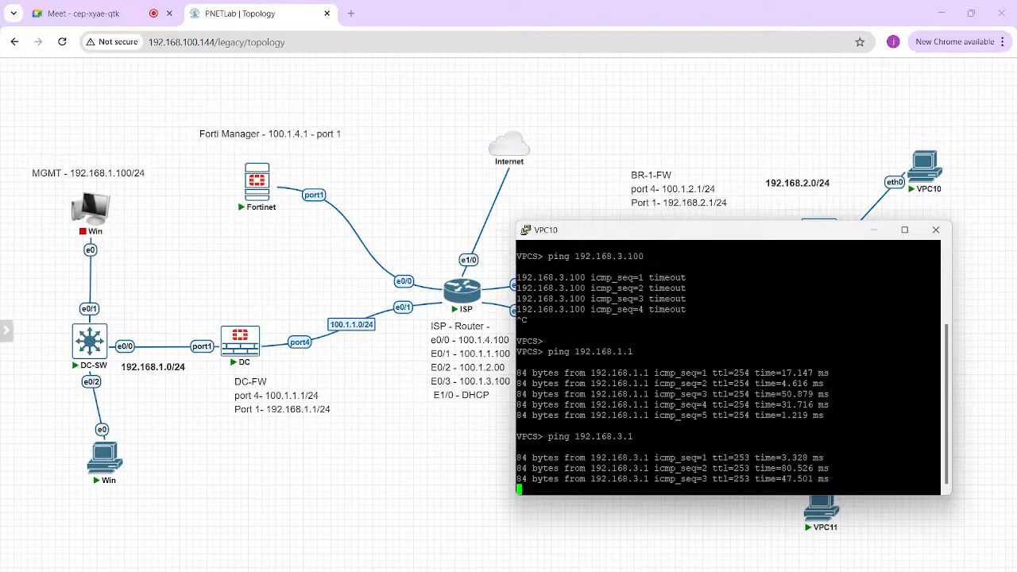
click(874, 229)
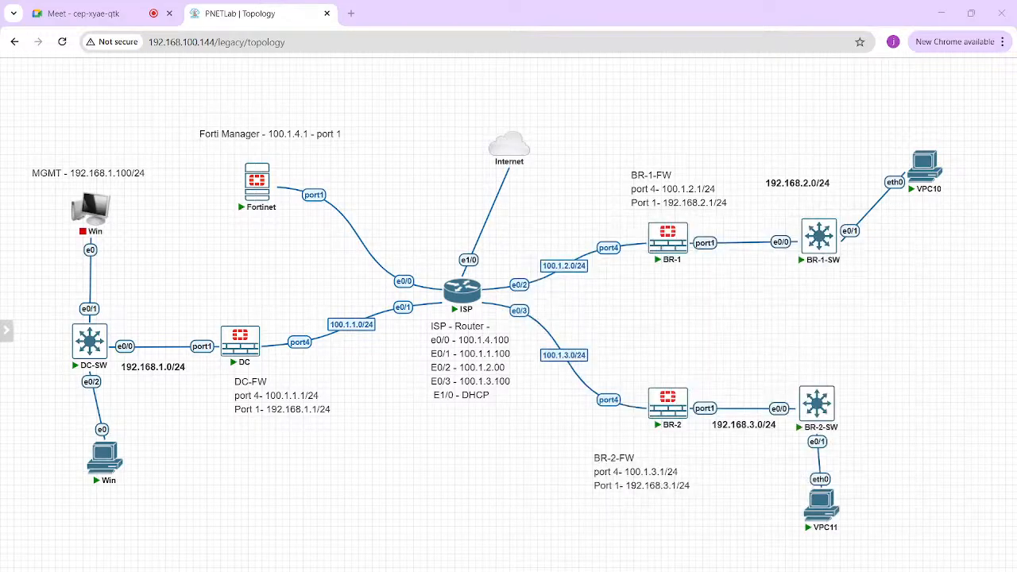
Step: Open the VPC11 console, show its IP configuration, and ping 192.168.2.100 behind BR-1
click(834, 501)
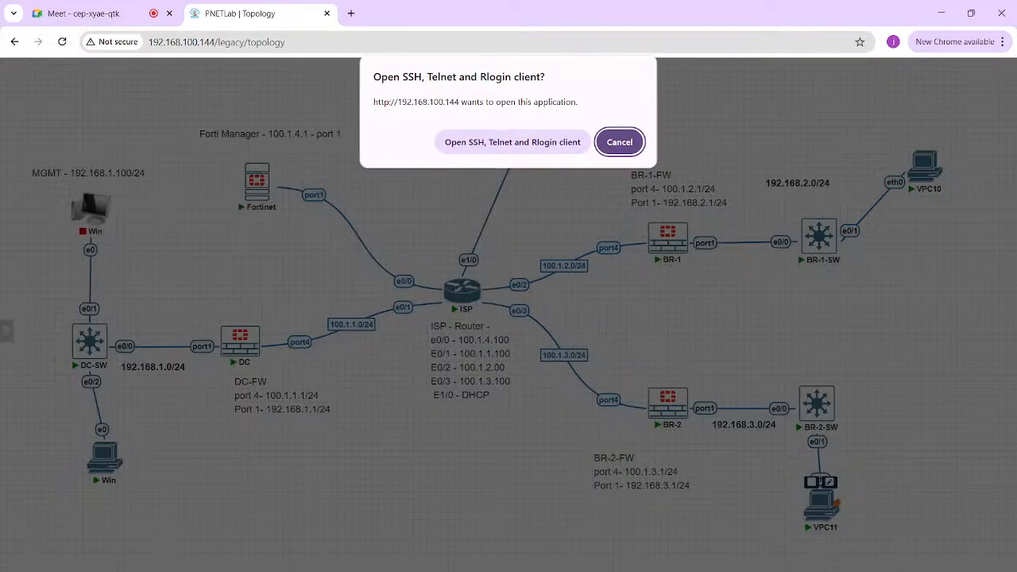
click(512, 143)
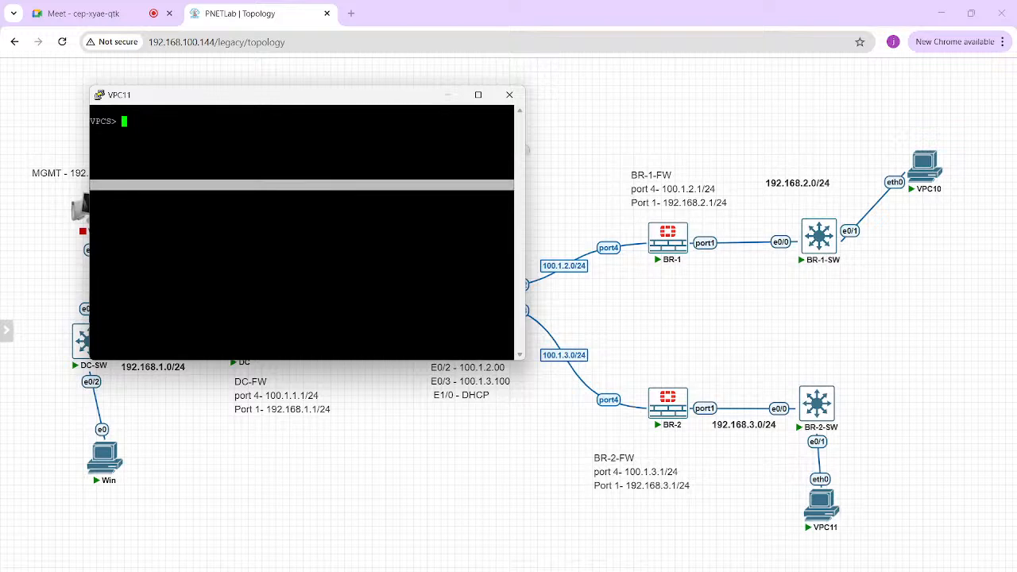
text(show ip)
key(Return)
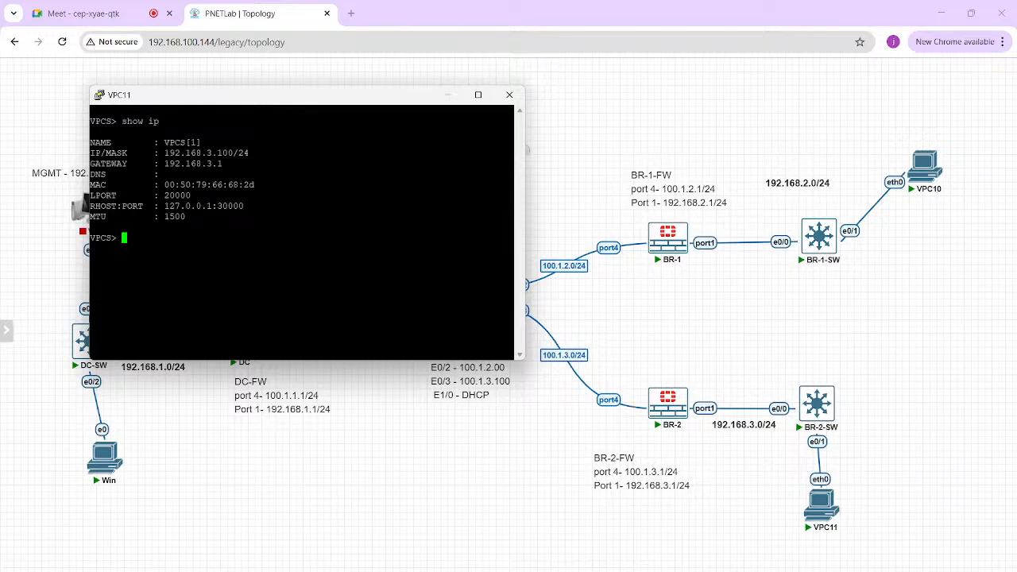
text(ping 192.168.2.100)
key(Return)
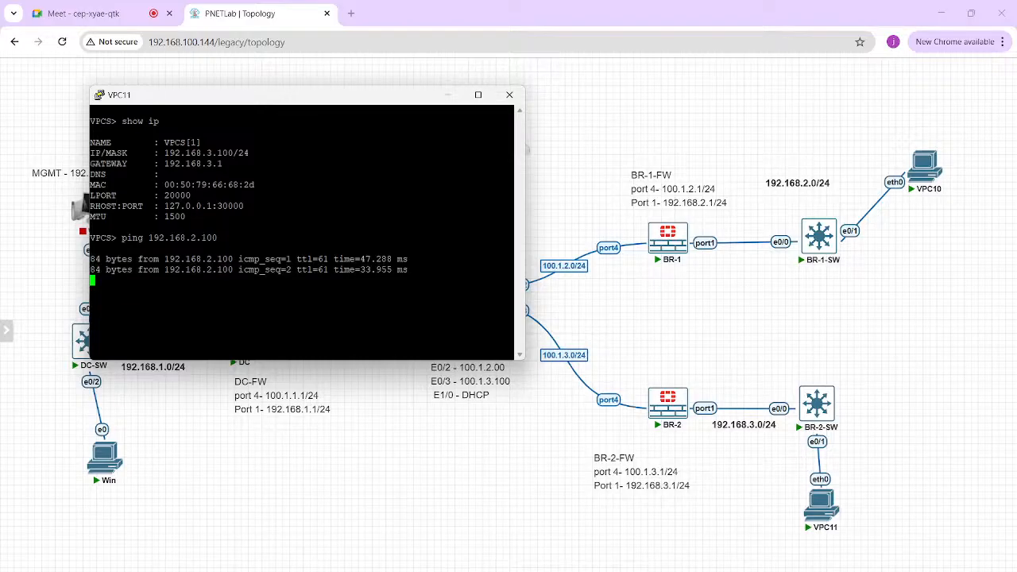
Step: Return to the VPC10 console and ping 192.168.3.100 behind BR-2 again
mouse_move(743, 570)
click(678, 541)
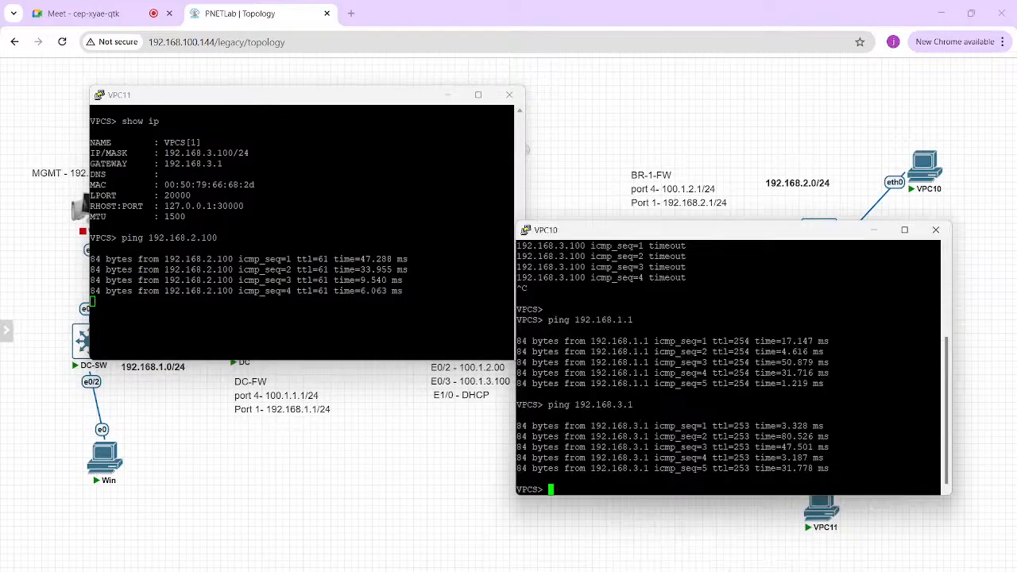
key(Up)
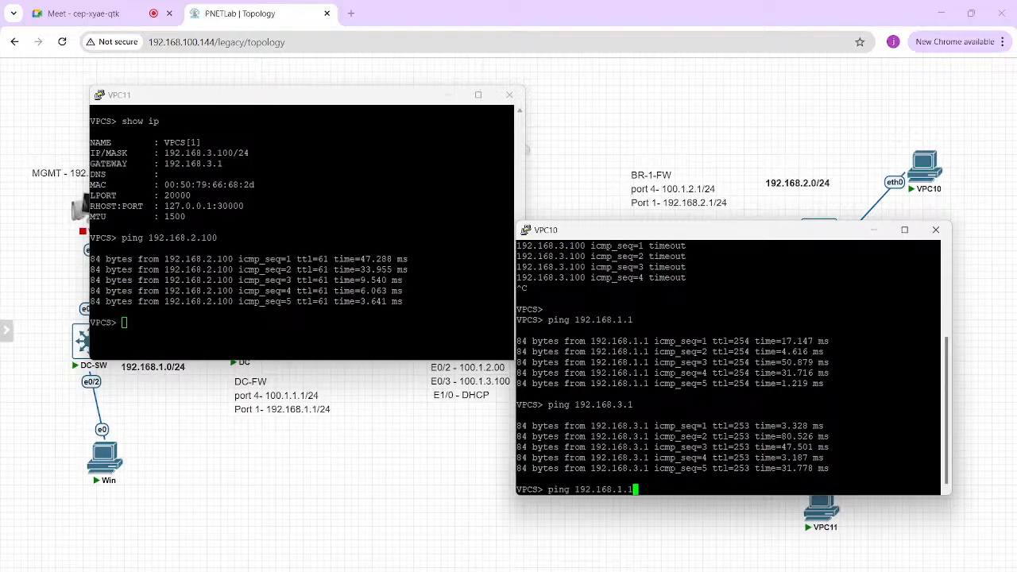
text(00)
key(Return)
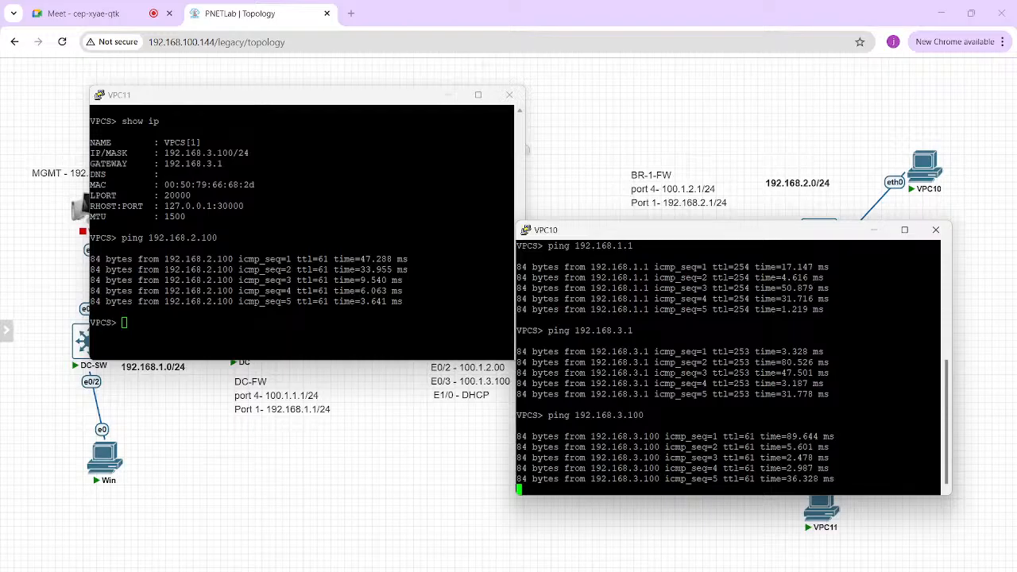
Step: Ping 192.168.3.1 from the VPC11 console
click(124, 323)
text(ping 192.)
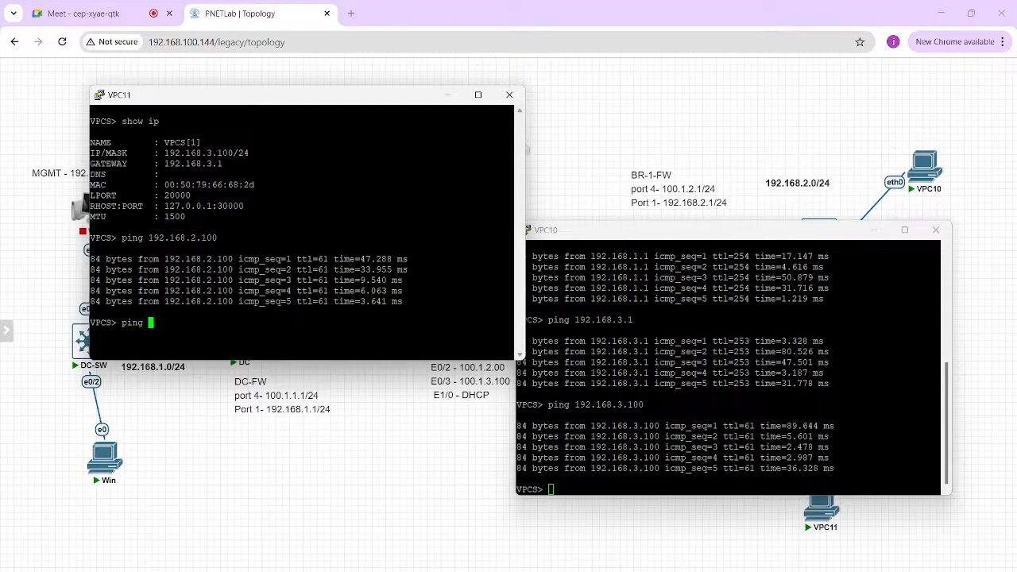
text(168.3.1)
key(Return)
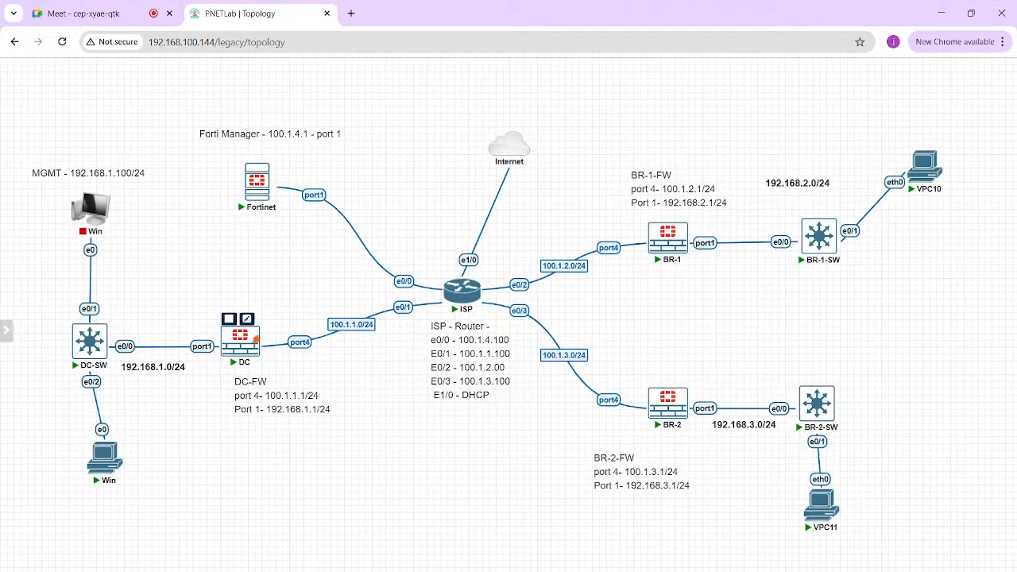
Step: Open the DC firewall console from the topology and log in as admin with the account password
click(254, 340)
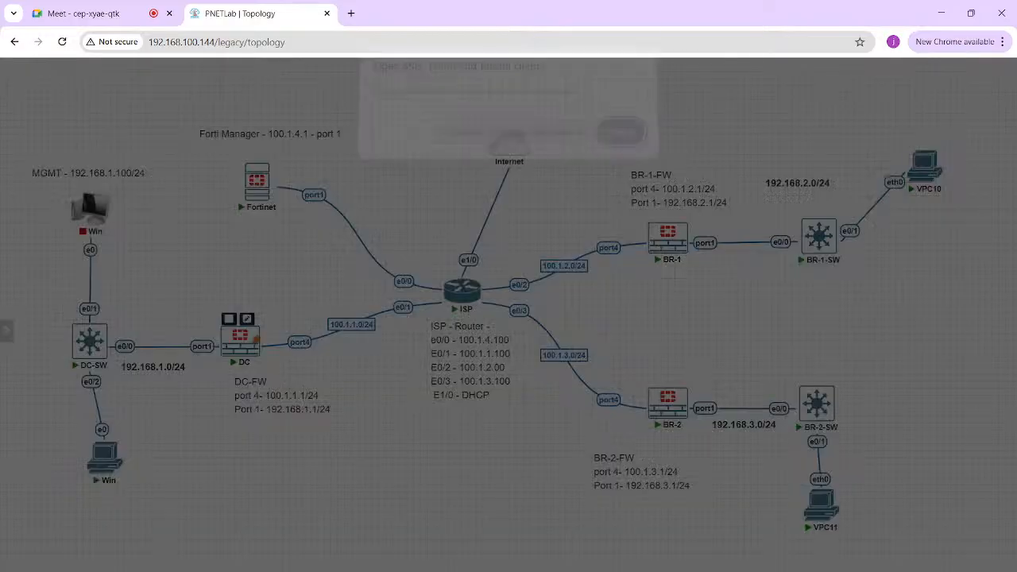
click(518, 142)
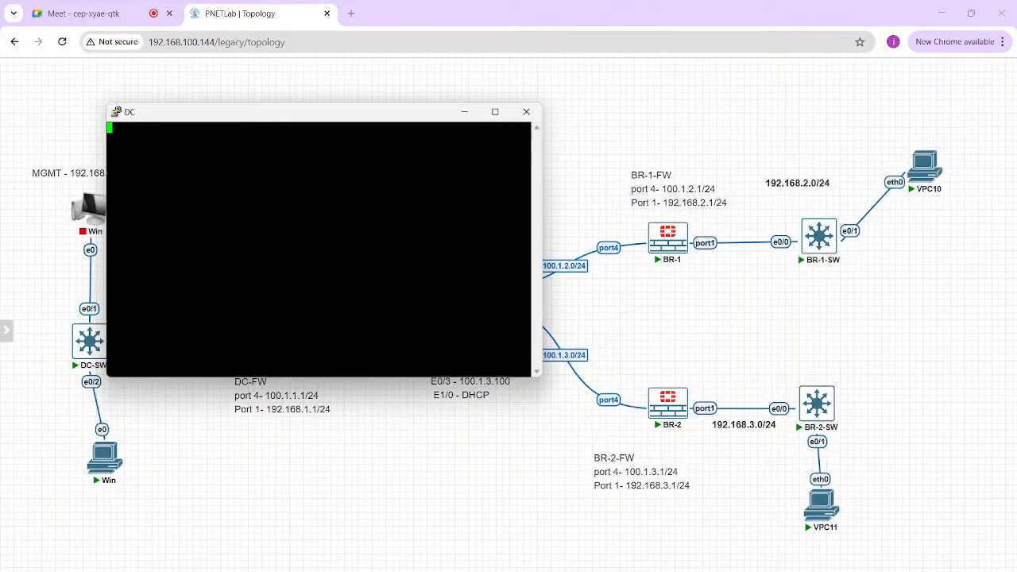
key(Return)
key(Return)
text(admin)
key(Return)
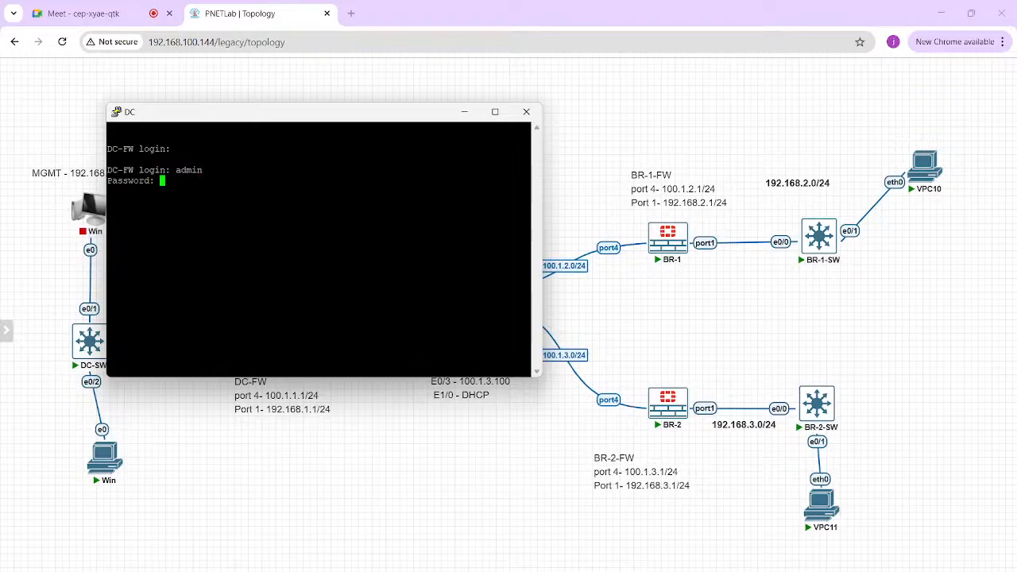
key(Return)
Step: Run get router info bgp summary on DC-FW and examine the entries for neighbors 10.10.1.3 and 10.10.1.4
text(get router info )
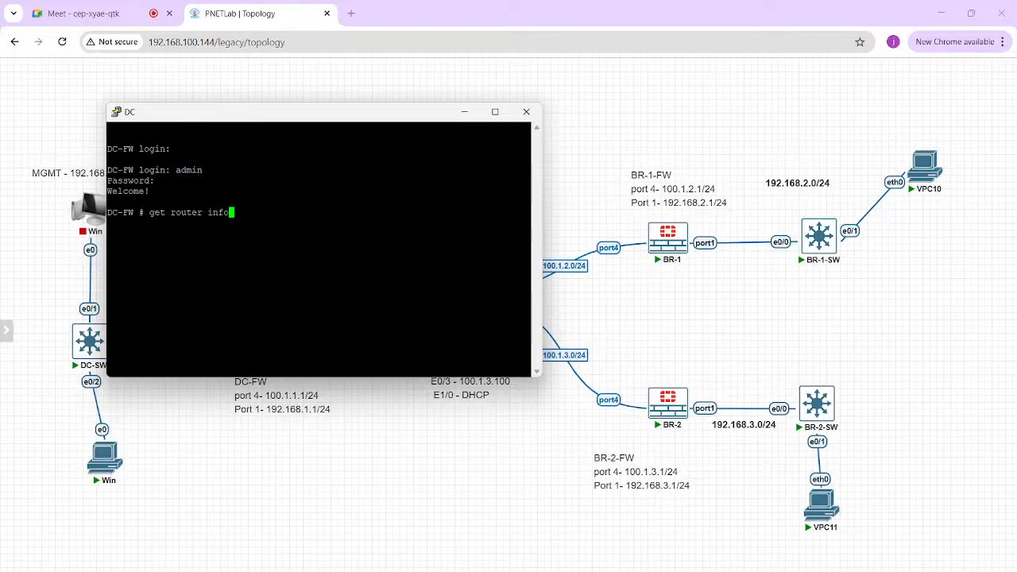
text(bgp summary)
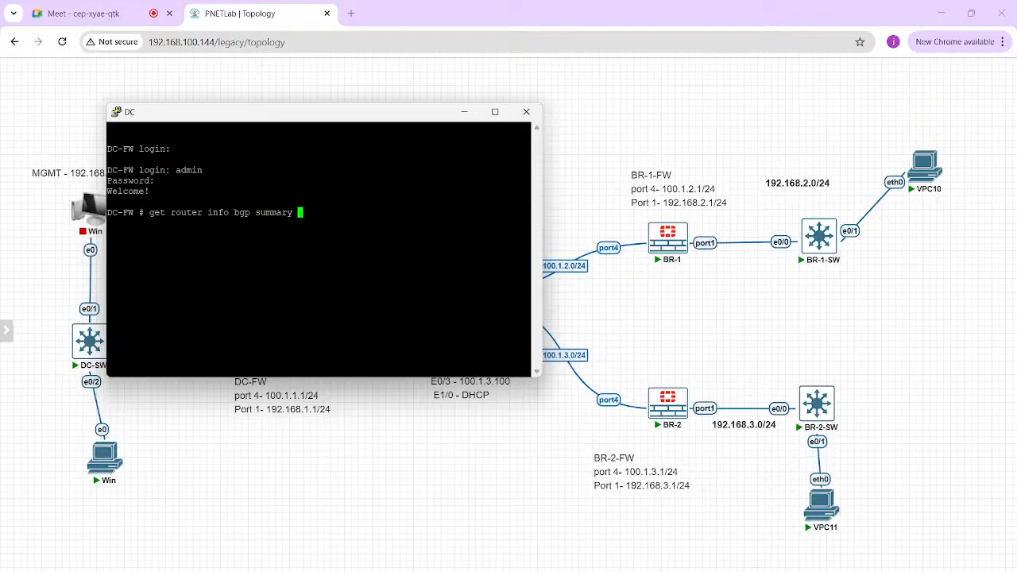
key(Return)
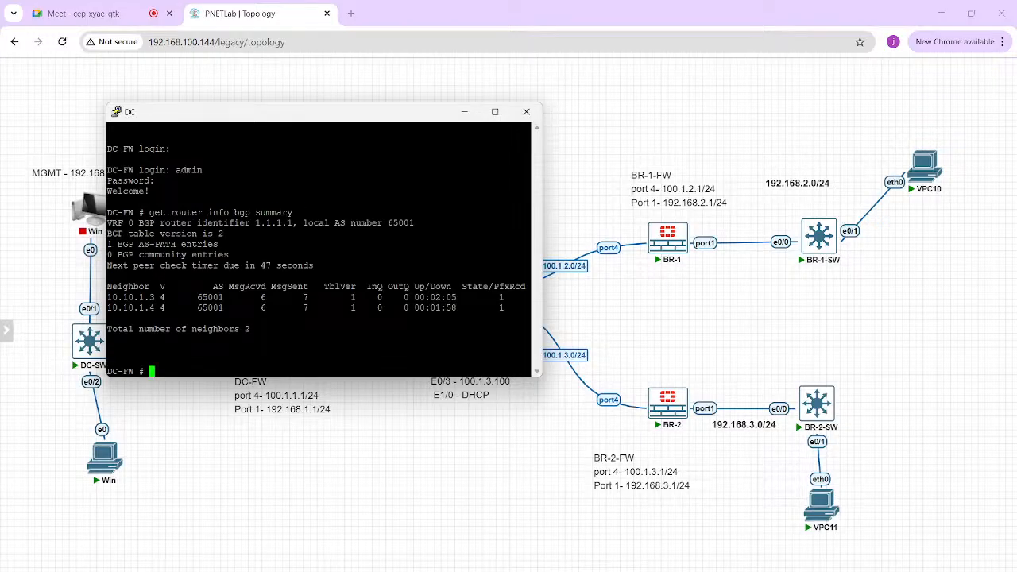
triple_click(132, 297)
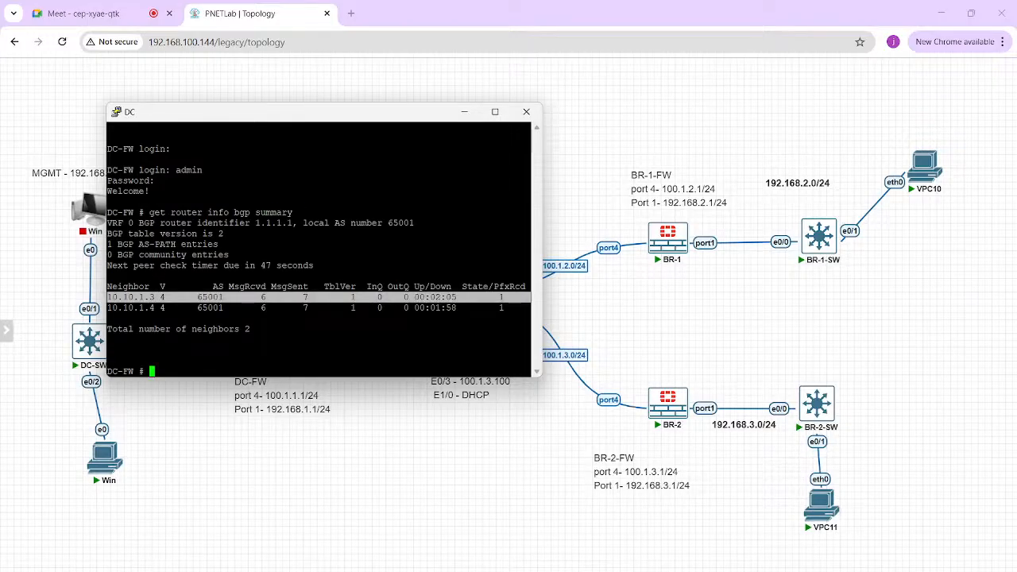
double_click(132, 297)
triple_click(132, 307)
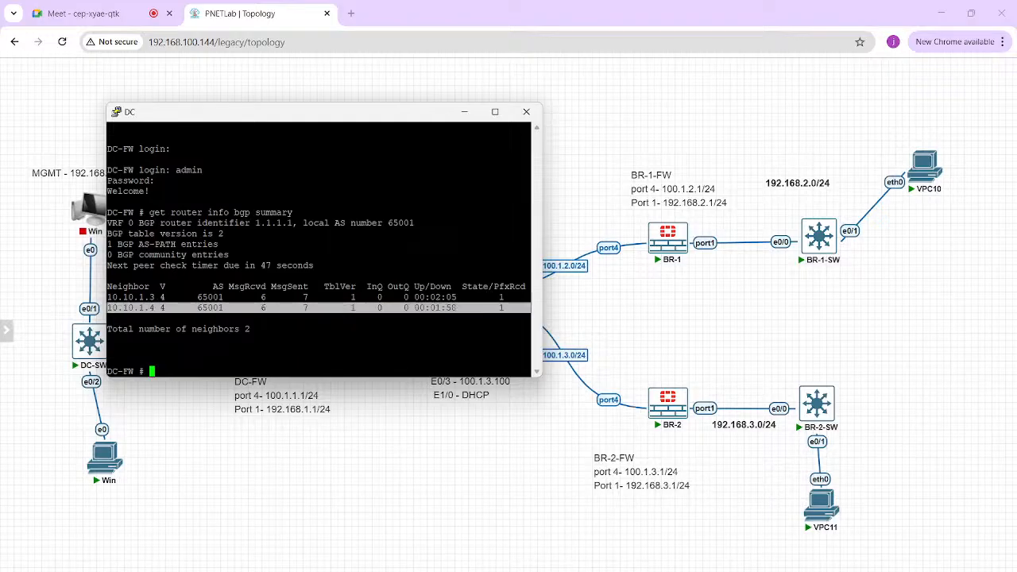
Step: Run get router info routing-table all on DC-FW and examine the BGP routes to 192.168.2.0/24 and 192.168.3.0/24
text(get router info)
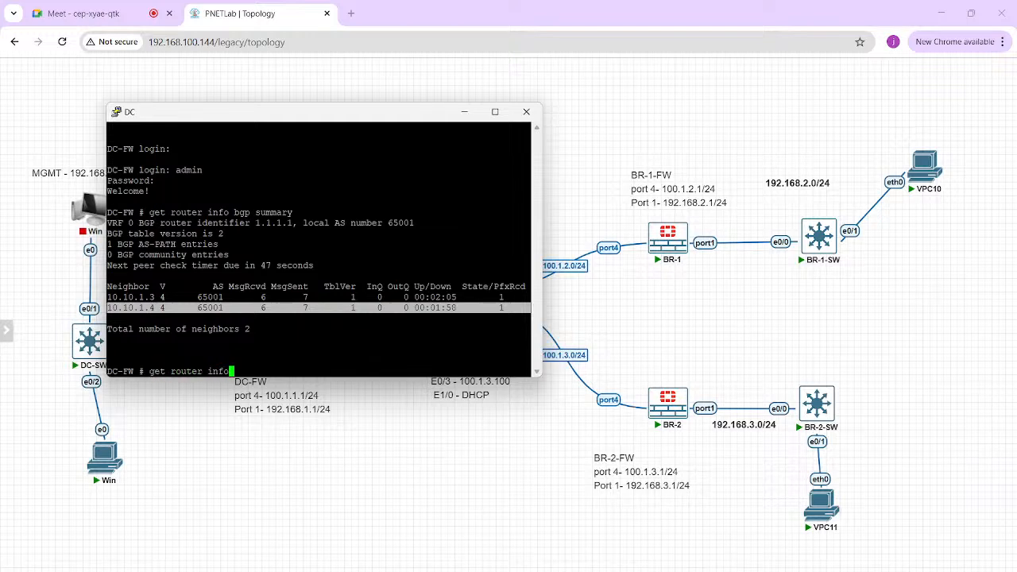
text( routing-table all)
key(Return)
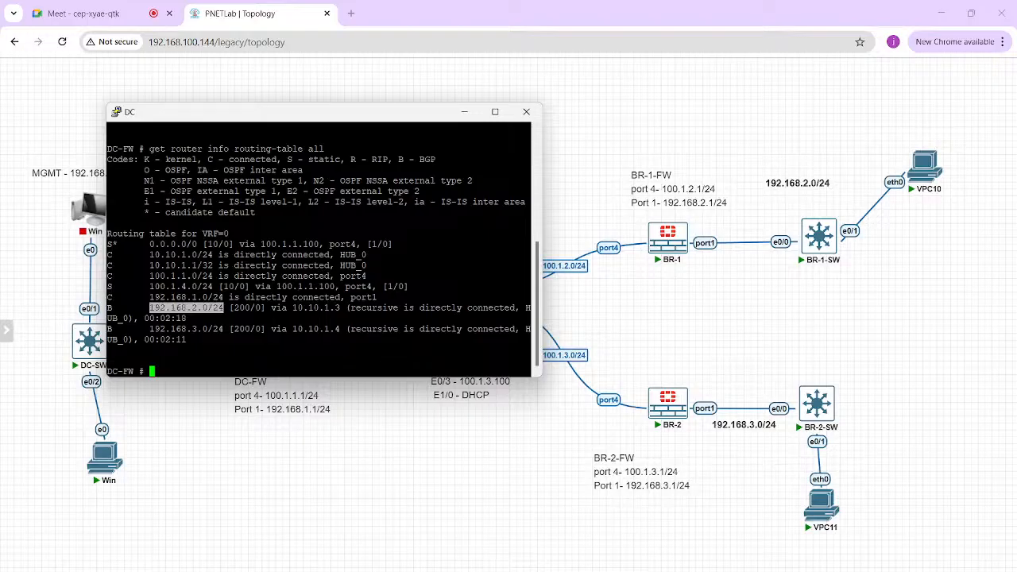
triple_click(187, 307)
double_click(316, 307)
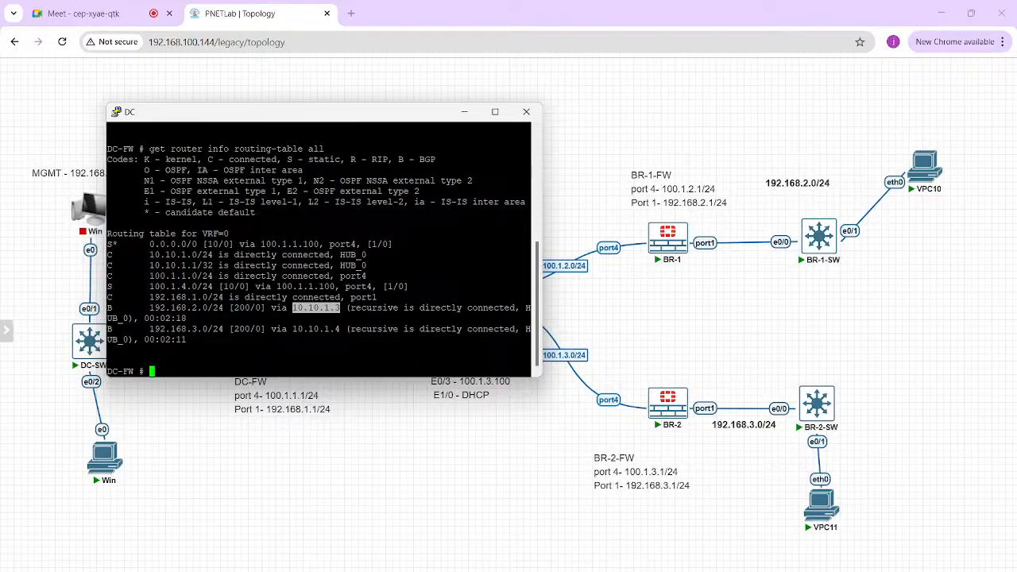
double_click(187, 329)
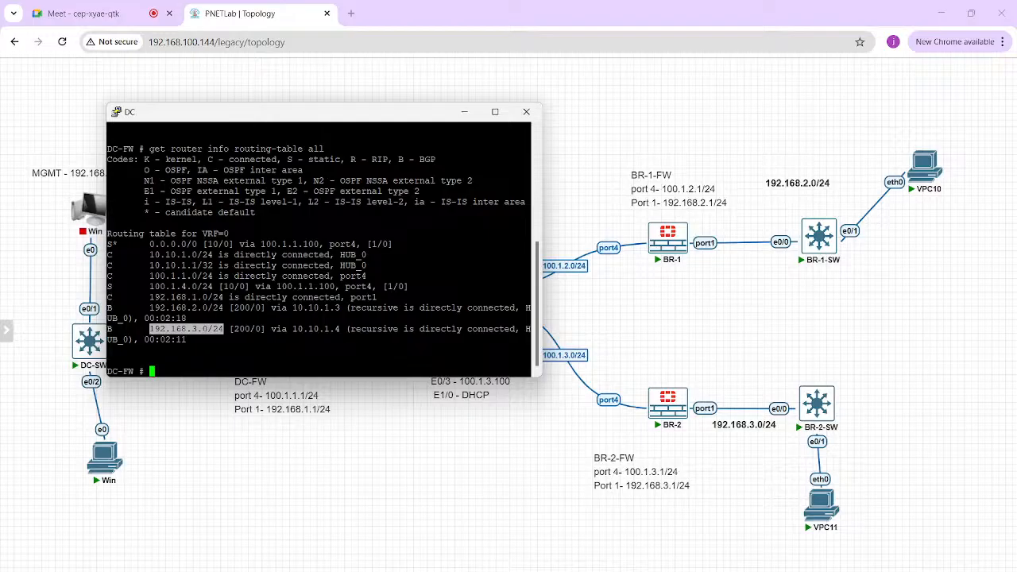
Step: Return to the topology and handwrite the tunnel IPs: 10.10.1.1 at DC, 10.10.1.3 at BR-1 and 10.10.1.4 at BR-2
key(alt+Tab)
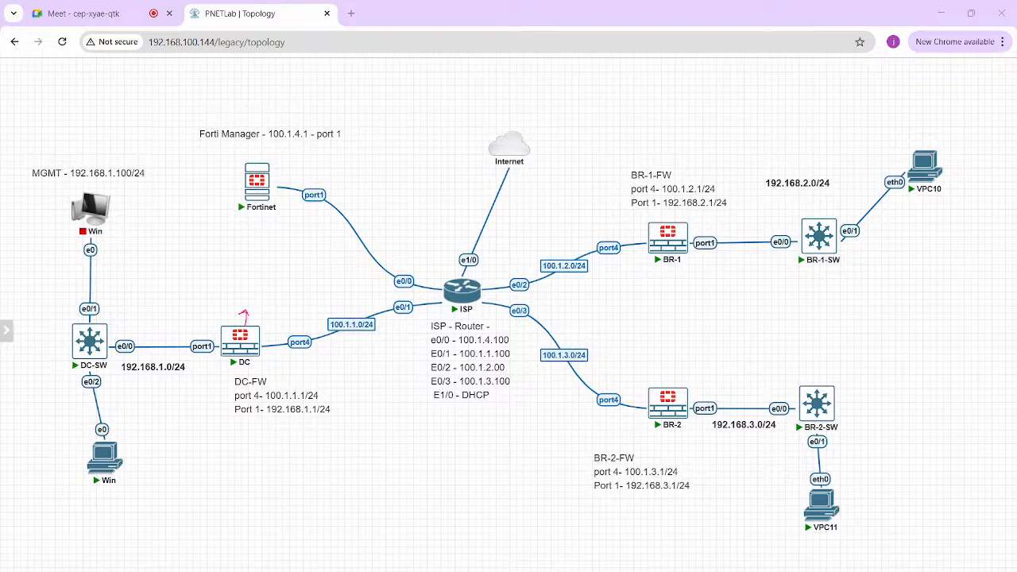
drag(219, 276, 275, 267)
drag(215, 299, 289, 271)
drag(681, 252, 688, 260)
drag(683, 389, 692, 378)
mouse_move(670, 269)
mouse_down()
mouse_move(672, 279)
mouse_move(679, 269)
mouse_move(693, 275)
mouse_up()
mouse_move(704, 266)
mouse_down()
mouse_move(739, 273)
mouse_move(733, 279)
mouse_up()
click(725, 274)
click(729, 274)
drag(665, 364, 668, 373)
drag(676, 364, 690, 368)
click(684, 369)
drag(696, 360, 697, 359)
click(705, 366)
mouse_move(708, 354)
mouse_down()
mouse_move(714, 367)
mouse_move(730, 353)
mouse_up()
drag(669, 385, 731, 366)
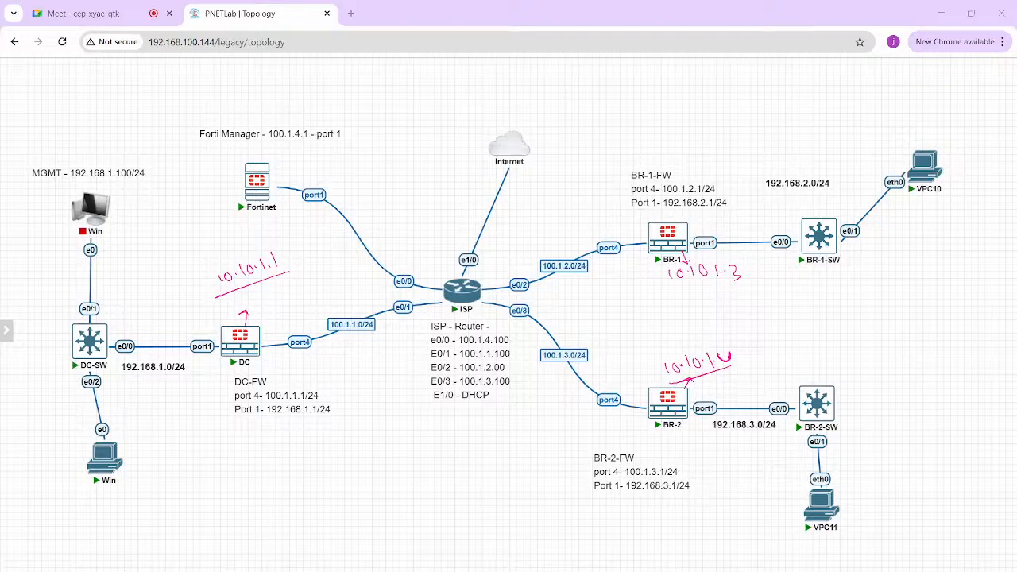
Step: Handwrite a note on the BGP group IP near the DC firewall, with 10.10.1.0 underlined above it
drag(255, 290, 257, 298)
drag(270, 282, 278, 296)
drag(292, 285, 323, 275)
drag(324, 262, 328, 269)
mouse_move(298, 296)
mouse_down()
mouse_move(330, 278)
mouse_move(324, 246)
mouse_up()
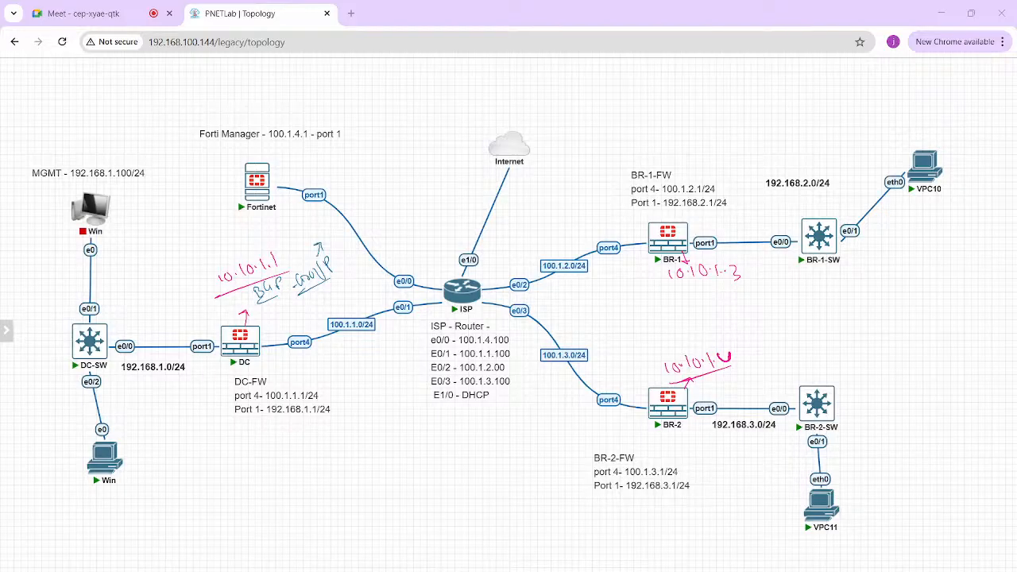
drag(268, 217, 280, 226)
drag(290, 215, 317, 212)
drag(248, 242, 310, 228)
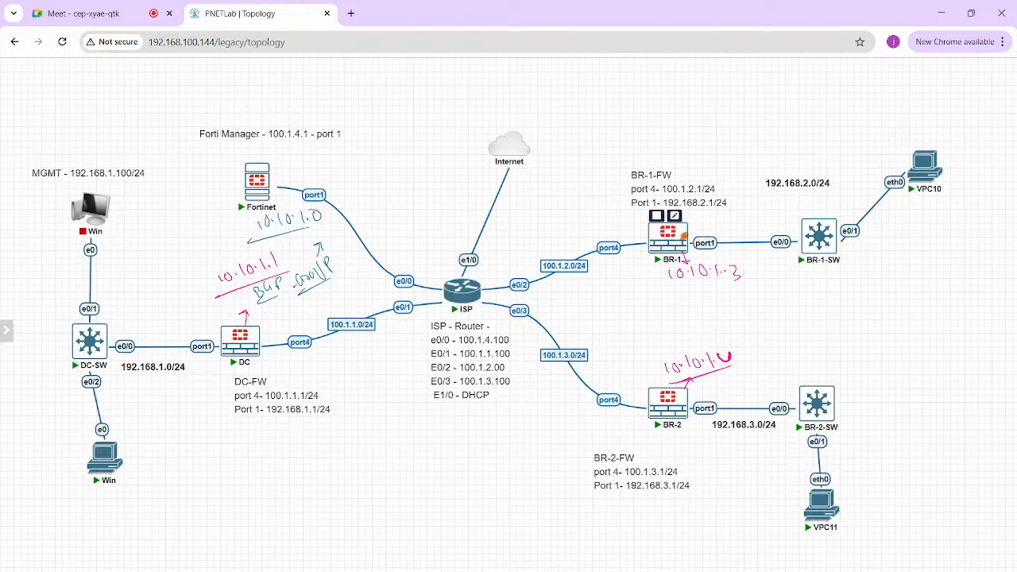
Step: Open the BR-1 firewall console, clear the drawn annotations, and log in as admin with the account password
click(683, 236)
click(524, 141)
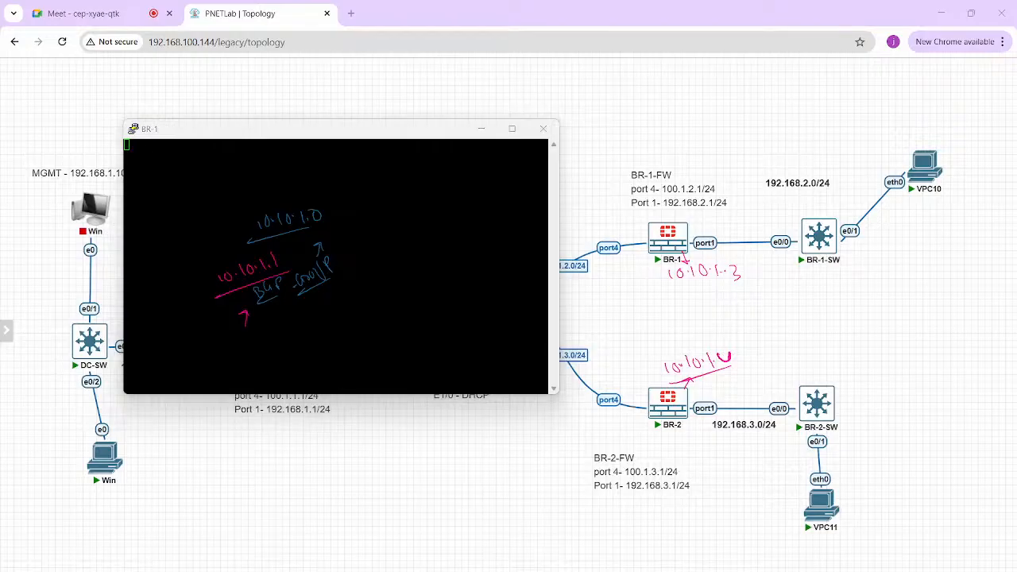
key(Escape)
key(Return)
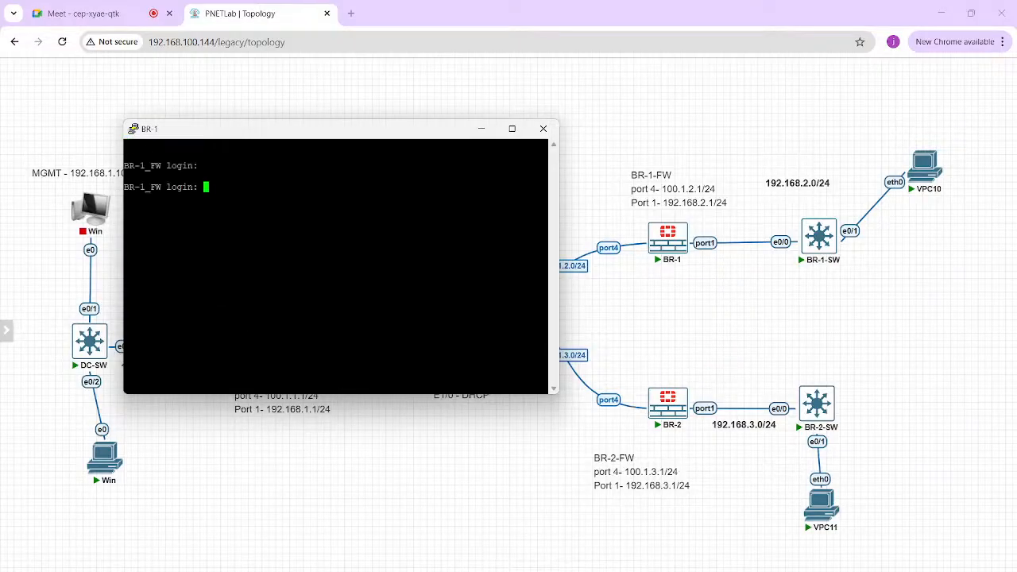
text(admin)
key(Return)
Step: Run get router info bgp summary on BR-1_FW to check its BGP neighbor
key(Return)
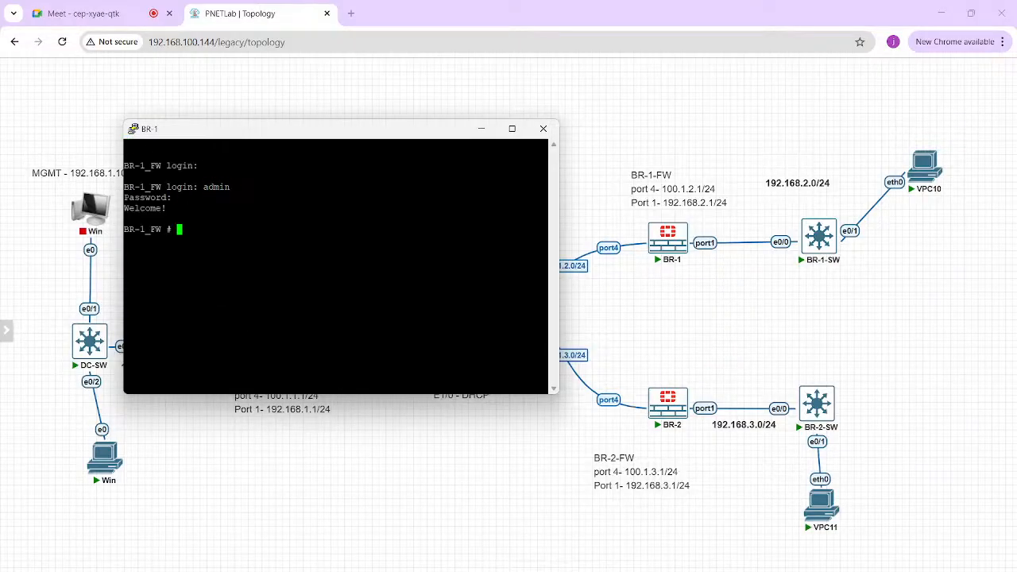
text(get router info bgp summary)
key(Return)
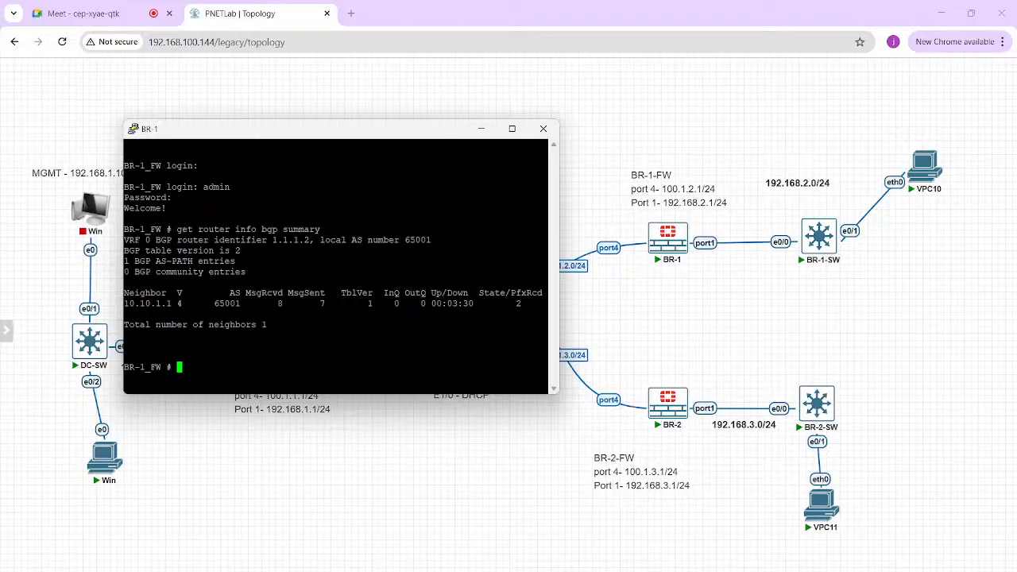
Step: Return to the annotated topology, handwrite an underlined H-S note above the Internet cloud and draw arrows from BR-1 and BR-2 to DC
key(alt+Tab)
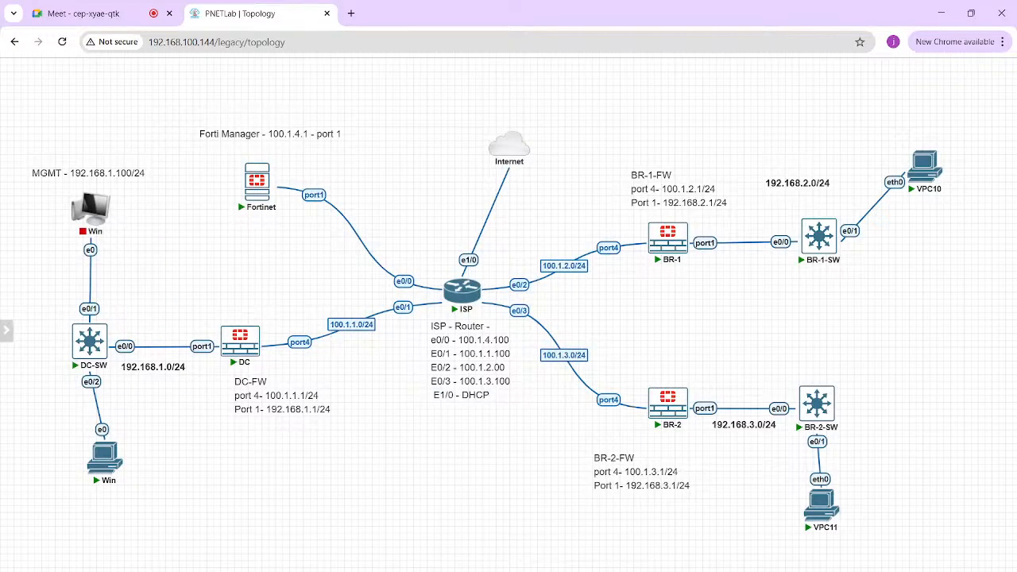
key(alt+Tab)
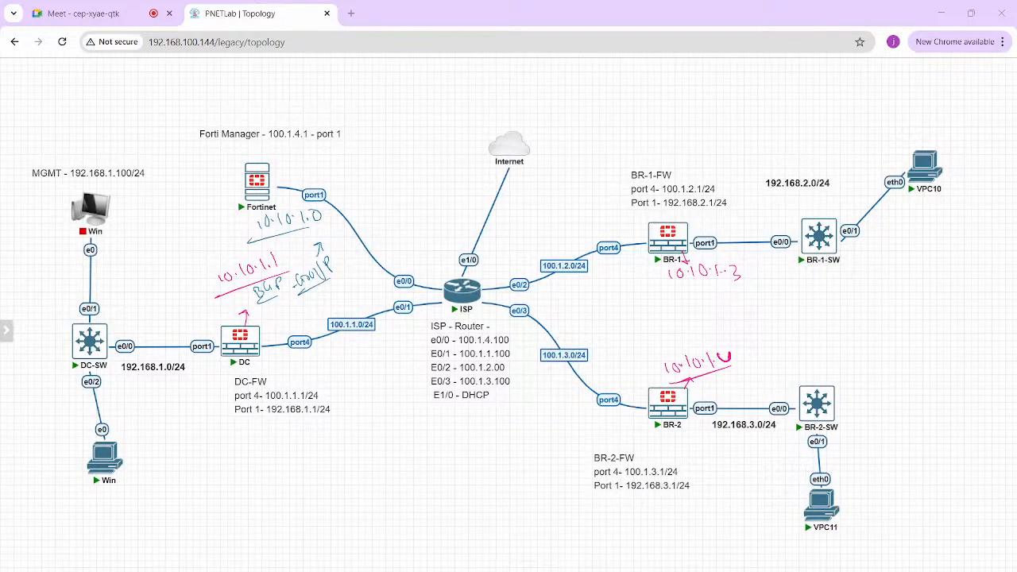
drag(547, 105, 570, 113)
drag(575, 117, 529, 127)
mouse_move(649, 238)
mouse_down()
mouse_move(589, 223)
mouse_move(286, 334)
mouse_up()
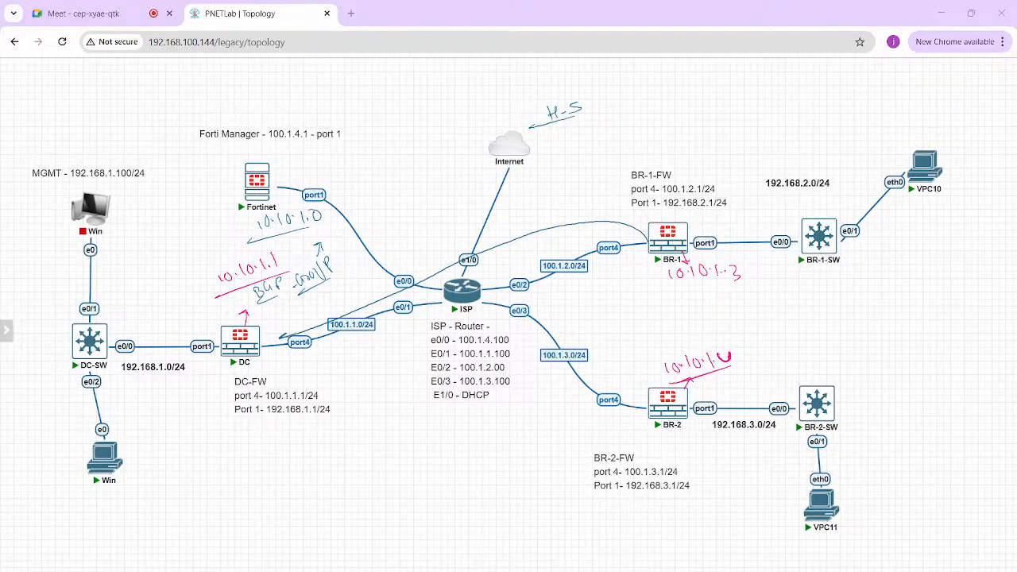
mouse_move(620, 404)
mouse_down()
mouse_move(444, 434)
mouse_move(348, 427)
mouse_move(272, 361)
mouse_move(279, 350)
mouse_up()
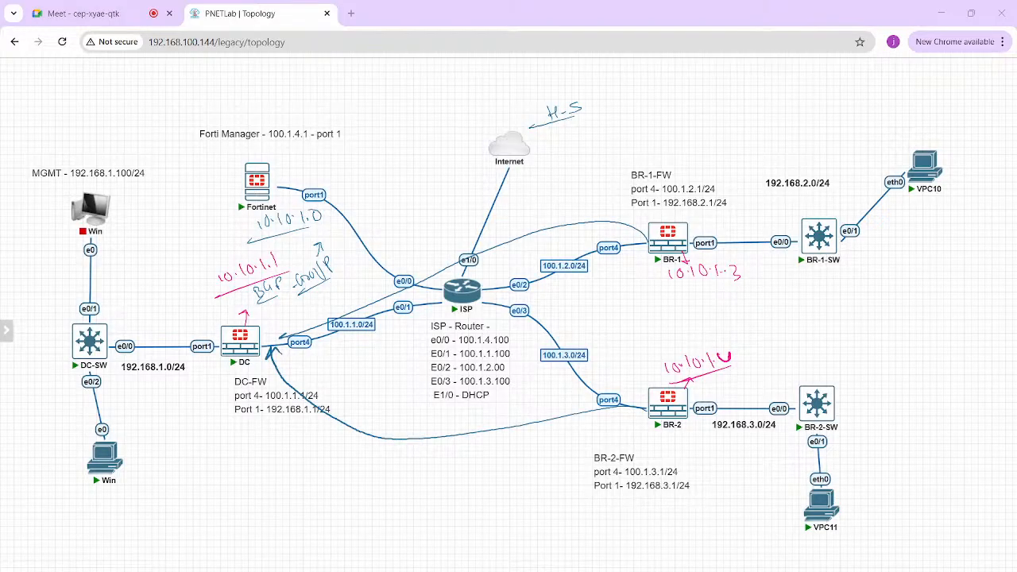
Step: Draw a double-headed arrow between BR-1 and BR-2 and leave the drawing overlay
drag(653, 366, 639, 274)
mouse_move(633, 284)
mouse_down()
mouse_move(639, 272)
mouse_move(647, 282)
mouse_up()
drag(647, 352, 663, 355)
key(Escape)
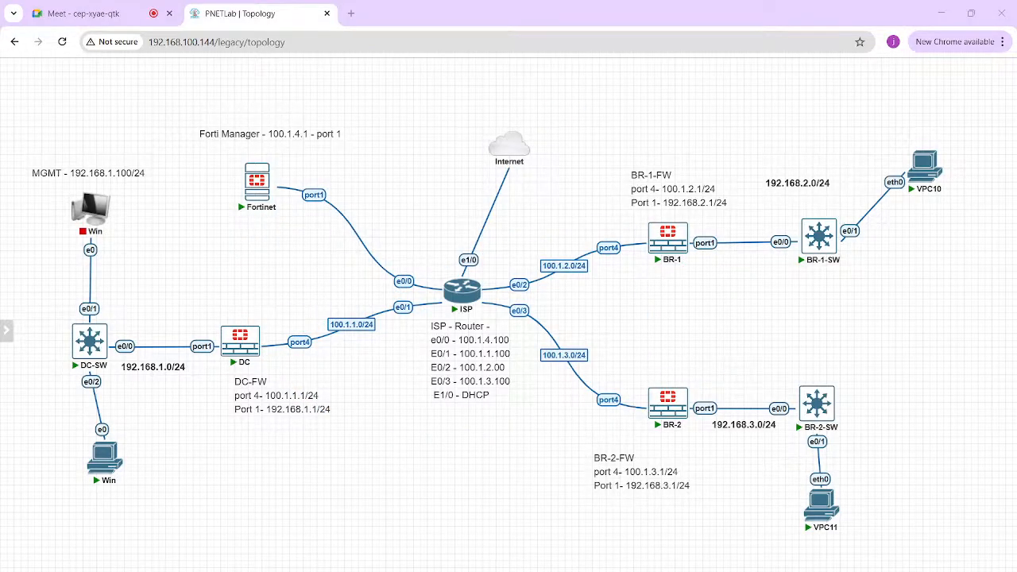
Step: Reopen the BR-1 firewall console and run get vpn ike gateway to inspect its tunnel
click(683, 236)
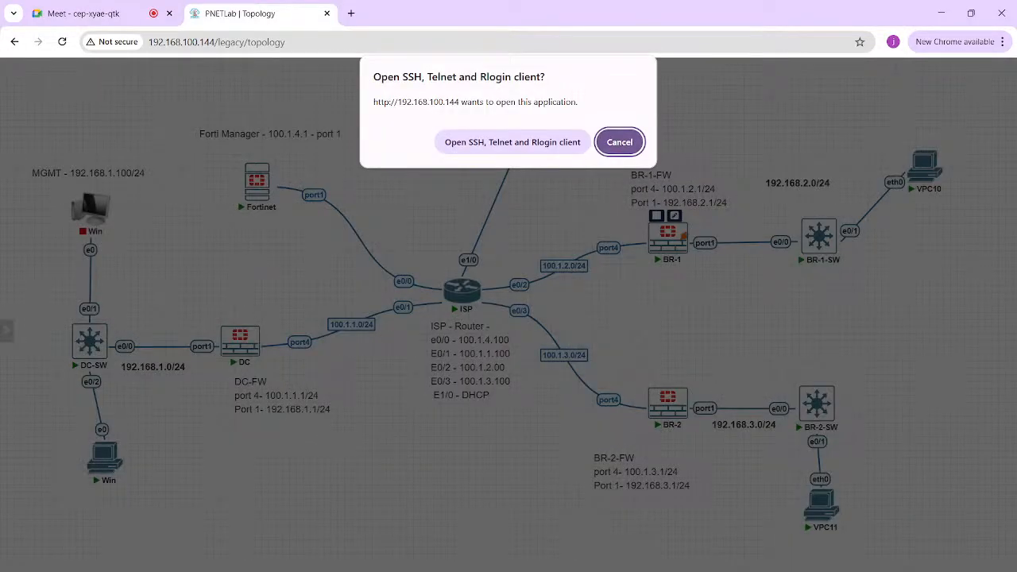
click(512, 142)
mouse_move(745, 571)
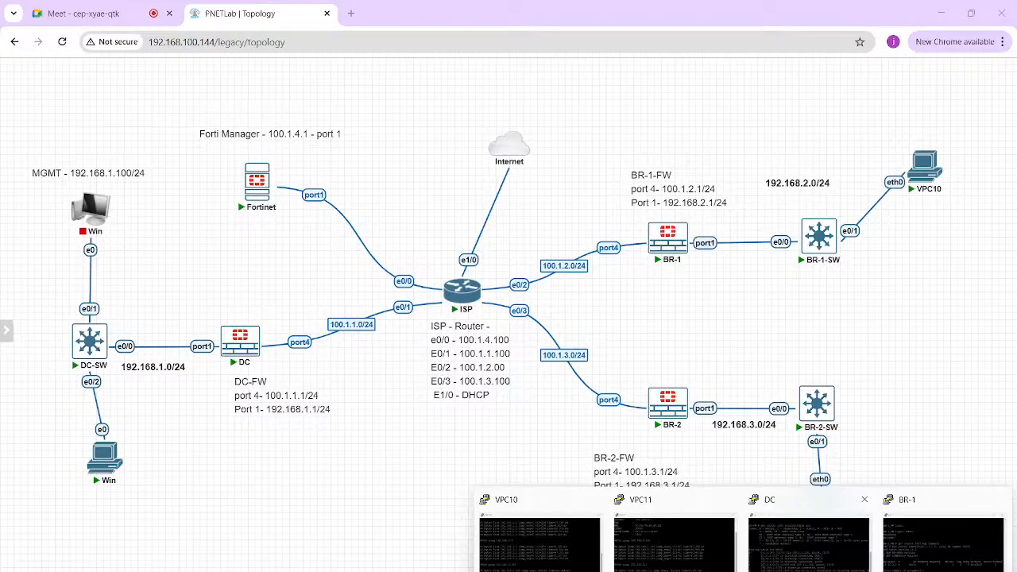
click(942, 536)
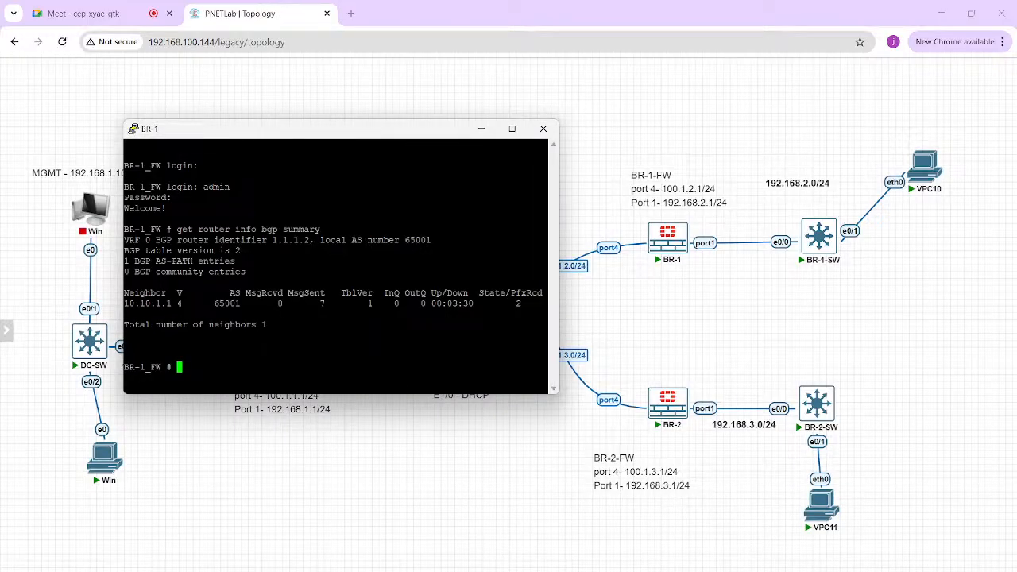
text(get vpn ike gateway)
key(Return)
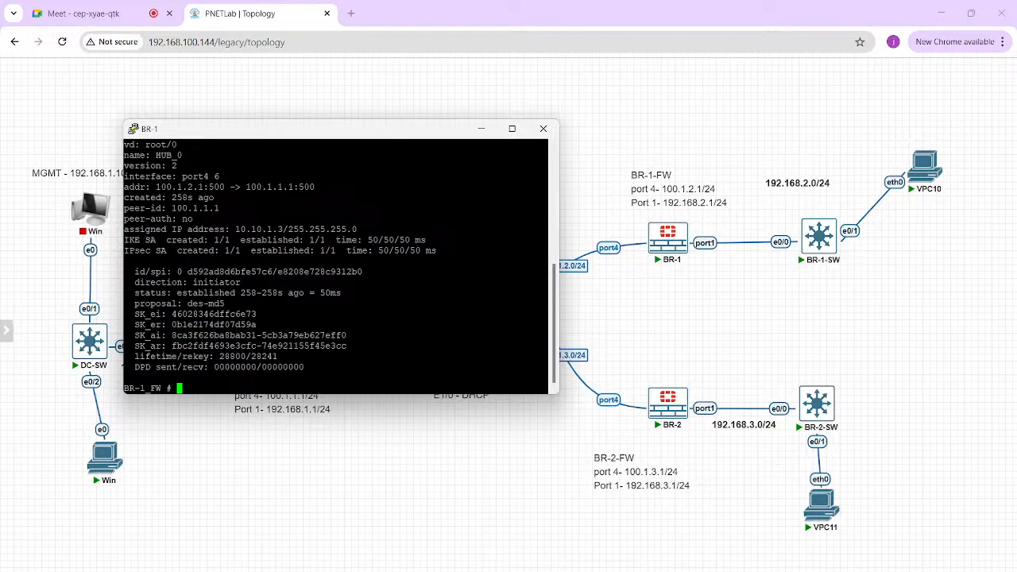
Step: Highlight the assigned tunnel IP address in the BR-1_FW gateway output
triple_click(185, 230)
double_click(295, 230)
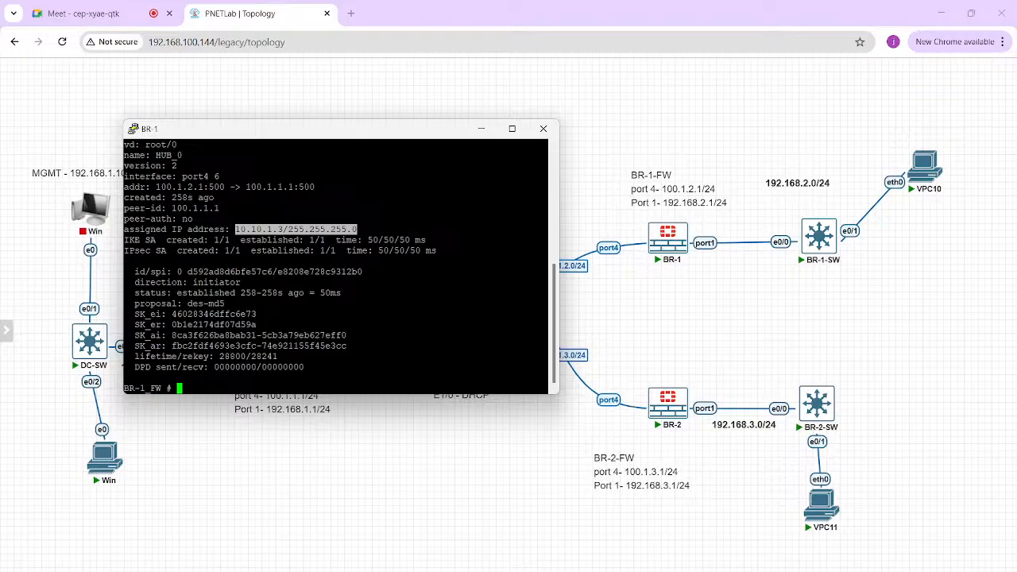
click(296, 230)
drag(236, 230, 289, 230)
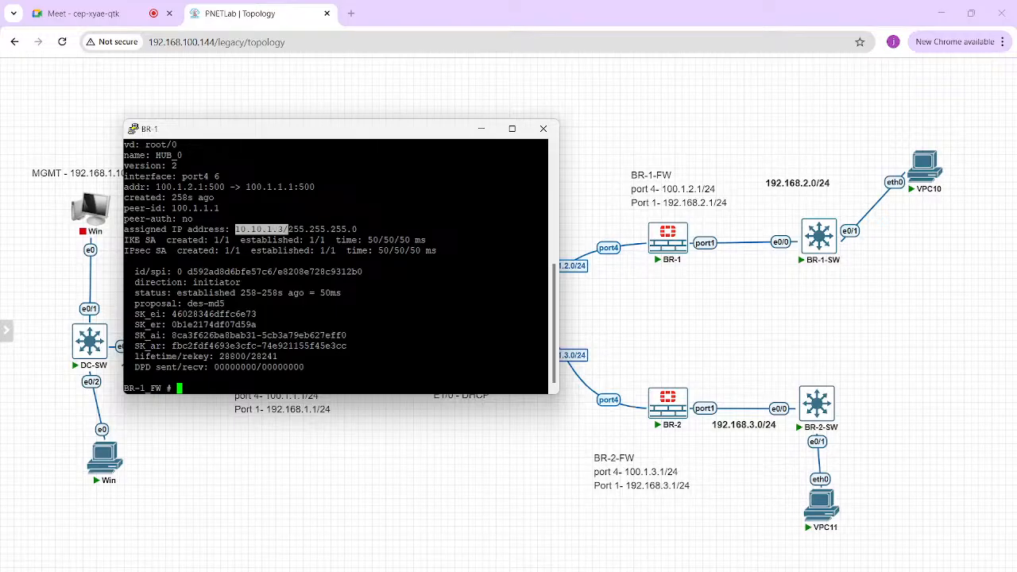
click(289, 229)
Step: Run get router info routing-table on BR-1_FW and mark entries in its output
key(Return)
key(Return)
text(get router info)
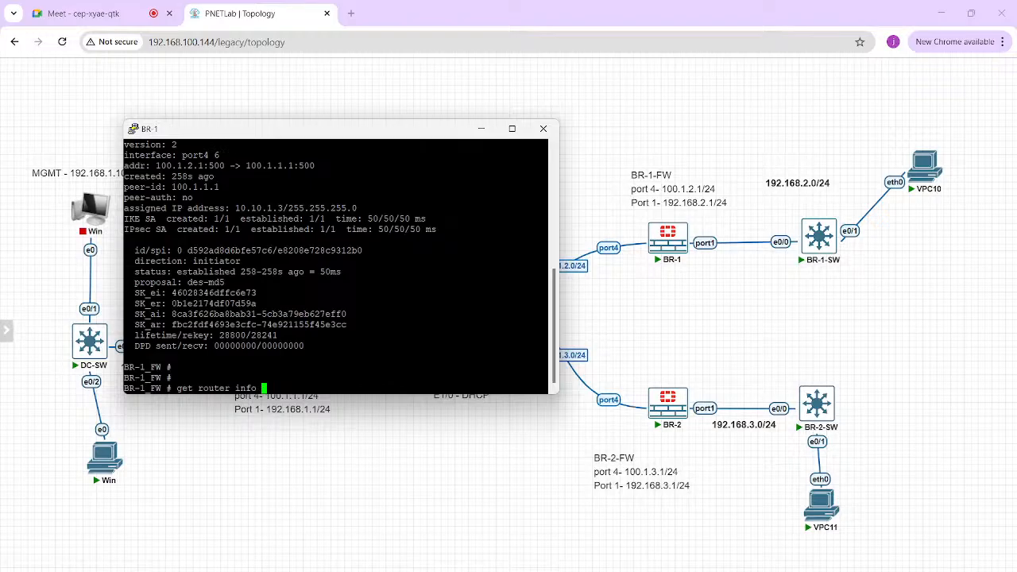
text( routing-table)
drag(220, 155, 126, 207)
click(126, 206)
Step: Open the BR-2 firewall console and log in as admin with the account password
click(683, 399)
click(524, 143)
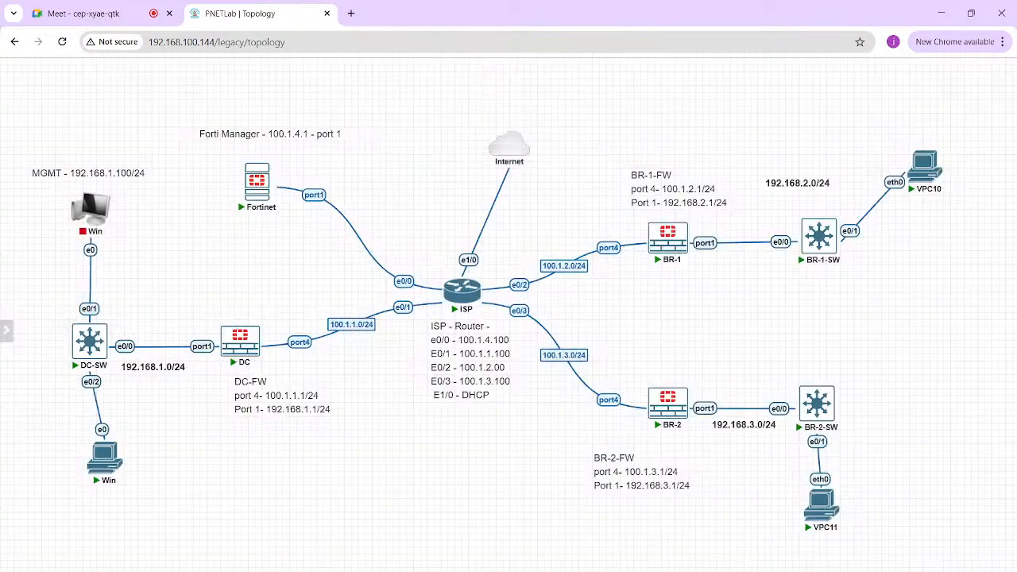
key(Return)
text(admin)
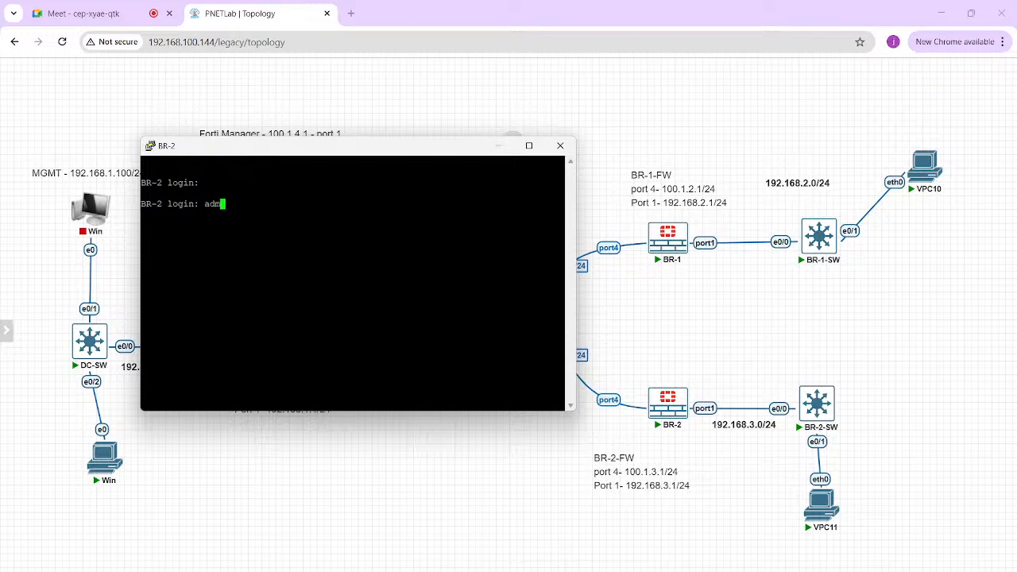
key(Return)
key(Return)
Step: Run get router info routing-table all on BR-2
text(get r)
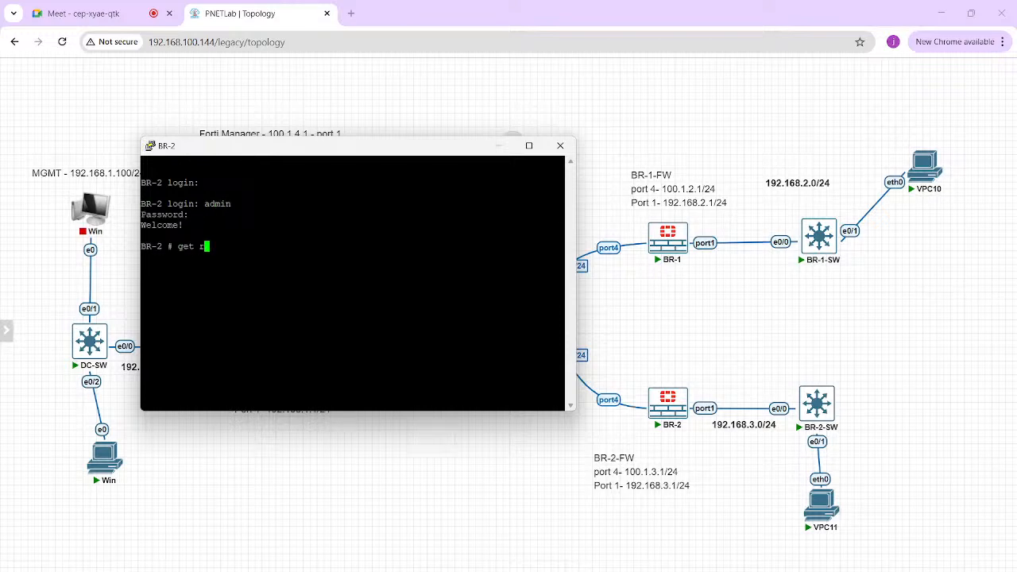
text(outer info routing-table all)
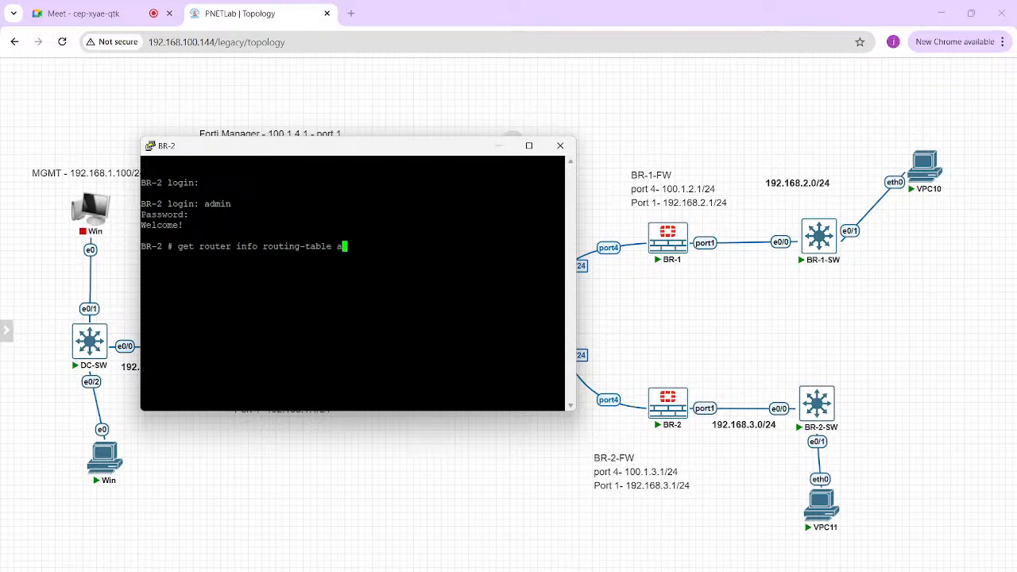
key(Return)
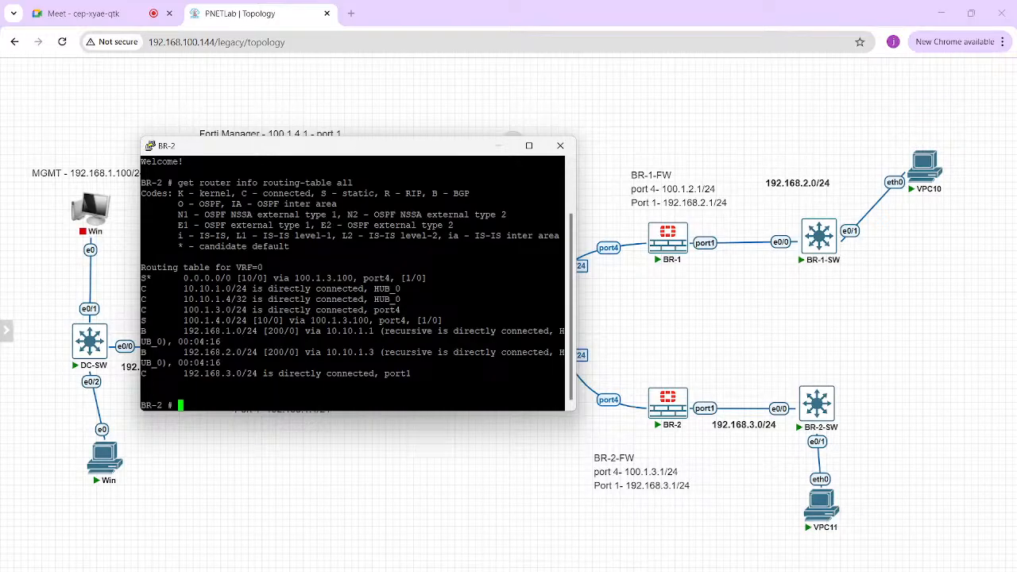
Step: Examine the BGP routes to 192.168.1.0/24 and 192.168.2.0/24 and their next hops in BR-2's routing table
drag(140, 330, 258, 330)
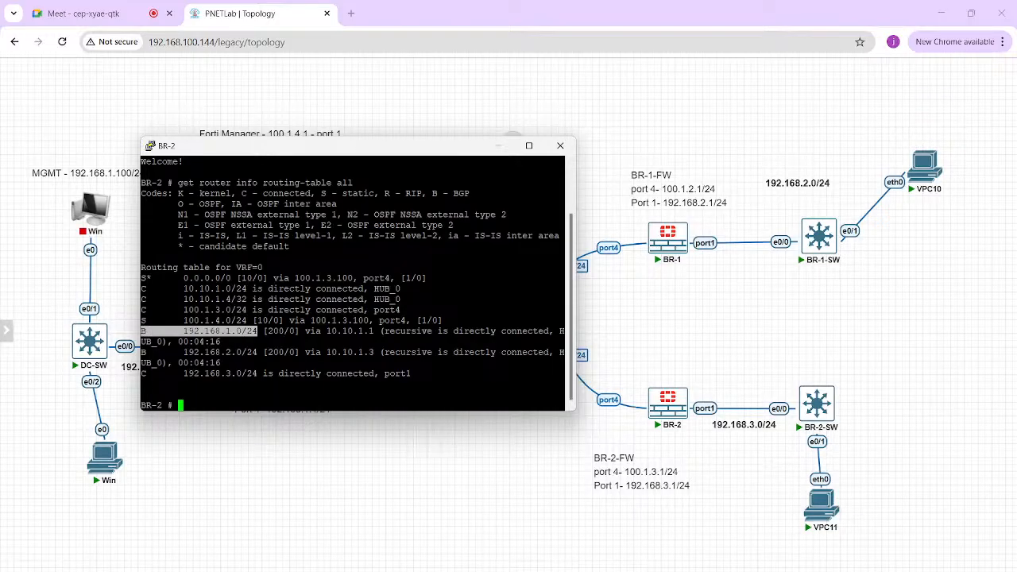
drag(142, 374, 556, 383)
click(445, 384)
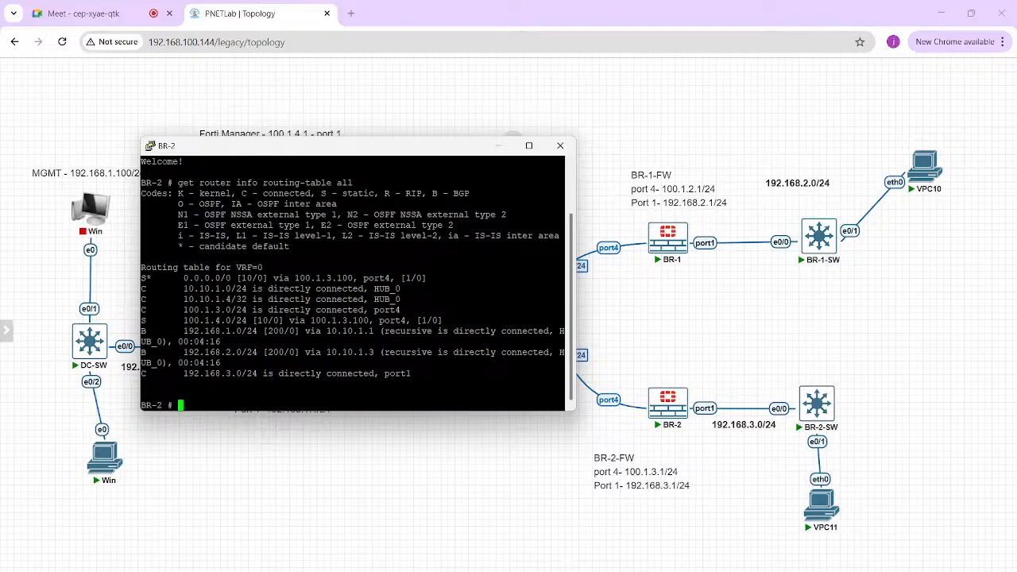
drag(140, 331, 316, 352)
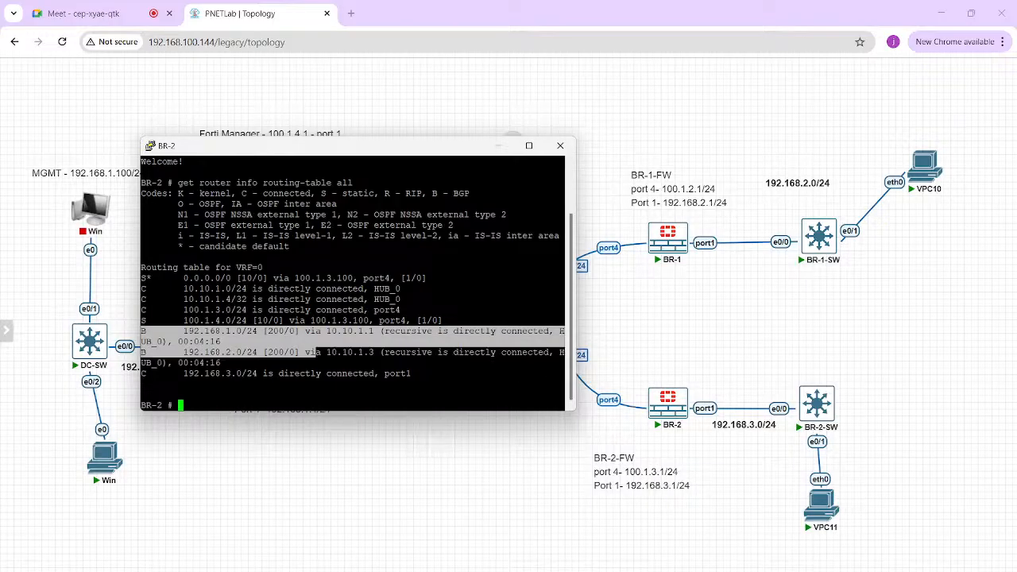
click(316, 352)
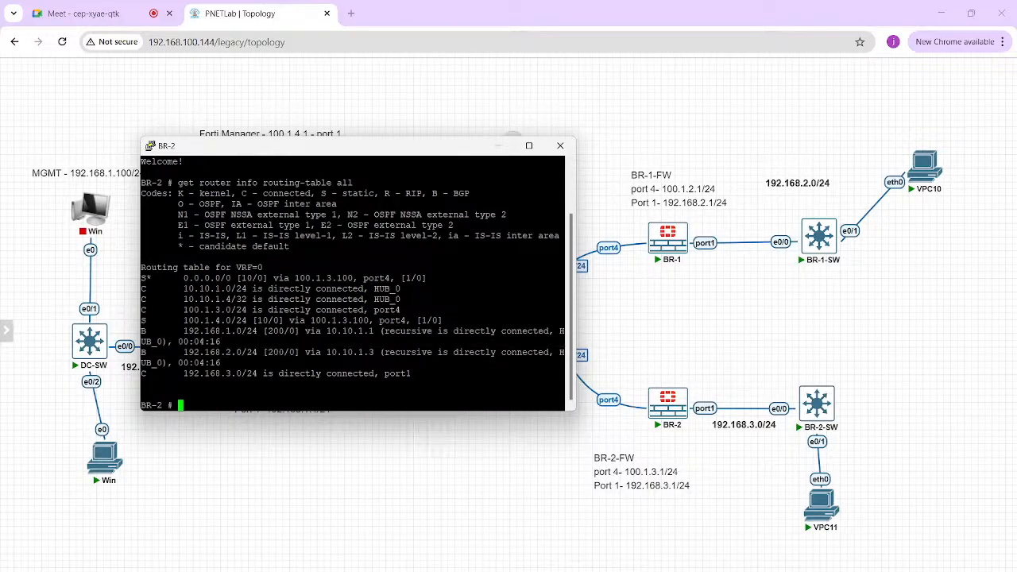
triple_click(350, 331)
click(350, 331)
double_click(349, 352)
click(349, 352)
Step: Run get router info bgp summary on BR-2 to check its BGP neighbor
key(Return)
key(Return)
text(get)
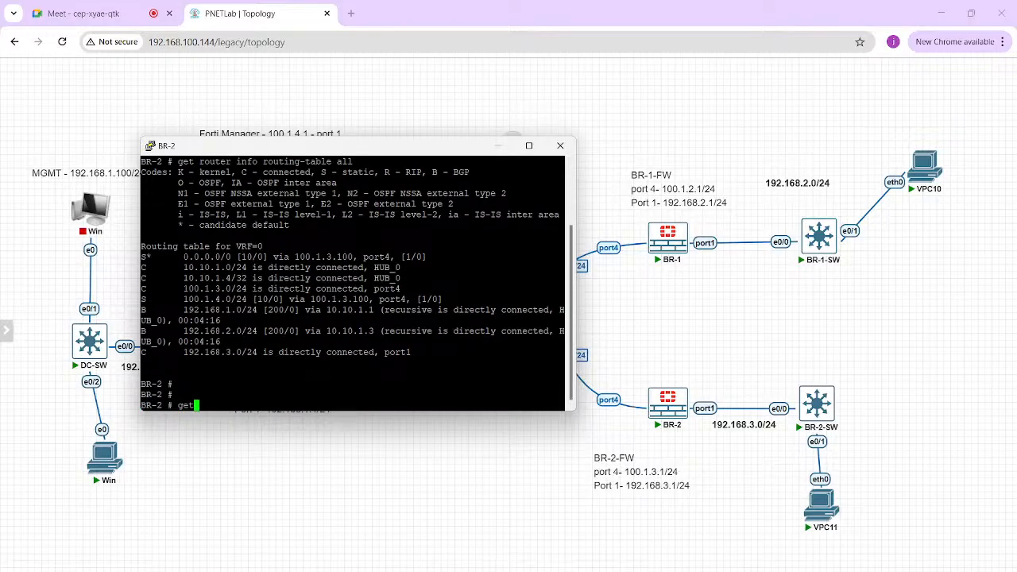
text( router info bgp summary)
key(Return)
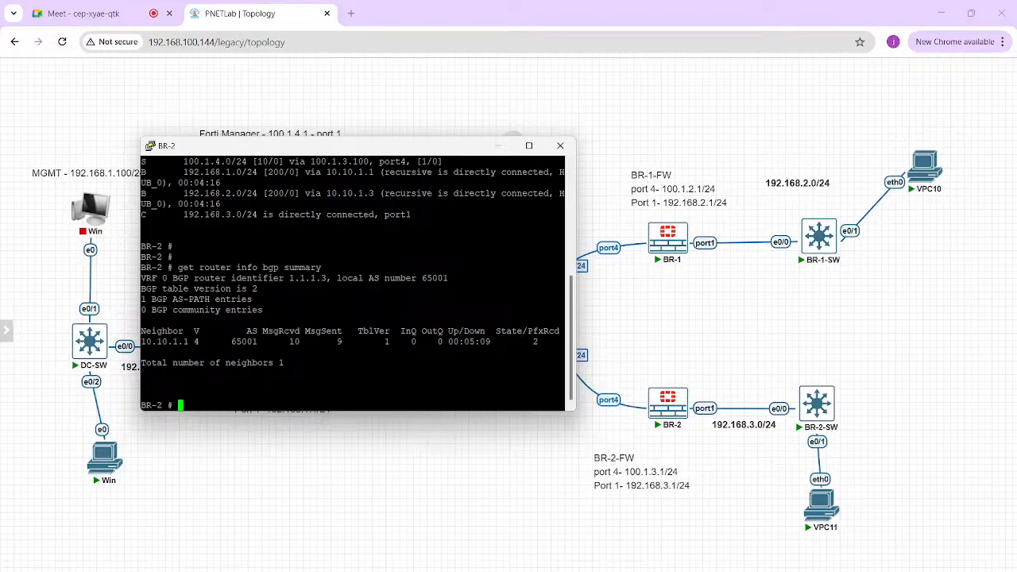
key(Return)
key(Return)
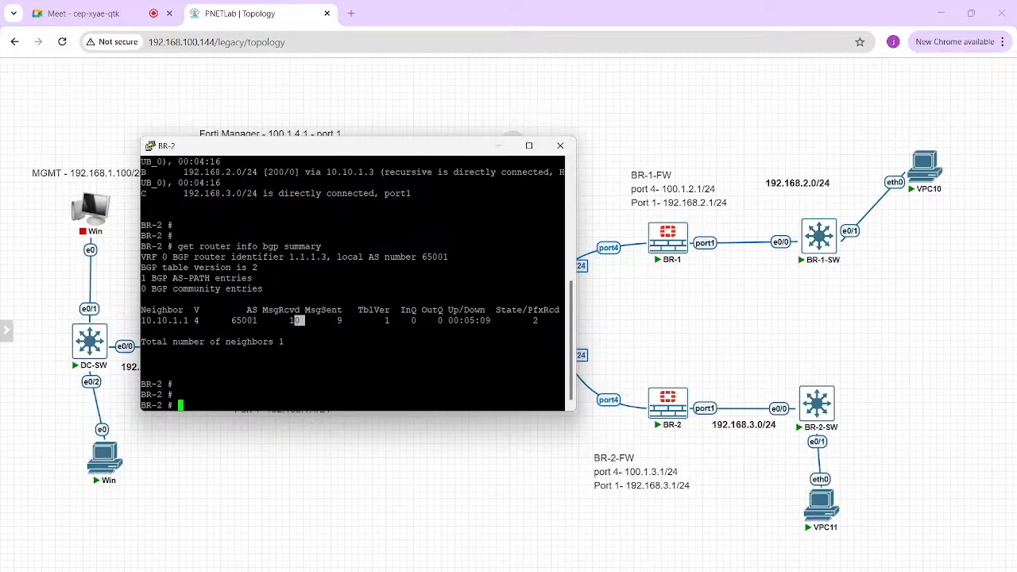
Step: Run get vpn ike gateway on BR-2 and highlight the assigned tunnel IP address
text(get vpn ike gateway)
key(Return)
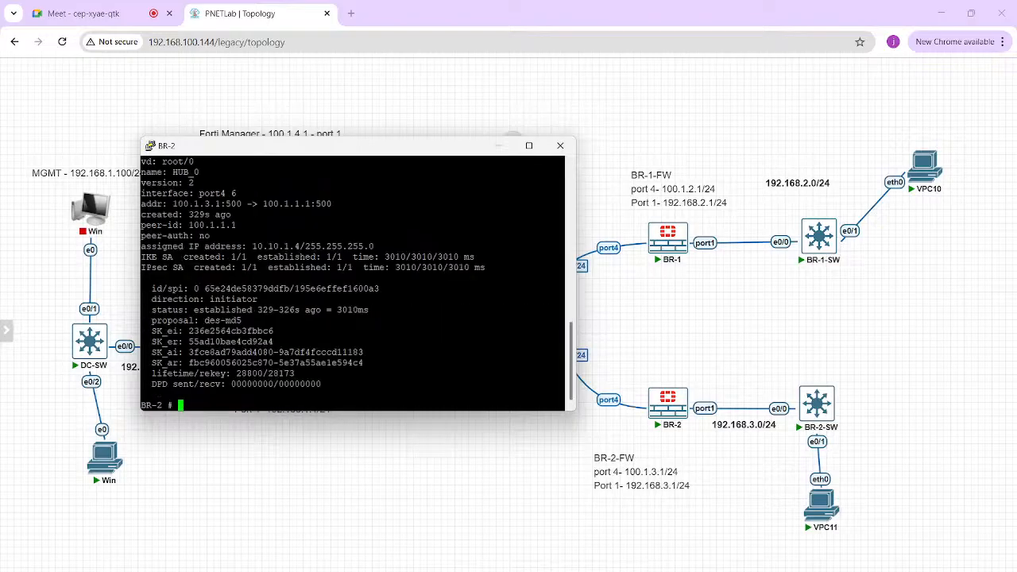
key(Return)
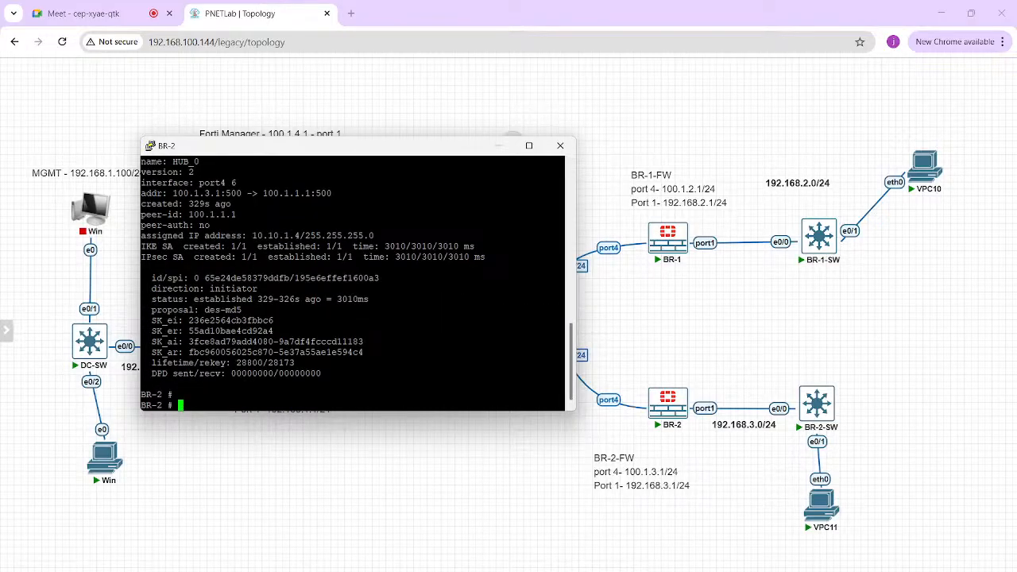
drag(141, 236, 304, 236)
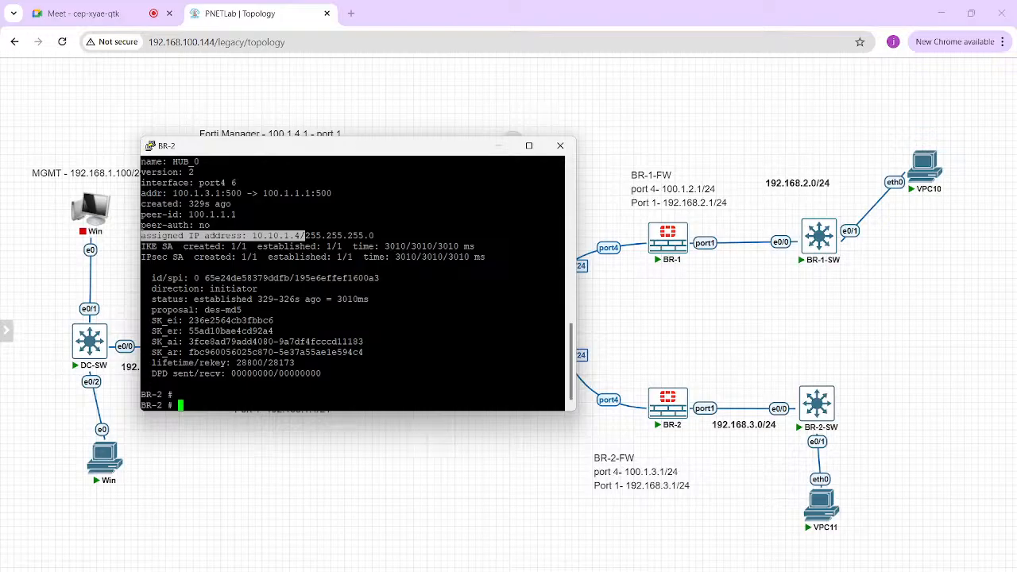
double_click(305, 236)
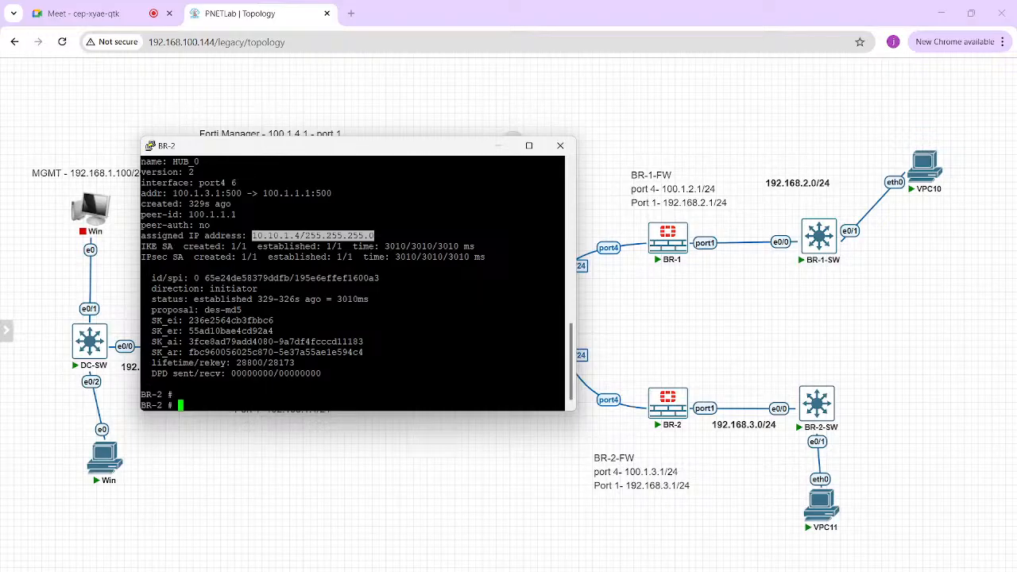
Step: Return to the annotated topology and draw an additional branch box labelled BR below the ISP router, linked by an arrow
click(498, 146)
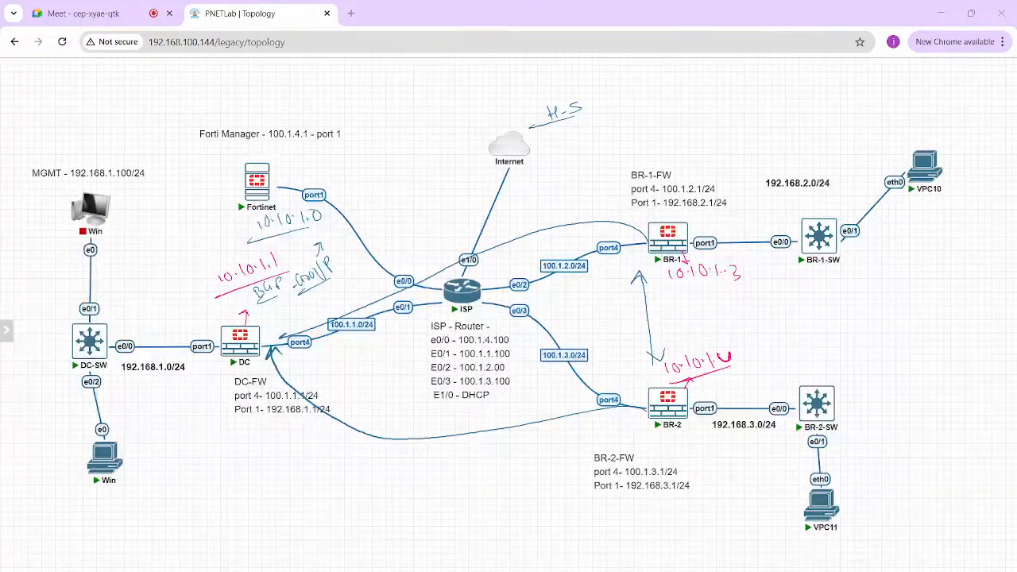
mouse_move(468, 301)
mouse_down()
mouse_move(486, 411)
mouse_move(523, 496)
mouse_up()
mouse_move(505, 480)
mouse_down()
mouse_move(521, 479)
mouse_move(507, 520)
mouse_up()
mouse_move(505, 509)
mouse_down()
mouse_move(508, 521)
mouse_move(525, 513)
mouse_move(518, 491)
mouse_move(498, 529)
mouse_up()
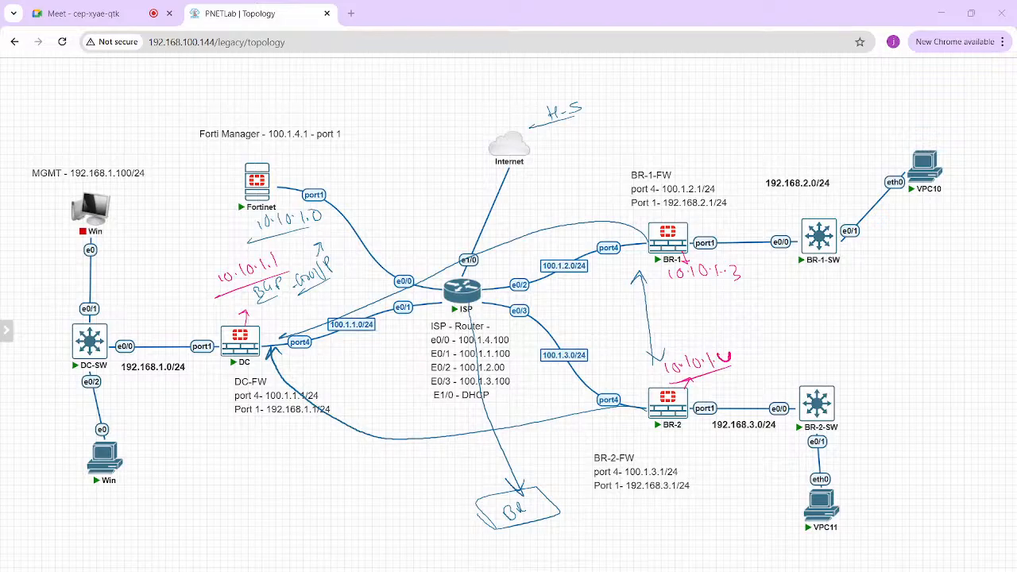
Step: Draw two arrows out of the new BR box and handwrite underlined VPN and BGP notes beside them
drag(475, 498, 419, 502)
mouse_move(349, 489)
mouse_down()
mouse_move(358, 502)
mouse_move(371, 477)
mouse_up()
drag(337, 523, 384, 502)
mouse_move(472, 503)
mouse_down()
mouse_move(419, 528)
mouse_move(427, 525)
mouse_up()
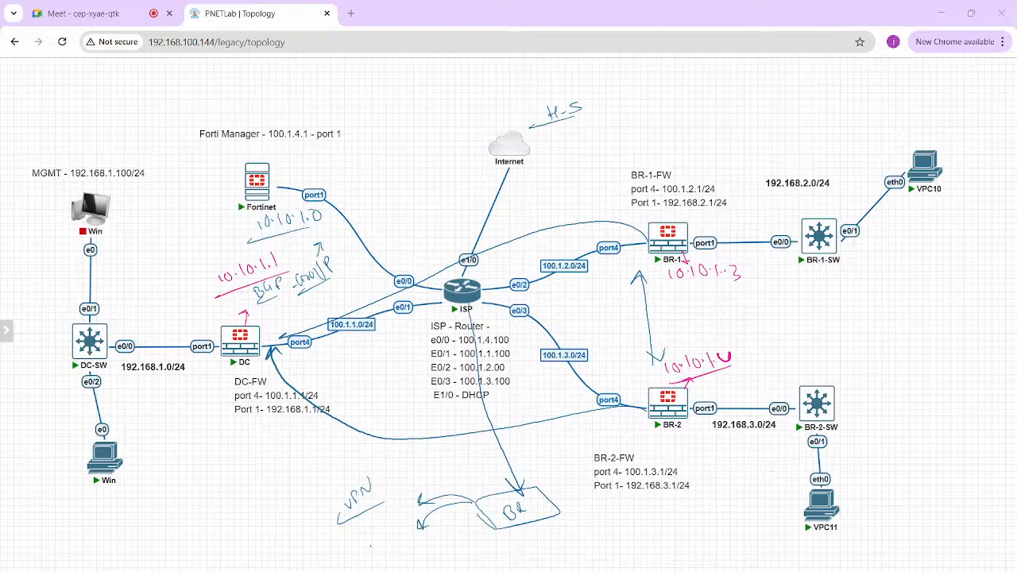
mouse_move(370, 542)
mouse_down()
mouse_move(378, 554)
mouse_move(393, 526)
mouse_up()
drag(366, 568, 416, 550)
Step: Draw a third line from the BR box to a handwritten policy note and leave the drawing overlay
mouse_move(473, 505)
mouse_down()
mouse_move(463, 550)
mouse_move(439, 571)
mouse_move(458, 571)
mouse_up()
mouse_move(461, 562)
mouse_down()
mouse_move(451, 571)
mouse_move(485, 571)
mouse_up()
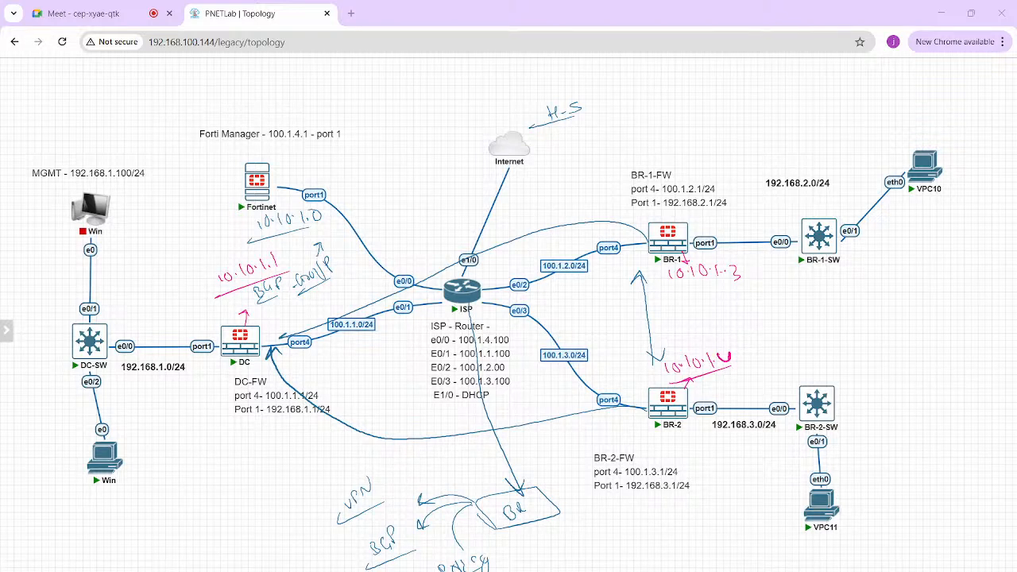
key(Escape)
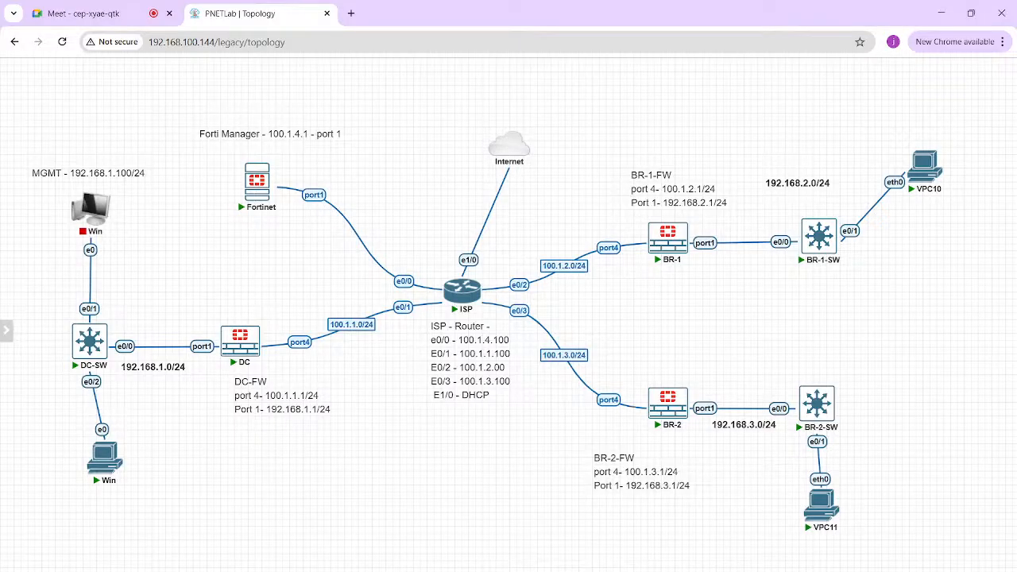
Step: Check the IPsec tunnel monitor in FortiManager's VPN Manager, minimize the remote session and switch to the Google Meet call
mouse_move(624, 570)
click(624, 534)
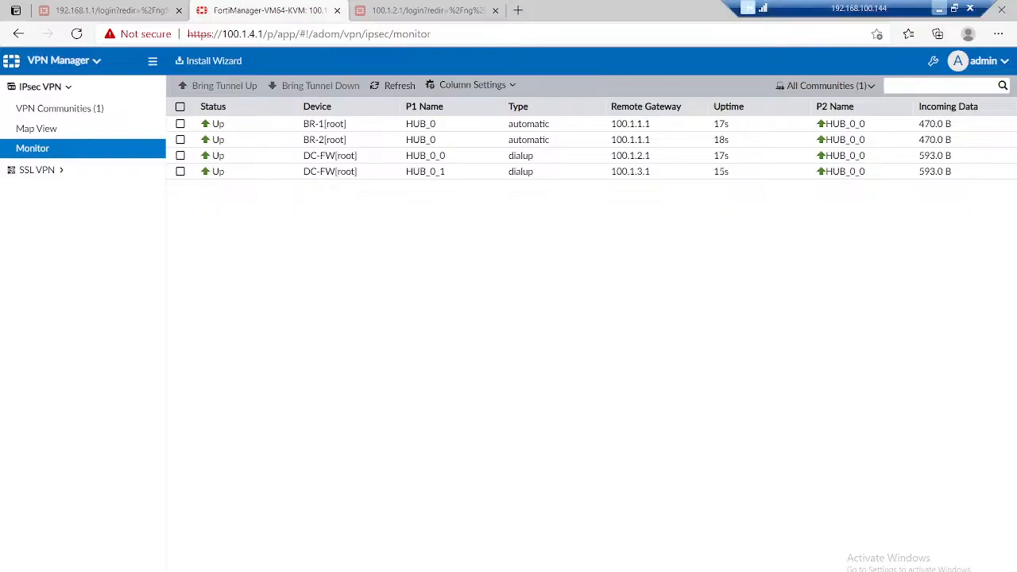
click(940, 9)
click(97, 12)
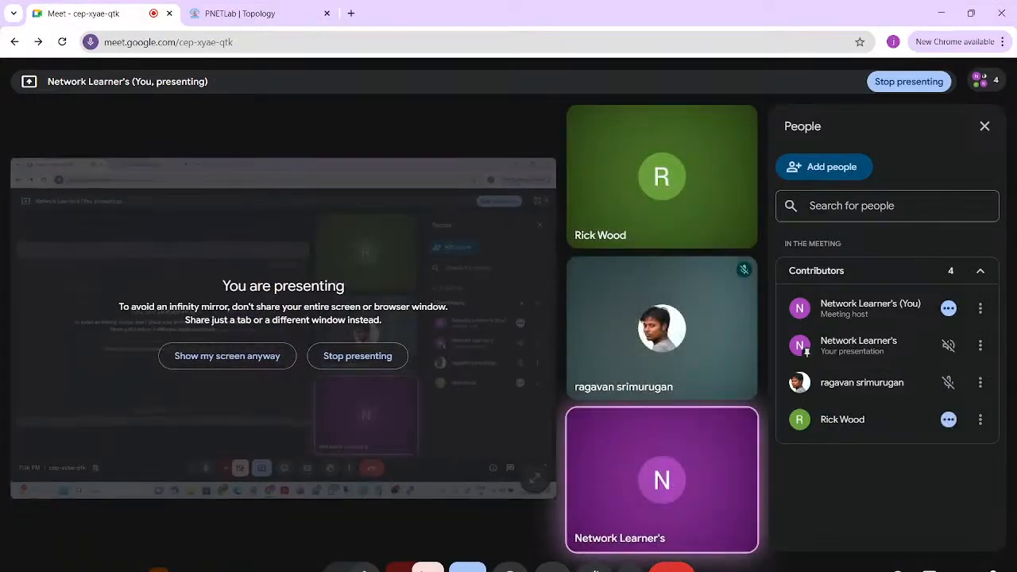